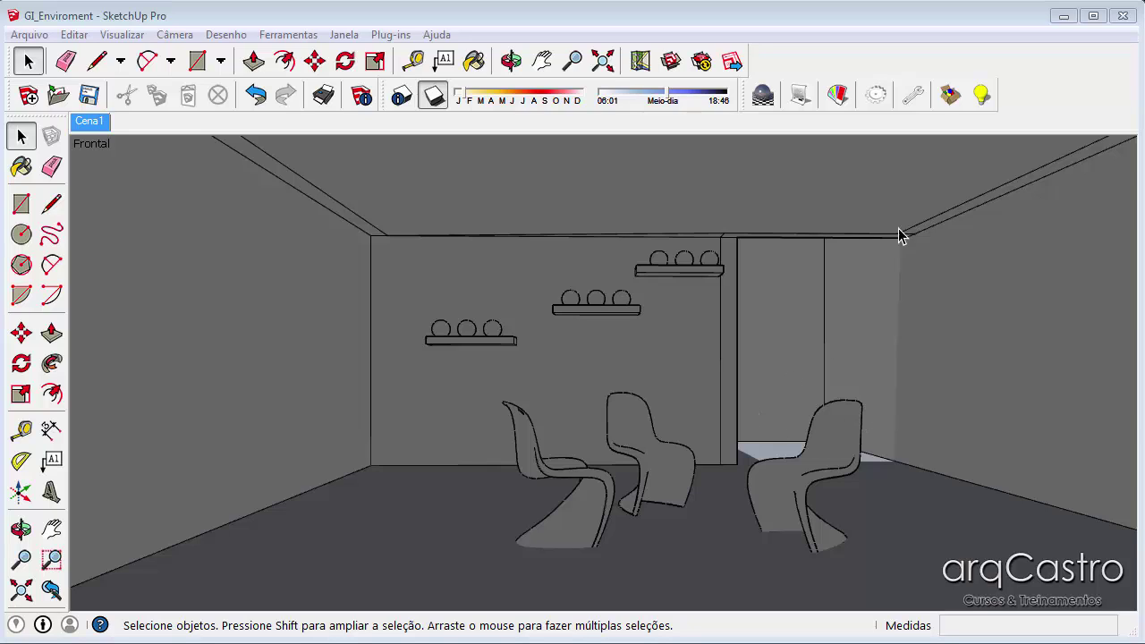
Set the Podium render background to Default (set in SketchUp) and lower the Sun / Sky intensity
left_click(876, 98)
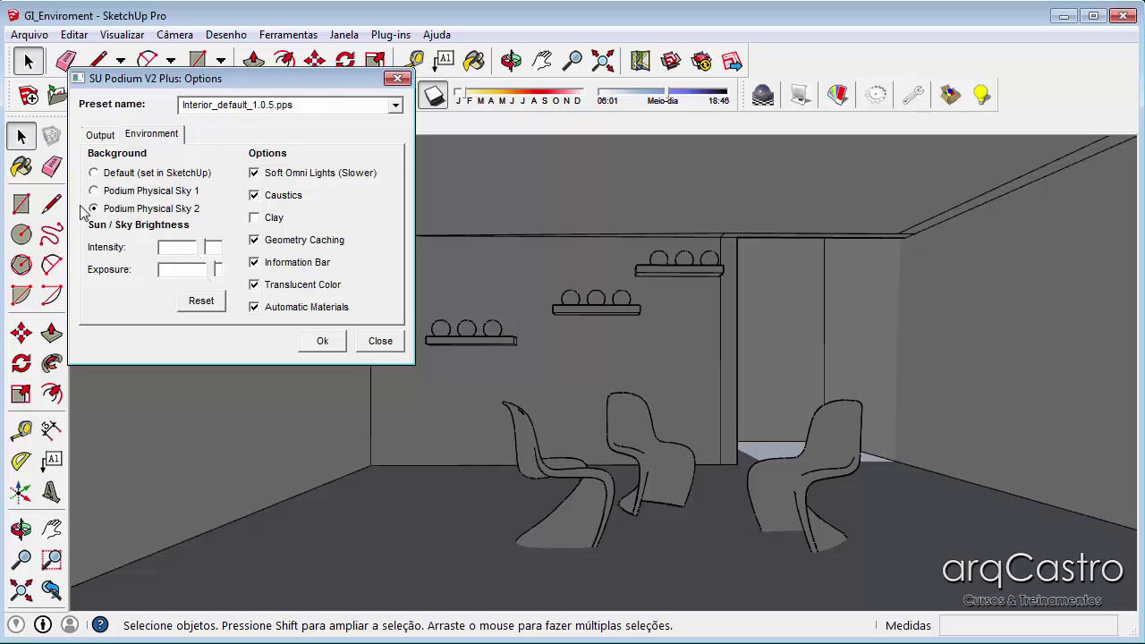
left_click(94, 174)
left_click(193, 248)
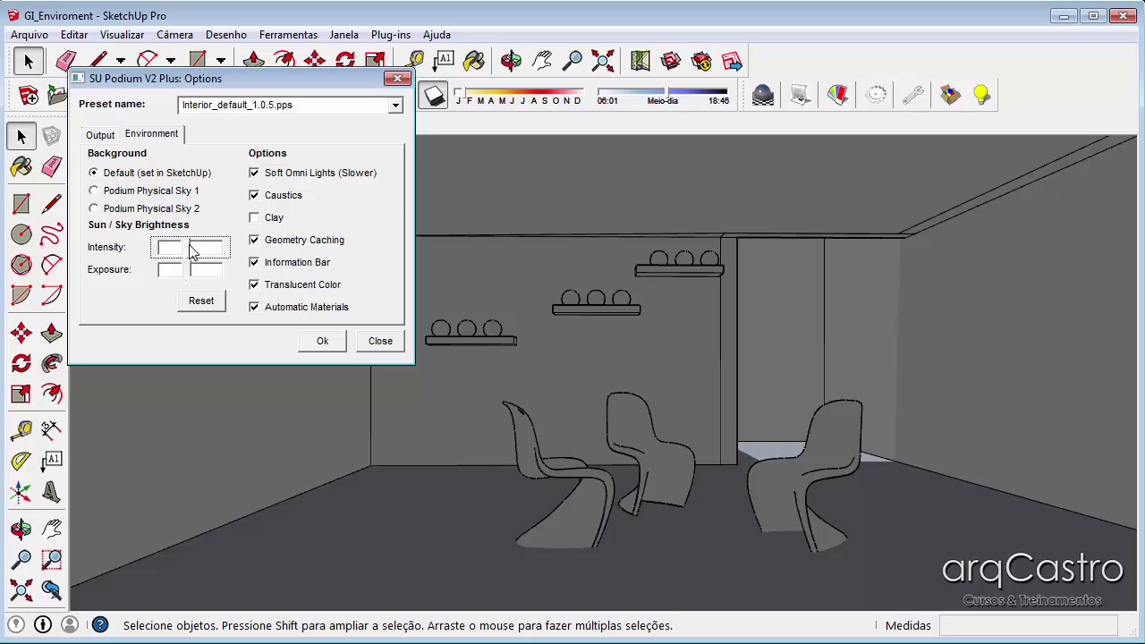
left_click(320, 342)
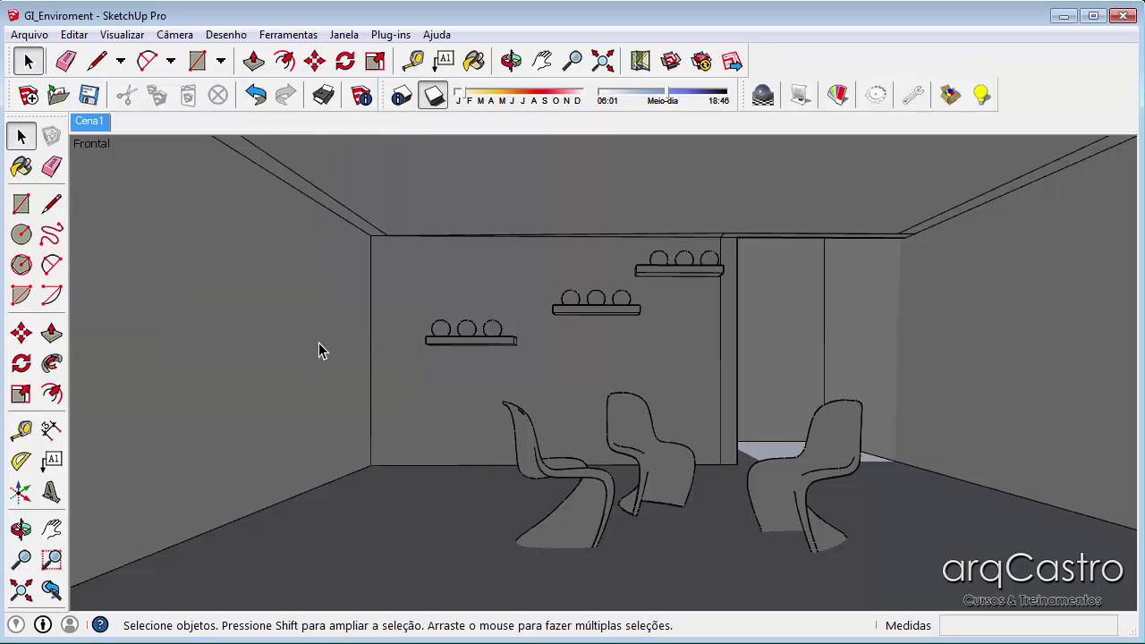
Render the current interior view with Podium and show the job's render preview
left_click(762, 93)
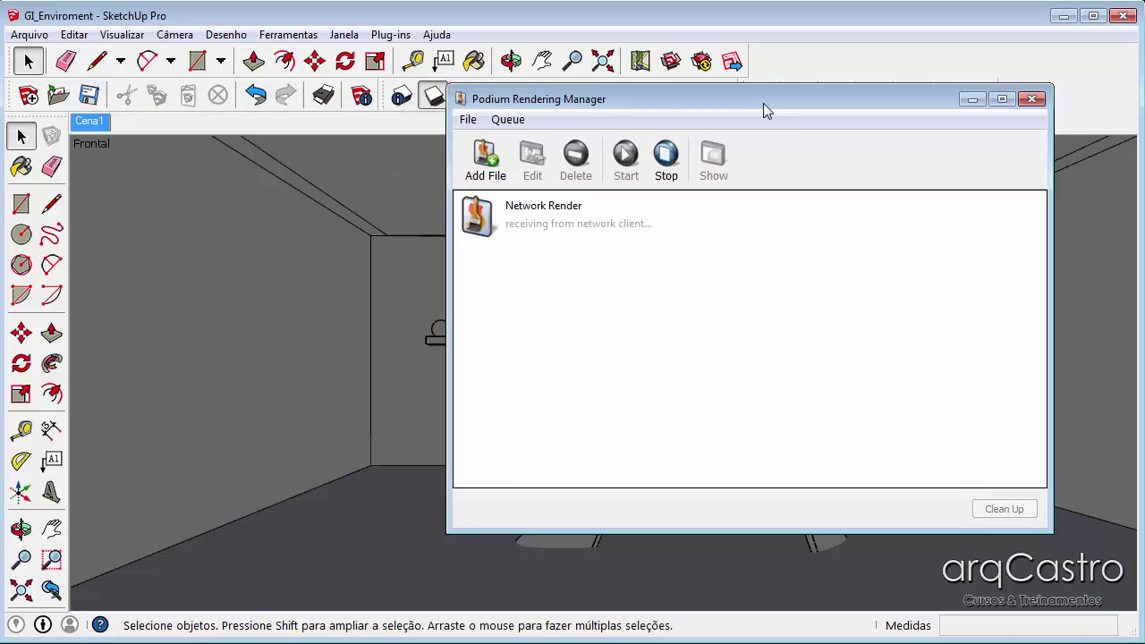
left_click(570, 220)
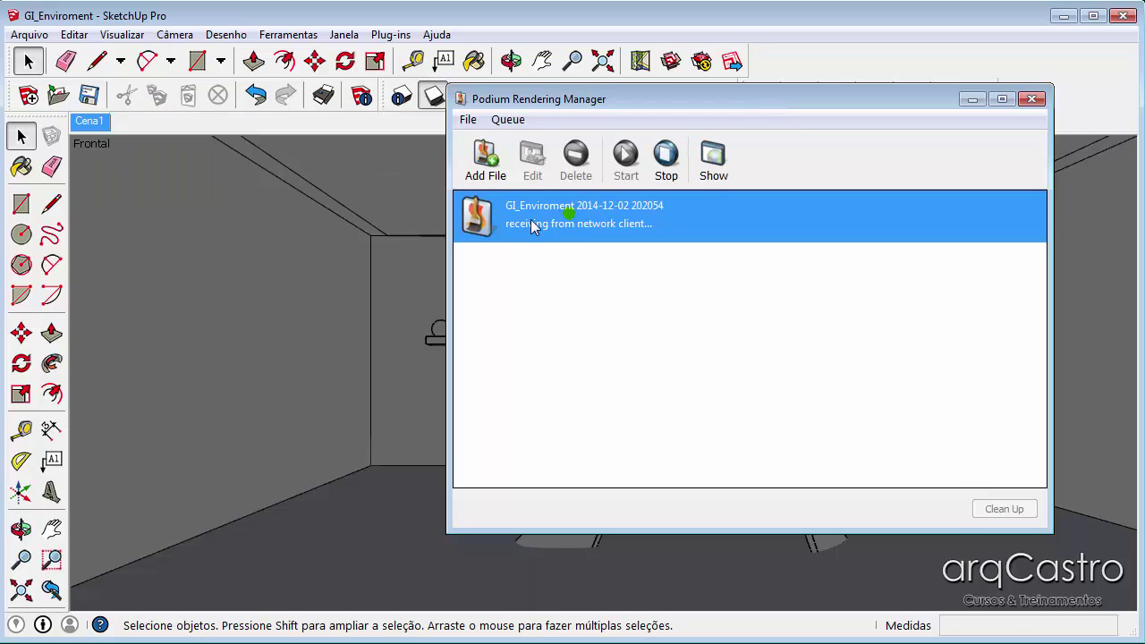
left_click(711, 168)
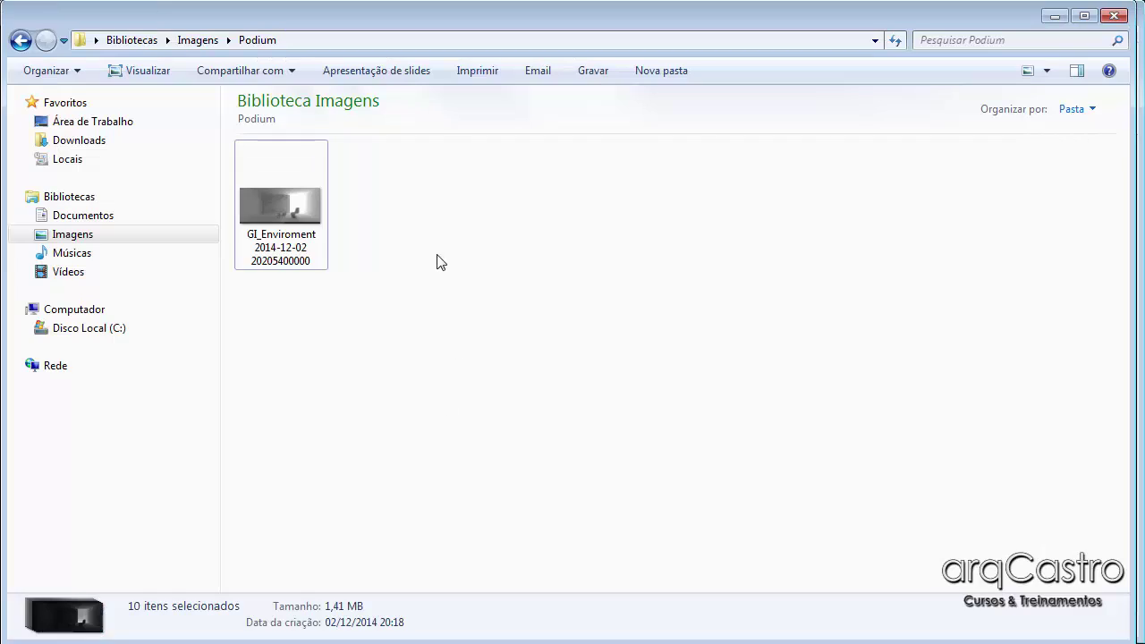
Open the finished rendering from the Podium images folder for inspection, and return to the SketchUp model
left_click(264, 193)
double_click(264, 191)
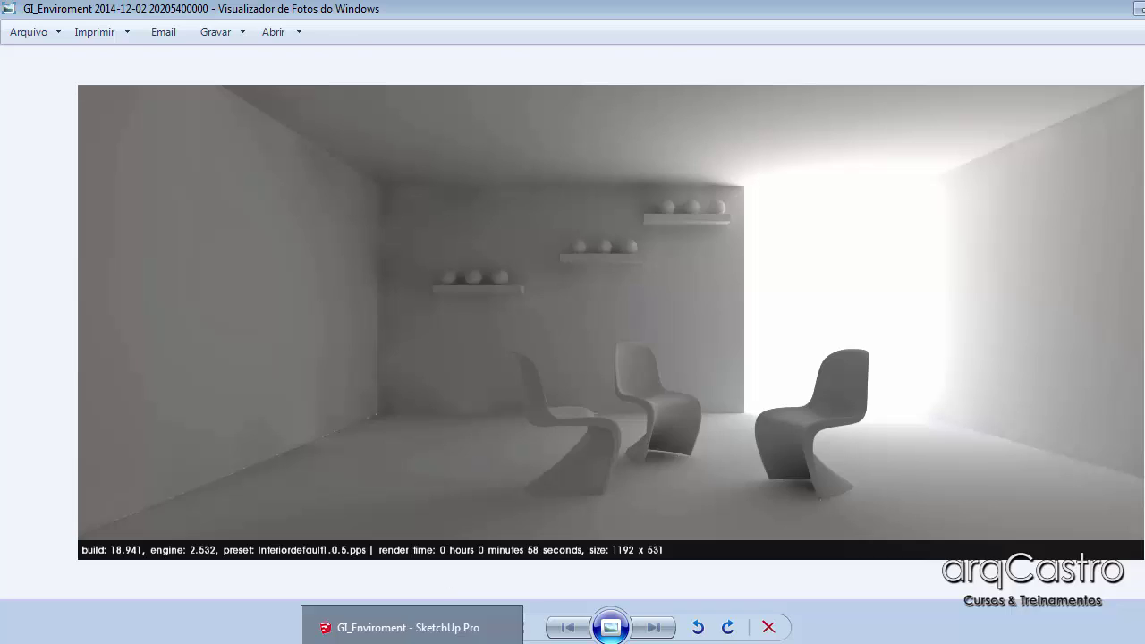
left_click(415, 640)
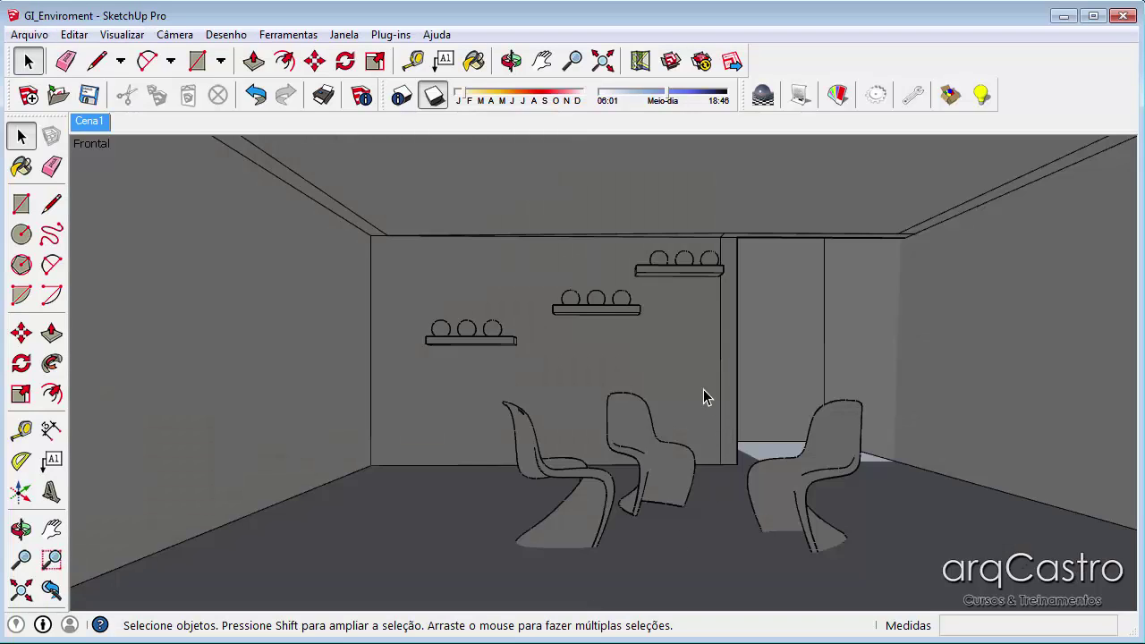
Paint the room's side walls, back wall and doorway recess with Cor_J25 from the Cores material collection
key("b")
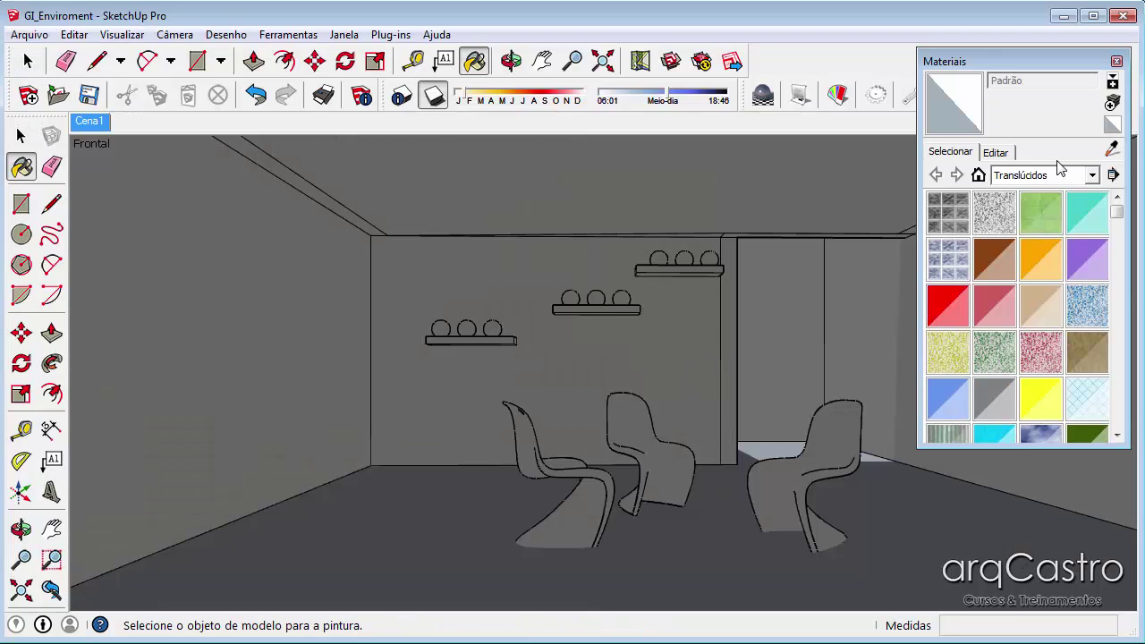
left_click(1094, 175)
scroll(1064, 231, "up", 7)
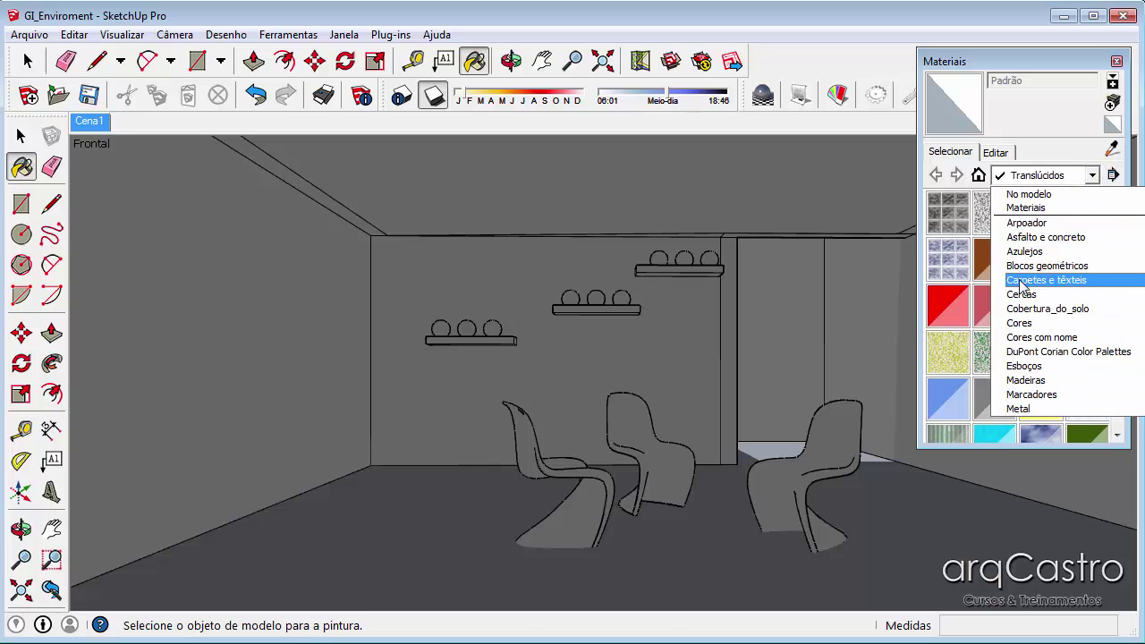
left_click(1035, 323)
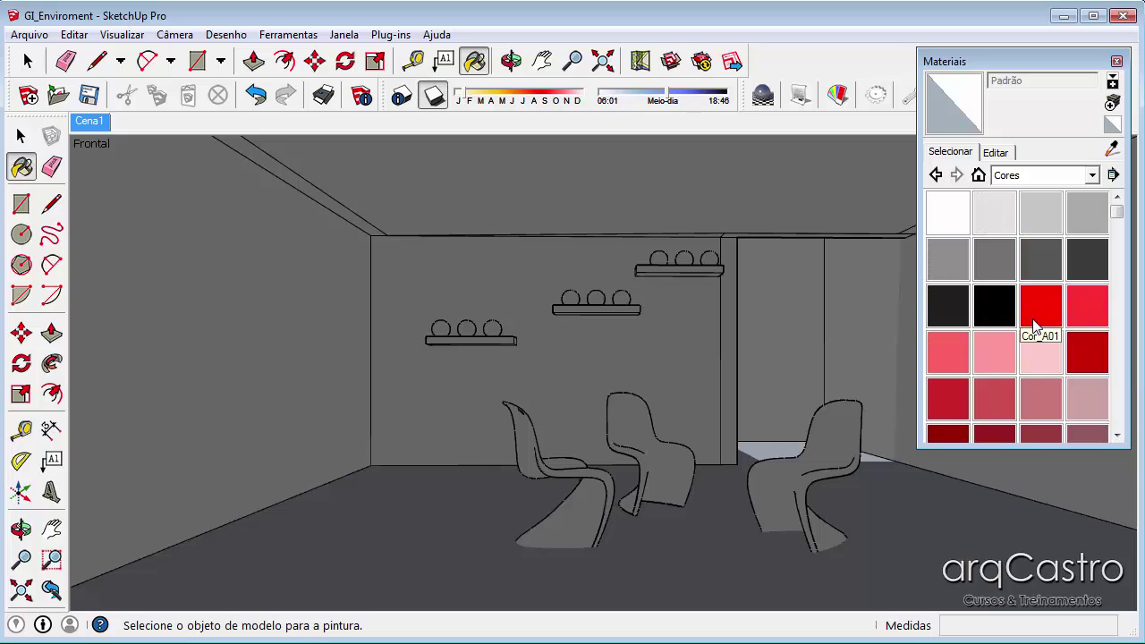
left_click_drag(1117, 217, 1127, 386)
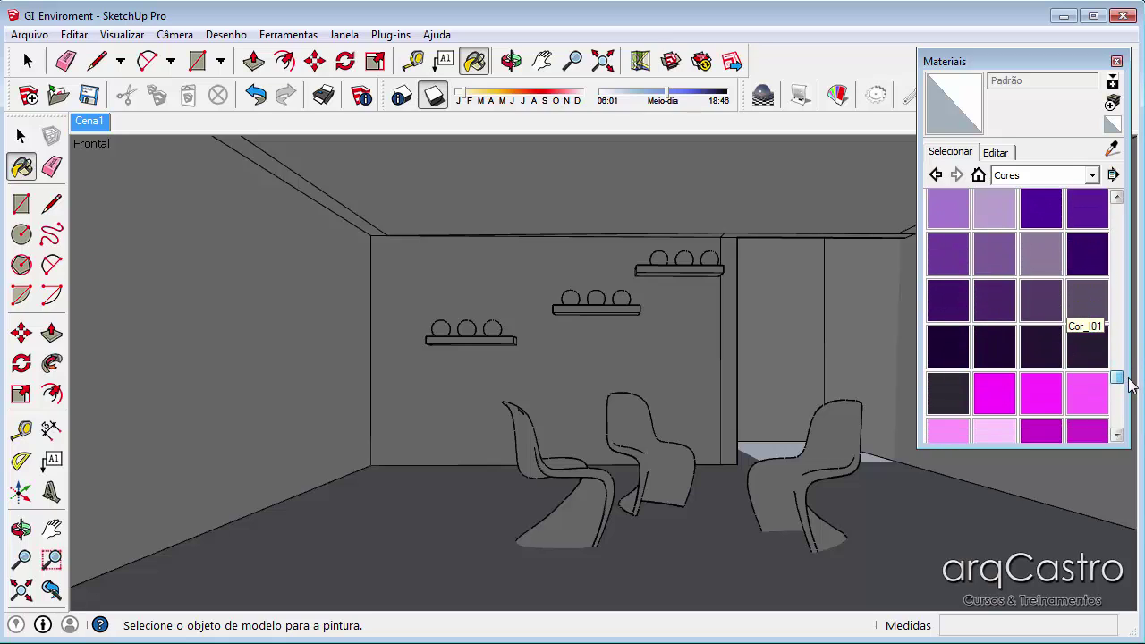
left_click(955, 391)
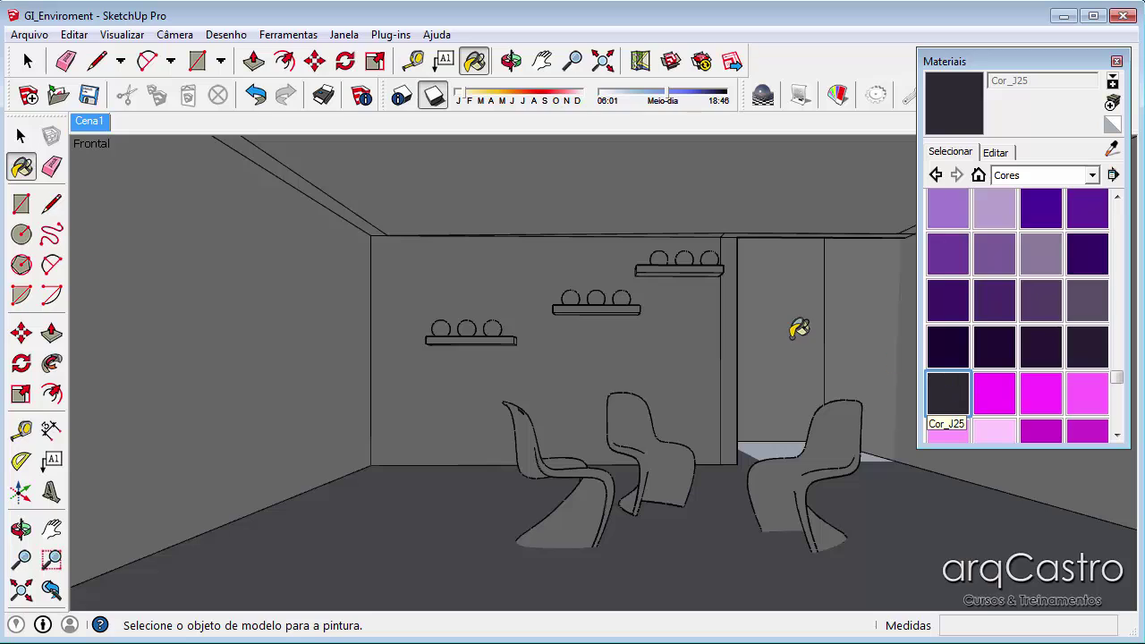
left_click(856, 322)
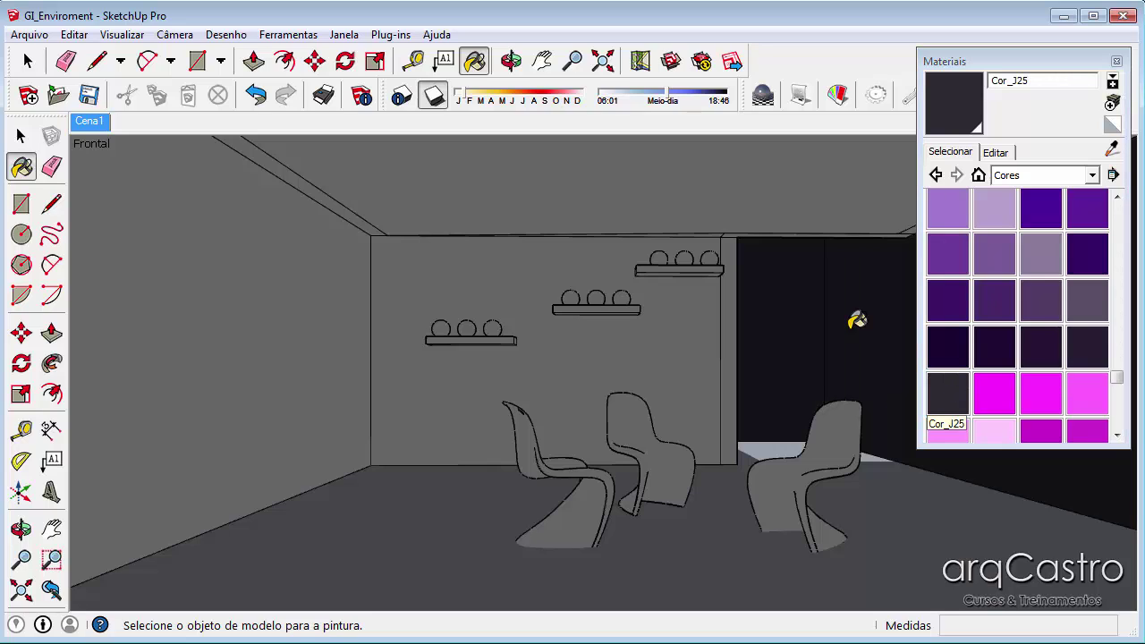
left_click(720, 331)
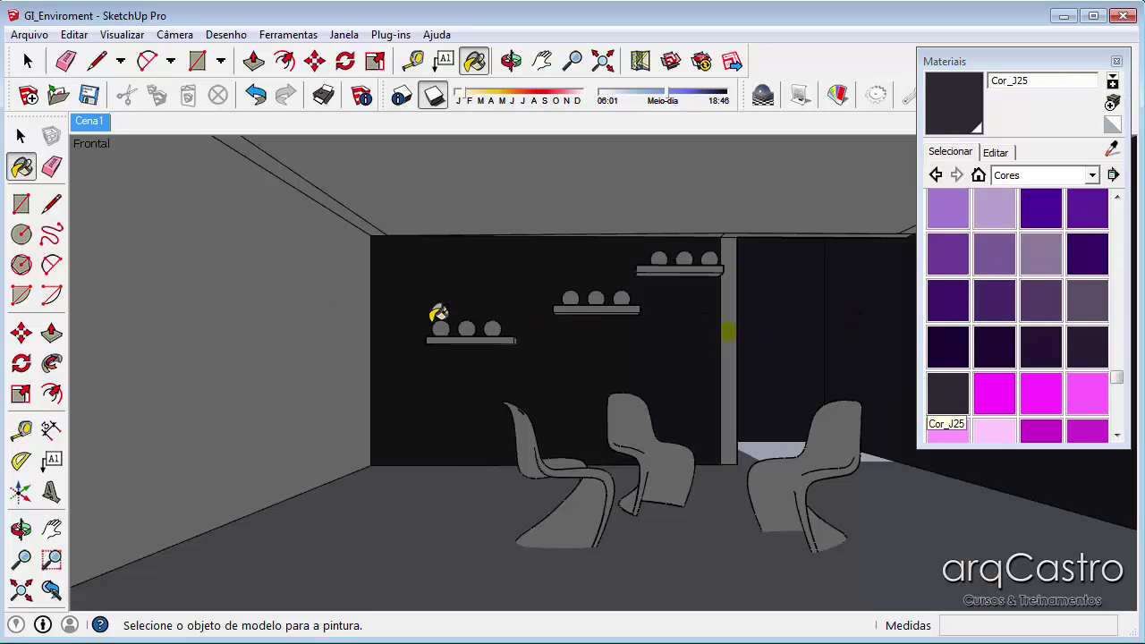
left_click(249, 315)
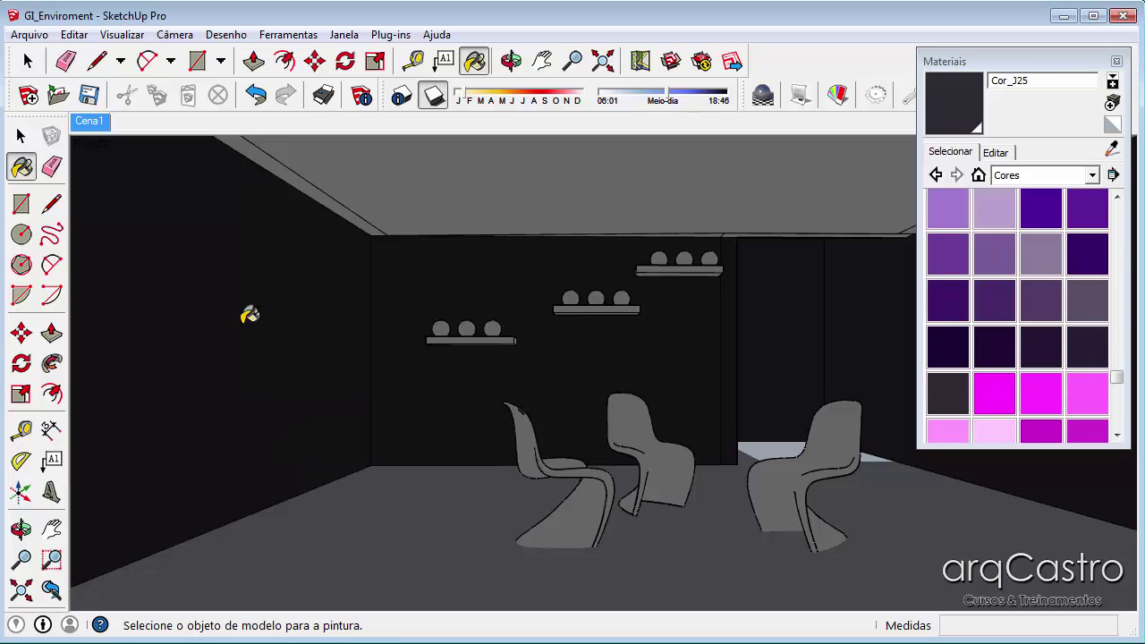
key("space")
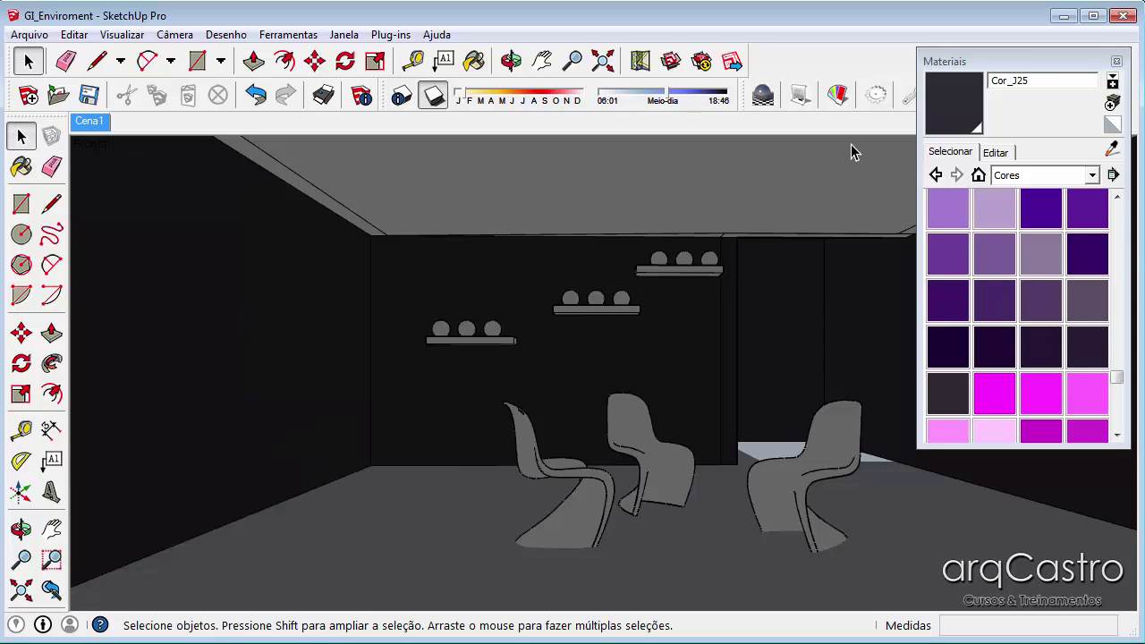
Lower both the Sun / Sky Intensity and Exposure in the Podium environment options
left_click(874, 103)
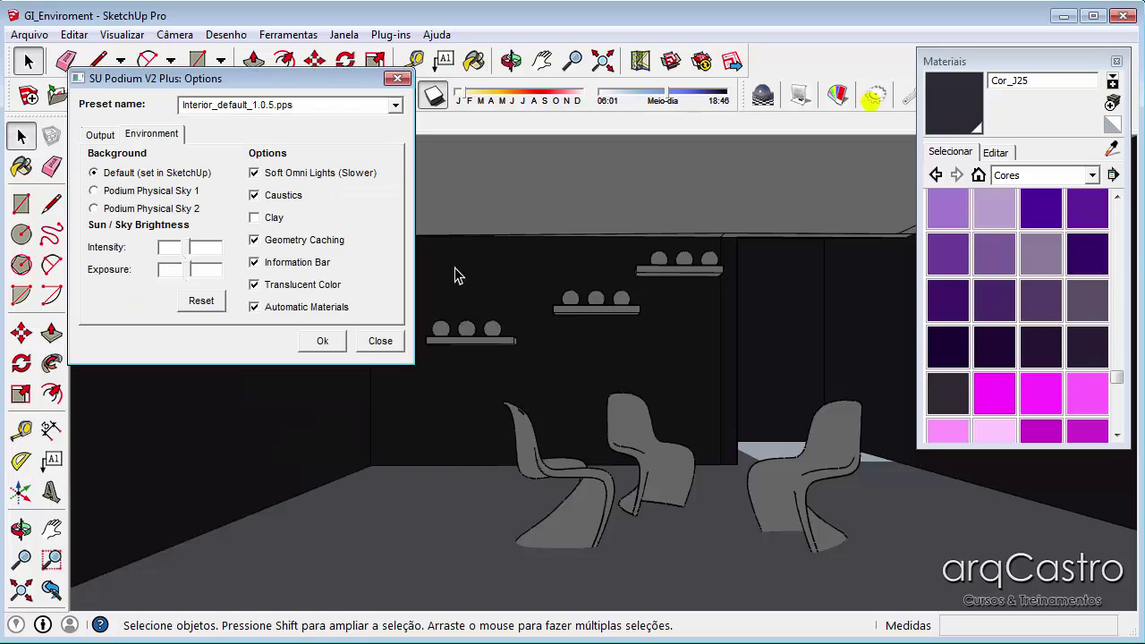
left_click(178, 273)
mouse_move(176, 267)
left_mouse_down()
mouse_move(159, 270)
mouse_move(177, 257)
left_mouse_up()
left_click(322, 341)
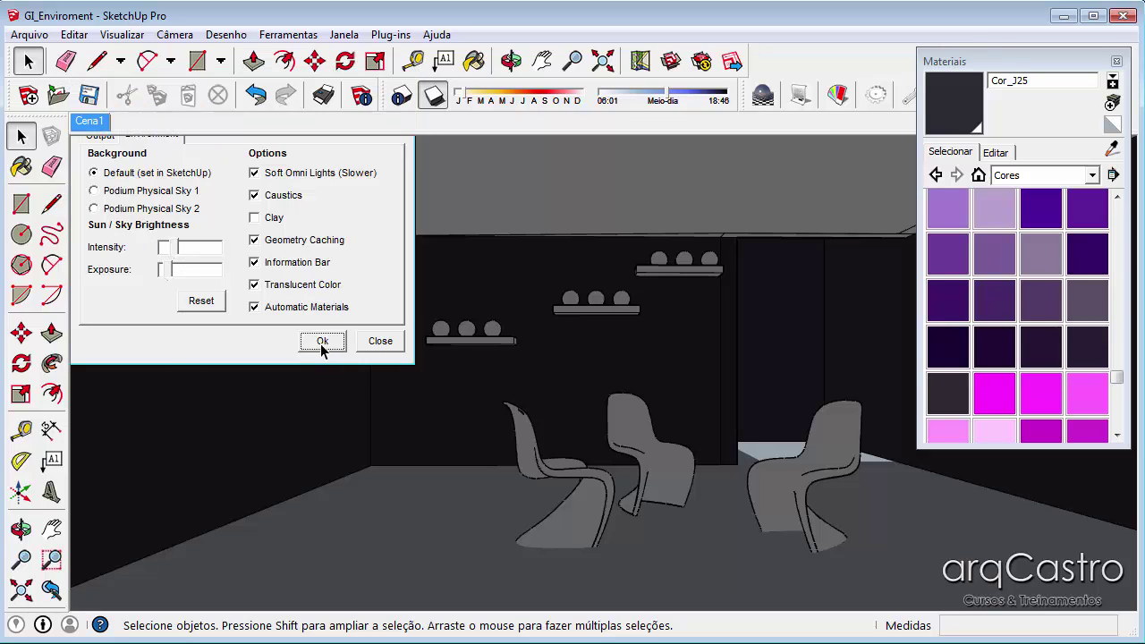
Render the repainted room with Podium and open the resulting image from the Podium folder
left_click(763, 96)
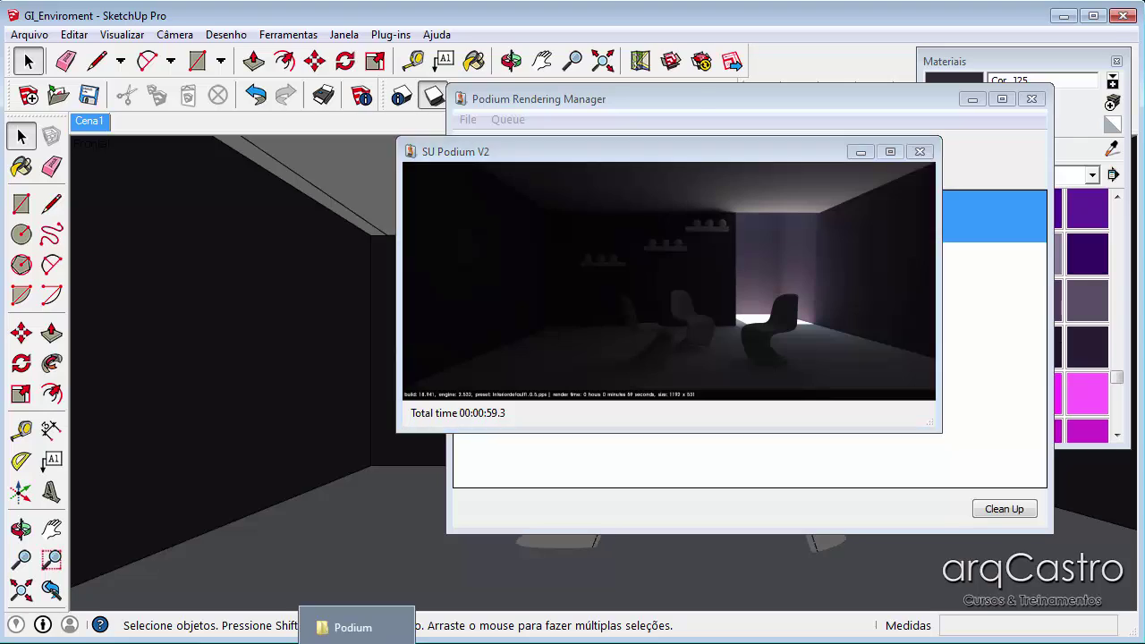
left_click(351, 623)
double_click(379, 224)
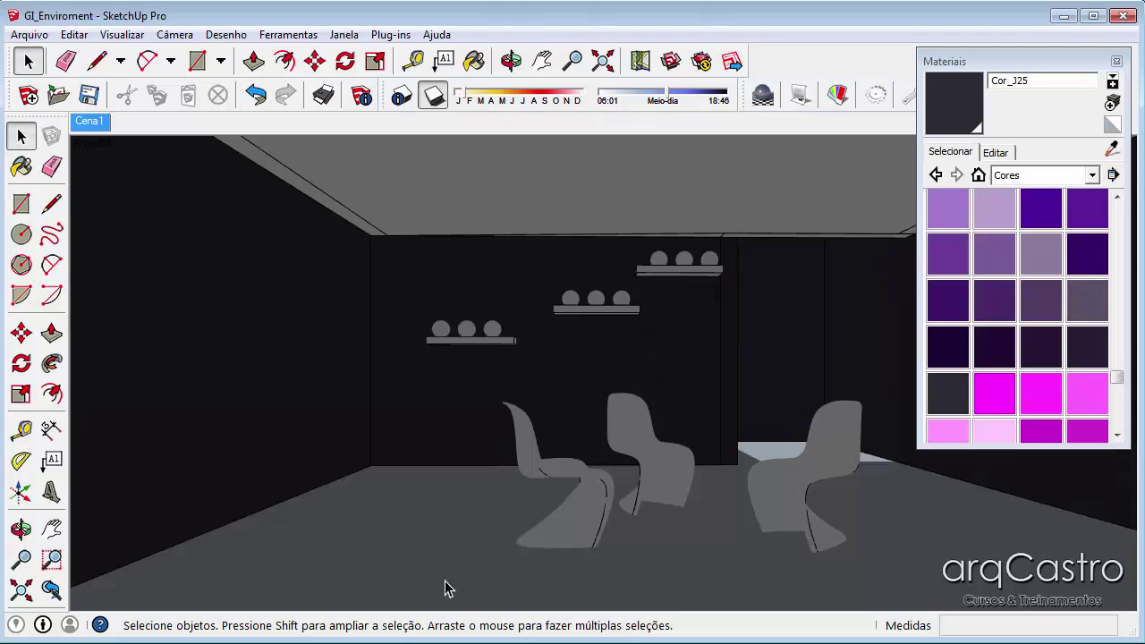
Readjust the Sun / Sky brightness settings in the Podium environment options
left_click(876, 94)
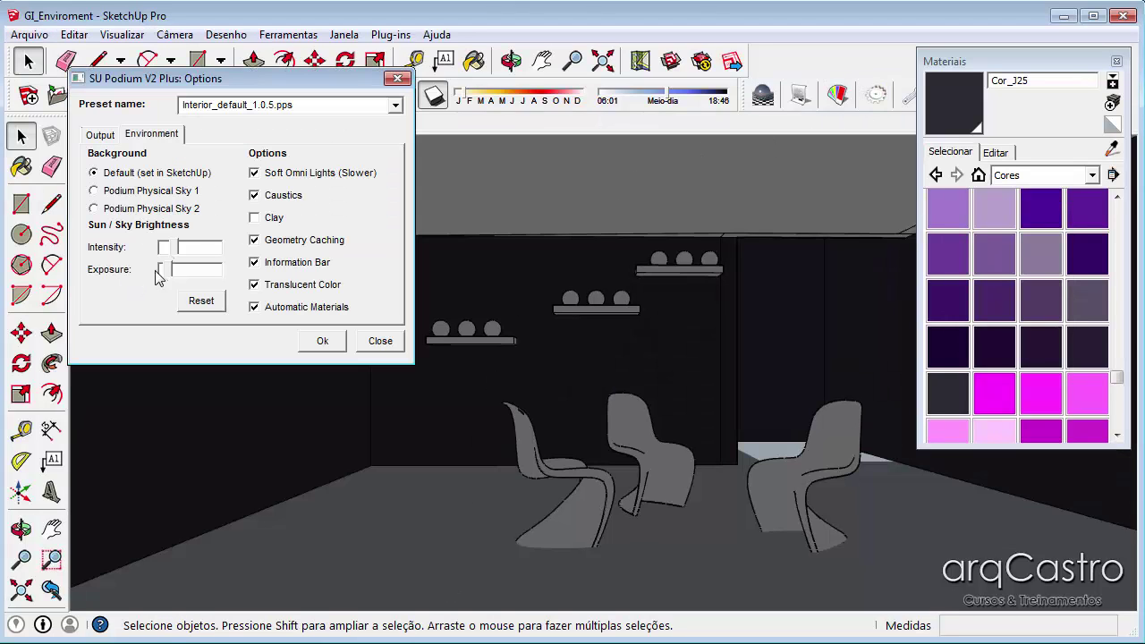
mouse_move(178, 251)
left_mouse_down()
mouse_move(190, 257)
mouse_move(167, 271)
mouse_move(178, 277)
mouse_move(172, 268)
left_mouse_up()
left_click(320, 341)
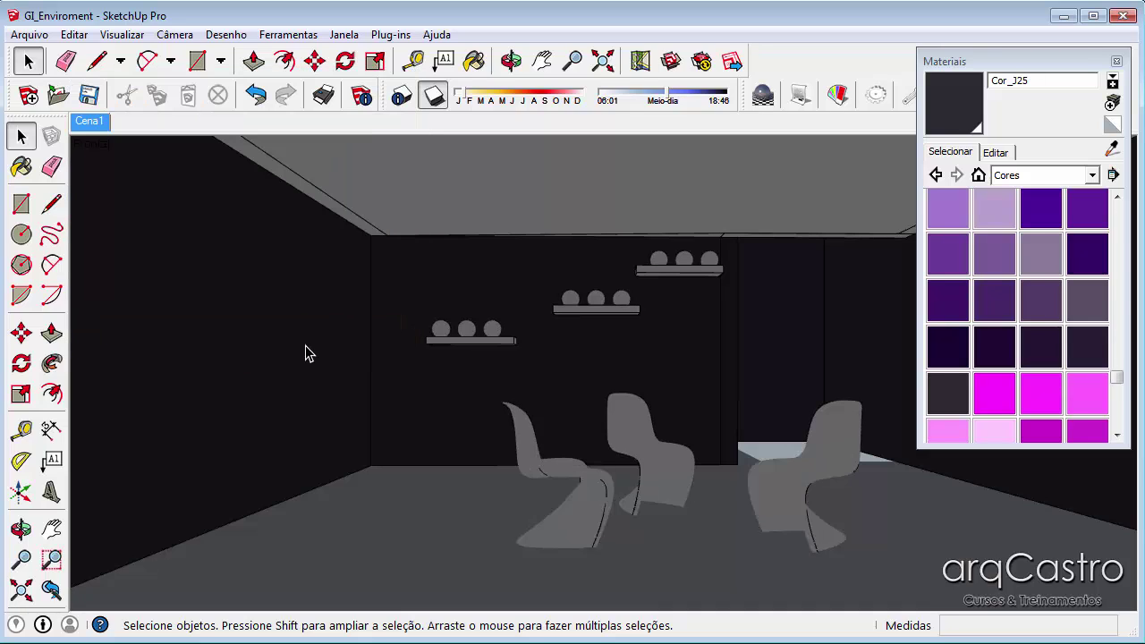
Render the dark-walled room again, clear the finished job from the render queue and show the new job's preview
left_click(756, 95)
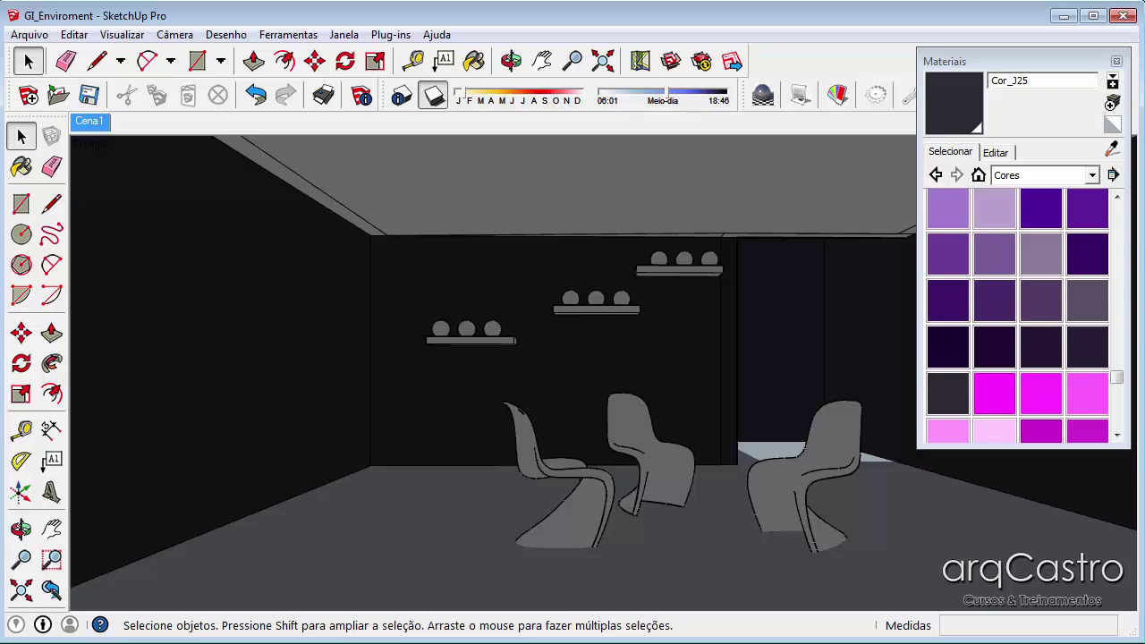
left_click(473, 609)
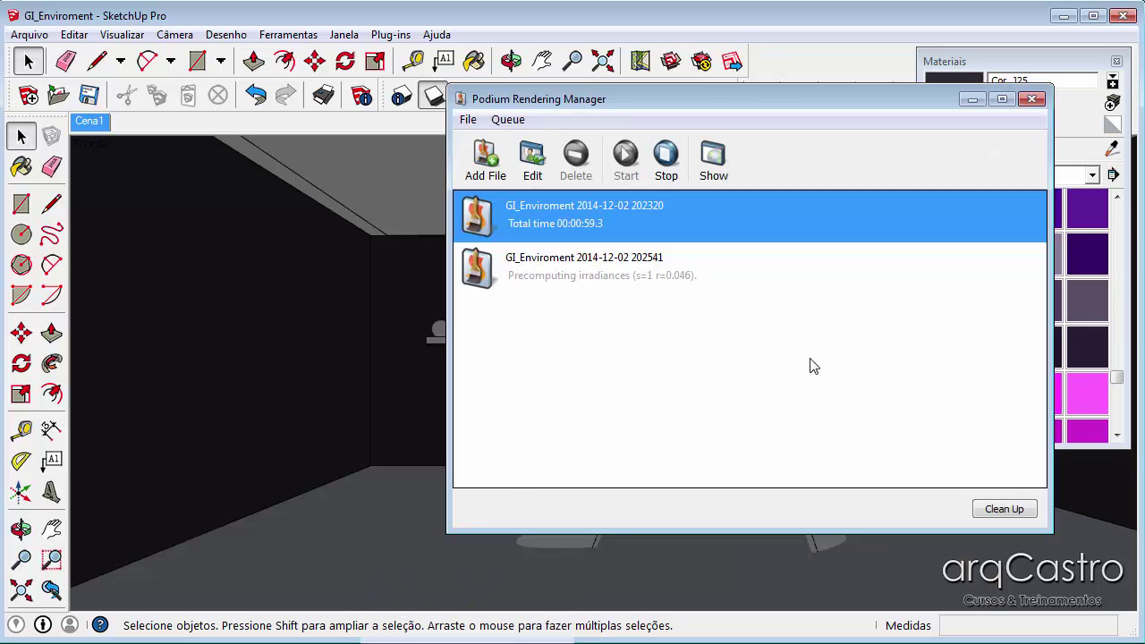
left_click(1005, 509)
left_click(673, 219)
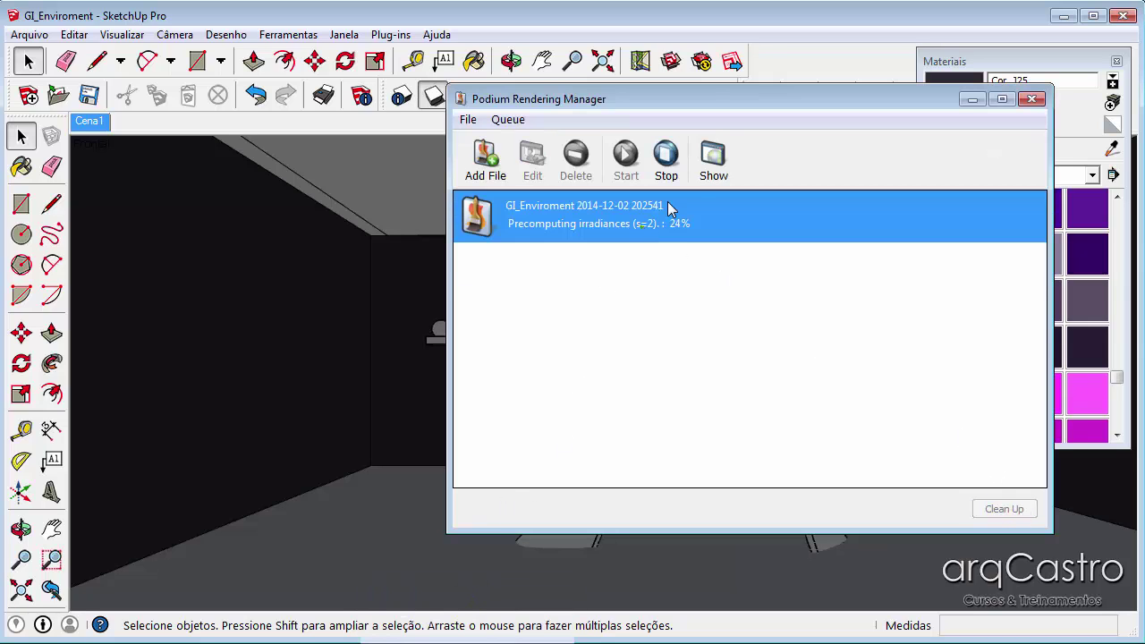
left_click(712, 161)
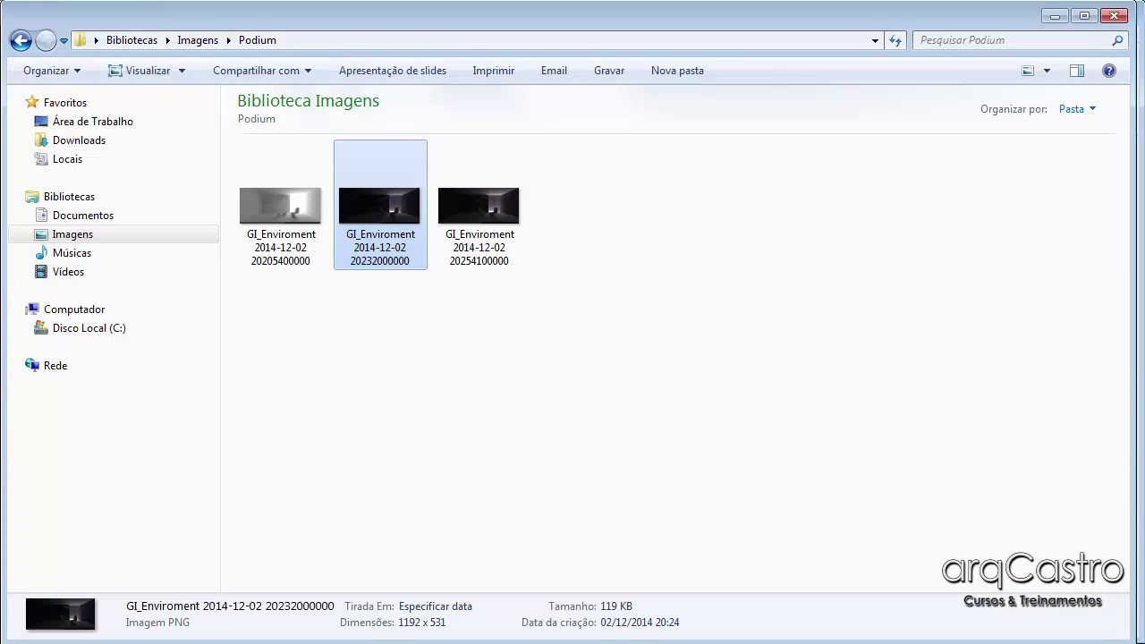
Open the newest rendering in the photo viewer and compare it with the previous one
double_click(479, 215)
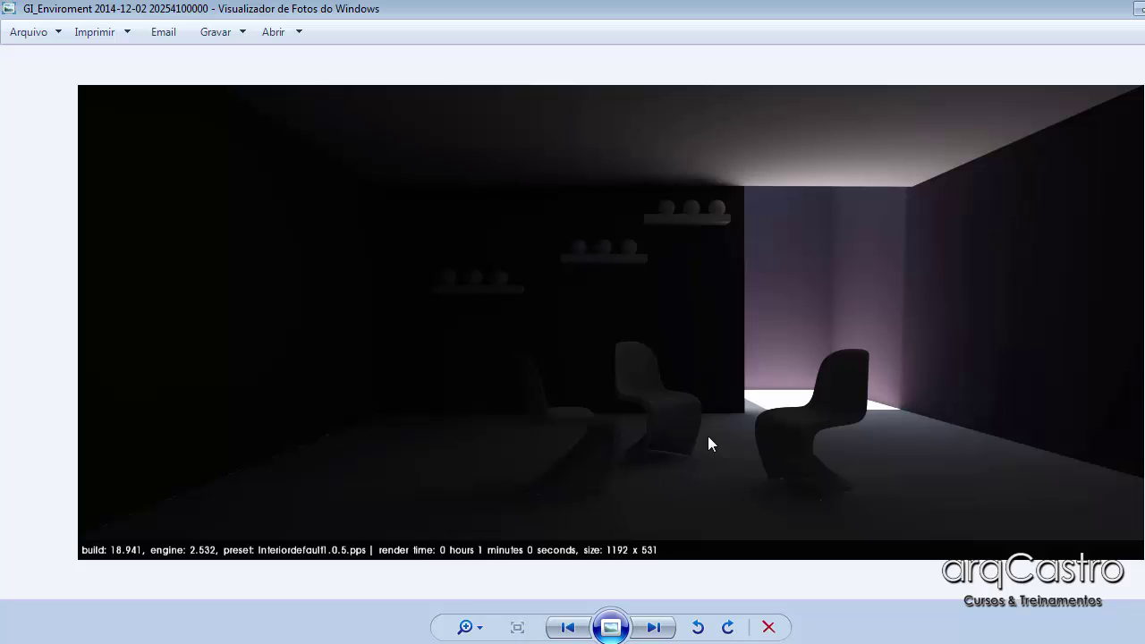
key("Left")
key("Right")
Open the latest rendering in Podium Image Editor from Podium Rendering Manager and apply Auto Levels
mouse_move(467, 626)
left_click(459, 604)
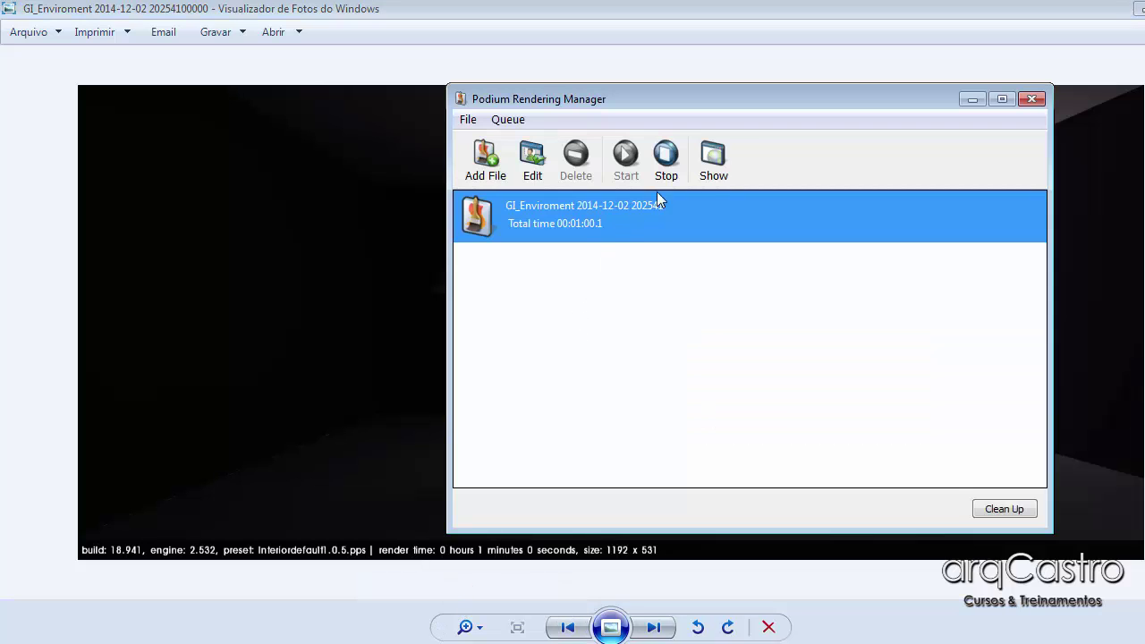
left_click(527, 168)
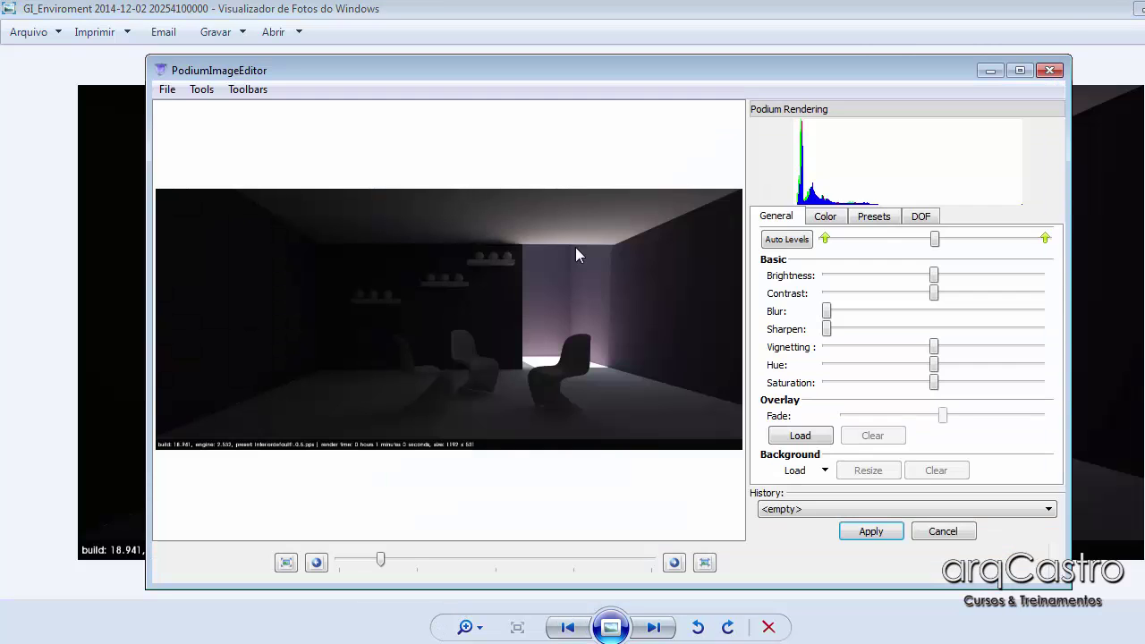
left_click(785, 240)
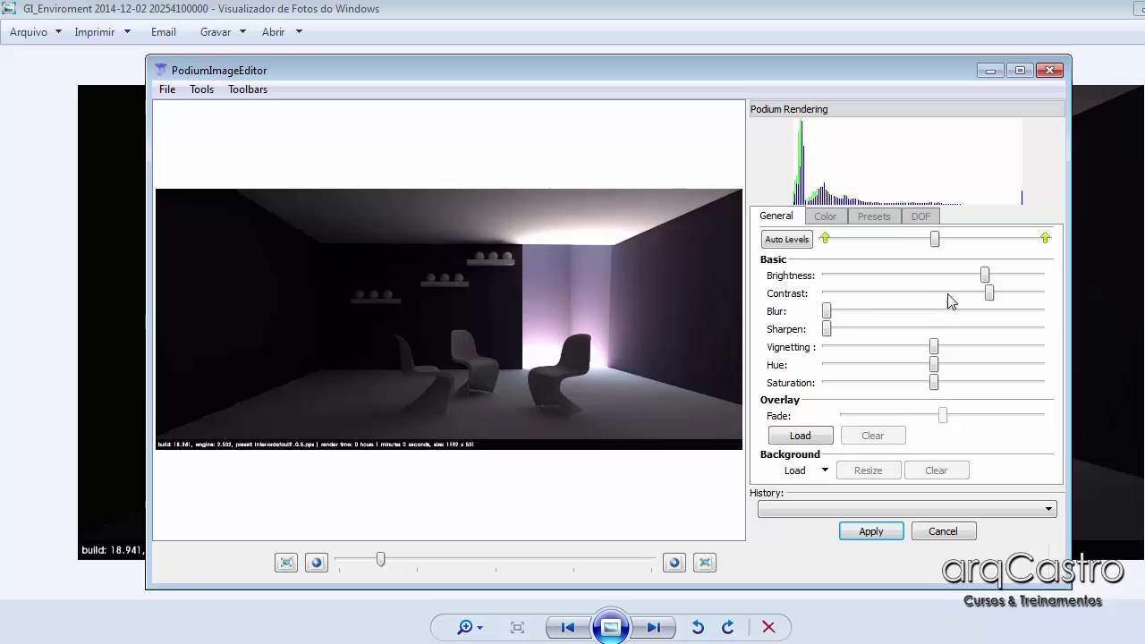
Raise the rendering's brightness and contrast slightly
left_click_drag(985, 275, 998, 295)
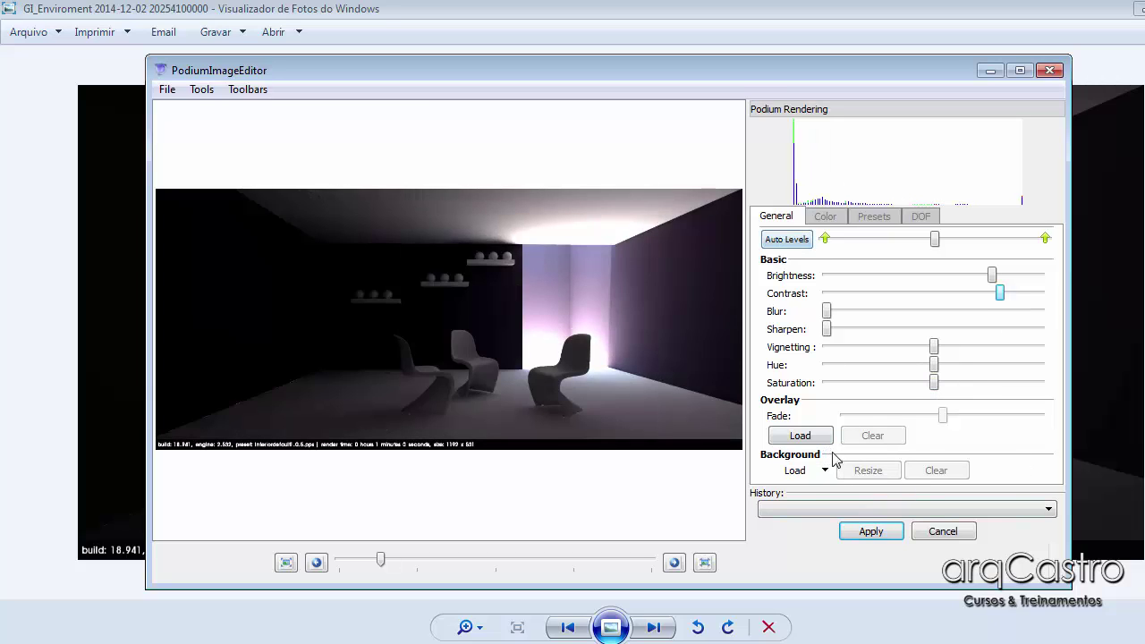
left_click(830, 509)
left_click(831, 509)
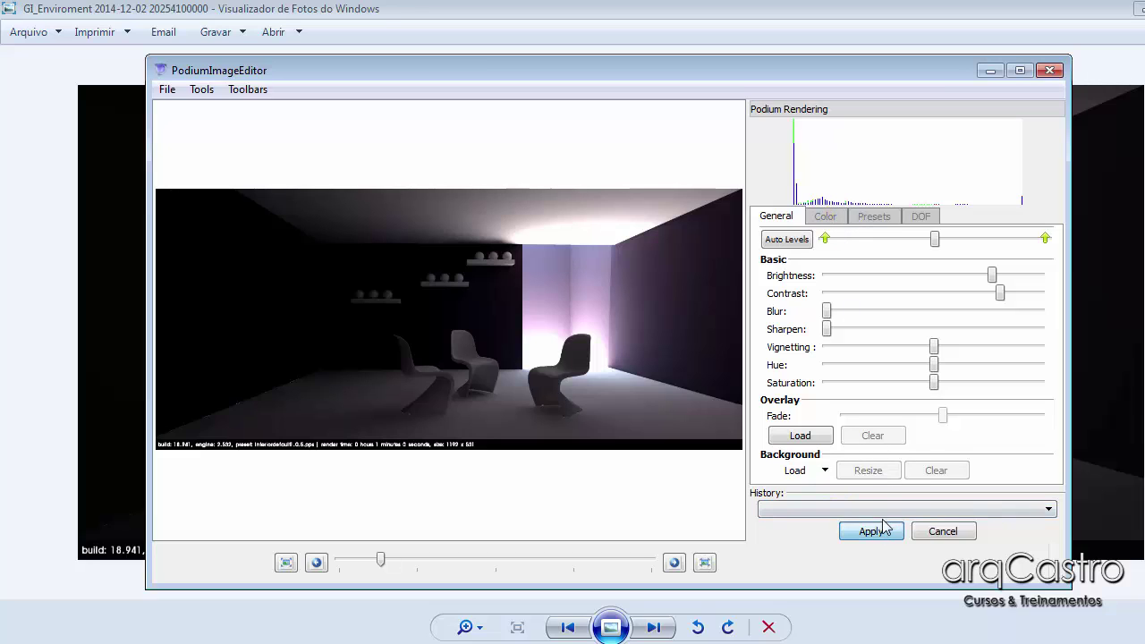
Try the Nick's and Desaturate presets on the rendering and discard the change
left_click(823, 216)
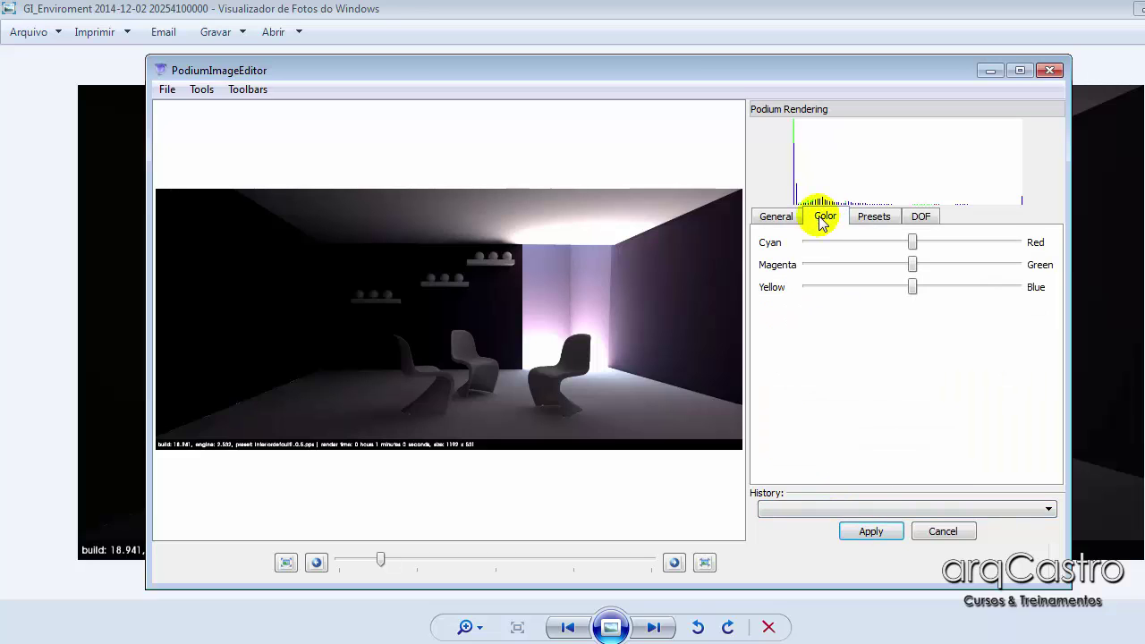
left_click(874, 216)
left_click(837, 269)
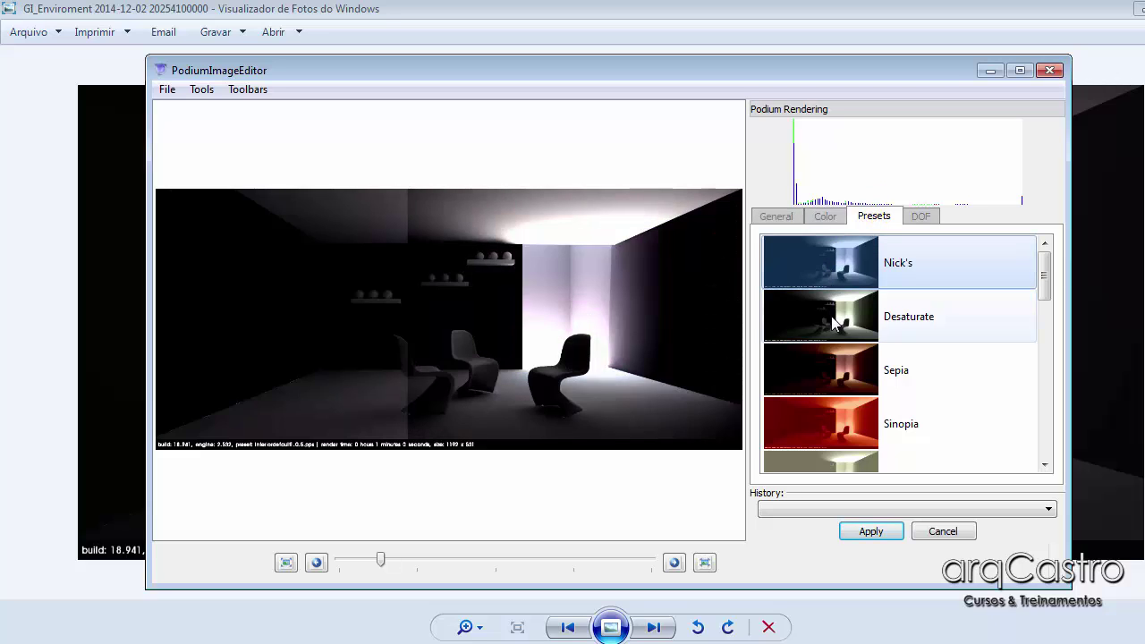
left_click(836, 324)
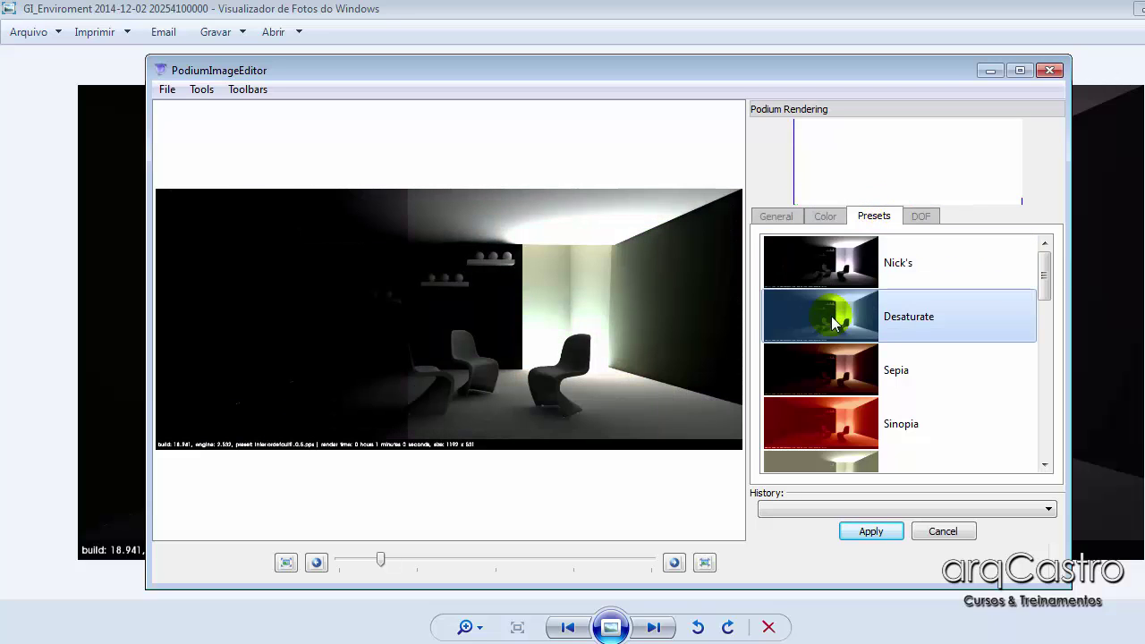
left_click(958, 533)
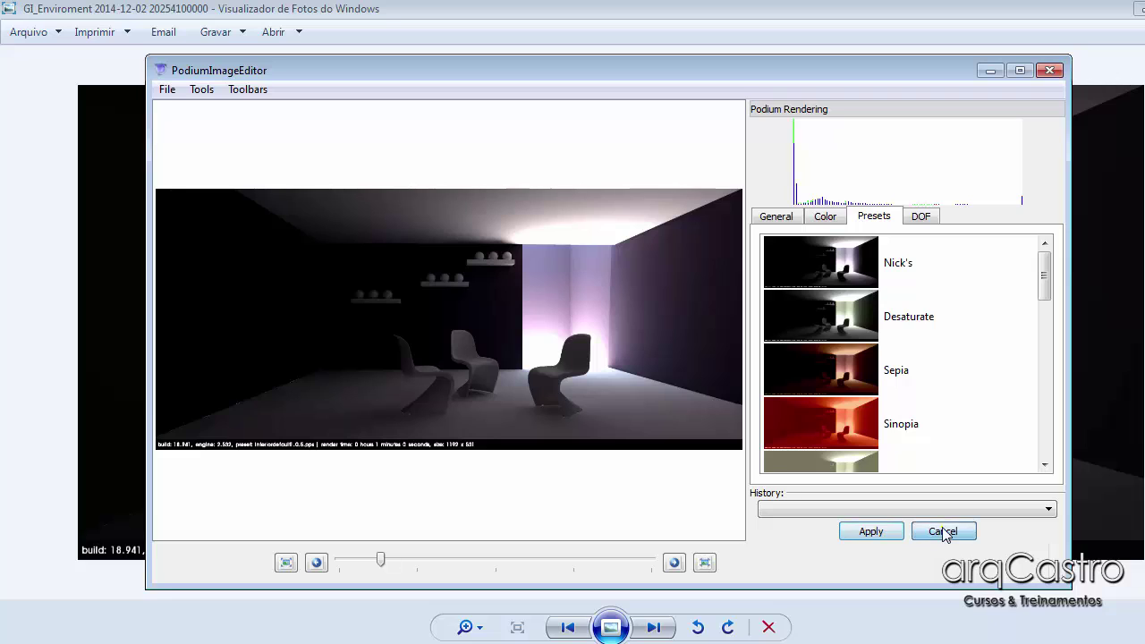
Close the image editor and Podium Rendering Manager, and switch back to the room model in SketchUp
left_click(1049, 69)
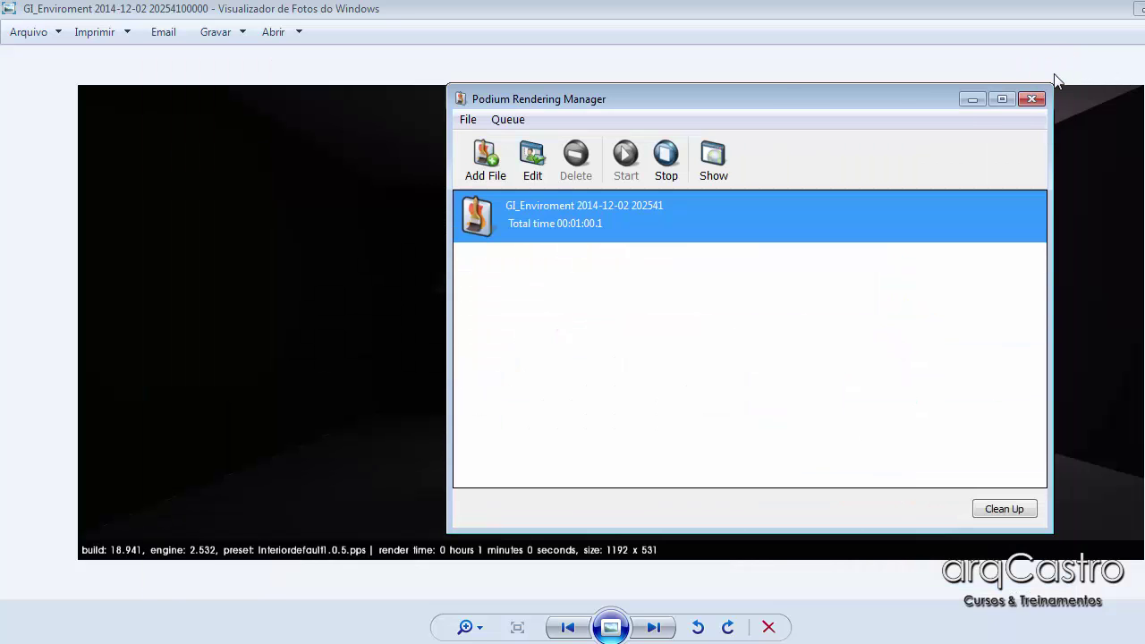
left_click(1031, 99)
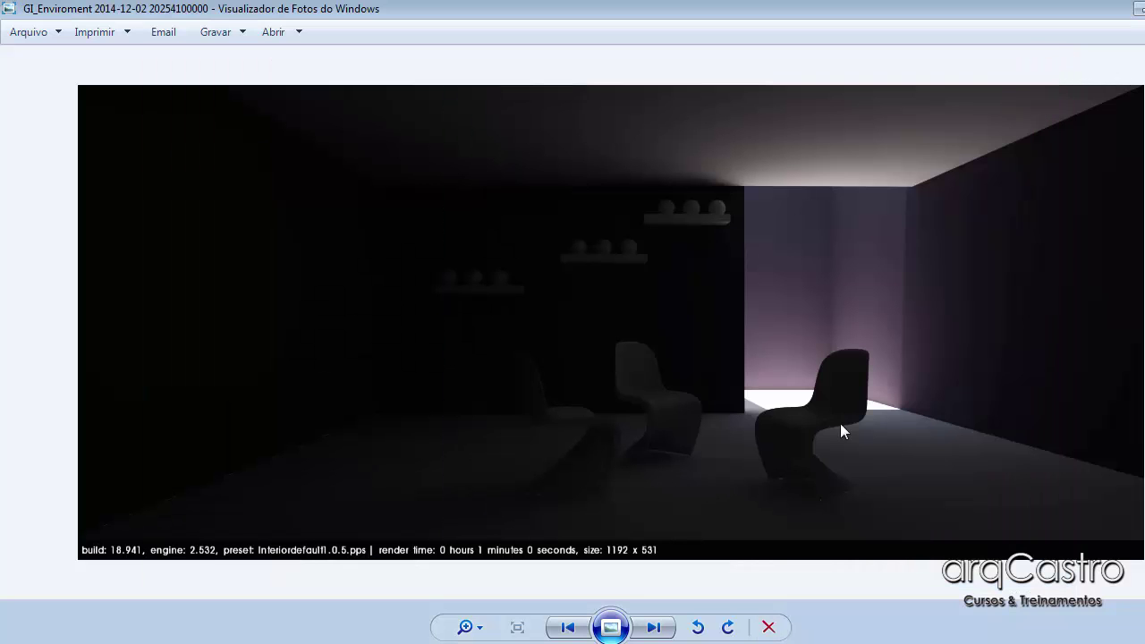
left_click(412, 624)
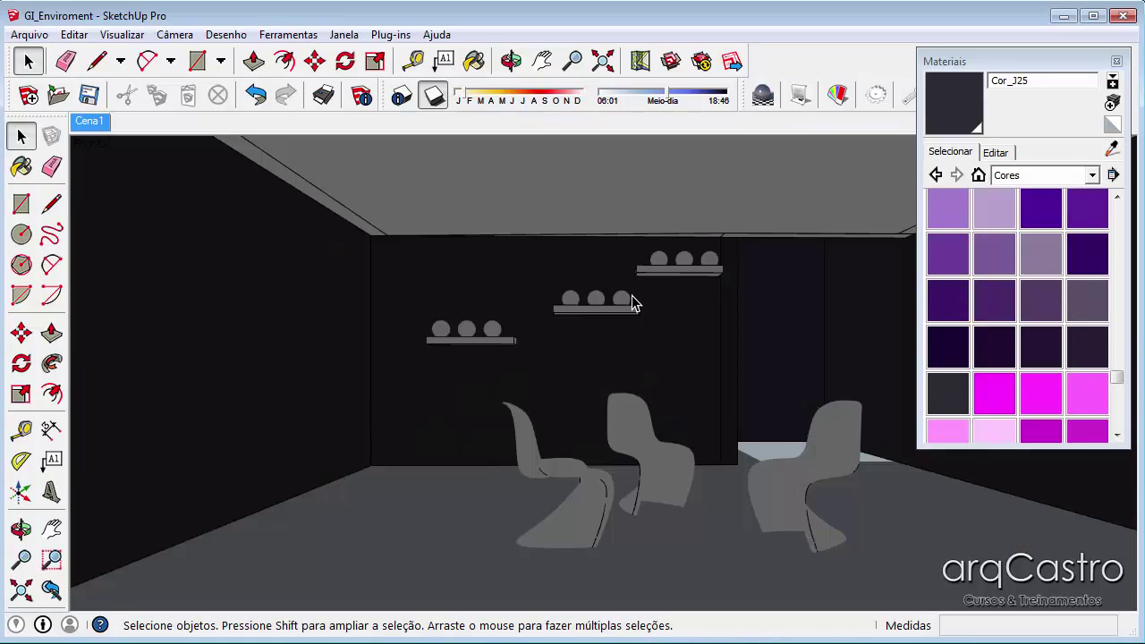
Repaint the room's dark walls with the white Cor_000 from the Cores collection
left_click(1111, 150)
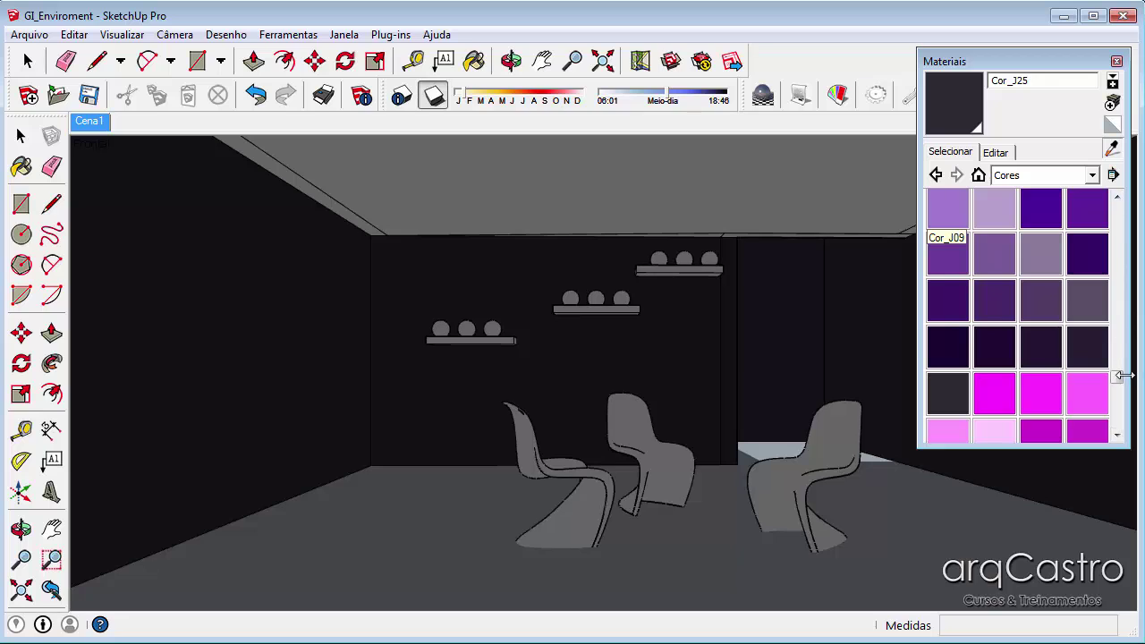
mouse_move(1118, 379)
left_mouse_down()
mouse_move(1132, 283)
mouse_move(1126, 198)
left_mouse_up()
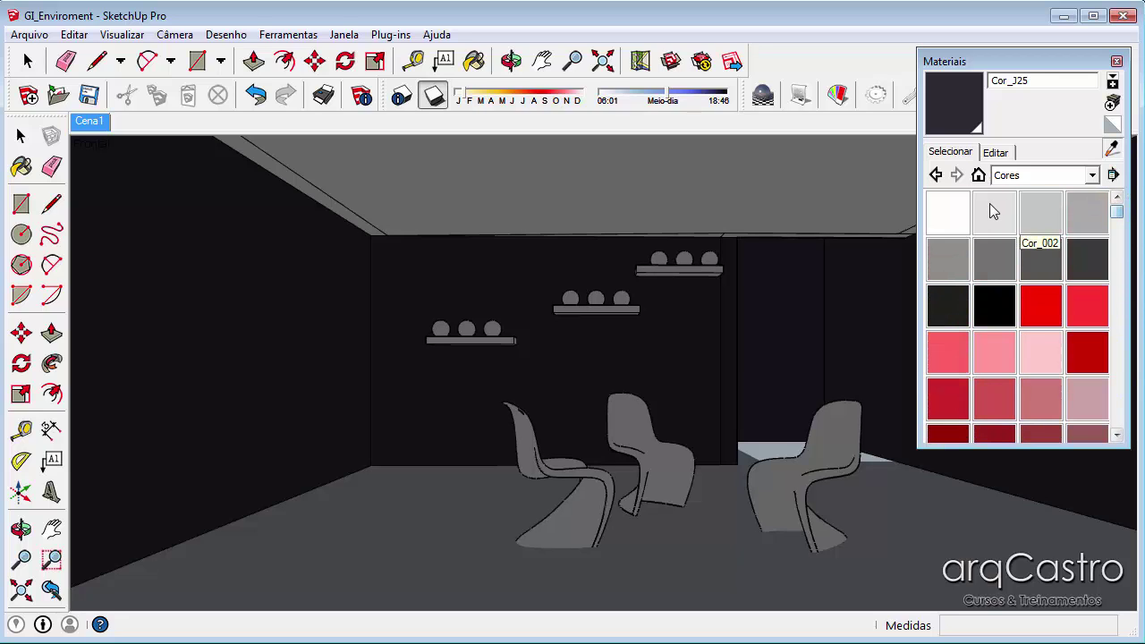
left_click(928, 222)
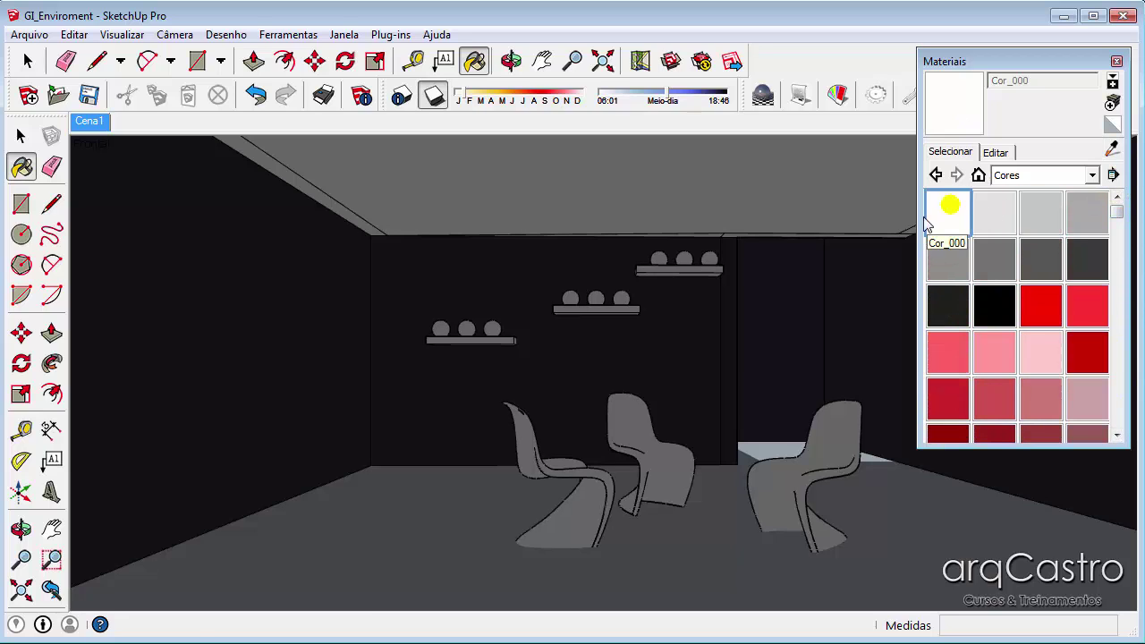
left_click(848, 288)
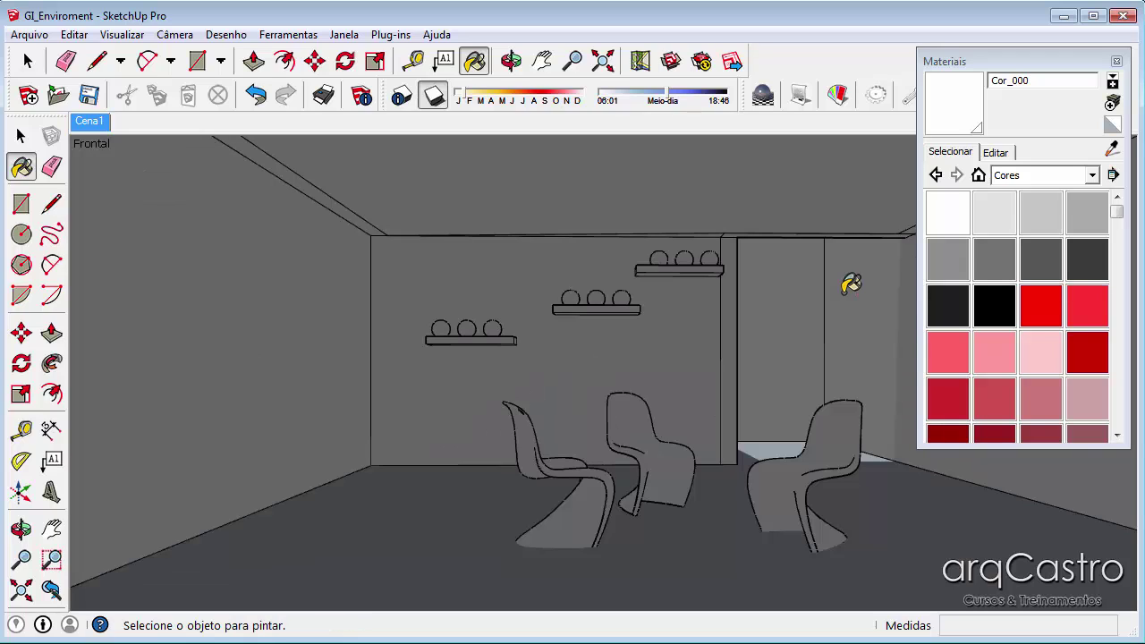
Render the white-walled room with SU Podium and show the new job's preview
left_click(761, 94)
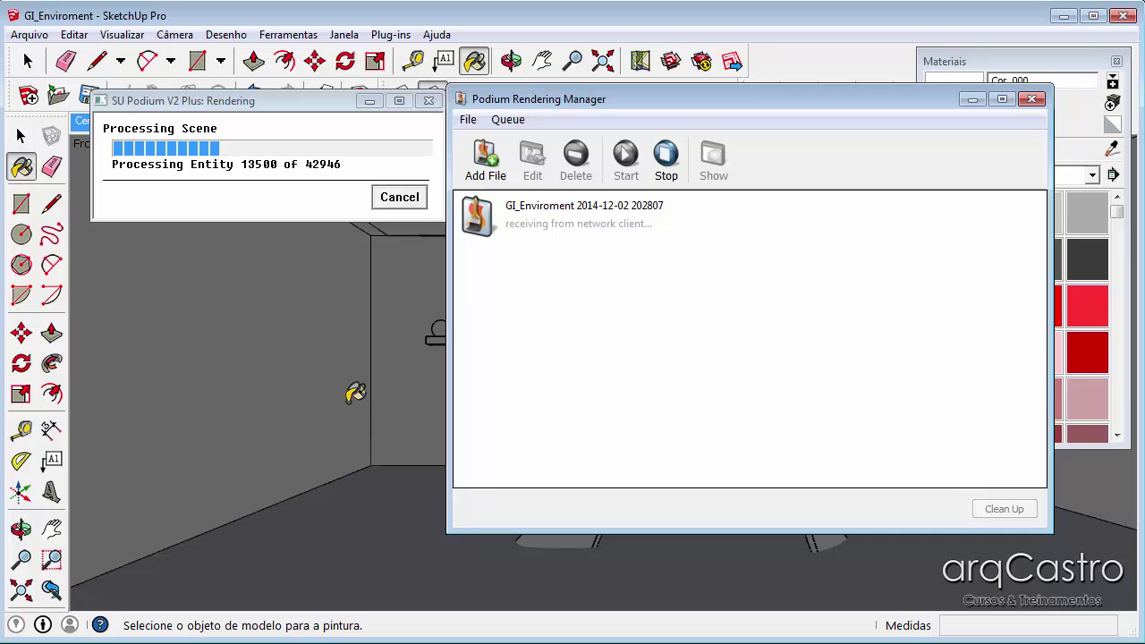
left_click(582, 217)
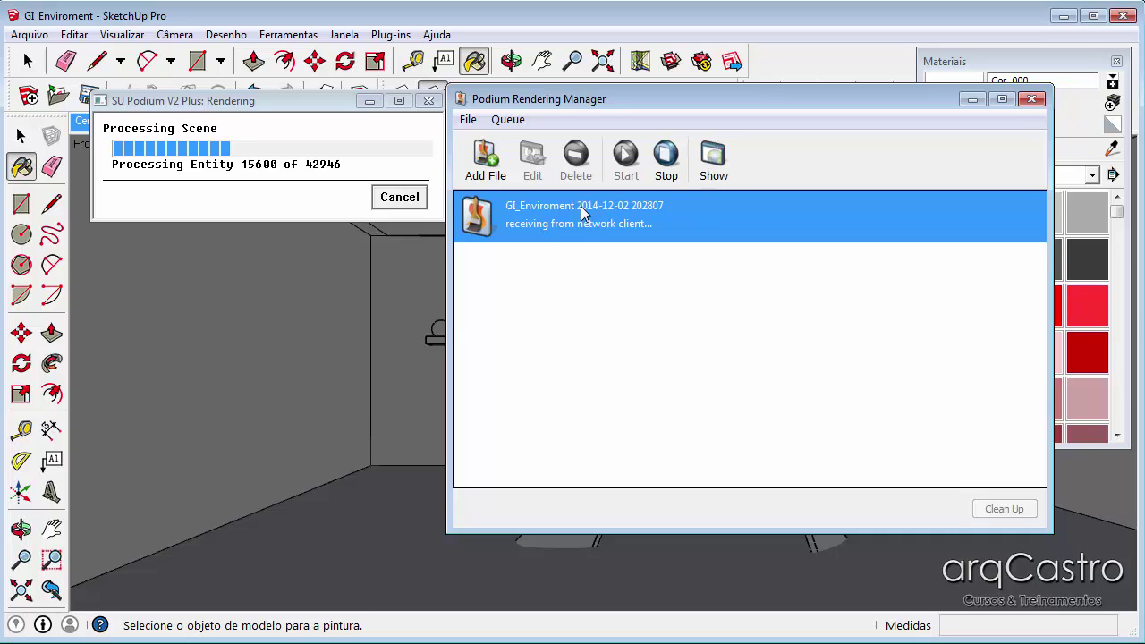
left_click(714, 168)
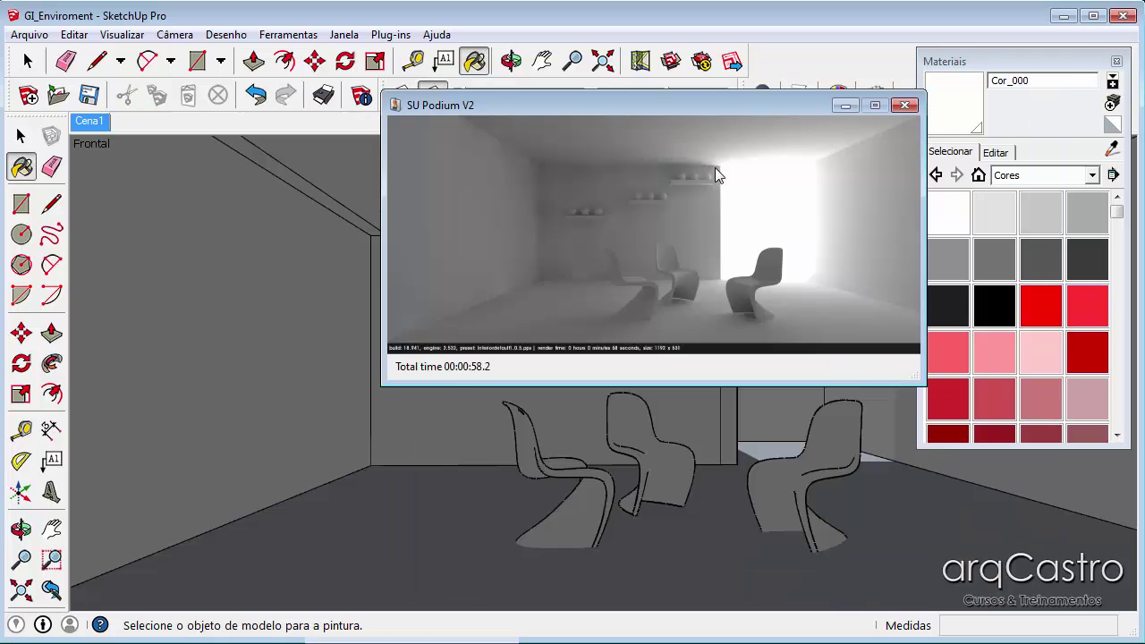
Open the newest rendering from the Podium images folder in the photo viewer and compare it repeatedly with the previous dark-walled one
left_click(356, 640)
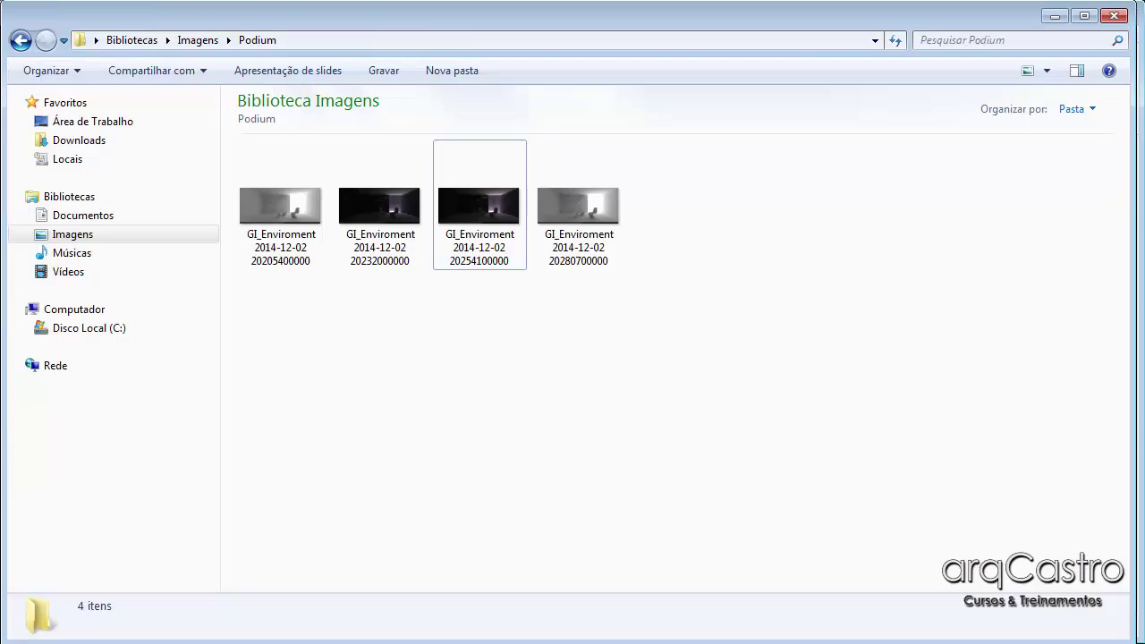
double_click(572, 214)
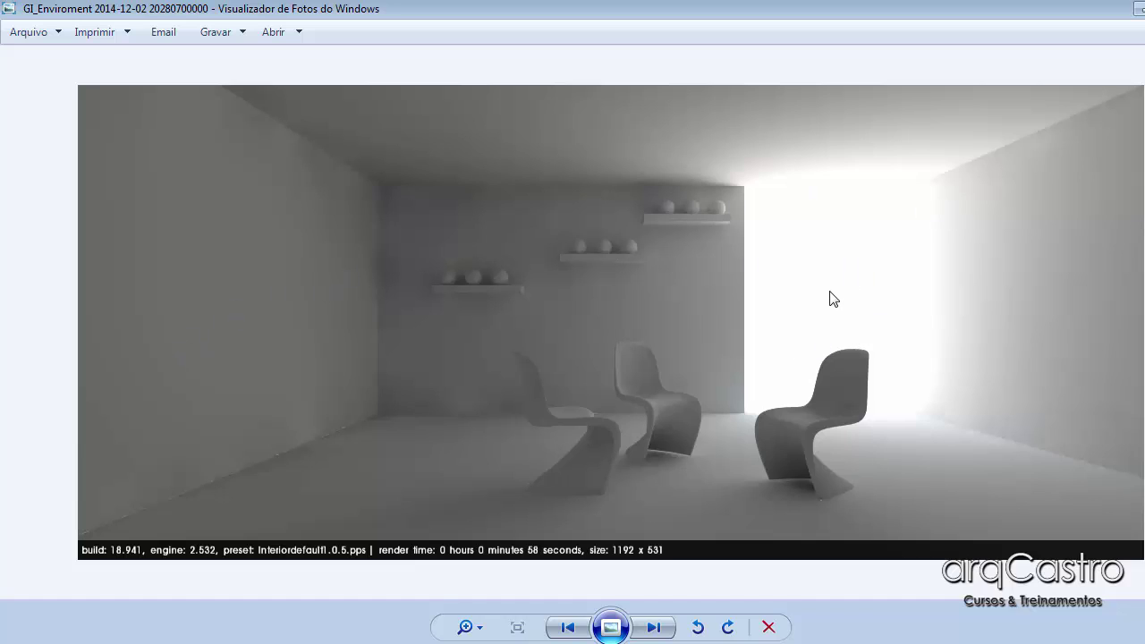
key("Left")
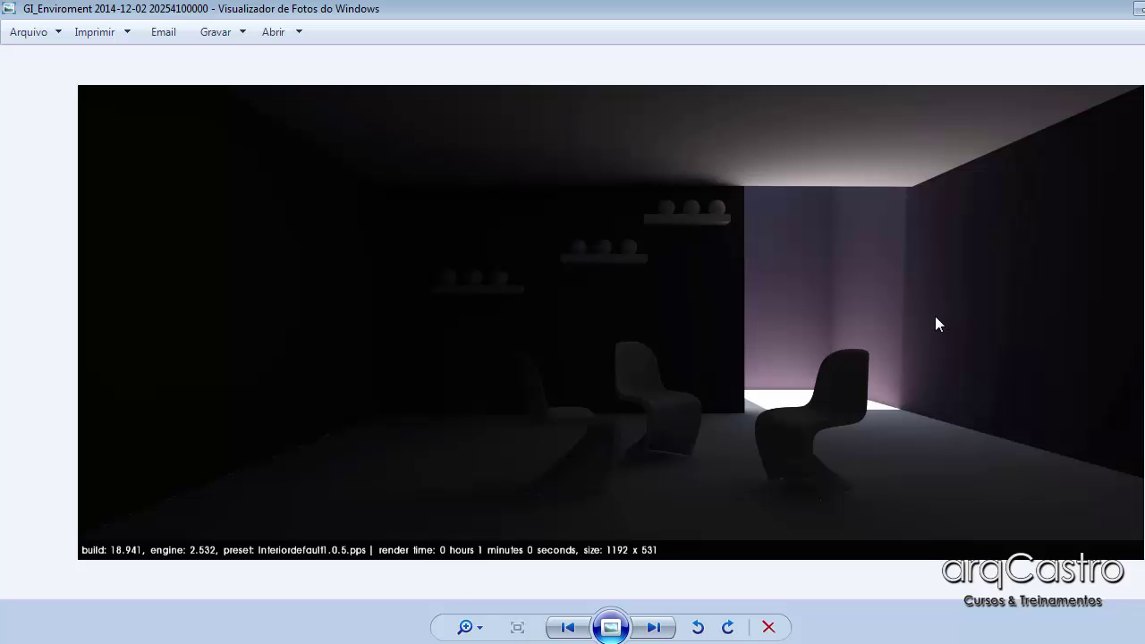
key("Right")
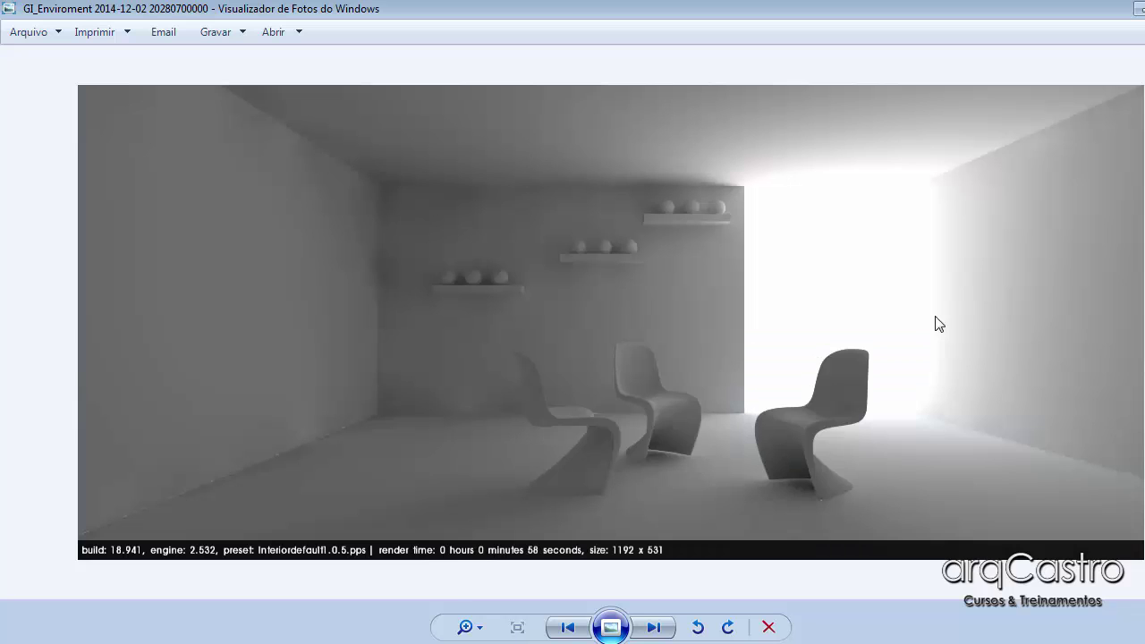
key("Left")
key("Right")
key("Left")
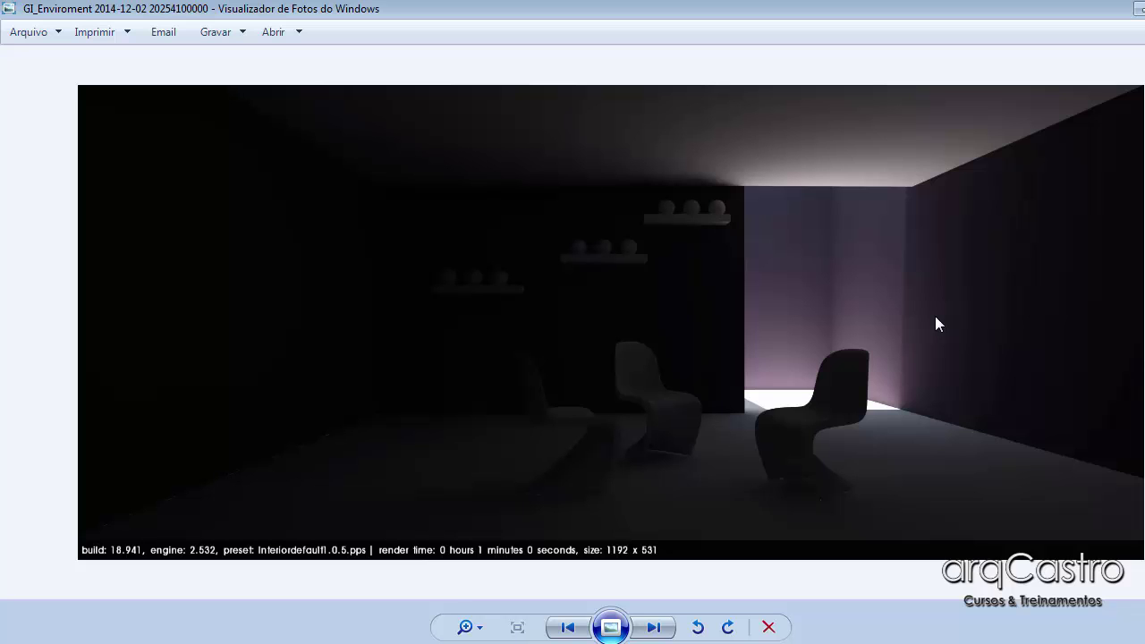
key("Right")
key("Right")
key("Right")
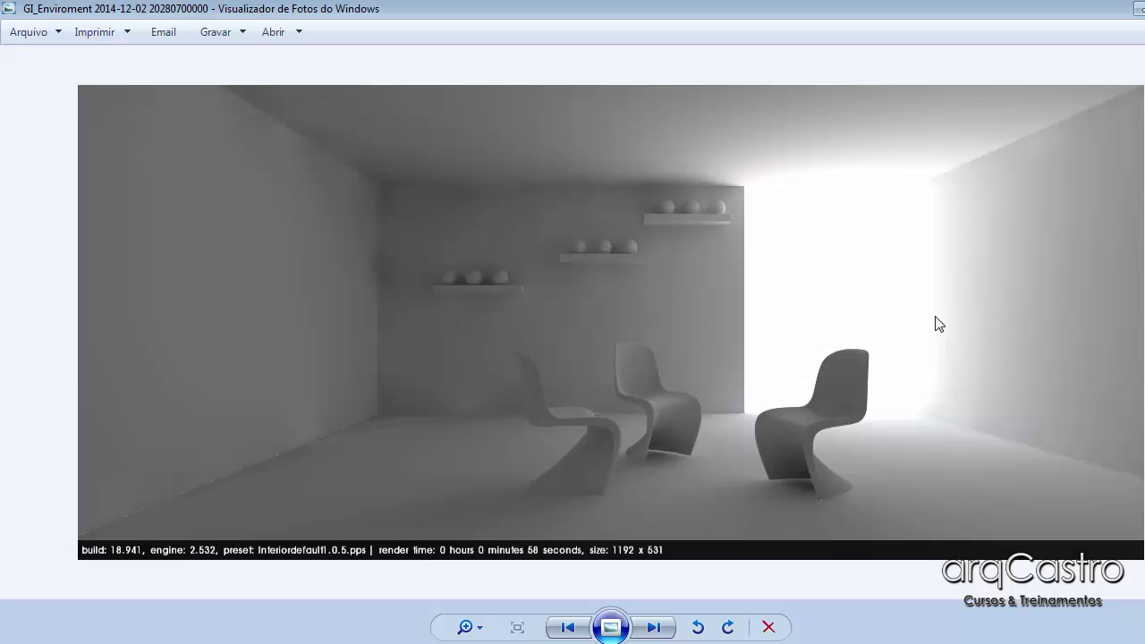
key("Left")
key("Right")
key("Left")
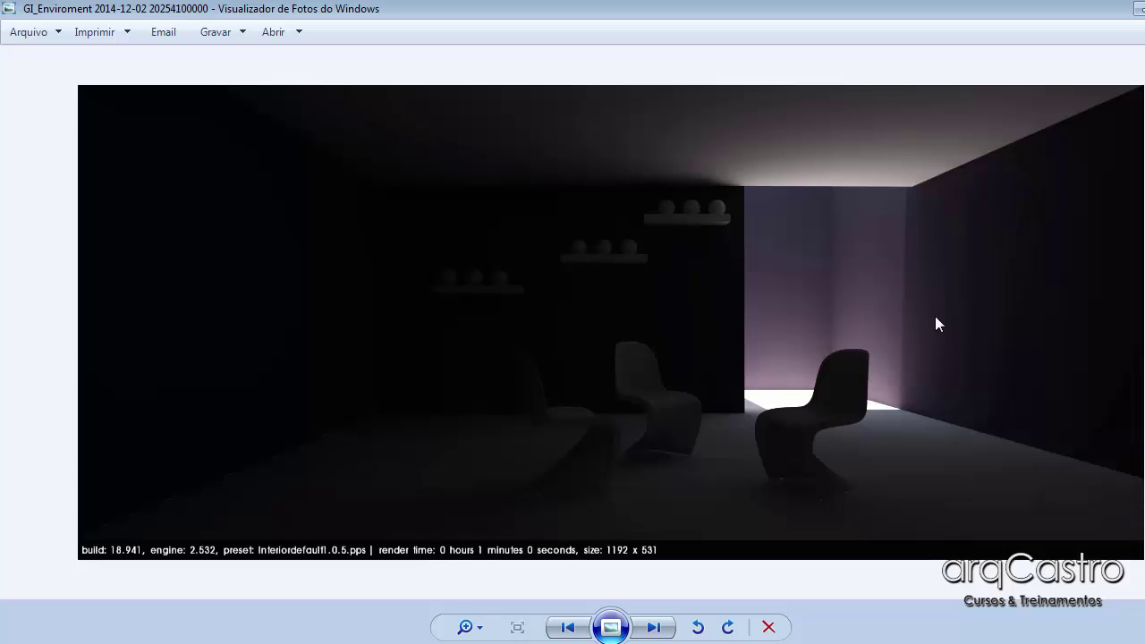
Return to the SketchUp model and display the Suvinil Cores Prontas material collection
left_click(610, 643)
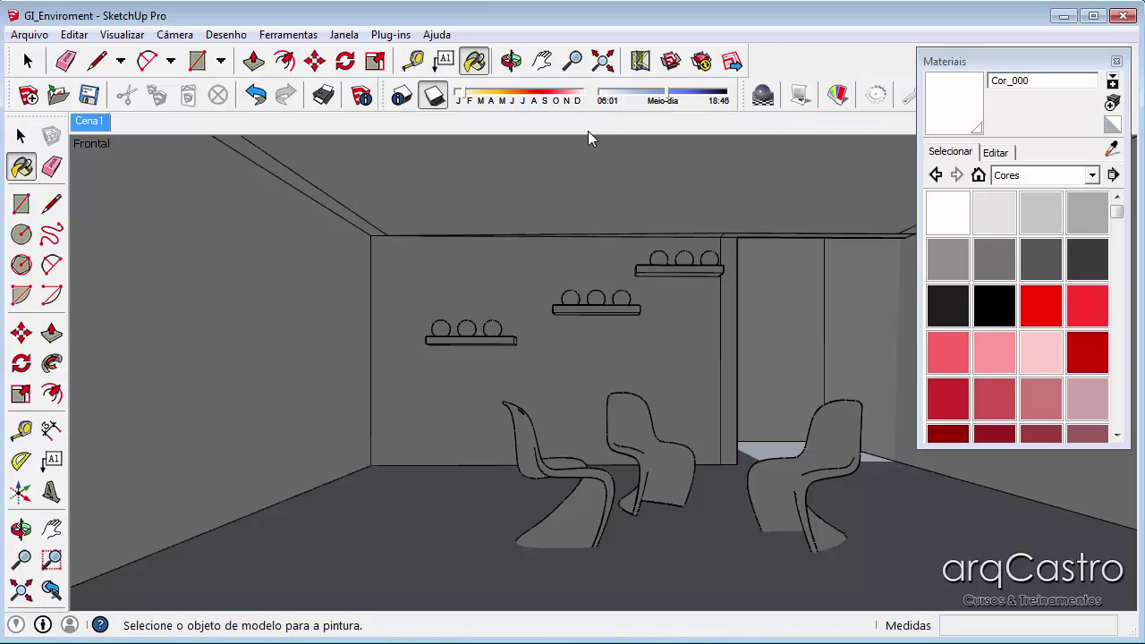
left_click(1091, 175)
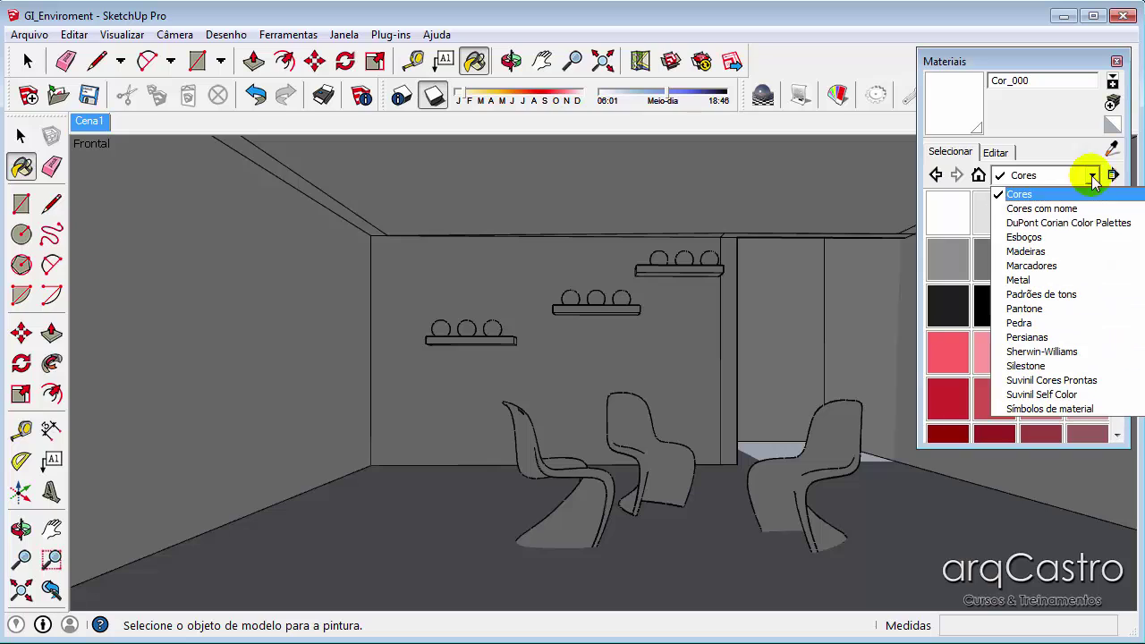
scroll(1064, 295, "down", 2)
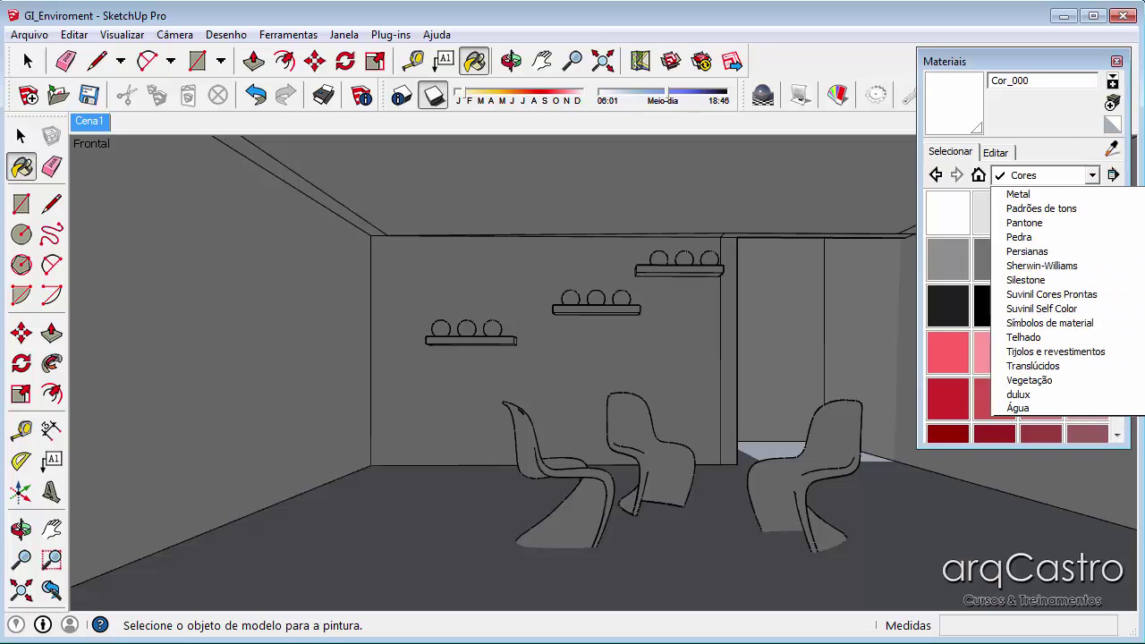
left_click(1066, 295)
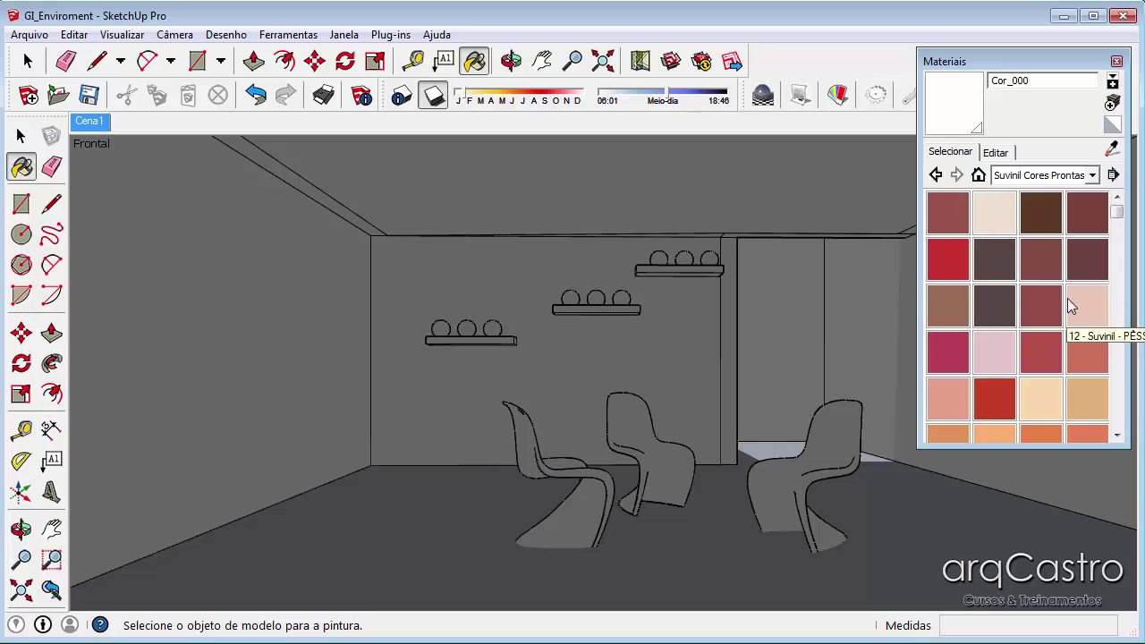
Paint all the room's walls with 57 - Suvinil - GRAFITE ESCURO and update the Cena1 scene
left_click_drag(1116, 211, 1119, 326)
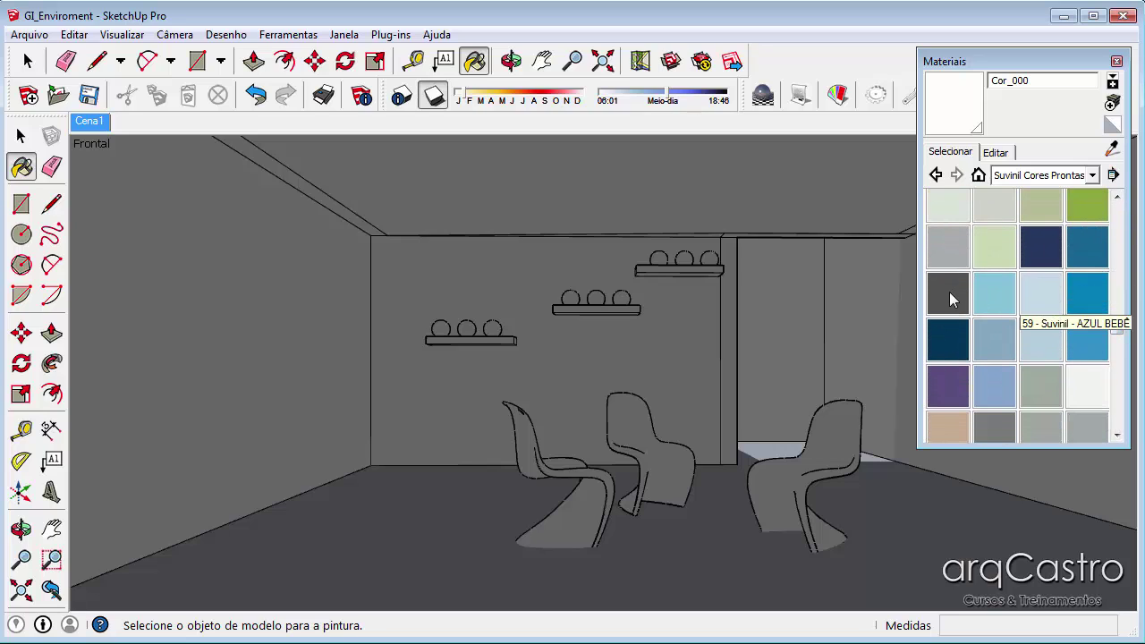
left_click(948, 291)
left_click(830, 295)
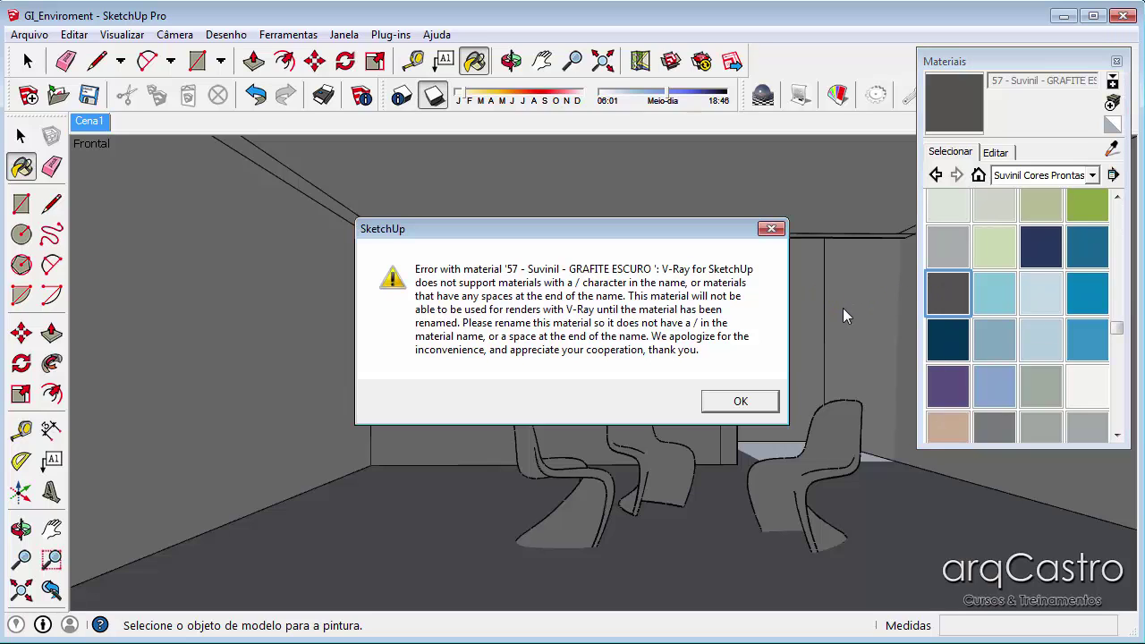
left_click(756, 401)
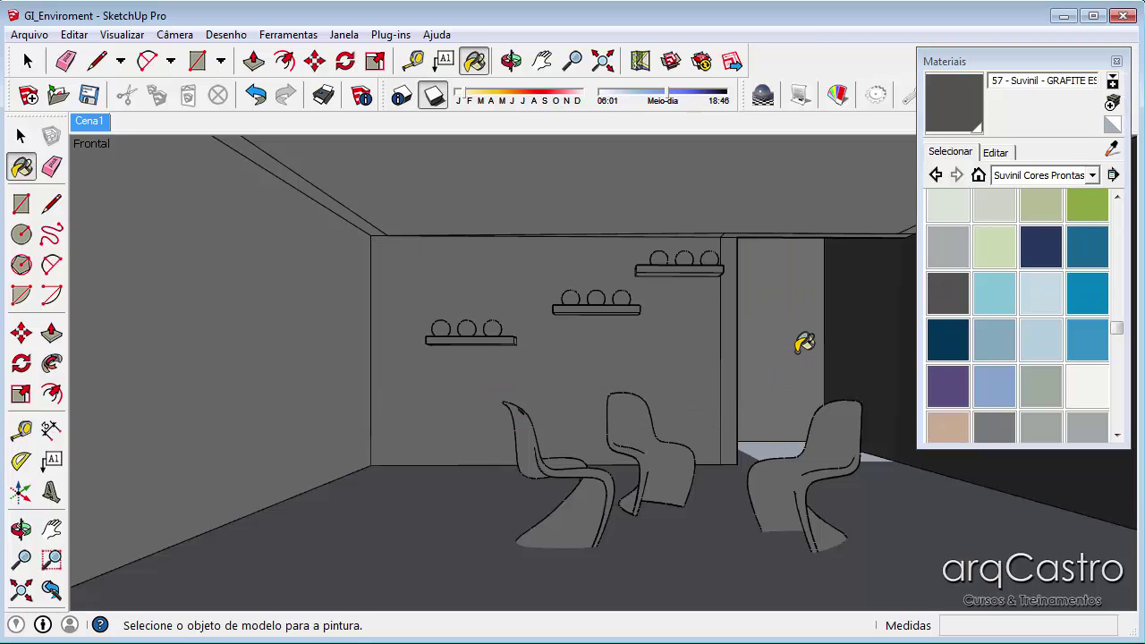
left_click(800, 346)
left_click(726, 363)
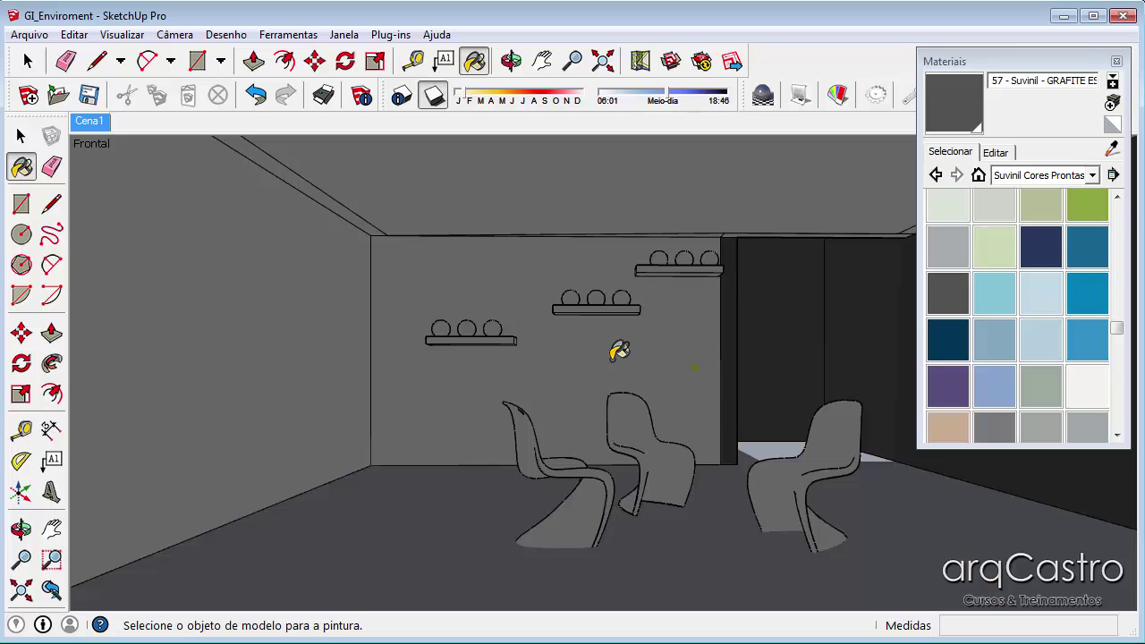
left_click(618, 352)
left_click(299, 309)
right_click(93, 121)
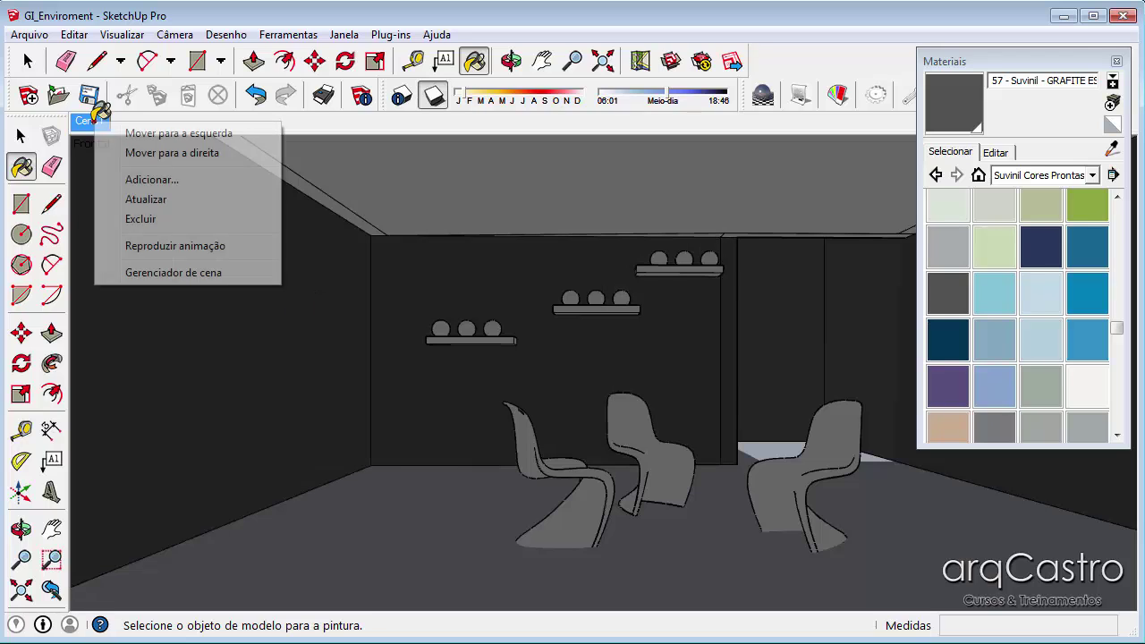
left_click(147, 195)
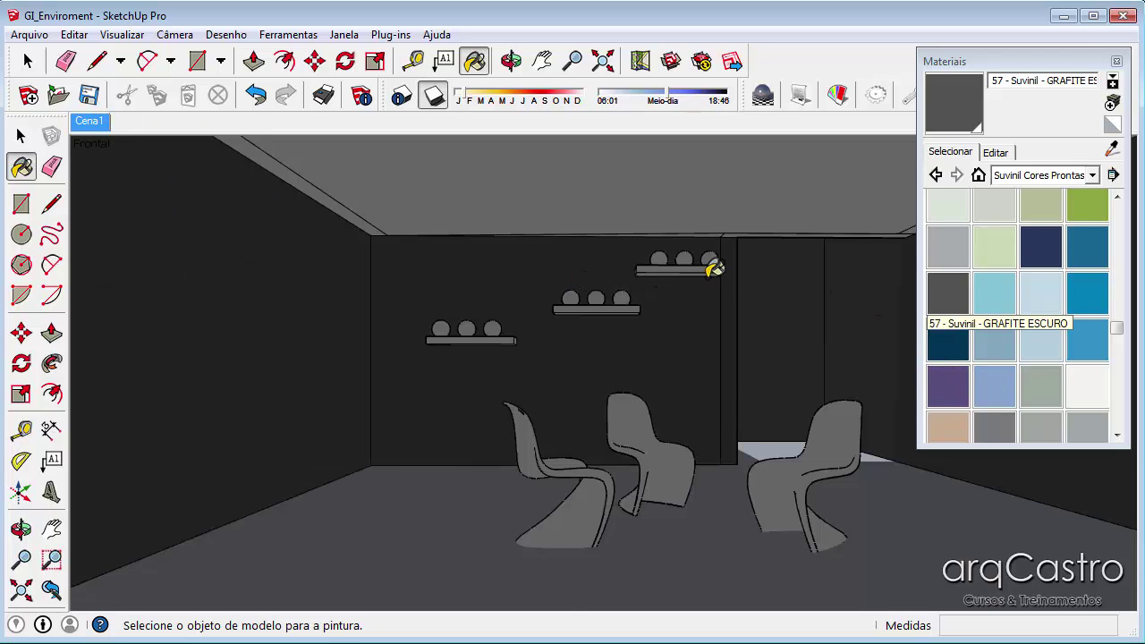
Inspect the painted wall faces around the opening from other angles and restore the Cena1 scene view
scroll(701, 277, "up", 4)
left_click(785, 286)
scroll(753, 316, "down", 2)
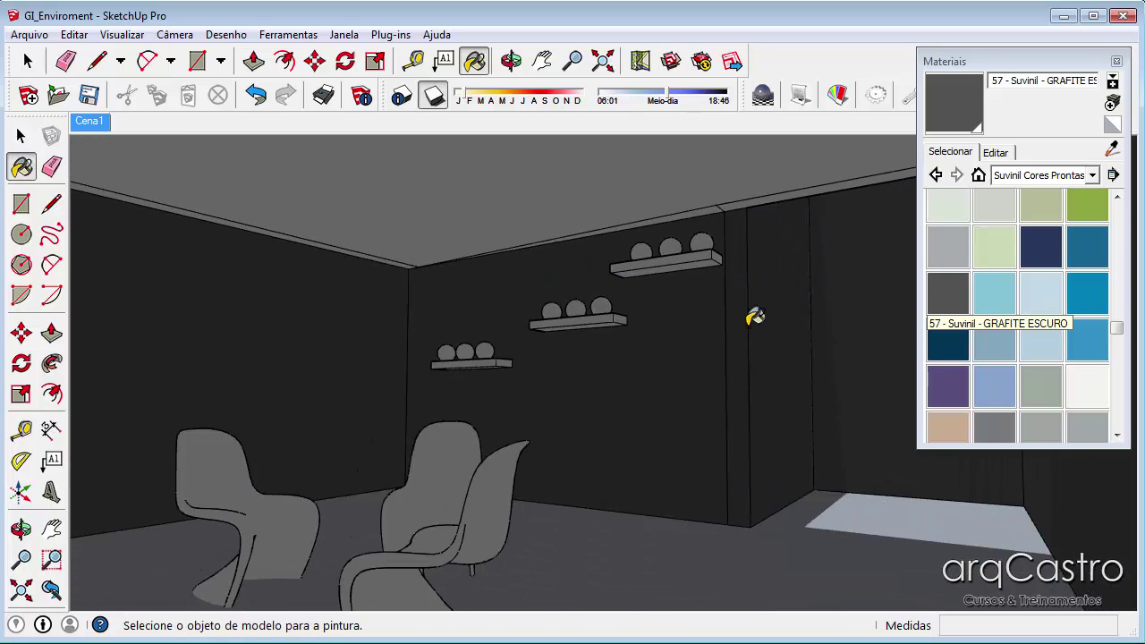
middle_click_drag(754, 317, 915, 342)
scroll(638, 314, "down", 3)
middle_click_drag(702, 383, 832, 442)
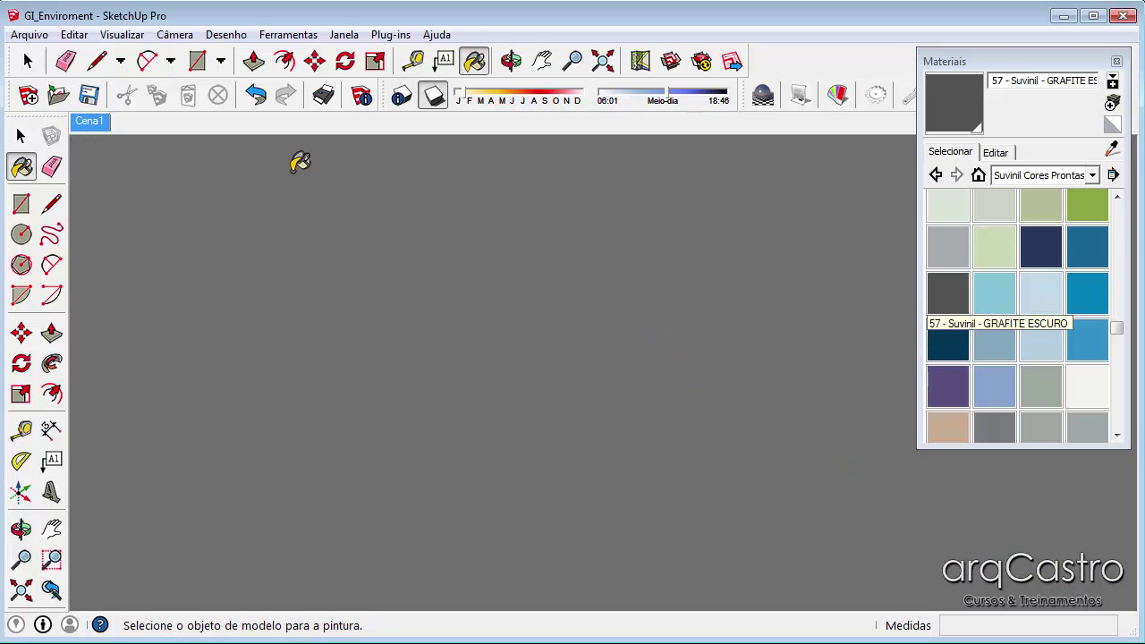
left_click(93, 126)
left_click(1092, 176)
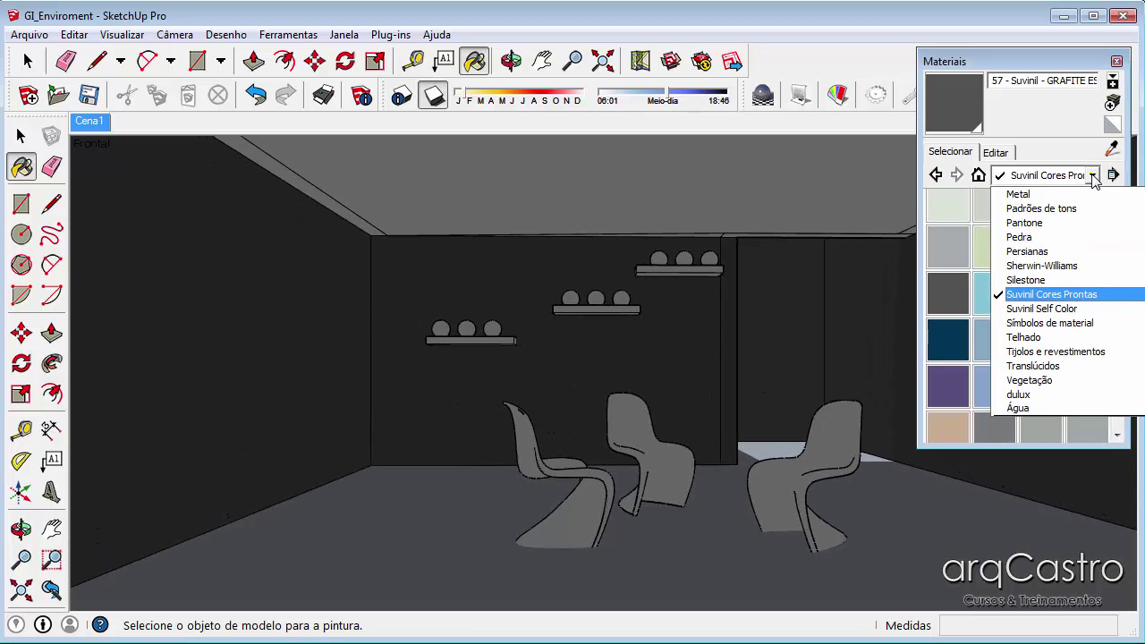
key("Up")
key("Up")
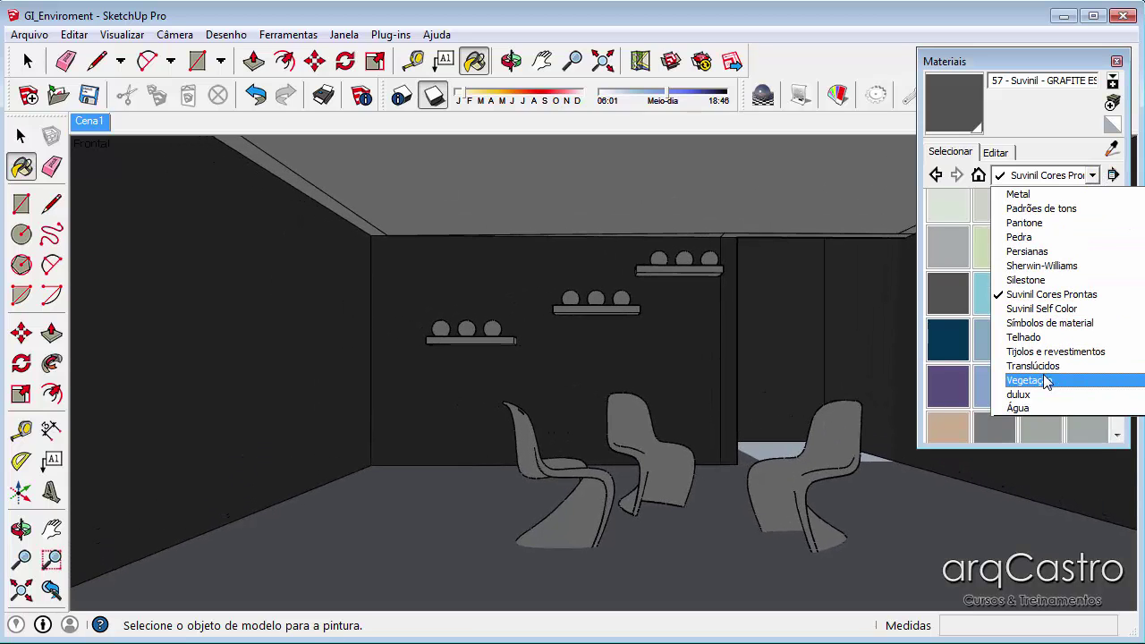
scroll(1064, 304, "up", 5)
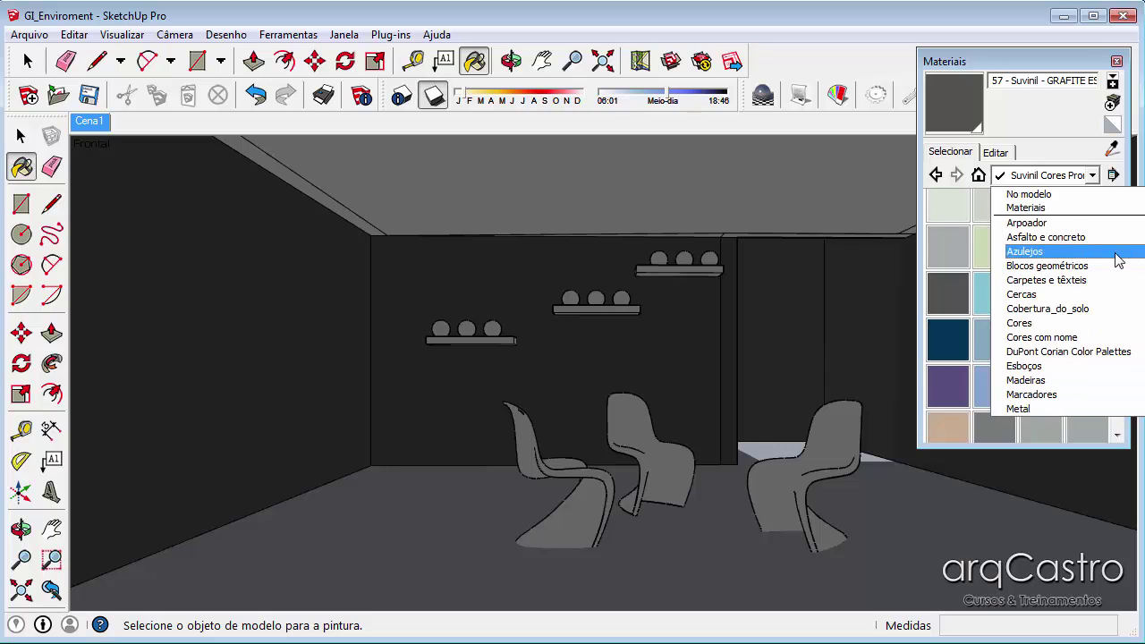
scroll(1064, 304, "down", 3)
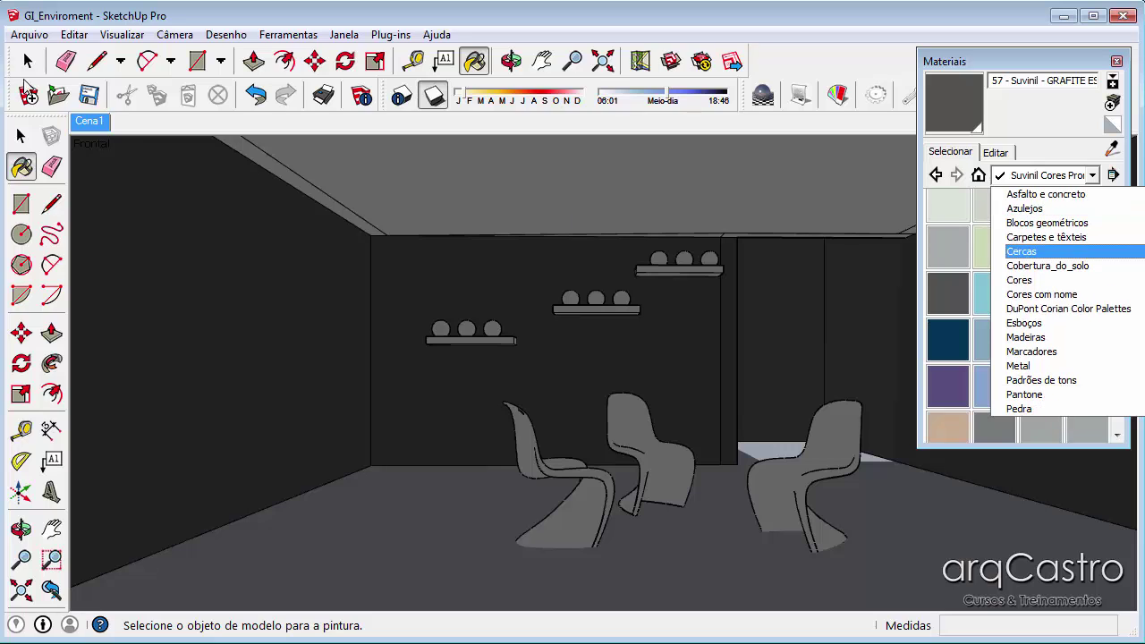
Start importing an image as a texture and browse to the Piso folder inside Texturas > Ceramicas
left_click(27, 89)
left_click(390, 499)
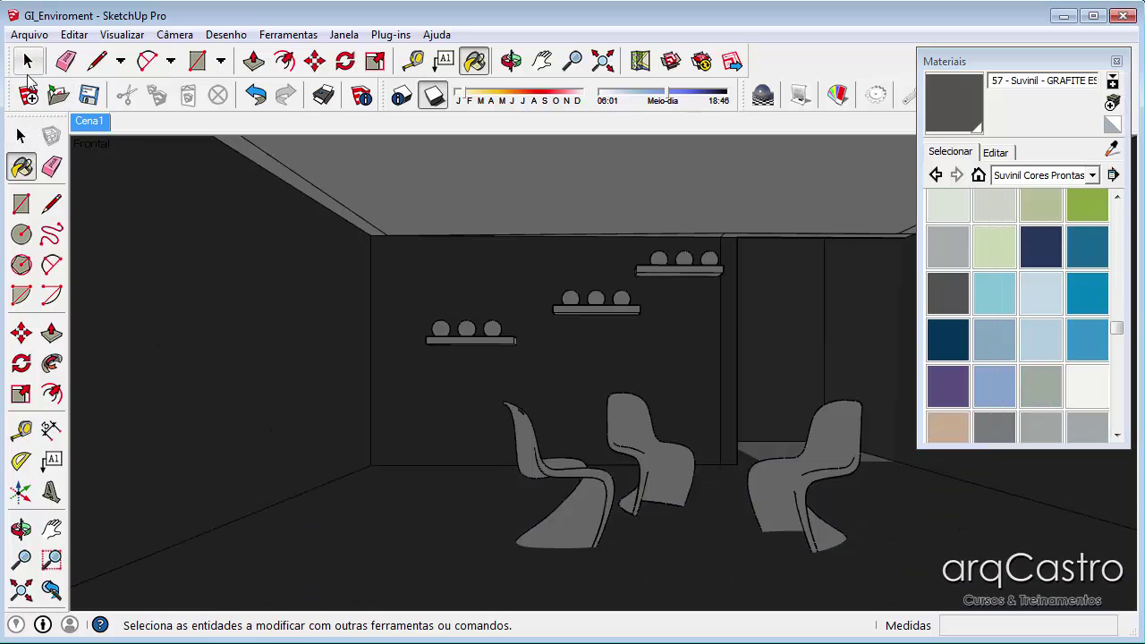
left_click(29, 34)
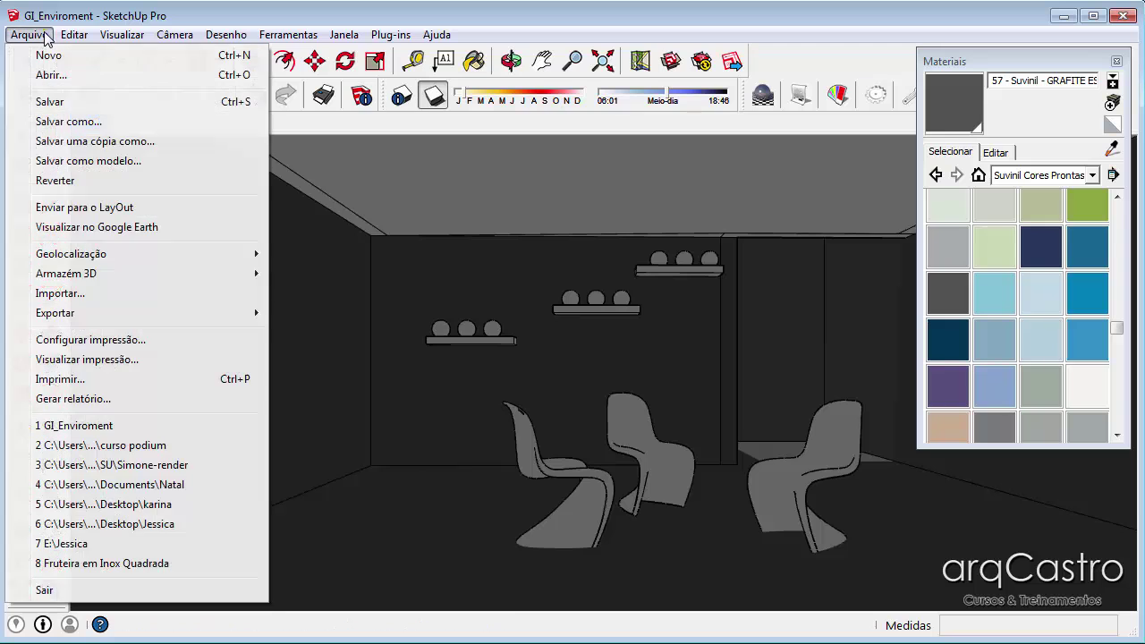
left_click(68, 295)
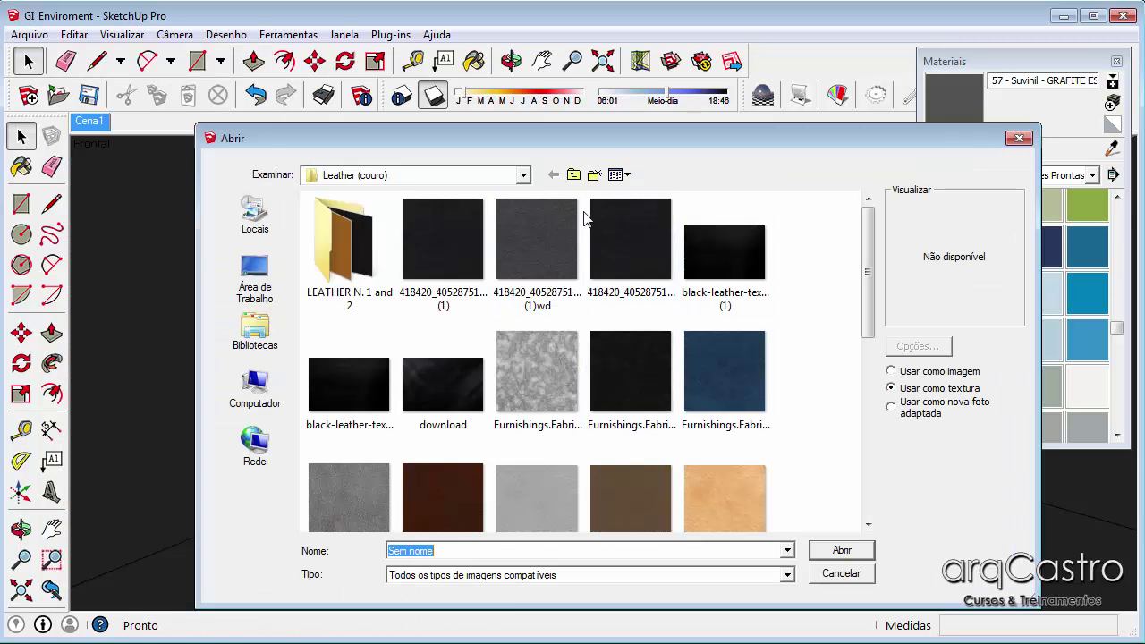
left_click(574, 175)
left_click(577, 175)
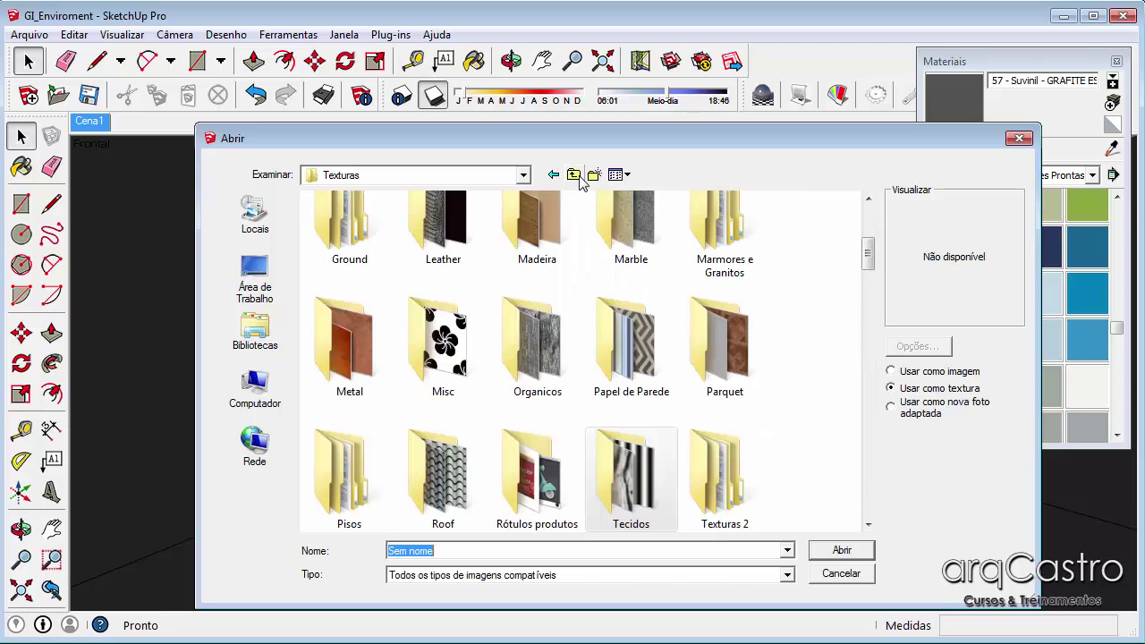
left_click(572, 241)
scroll(572, 240, "up", 2)
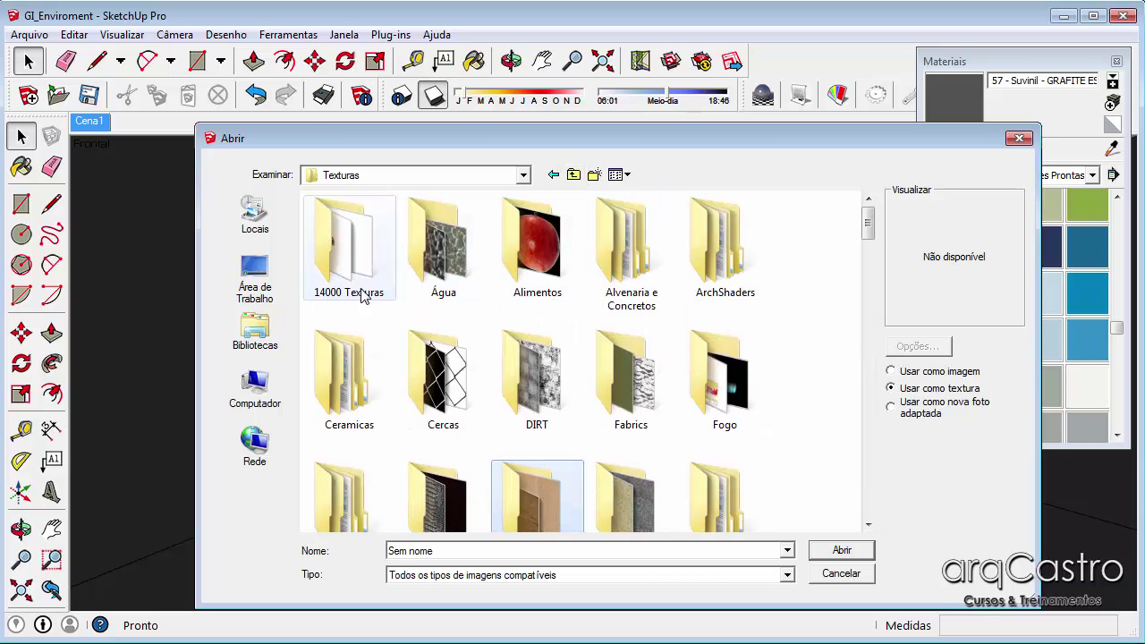
double_click(349, 380)
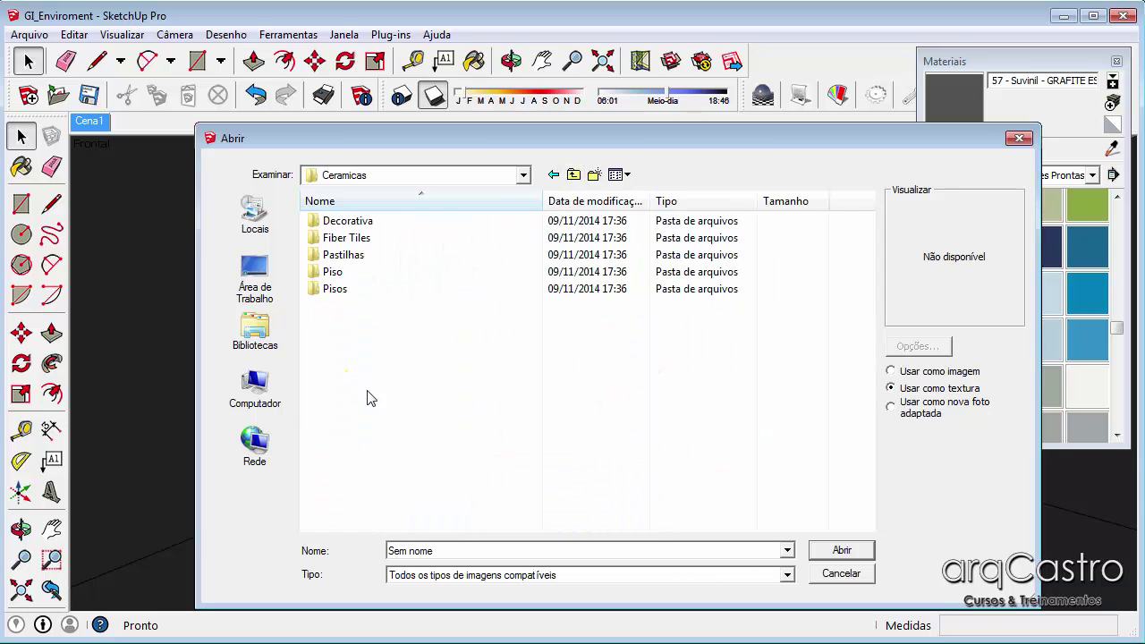
double_click(353, 271)
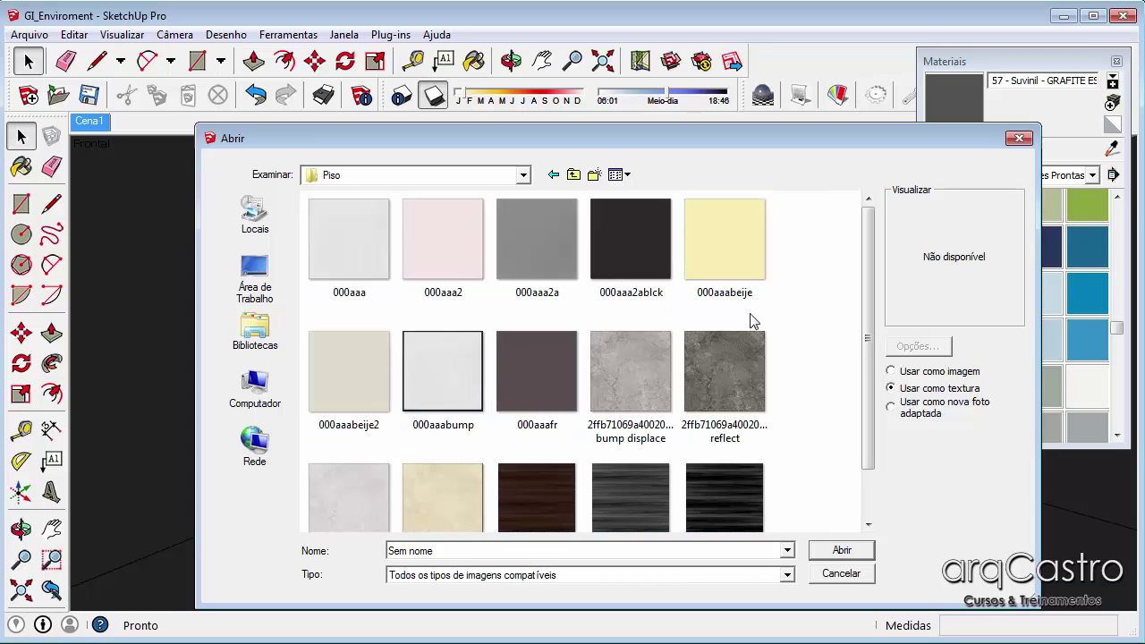
Import the light grey floor tile image and apply it to the room's floor as a texture about 1.3 m wide
left_click(380, 501)
left_click(842, 549)
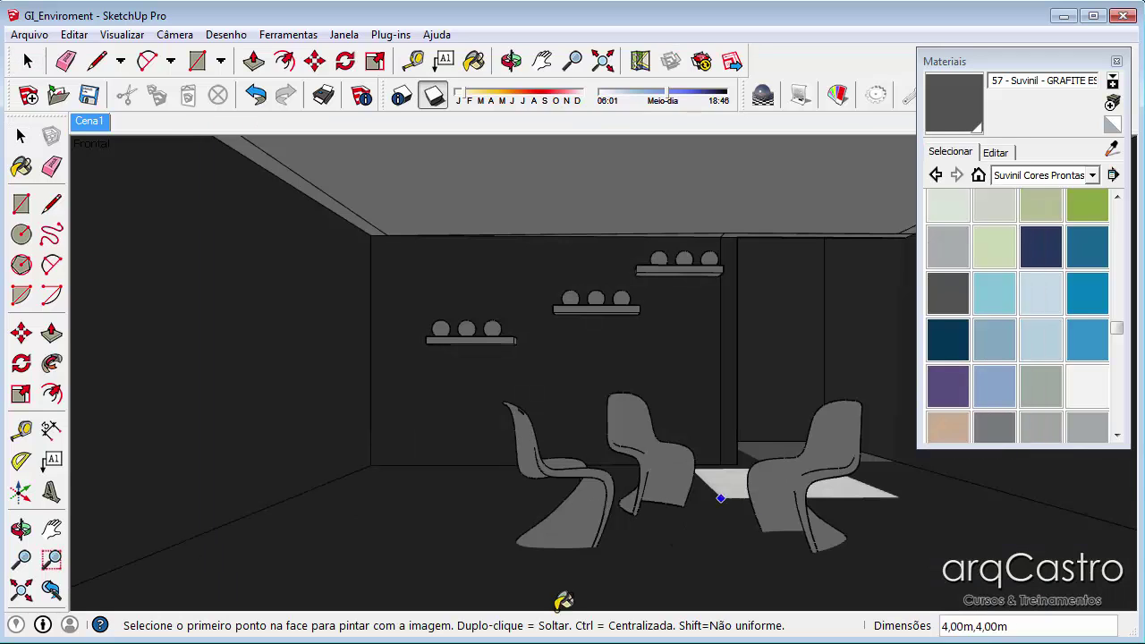
left_click(395, 564)
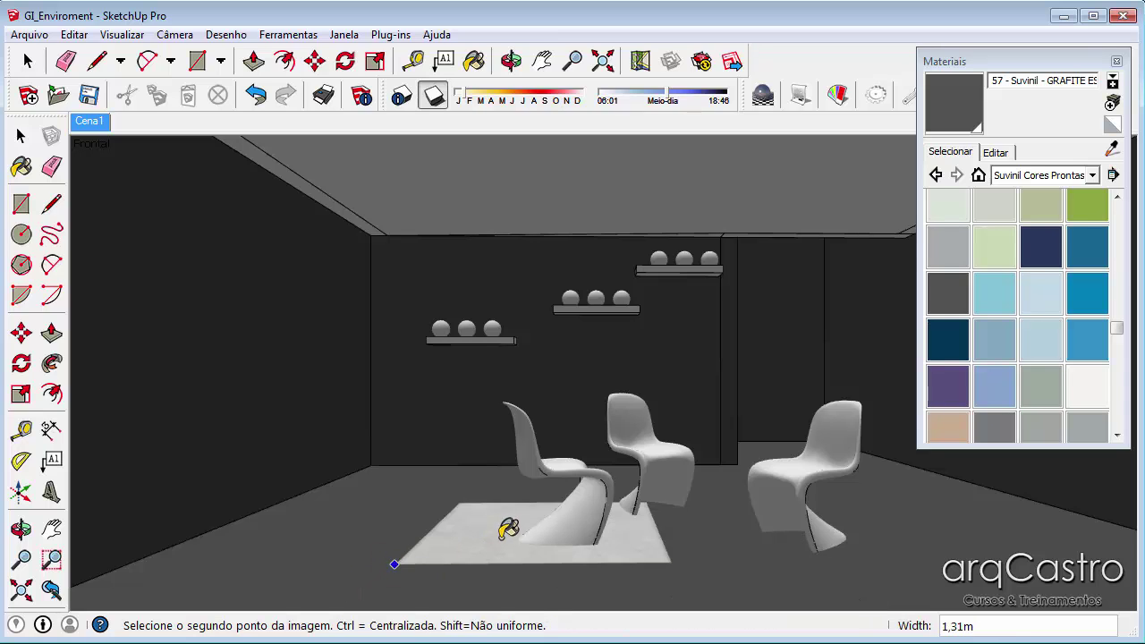
left_click(515, 523)
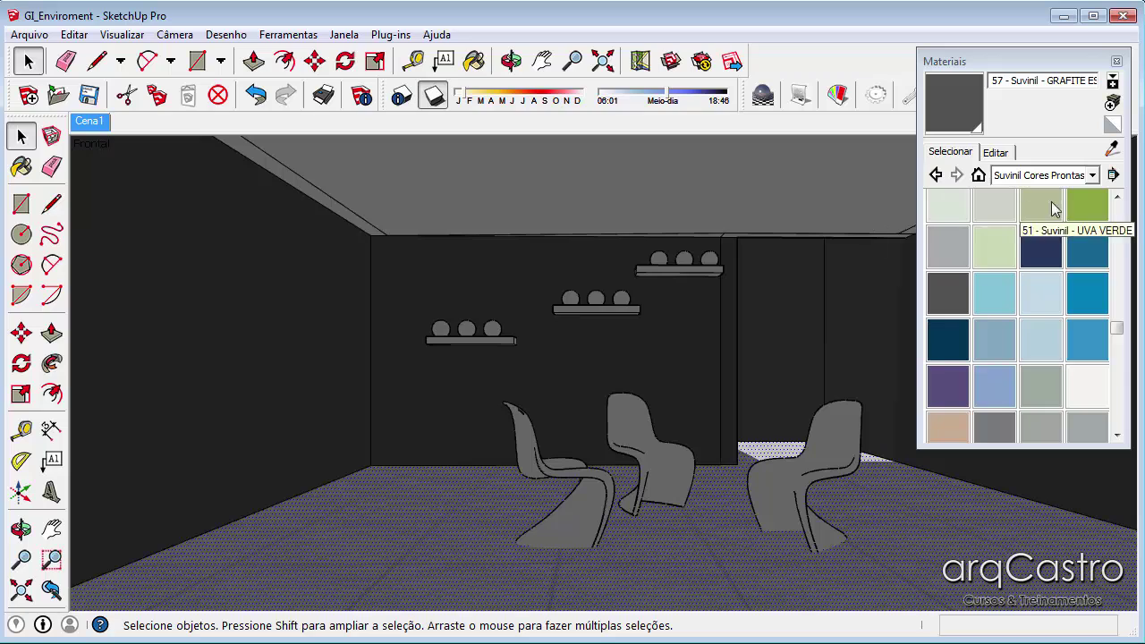
Paint the ceiling and its border with 77 - Suvinil - BRANCO NEVE
left_click(1076, 394)
left_click_drag(1116, 328, 1122, 372)
left_click(954, 352)
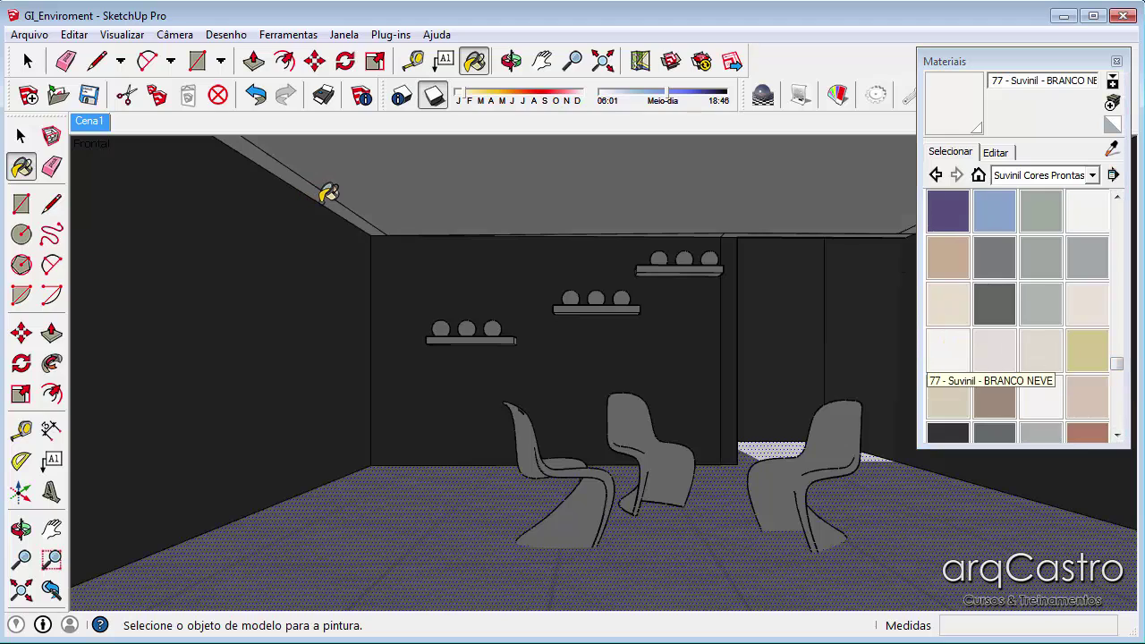
key("space")
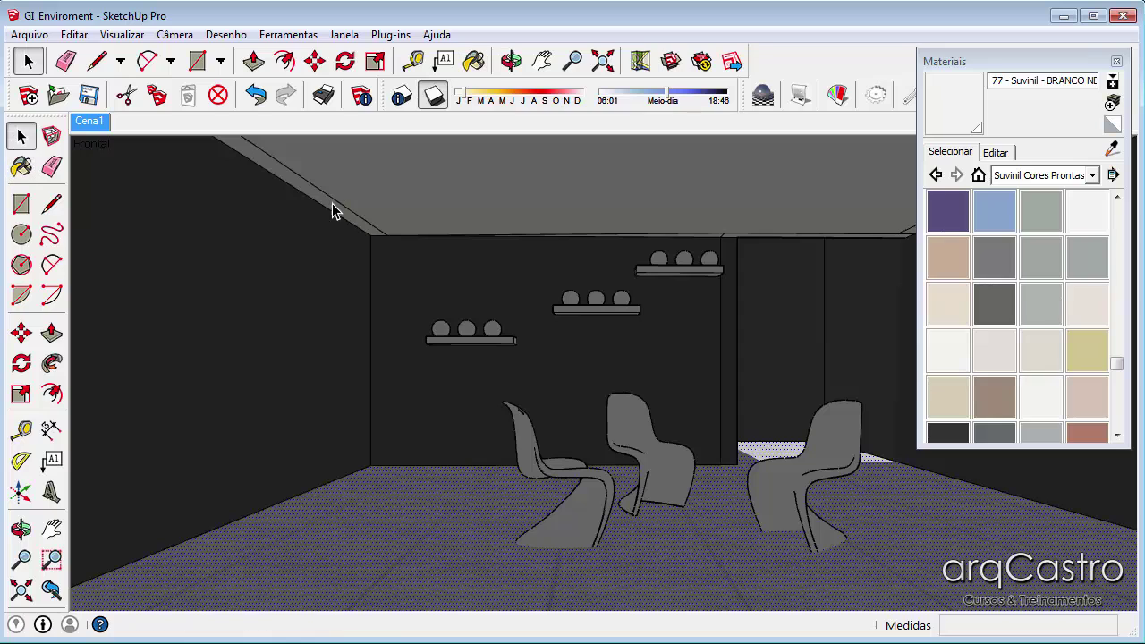
Paint the three spheres on the lowest shelf with 31 - Suvinil - AMARELO
scroll(467, 322, "up", 5)
middle_click_drag(467, 321, 486, 388)
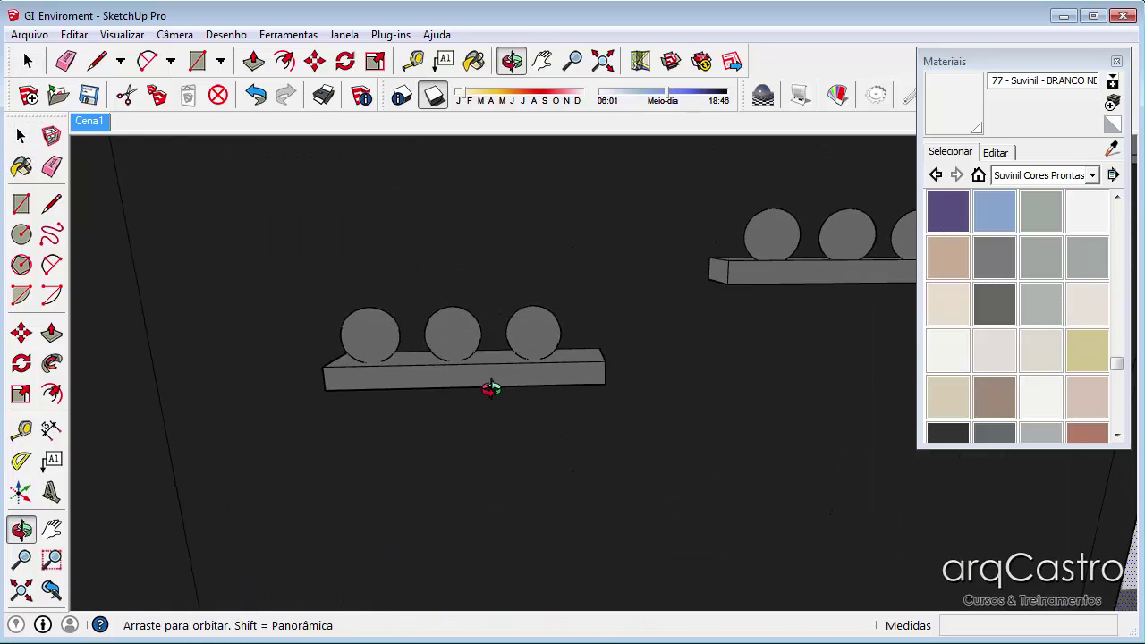
scroll(426, 306, "up", 2)
scroll(353, 379, "up", 5)
scroll(354, 371, "up", 2)
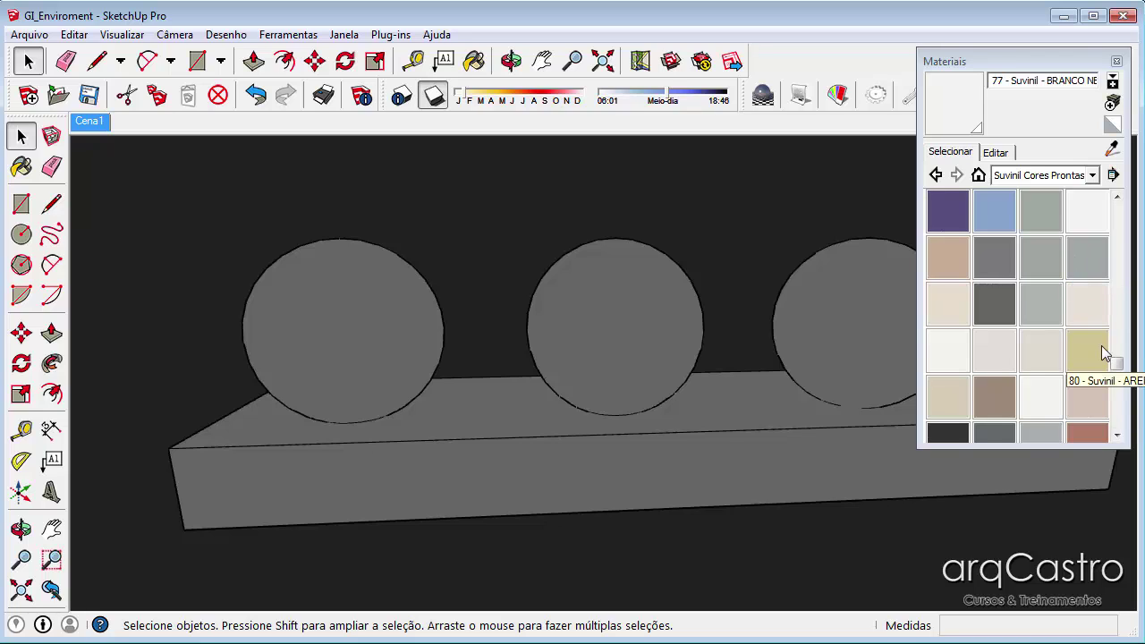
left_click_drag(1114, 356, 1126, 256)
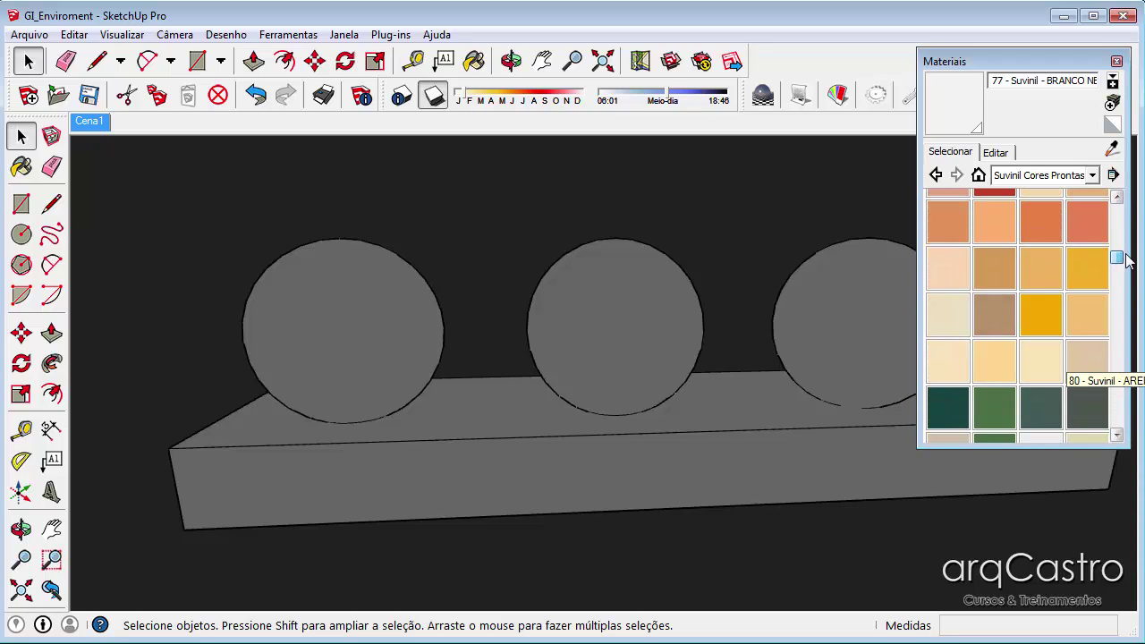
left_click(1040, 314)
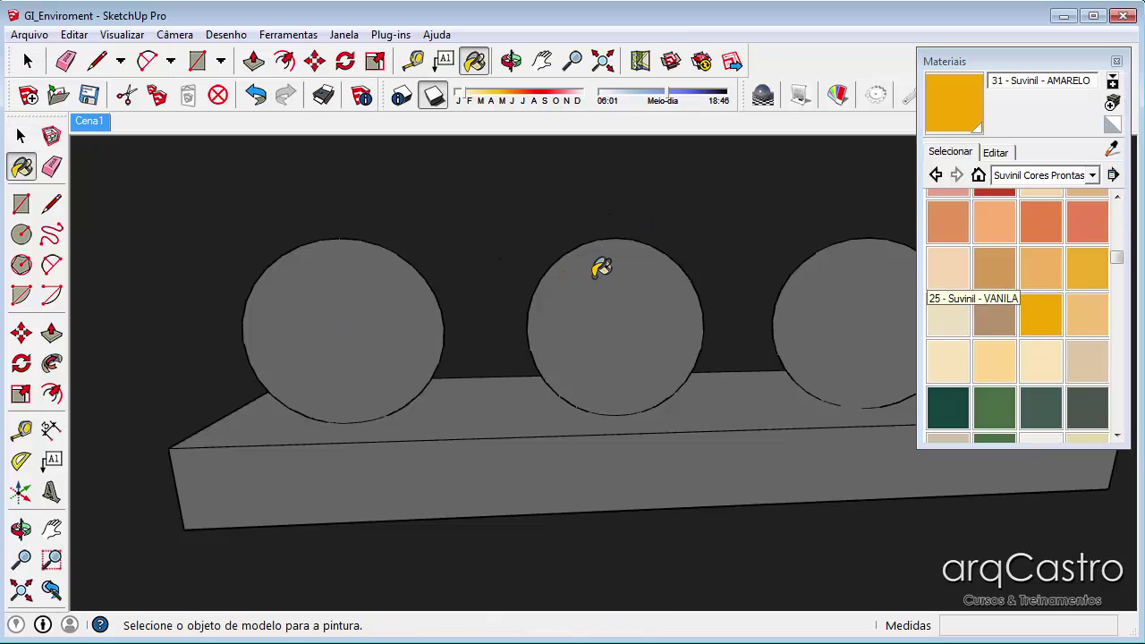
left_click(599, 265)
left_click(838, 303)
scroll(838, 304, "down", 2)
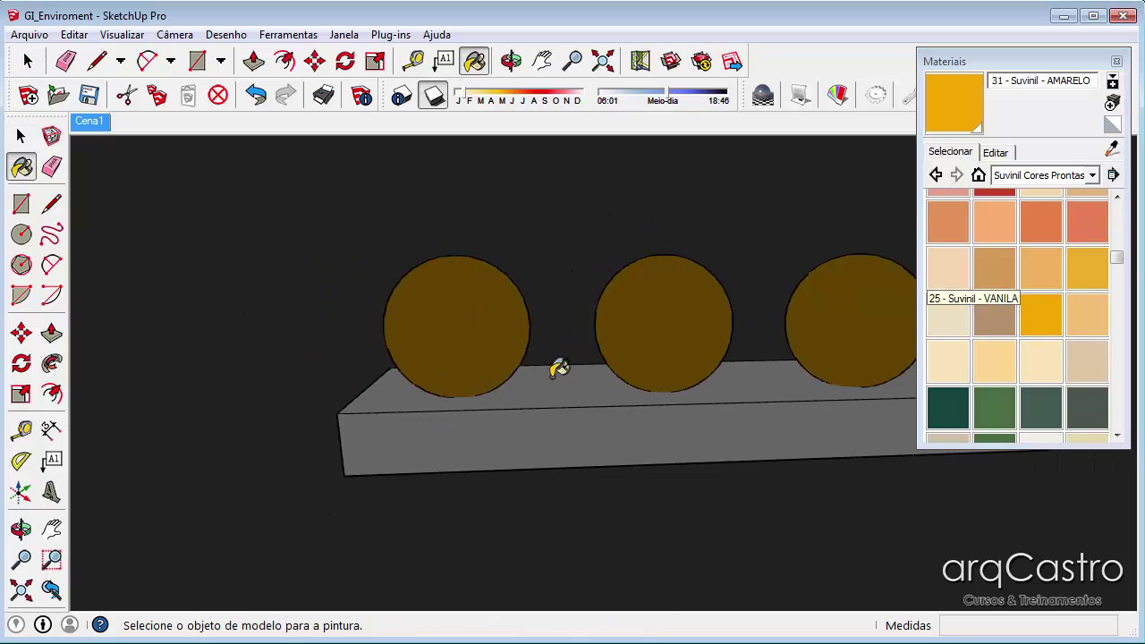
Paint the three spheres on the middle shelf with 18 - Suvinil - LARANJA
scroll(559, 368, "down", 3)
middle_click_drag(552, 363, 384, 456)
scroll(631, 309, "up", 3)
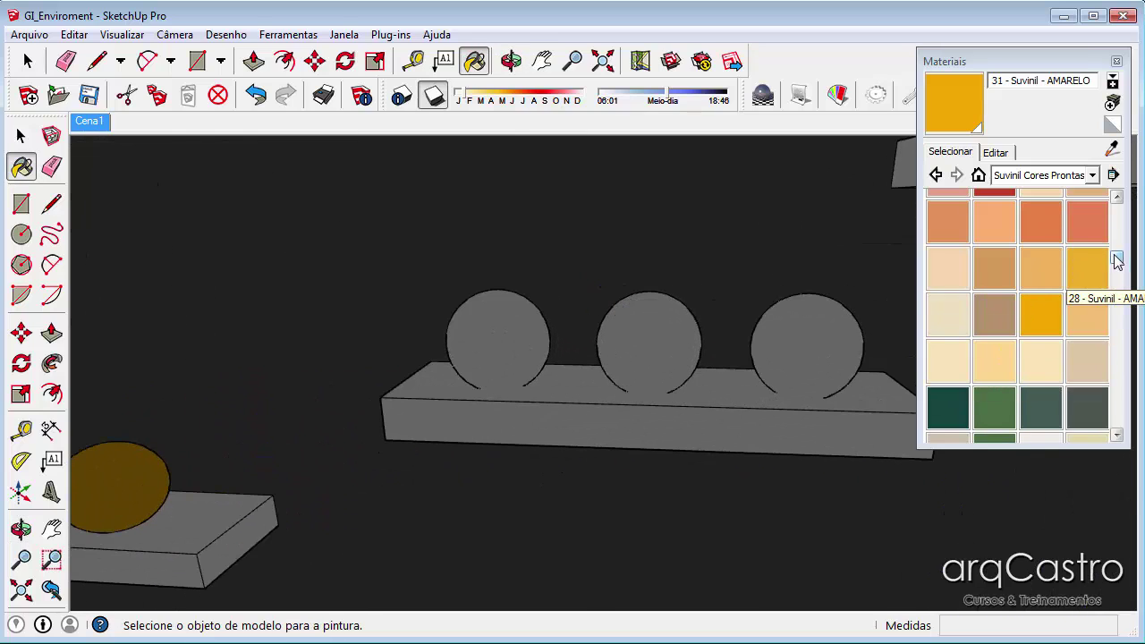
left_click_drag(1115, 258, 1115, 238)
left_click(1001, 270)
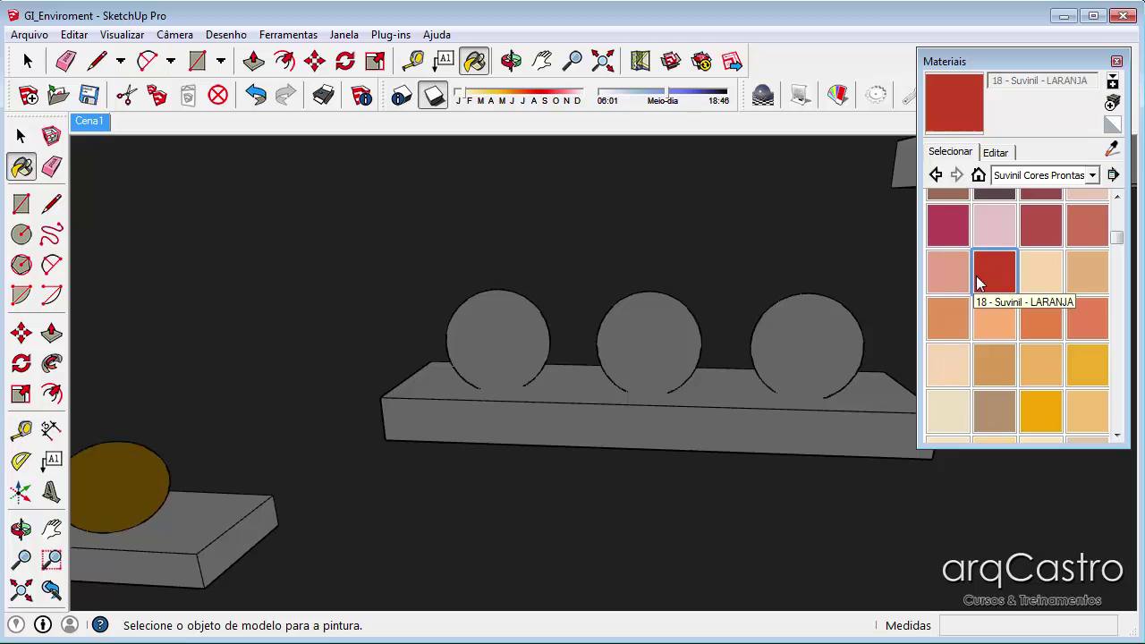
left_click(817, 336)
Paint the three spheres on the highest shelf with the blue material 56 - Suvinil - AZUL FRAN
scroll(816, 335, "down", 3)
middle_click_drag(797, 307, 215, 505, "shift")
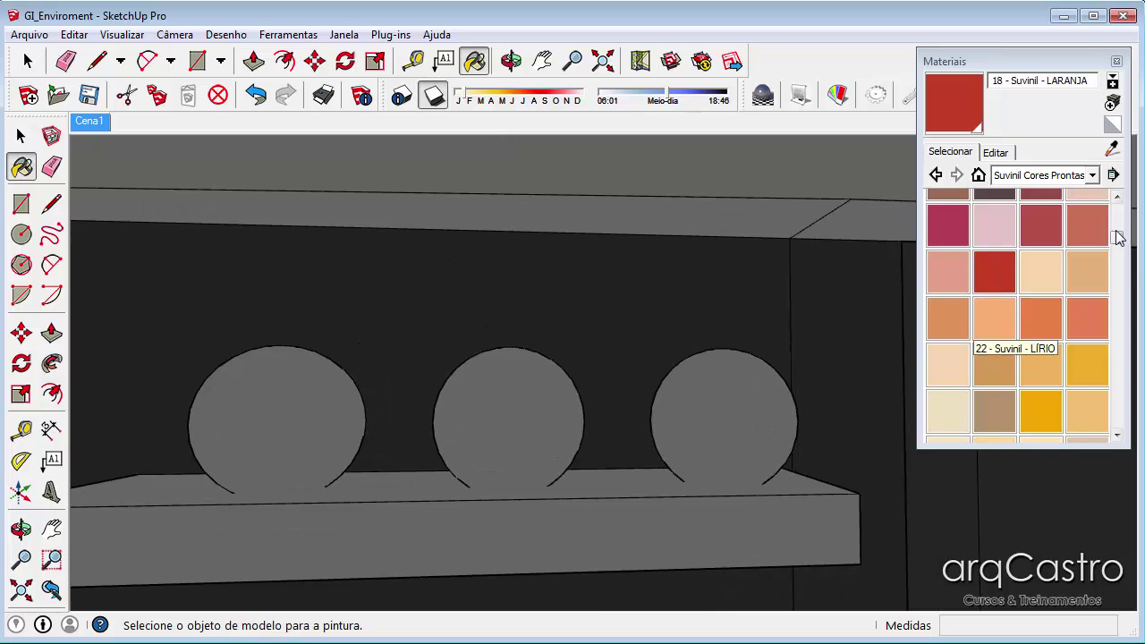
left_click_drag(1117, 237, 1108, 331)
left_click(1093, 340)
left_click(754, 408)
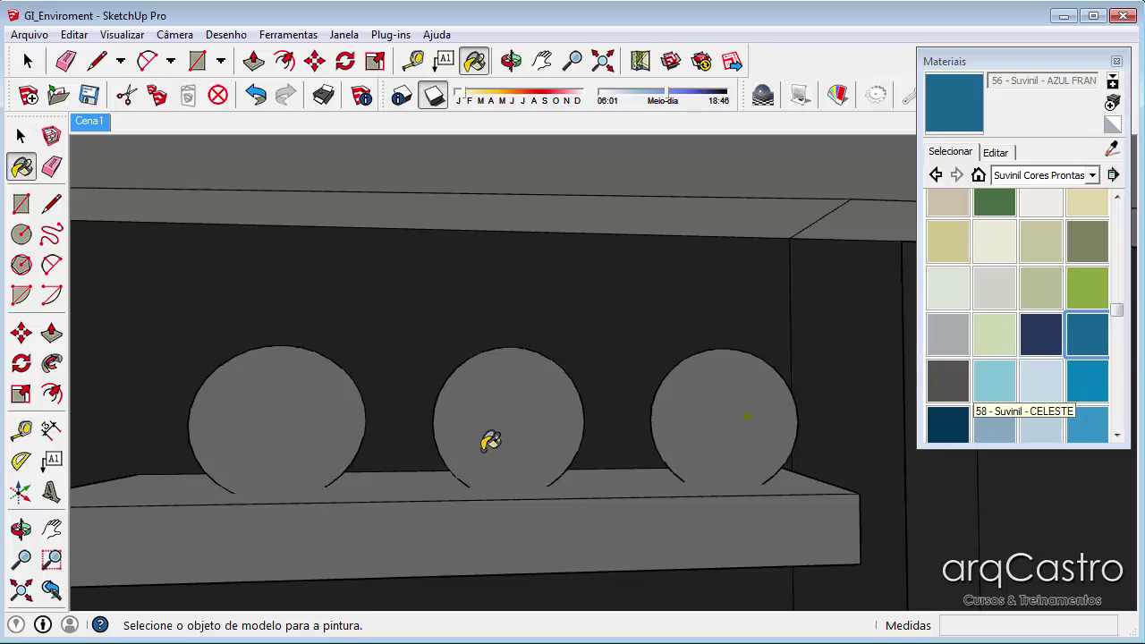
left_click(340, 417)
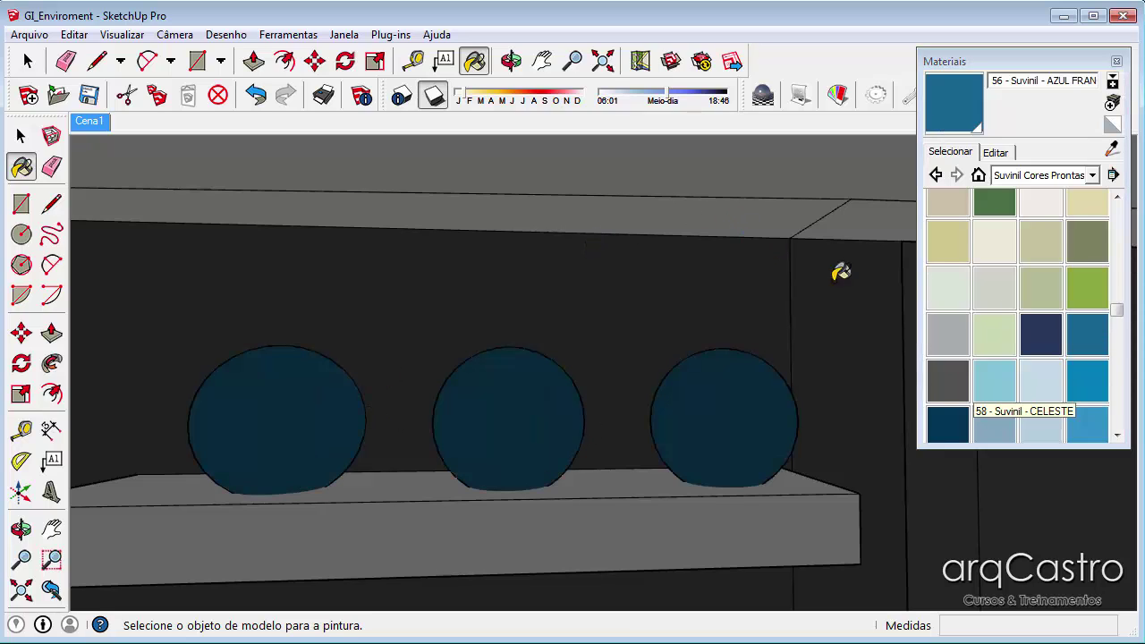
Sample the 77 - Suvinil - BRANCO NEVE paint from the ceiling border and apply it to the wall shelves
left_click(1113, 151)
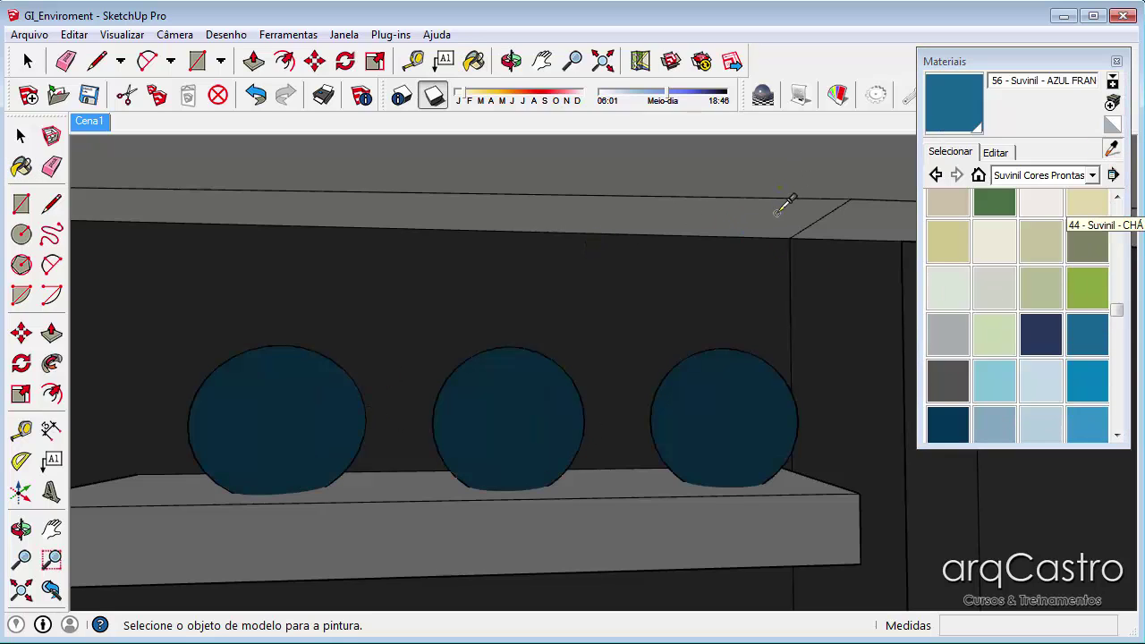
left_click(785, 202)
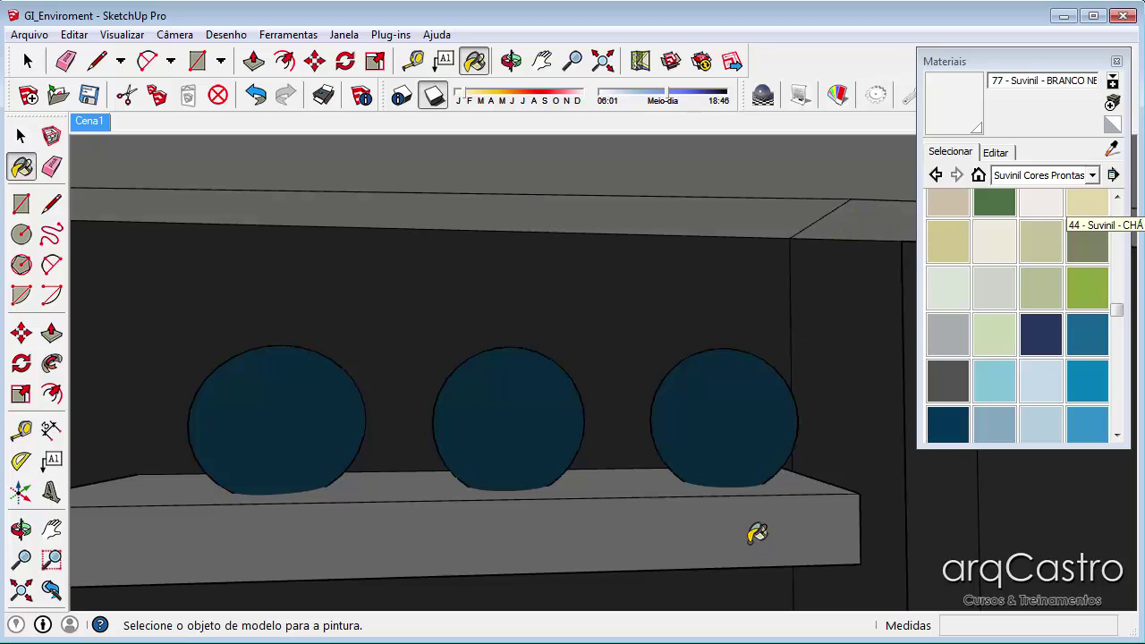
scroll(615, 490, "down", 4)
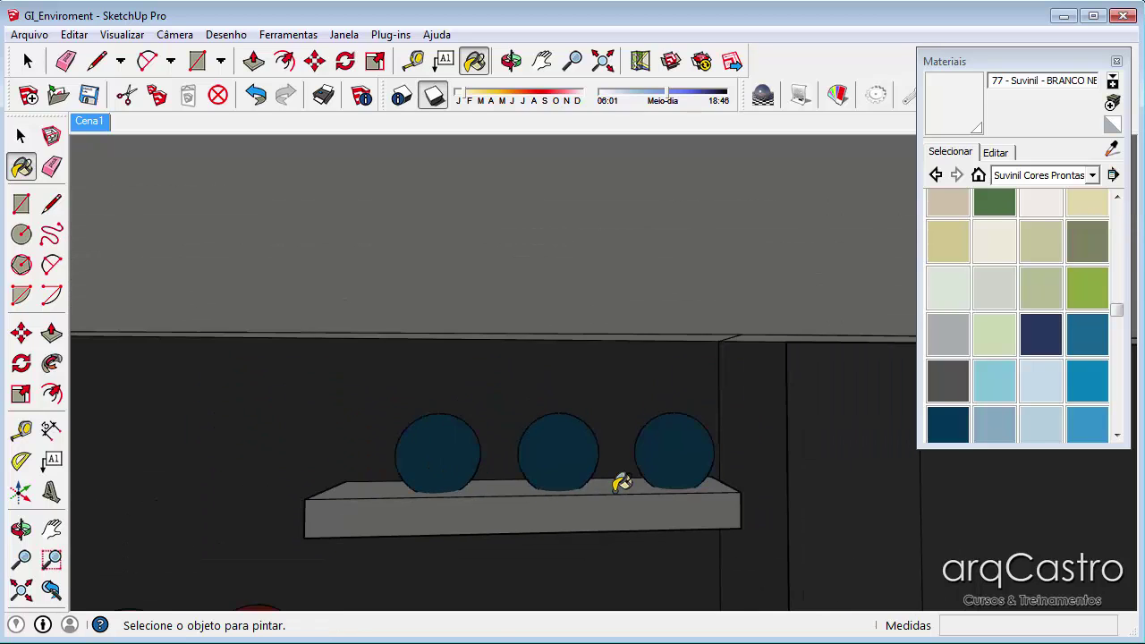
mouse_move(616, 490)
middle_mouse_down()
mouse_move(493, 623)
mouse_move(635, 156)
mouse_move(608, 301)
mouse_move(797, 169)
mouse_move(757, 247)
middle_mouse_up()
scroll(757, 248, "down", 1)
scroll(705, 376, "down", 5)
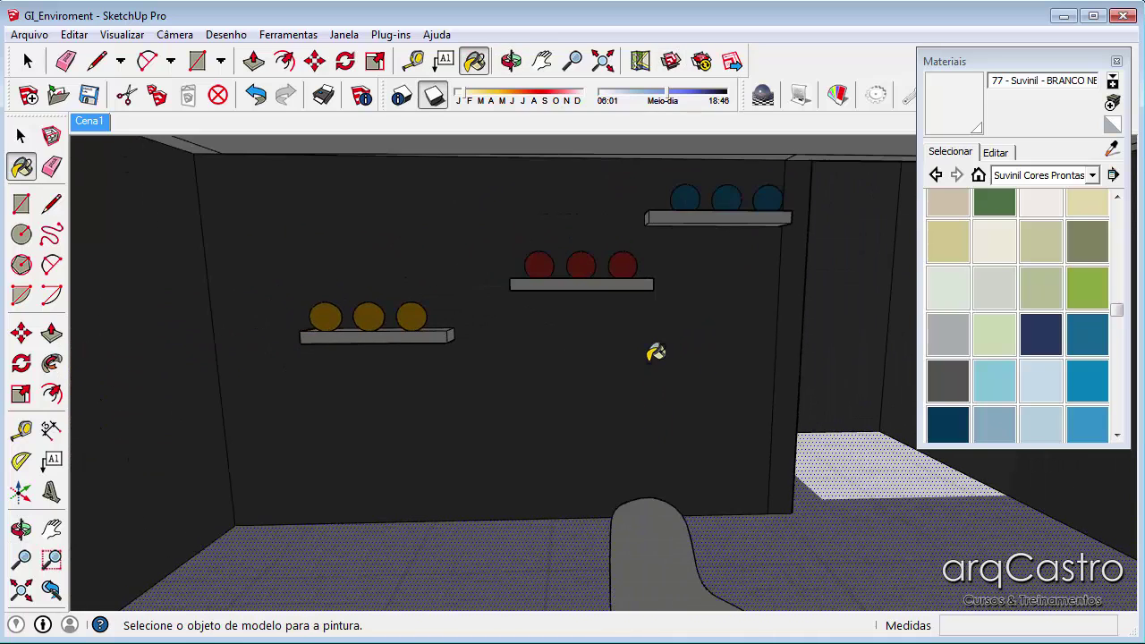
Paint the middle chair with the red Cor_A01 from the Cores material collection
key("space")
middle_click_drag(675, 304, 679, 375)
left_click(1093, 176)
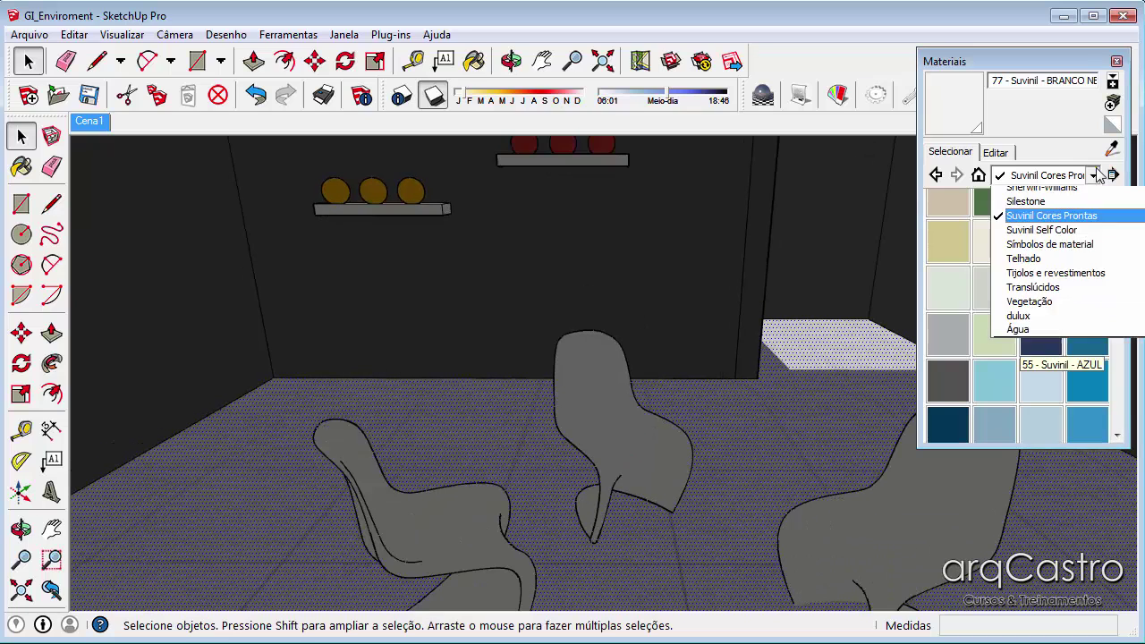
scroll(1037, 252, "up", 5)
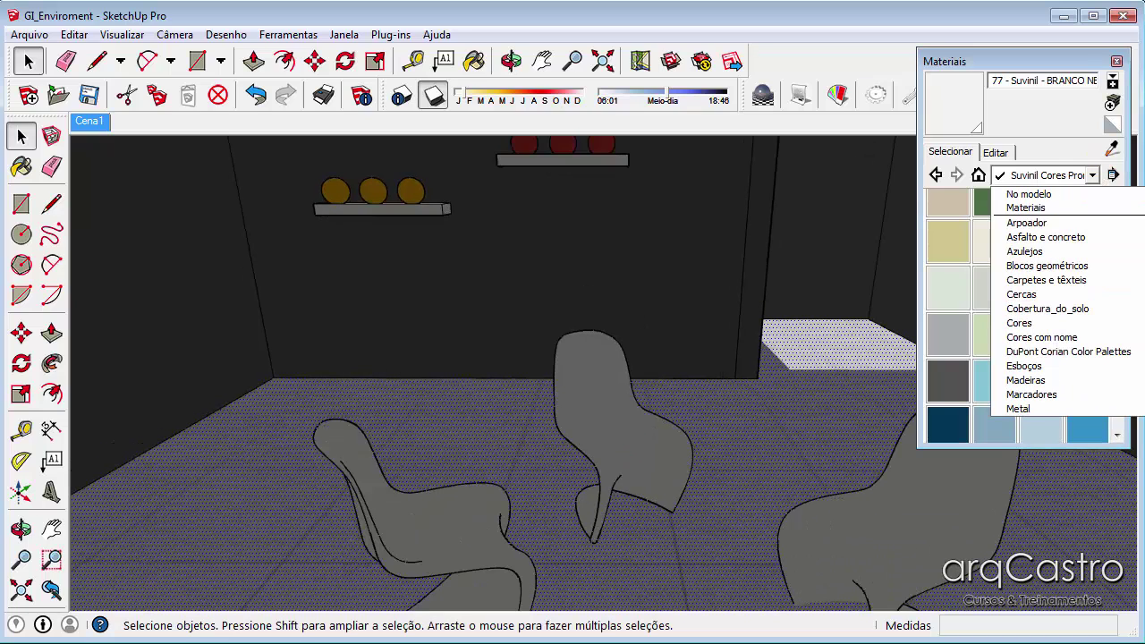
left_click(1028, 323)
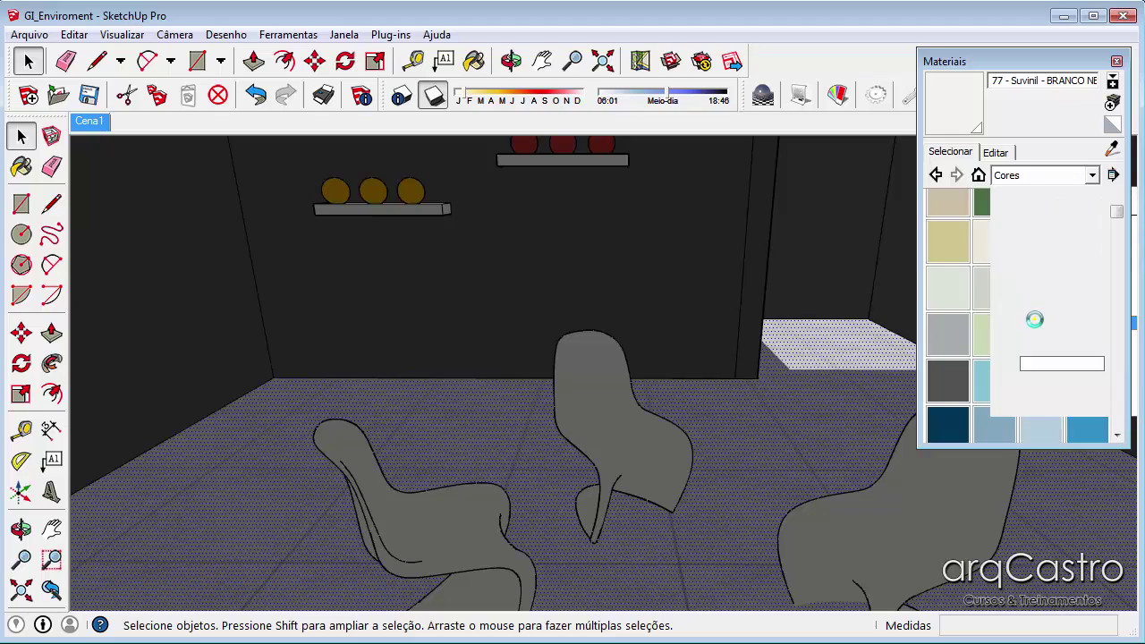
left_click(1043, 309)
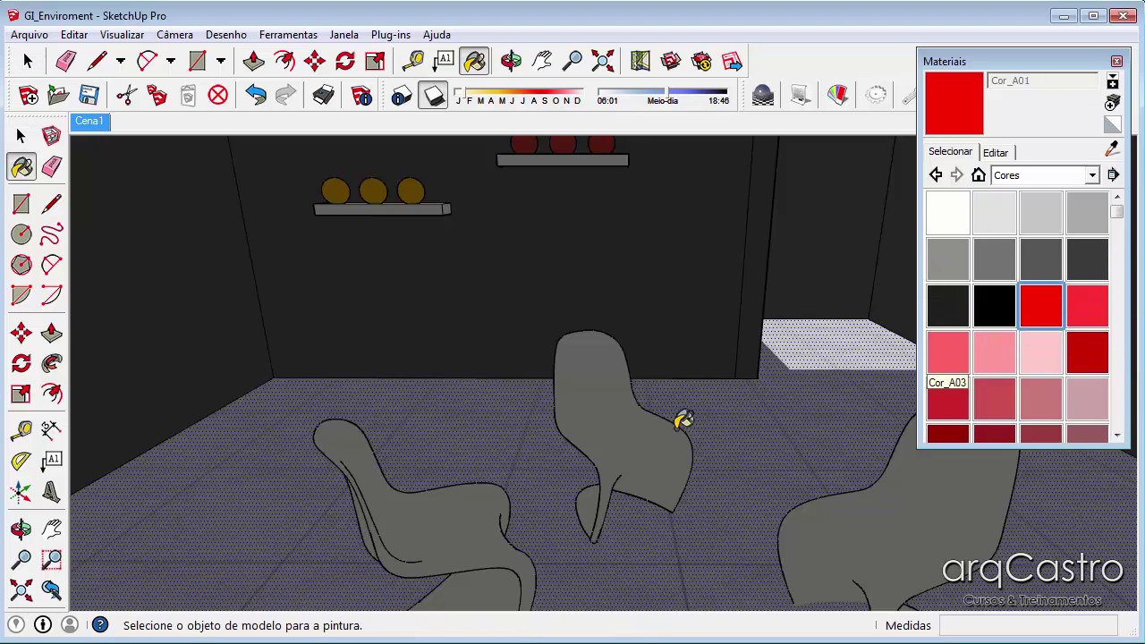
left_click(649, 421)
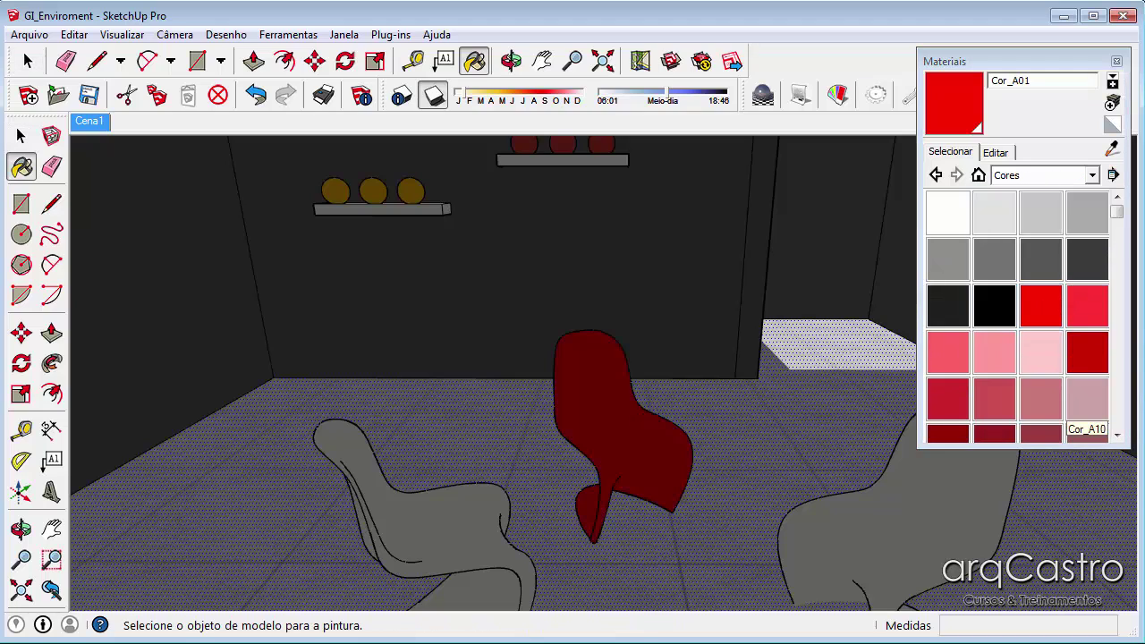
Paint the right-hand chair with the green Cor_F11 from the Cores material collection
left_click_drag(1117, 213, 1125, 317)
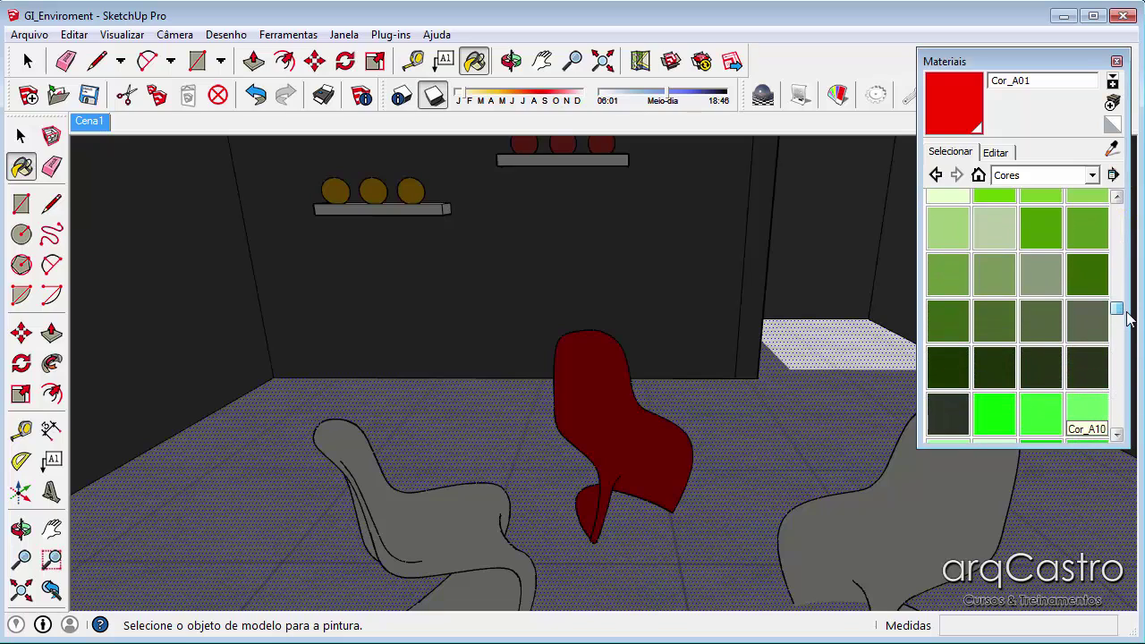
left_click(1041, 231)
left_click(903, 535)
Paint the left-hand chair with the purple Cor_J01 and close the material browser
left_click_drag(1116, 308, 1116, 368)
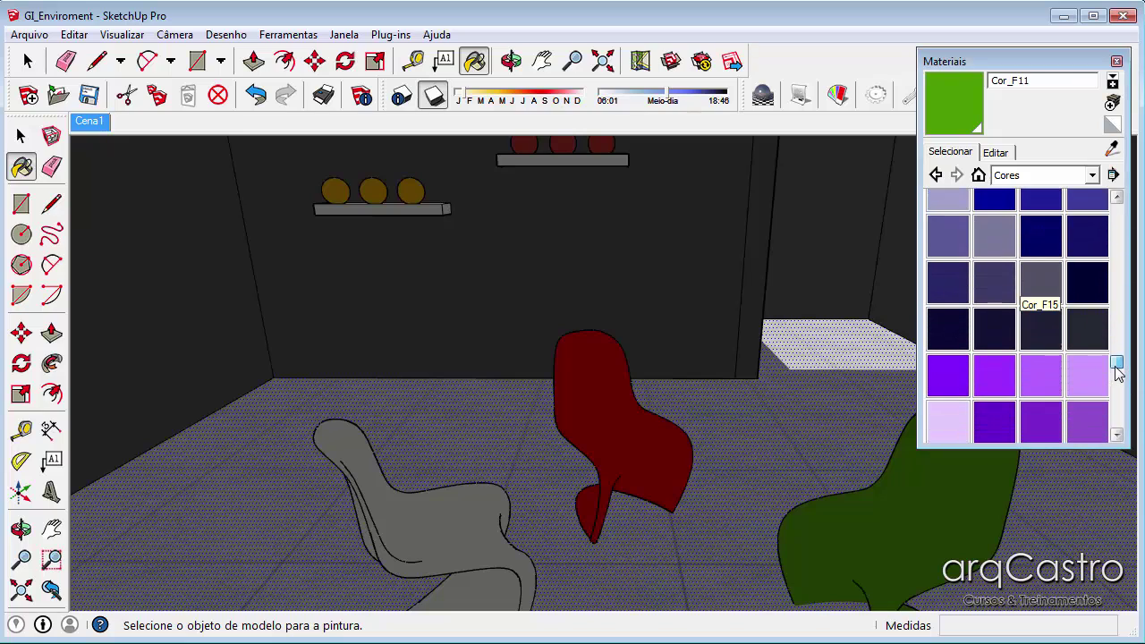
left_click(949, 368)
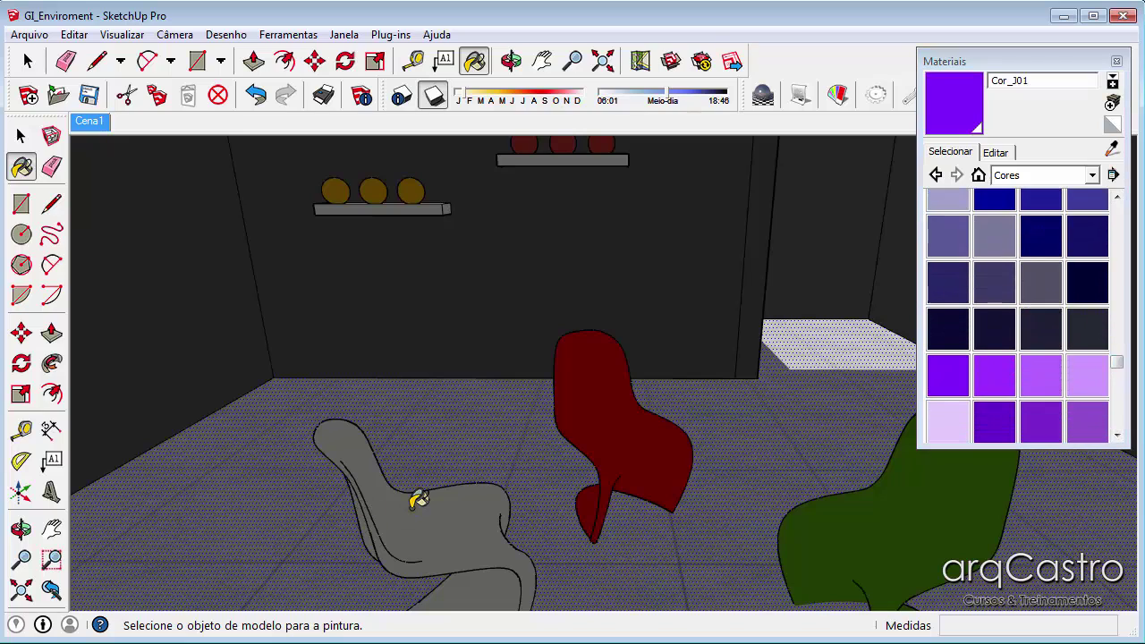
left_click(416, 501)
scroll(420, 483, "down", 3)
key("space")
mouse_move(593, 408)
middle_mouse_down()
mouse_move(602, 355)
mouse_move(593, 365)
mouse_move(621, 352)
mouse_move(616, 362)
middle_mouse_up()
scroll(601, 353, "up", 2)
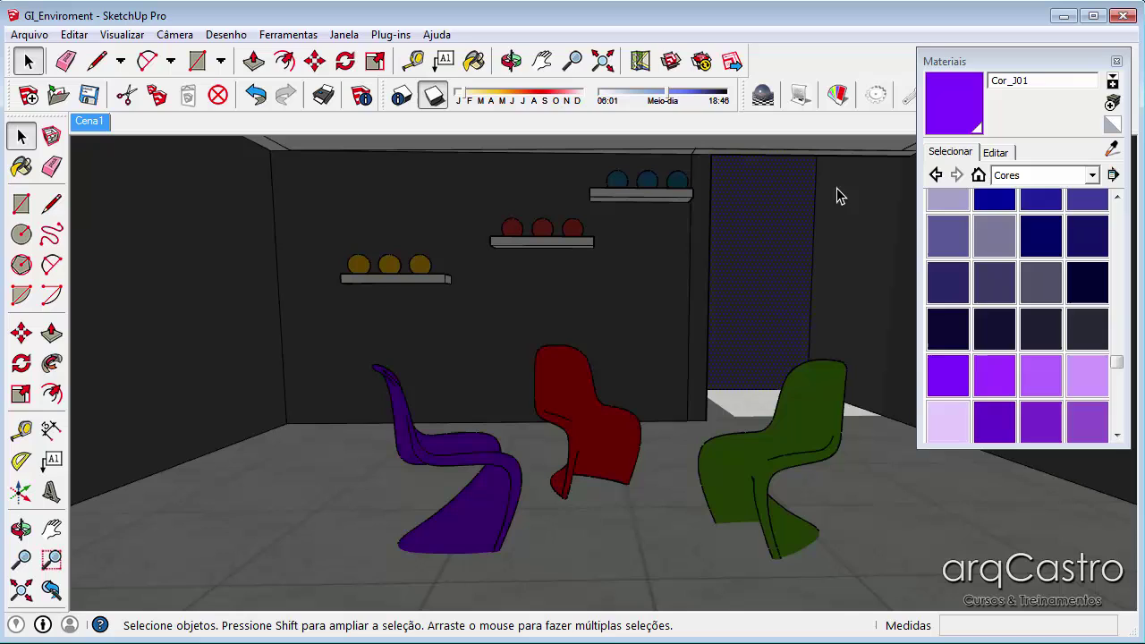
left_click(1117, 61)
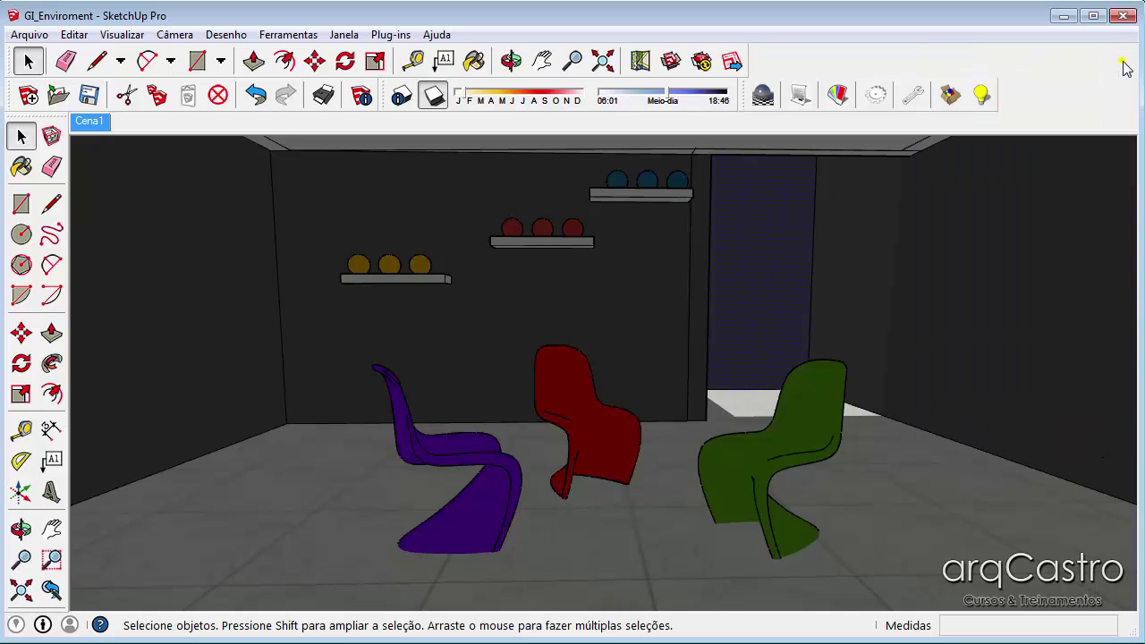
Give the floor tile material a reflection of 22 with blurred reflection, Ceramic refraction and a bump depth of 2 in the Podium material properties
left_click(837, 95)
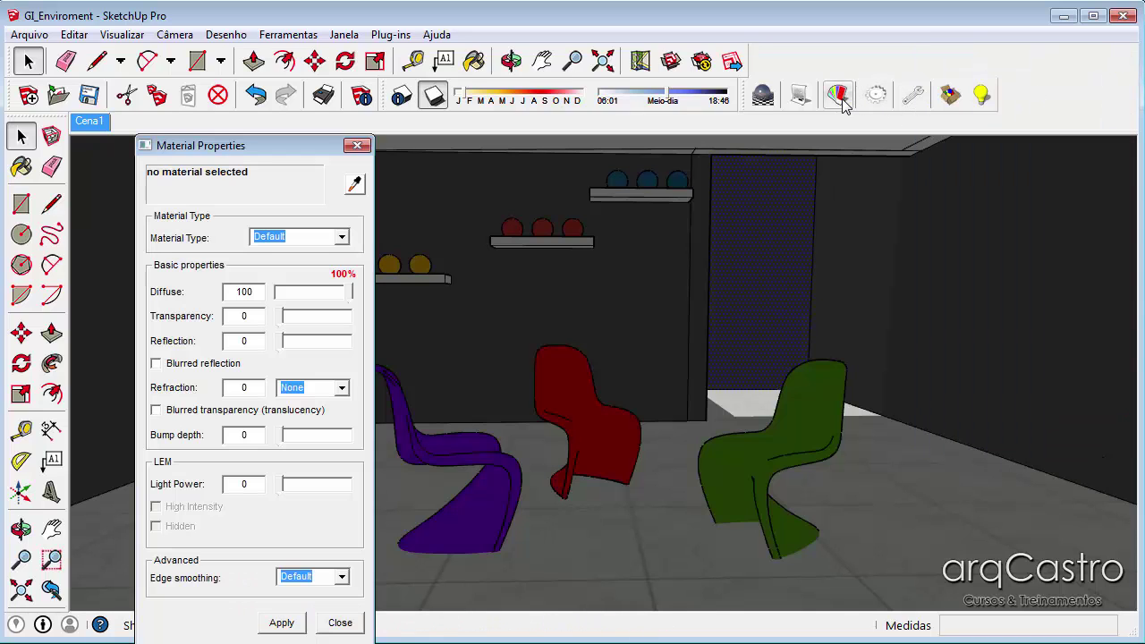
left_click_drag(275, 148, 183, 128)
left_click(262, 158)
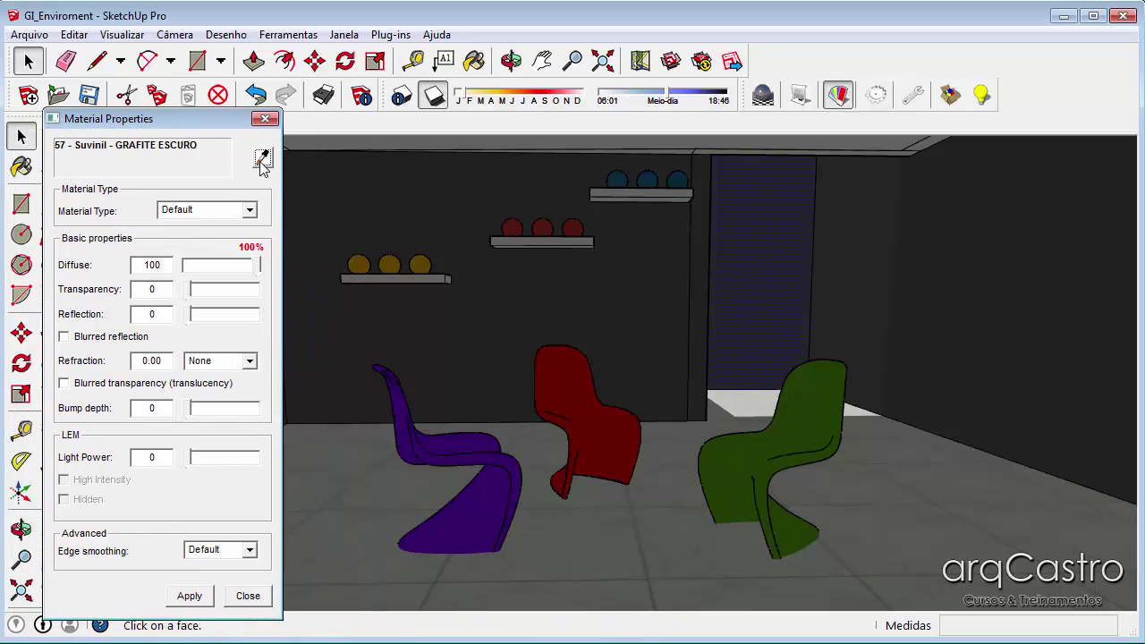
left_click(340, 474)
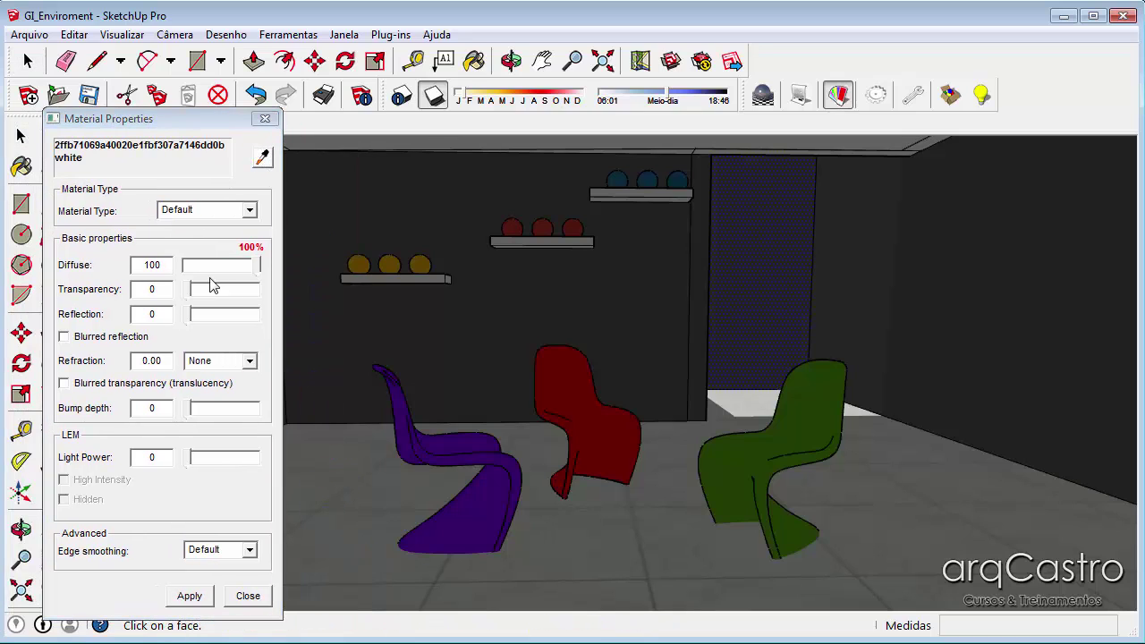
left_click_drag(185, 315, 198, 316)
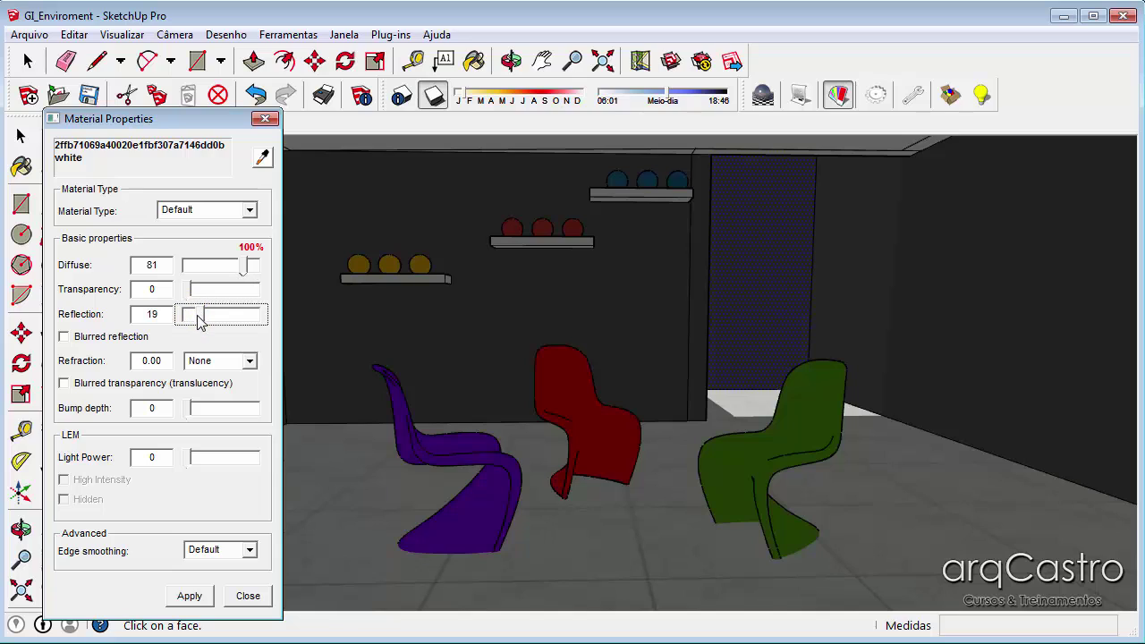
left_click(64, 337)
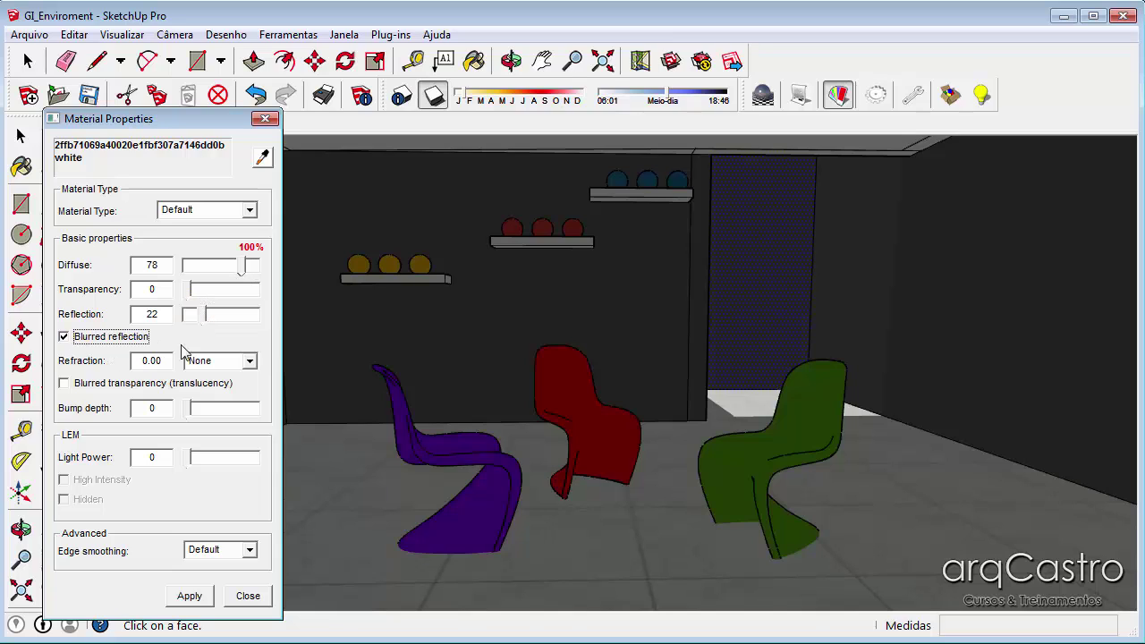
left_click(249, 362)
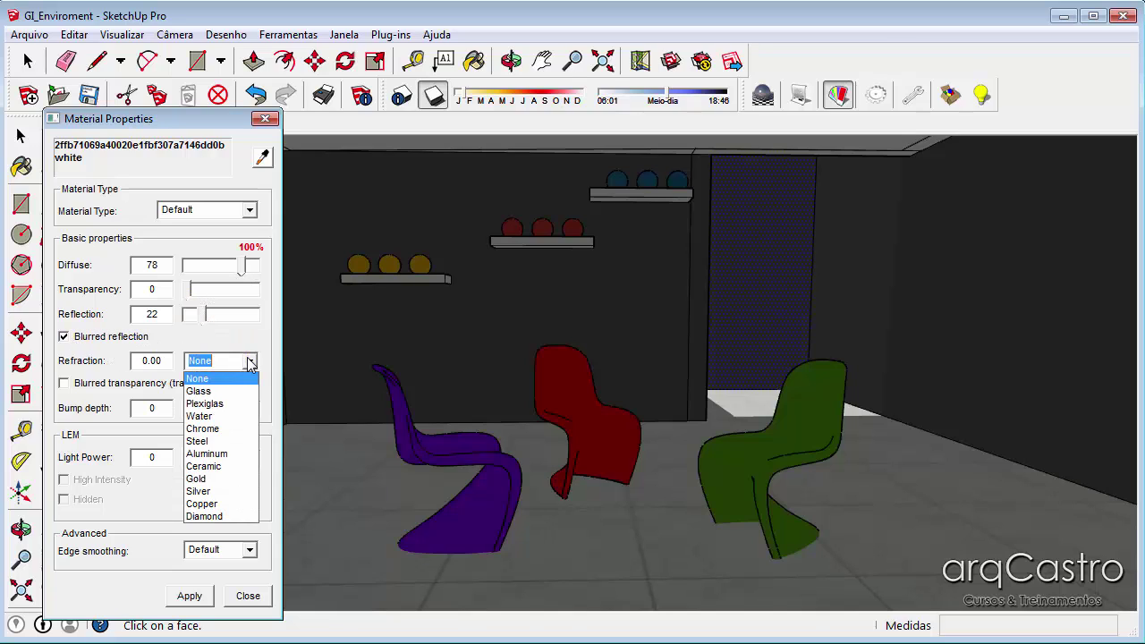
left_click(212, 468)
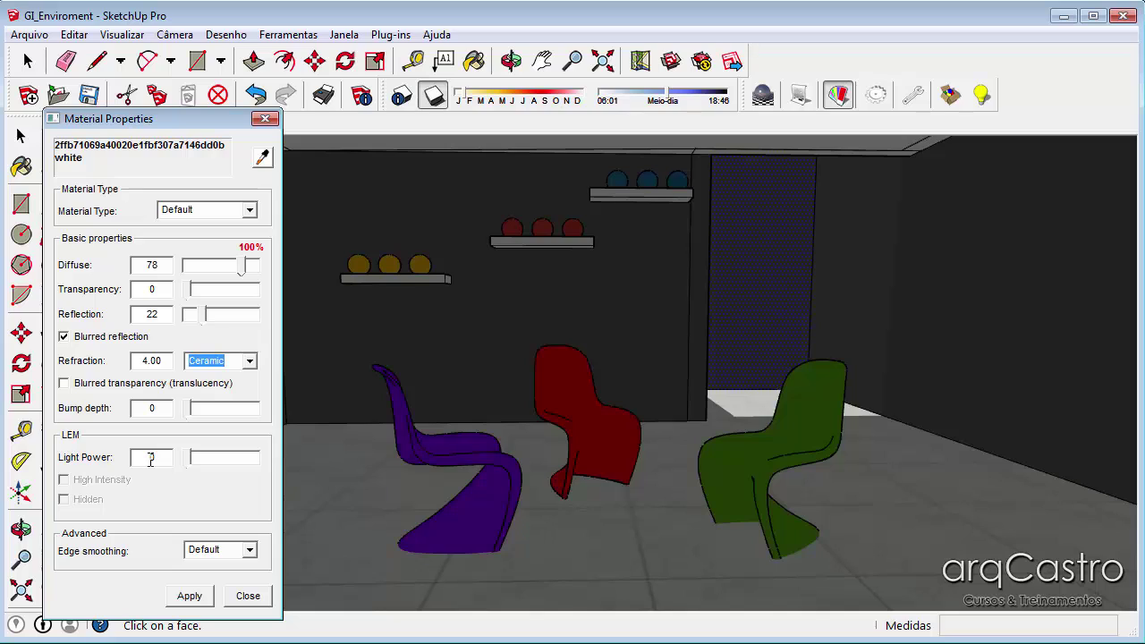
left_click(154, 408)
left_click(186, 597)
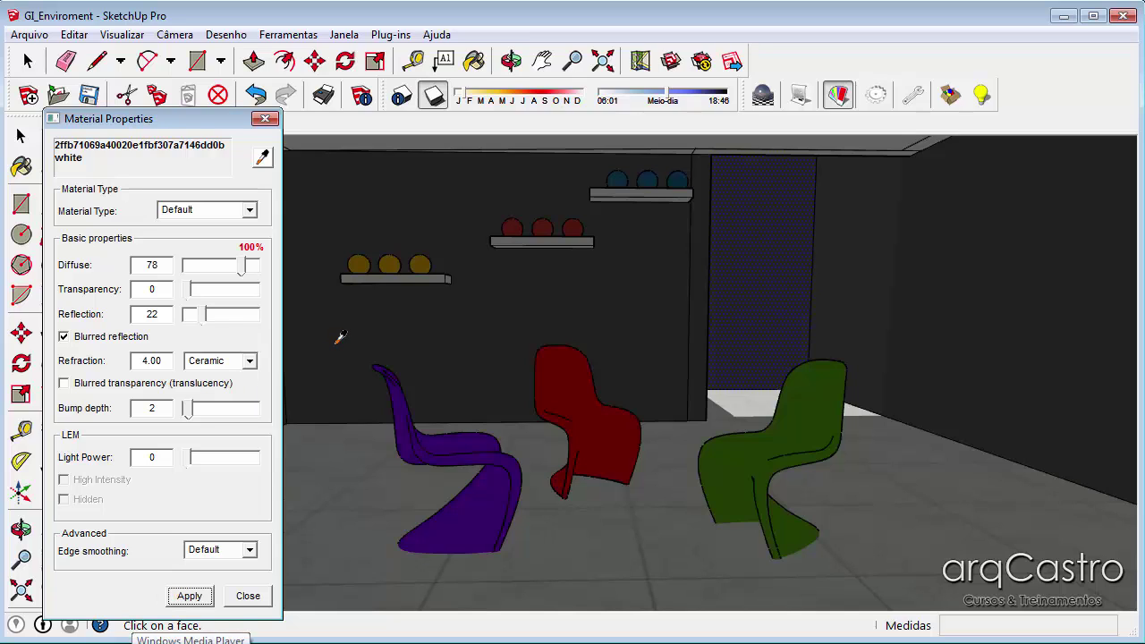
Give the green chair's material a reflection of 49, Ceramic refraction and blurred reflection
left_click(770, 448)
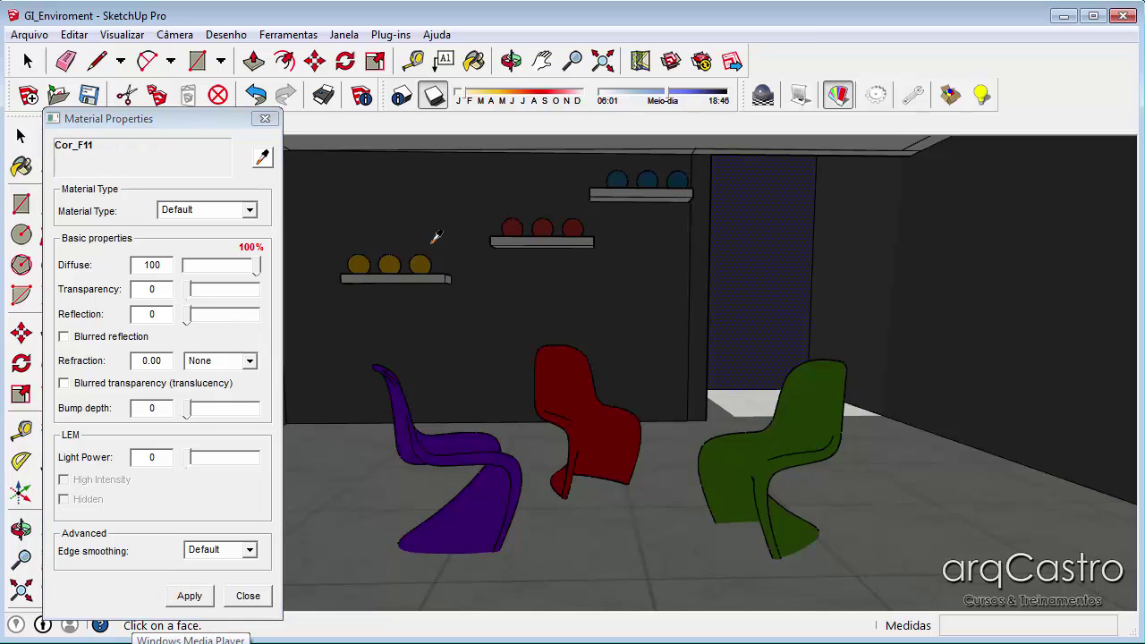
left_click_drag(187, 315, 229, 317)
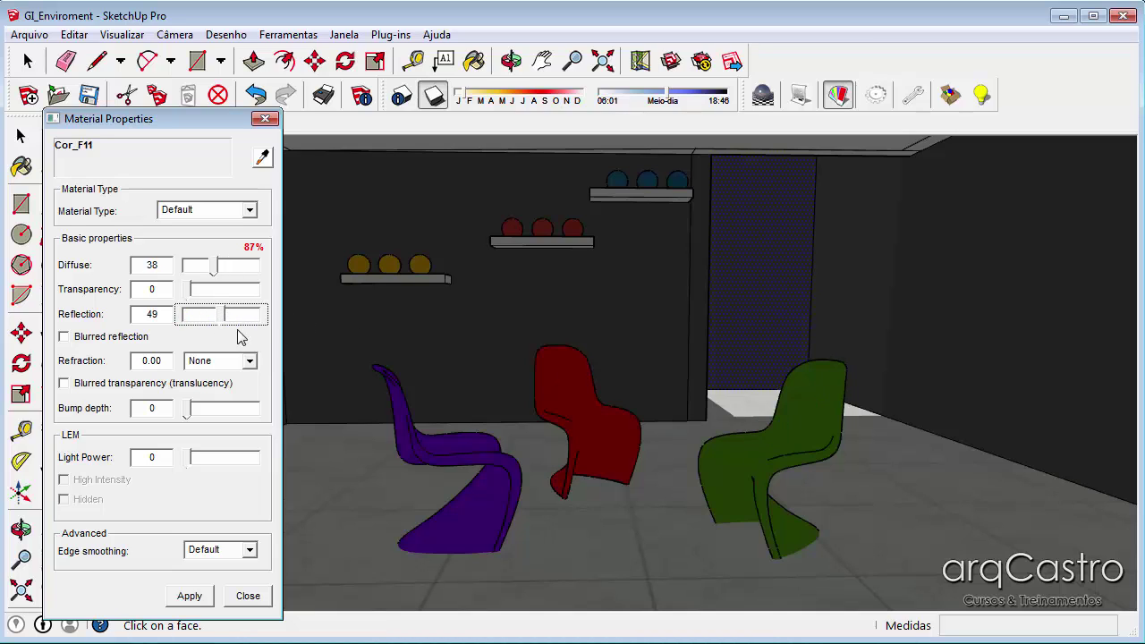
left_click(250, 363)
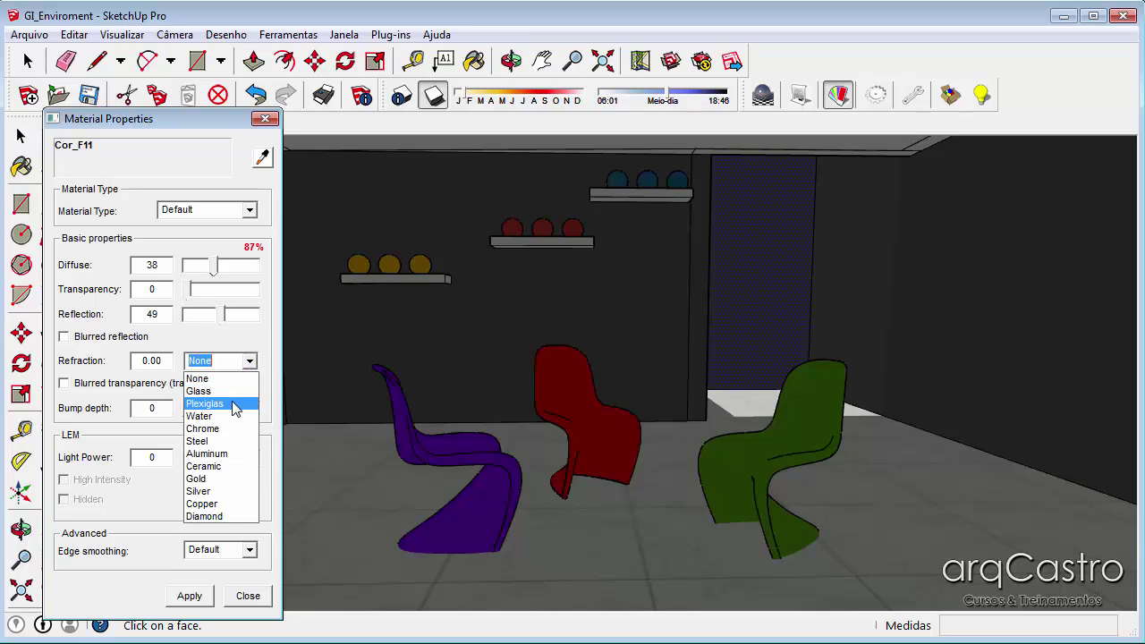
left_click(205, 466)
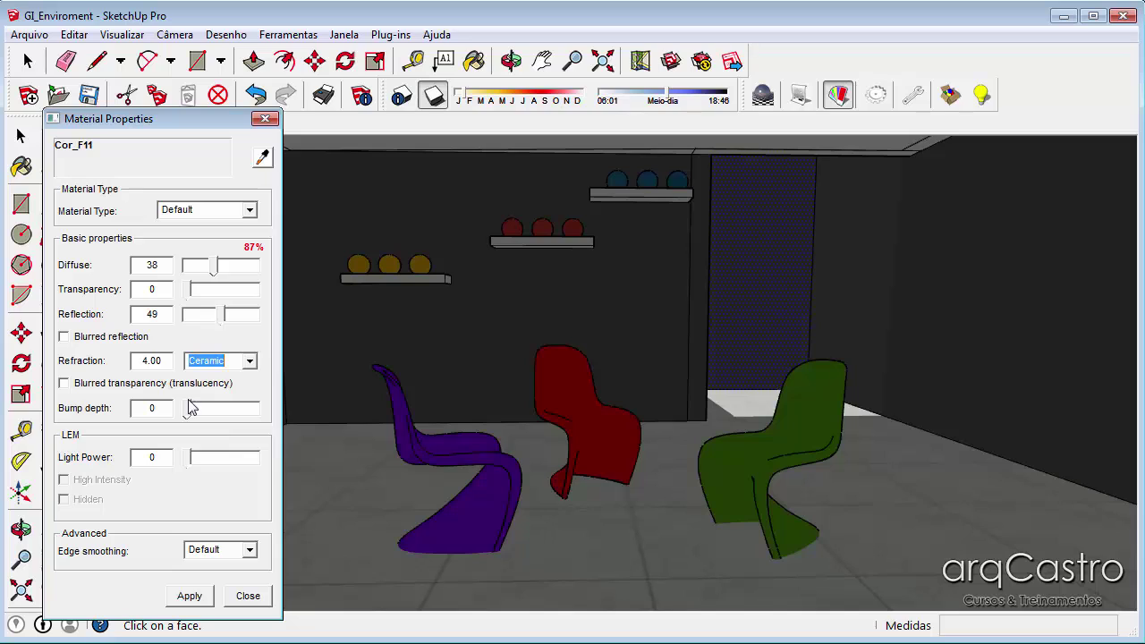
left_click(64, 337)
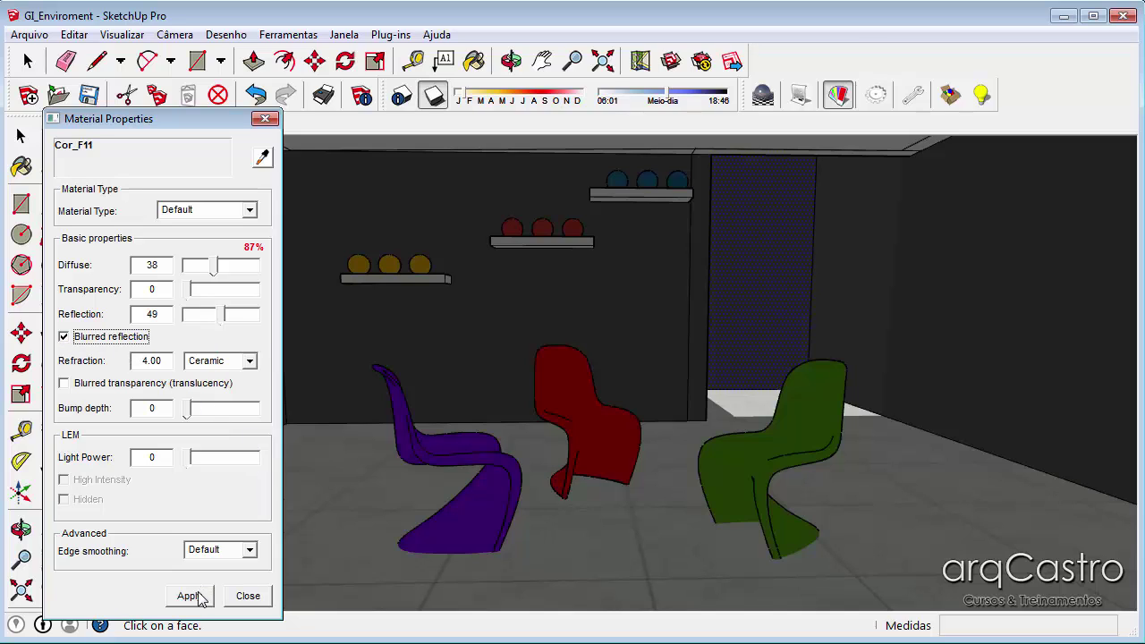
Give the red chair's material a reflection of 54, blurred reflection and Ceramic refraction
left_click(569, 364)
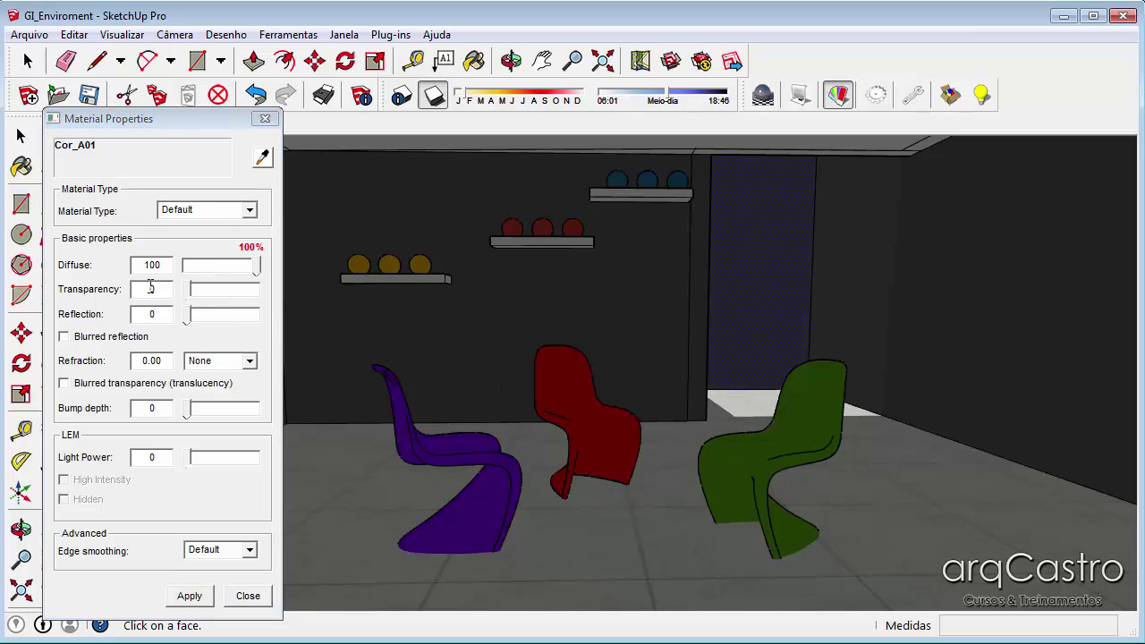
left_click_drag(184, 315, 222, 322)
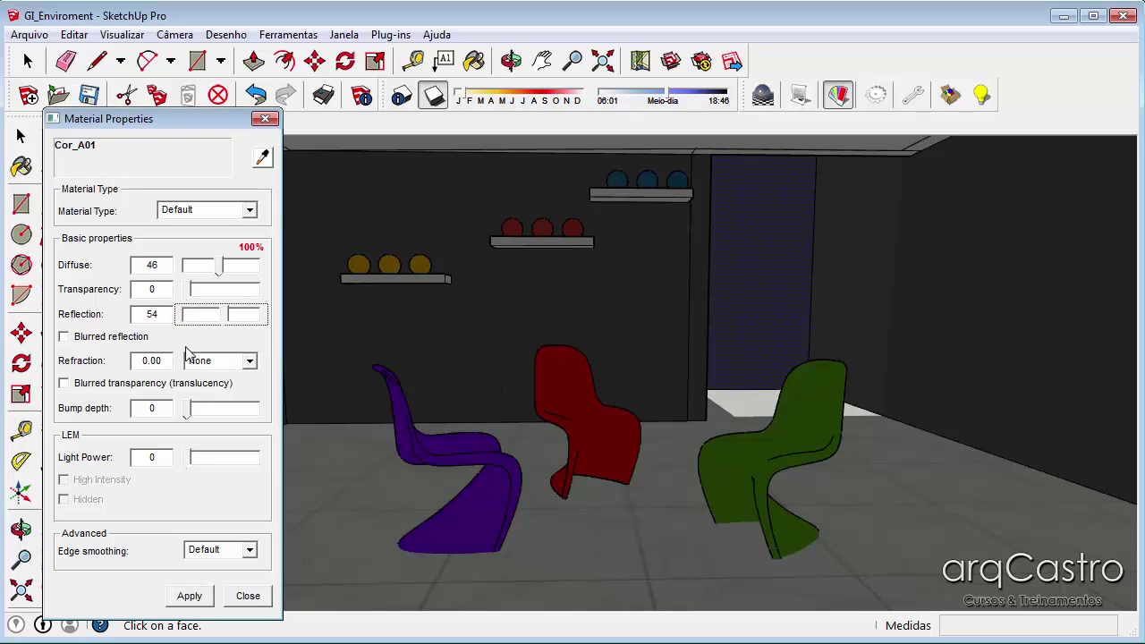
left_click(88, 339)
left_click(249, 361)
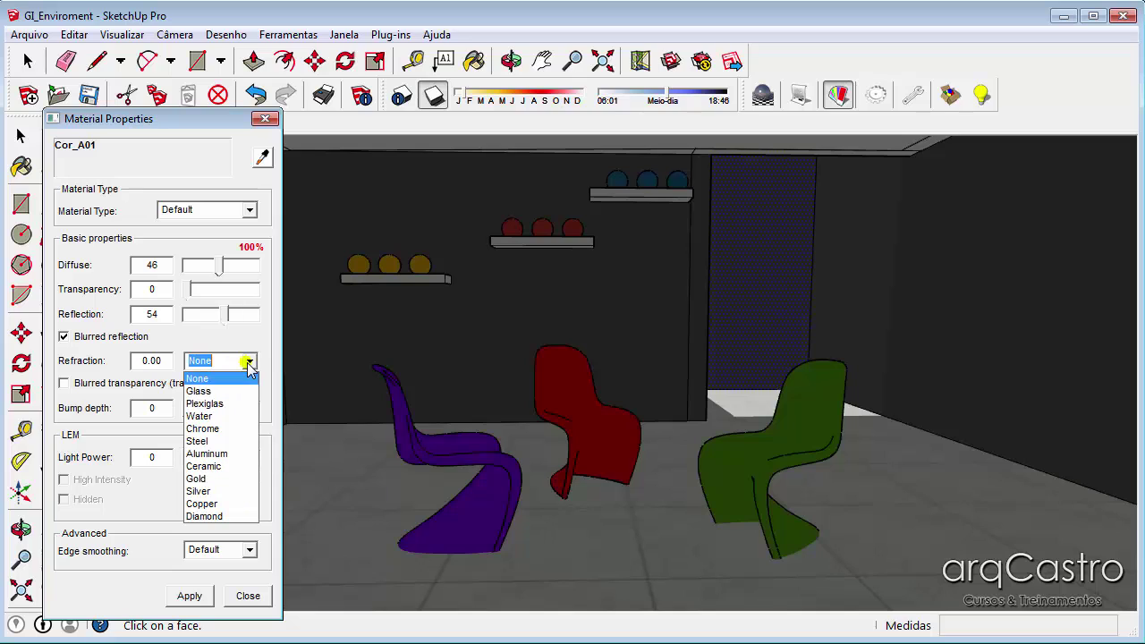
left_click(226, 467)
left_click(198, 598)
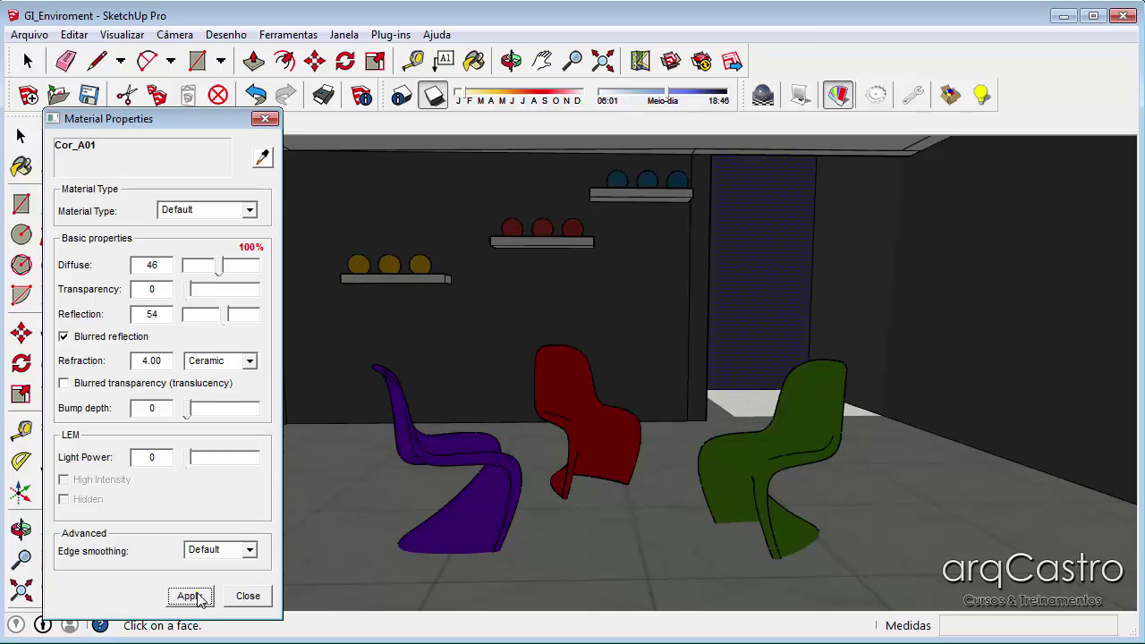
Give the purple chair's material a reflection of 54, blurred reflection and Ceramic refraction
left_click(464, 440)
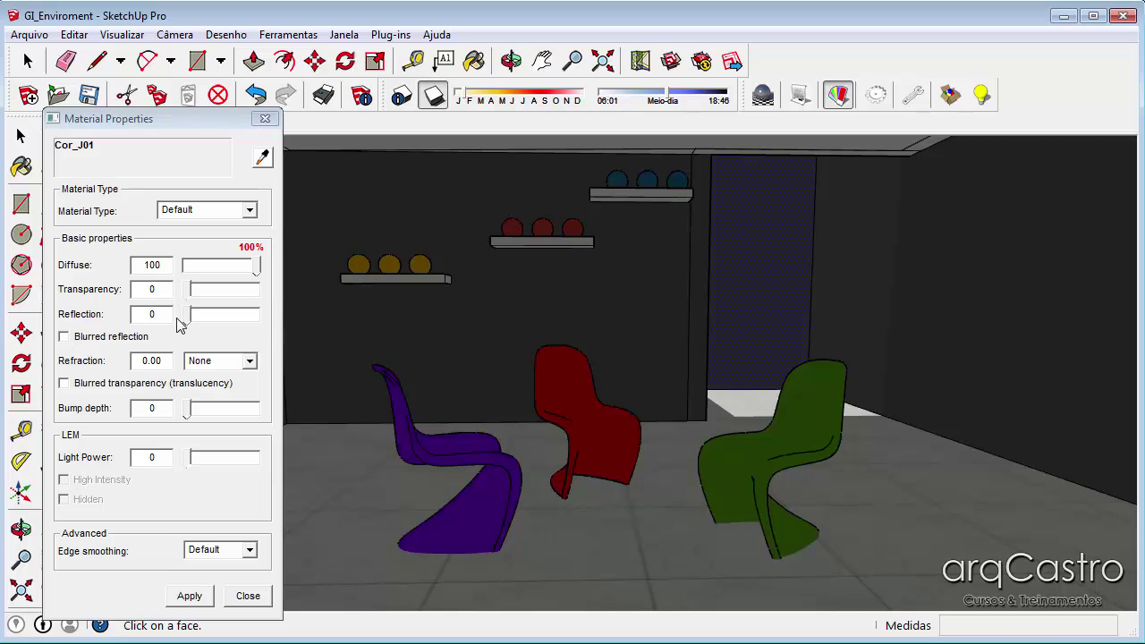
left_click_drag(188, 314, 219, 319)
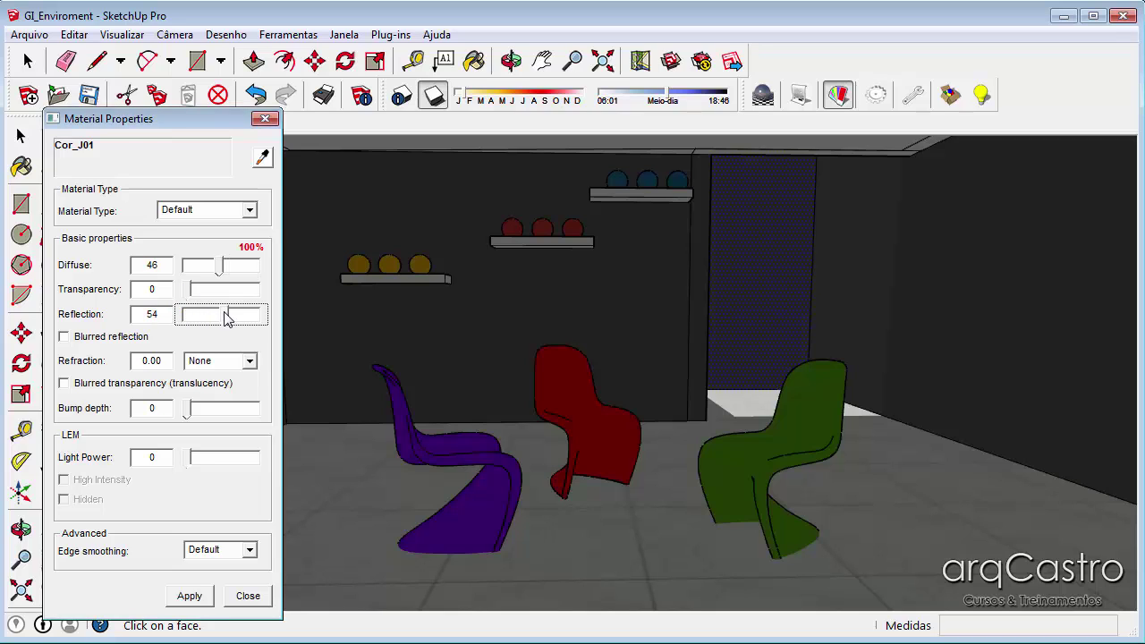
left_click(100, 341)
left_click(230, 360)
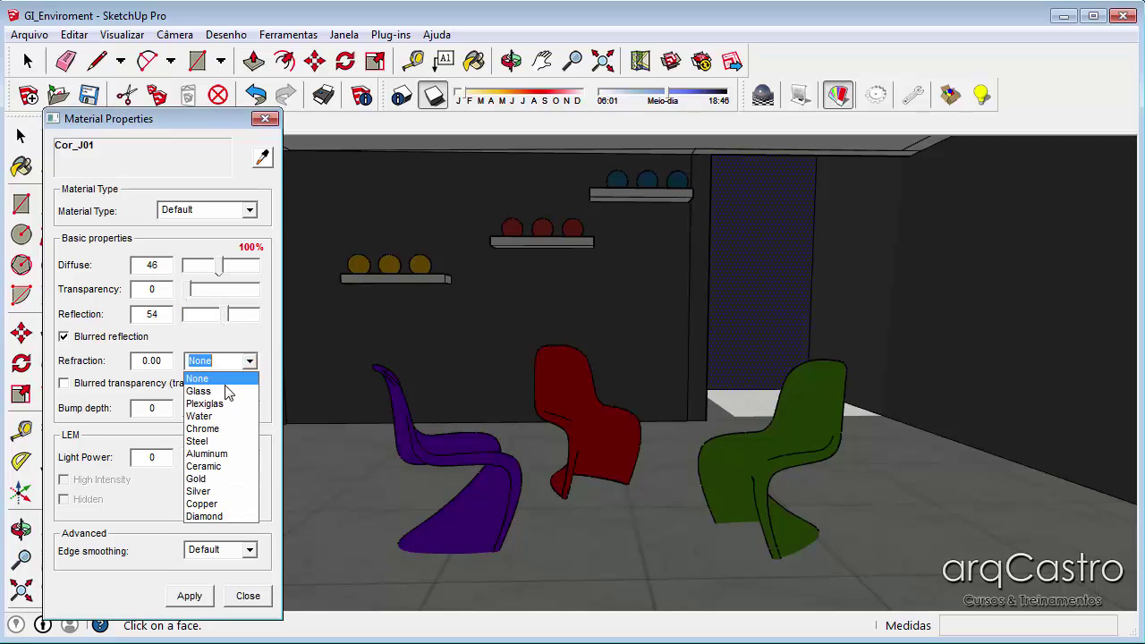
left_click(217, 466)
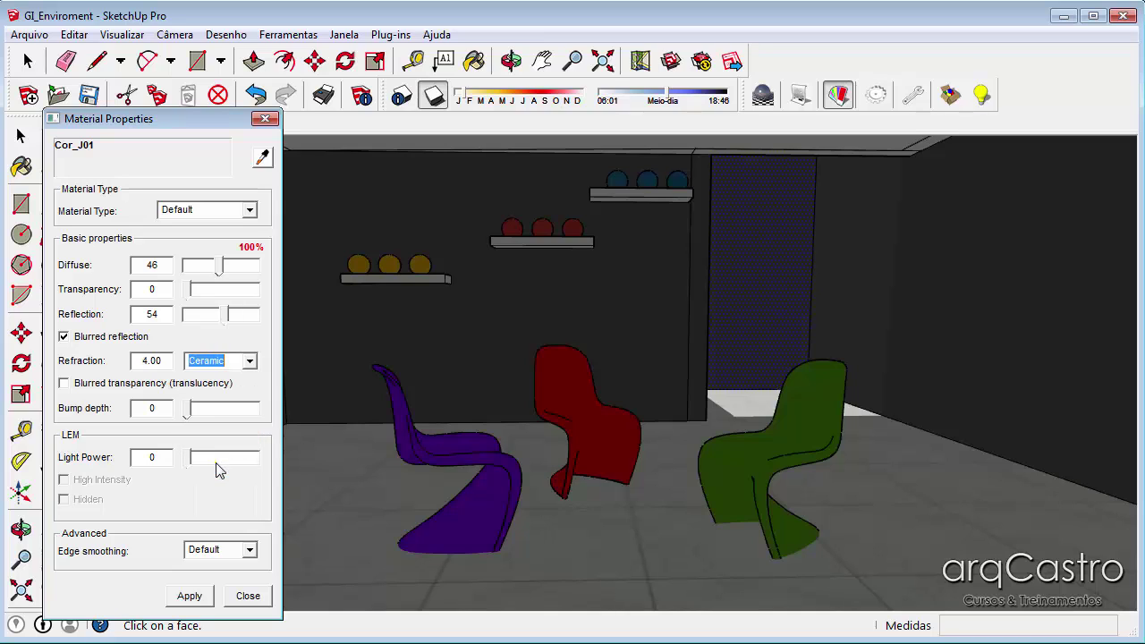
left_click(190, 597)
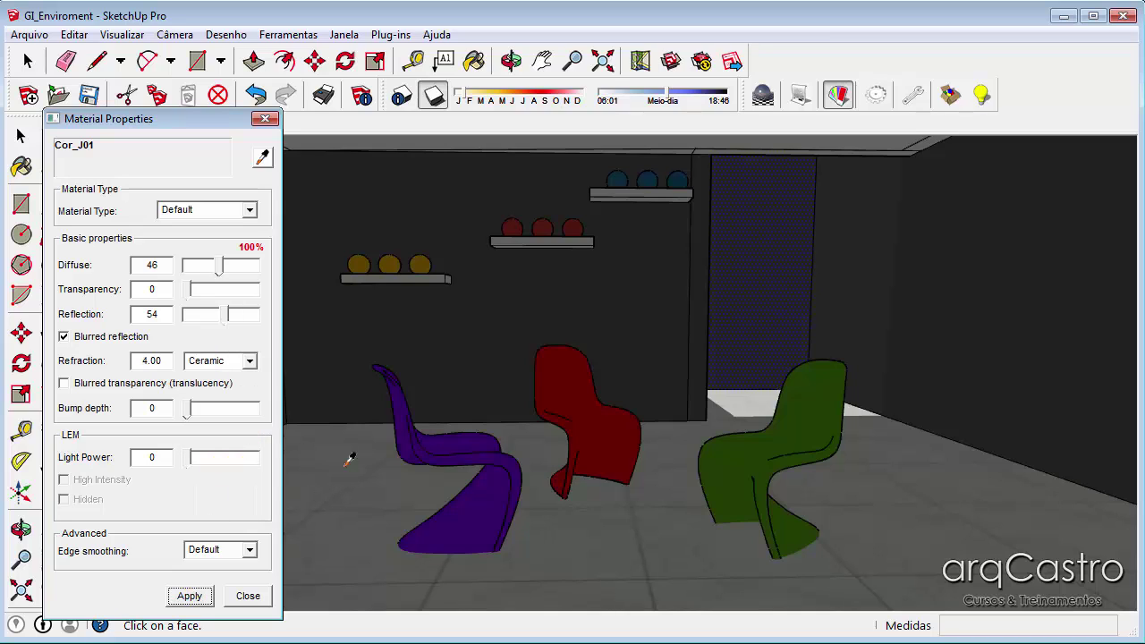
Set the light power of the yellow spheres' material, 31 - Suvinil - AMARELO, to 1
left_click(367, 262)
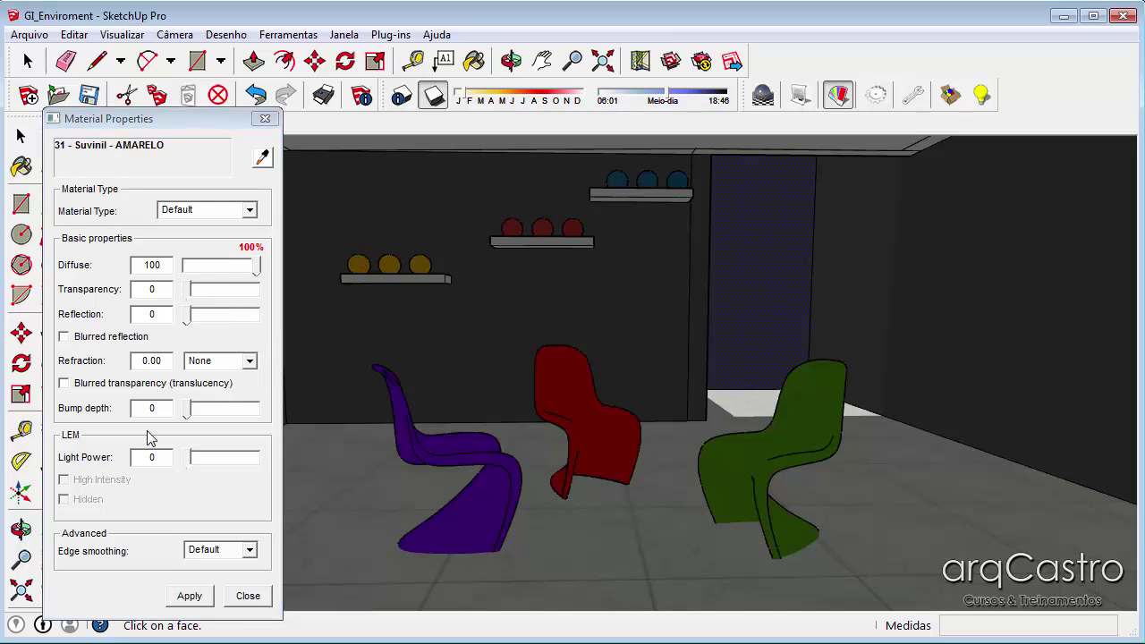
left_click(157, 456)
double_click(154, 456)
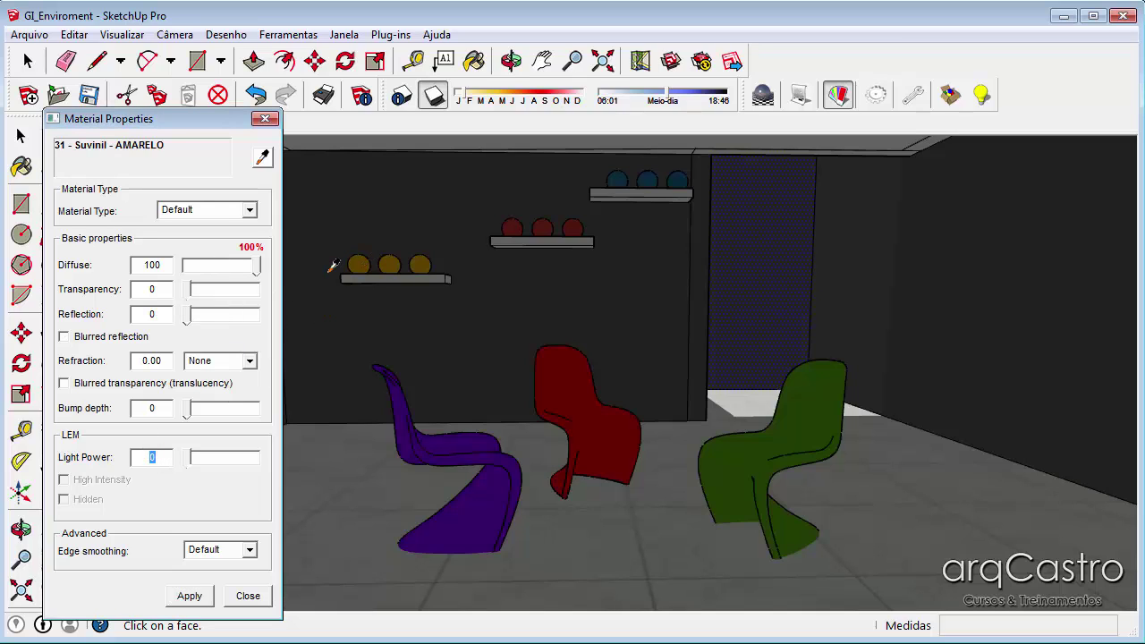
type("1")
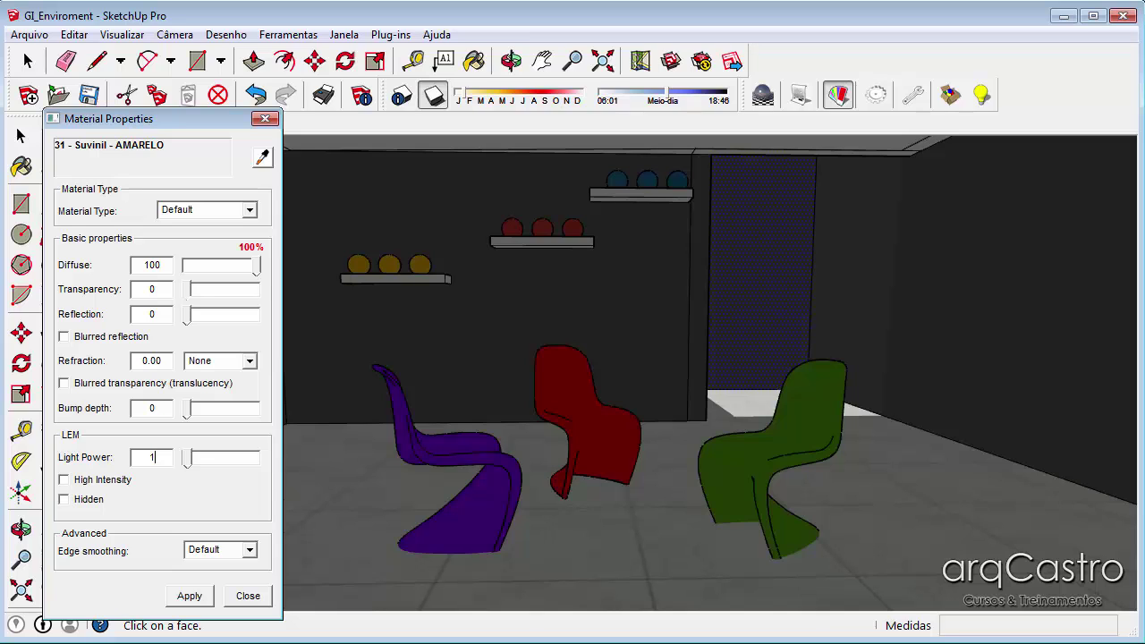
left_click(193, 597)
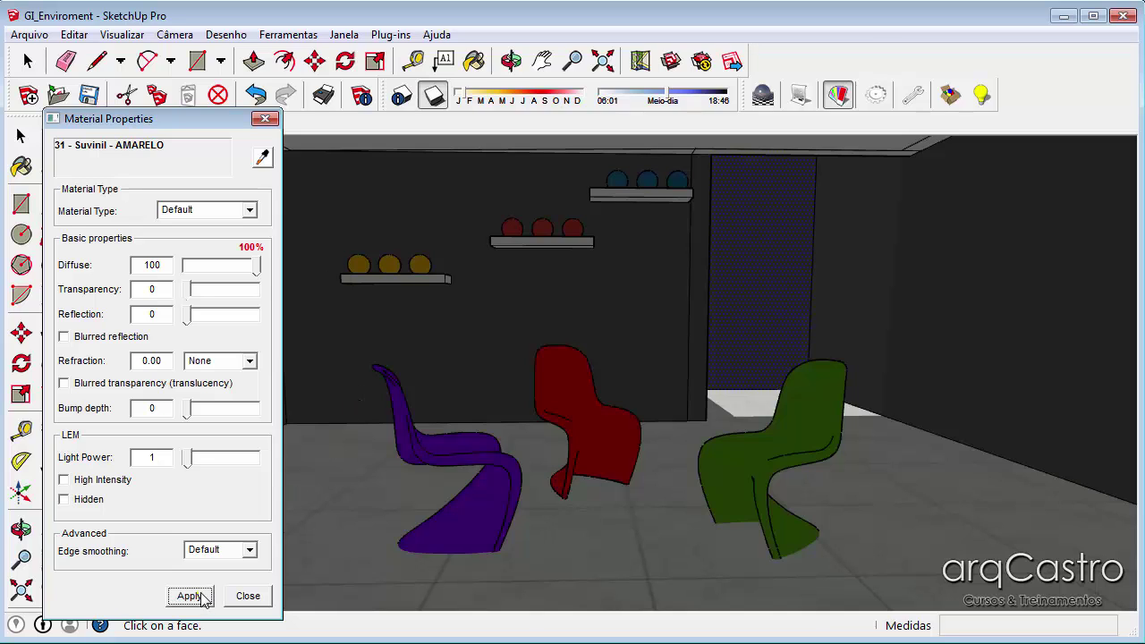
Set the light power of the 18 - Suvinil - LARANJA material on the middle shelf's spheres to 2
left_click(543, 225)
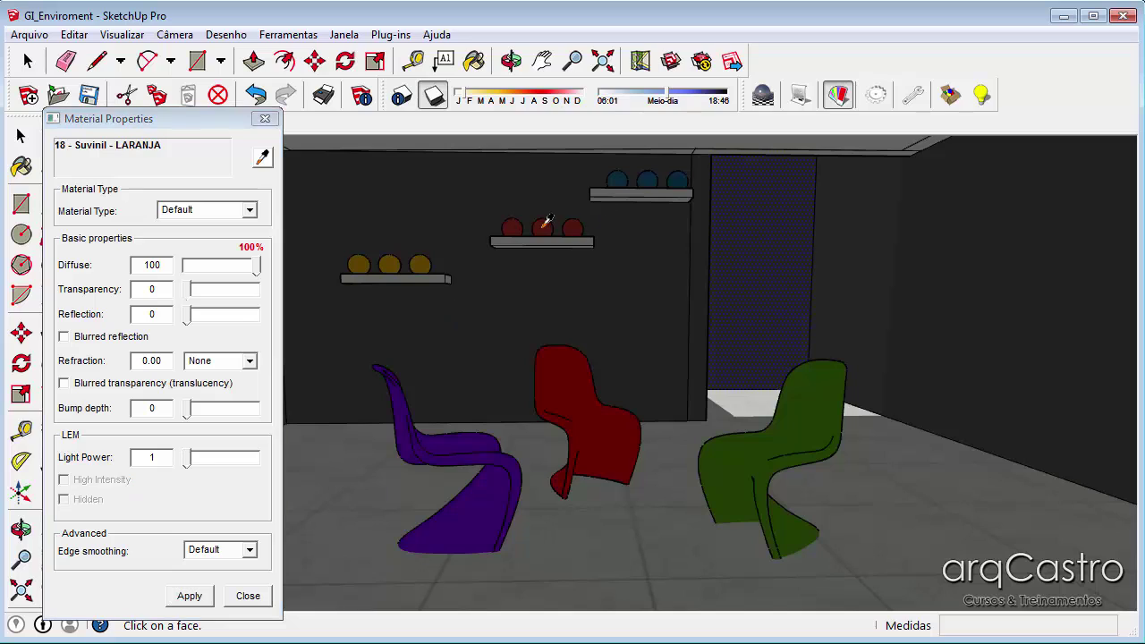
left_click(154, 456)
type("2")
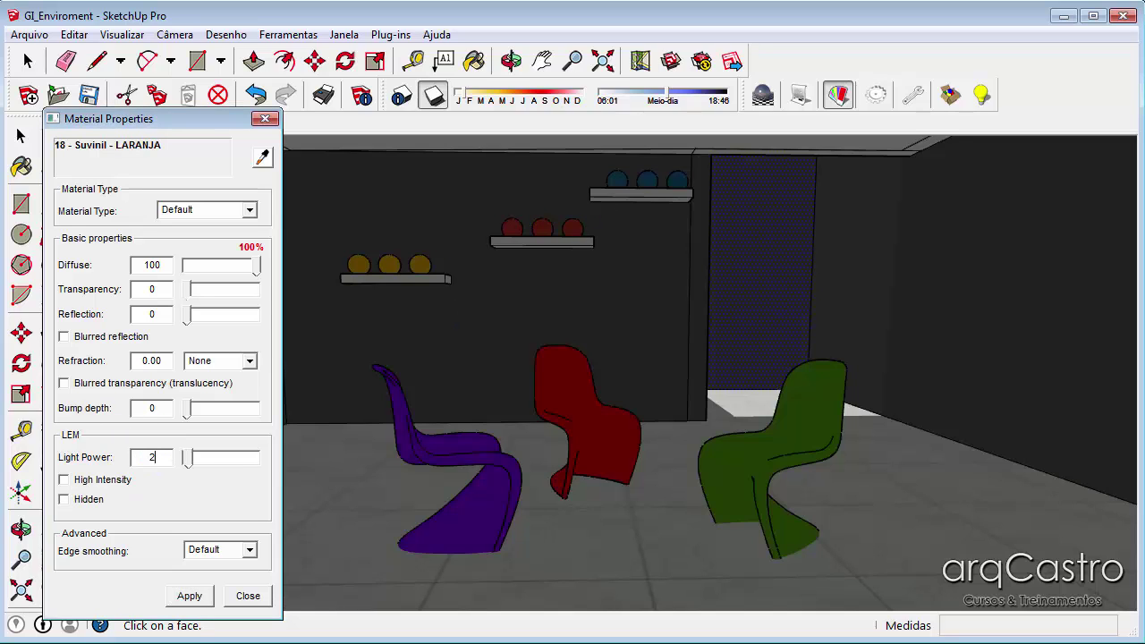
left_click(189, 596)
Set the light power of the blue spheres' material, 56 - Suvinil - AZUL FRANÇA, to 3 and close the material properties
left_click(627, 170)
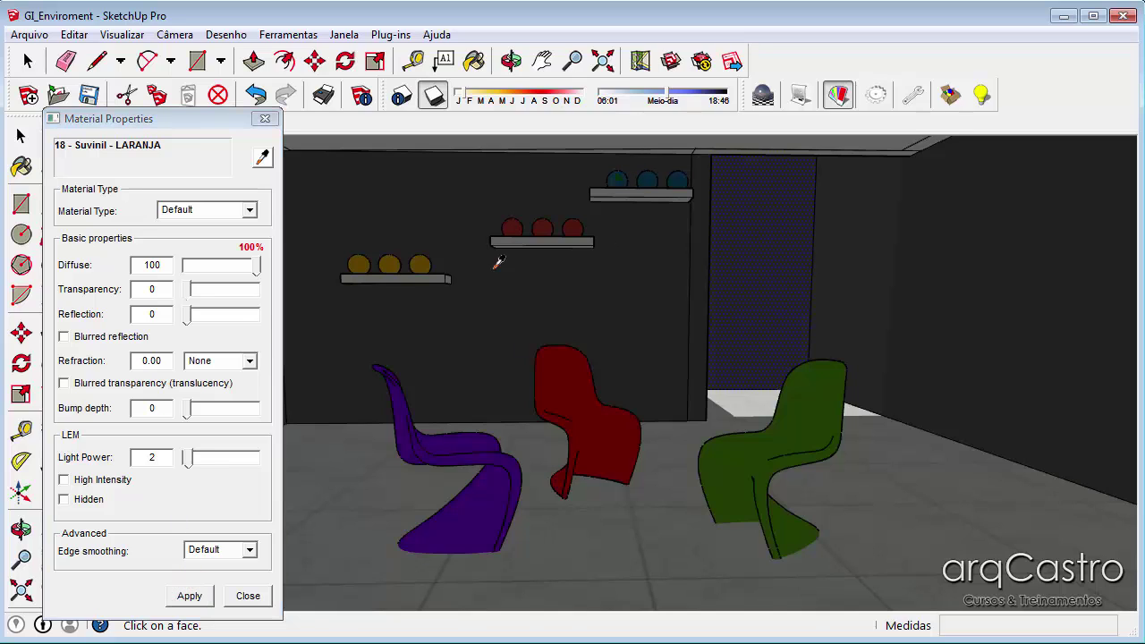
left_click(152, 457)
type("3")
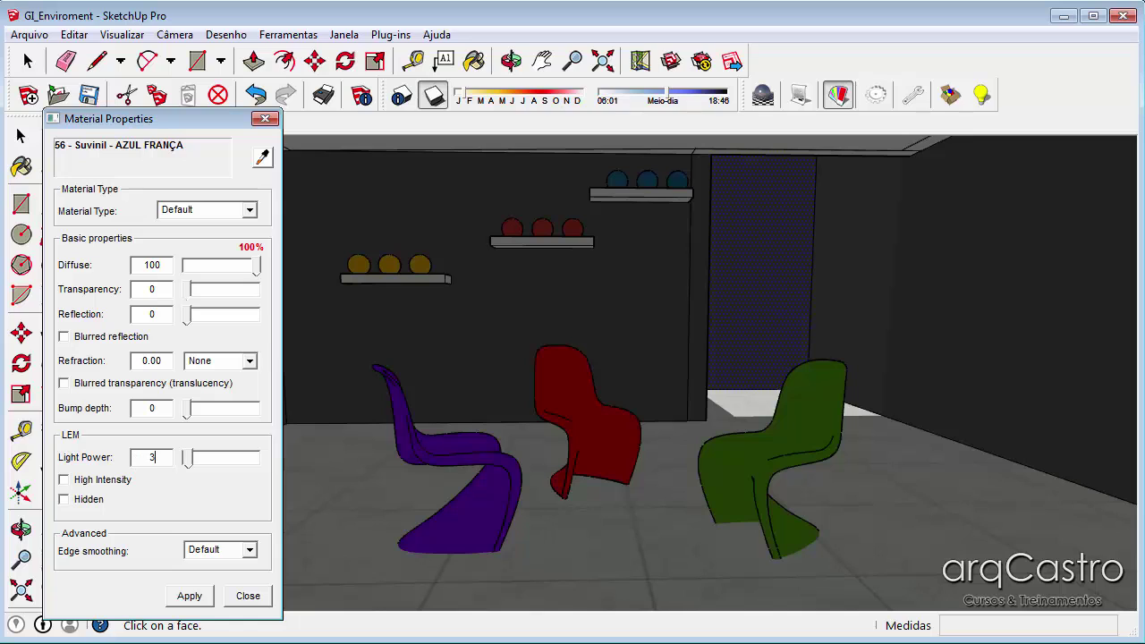
left_click(204, 596)
left_click(265, 118)
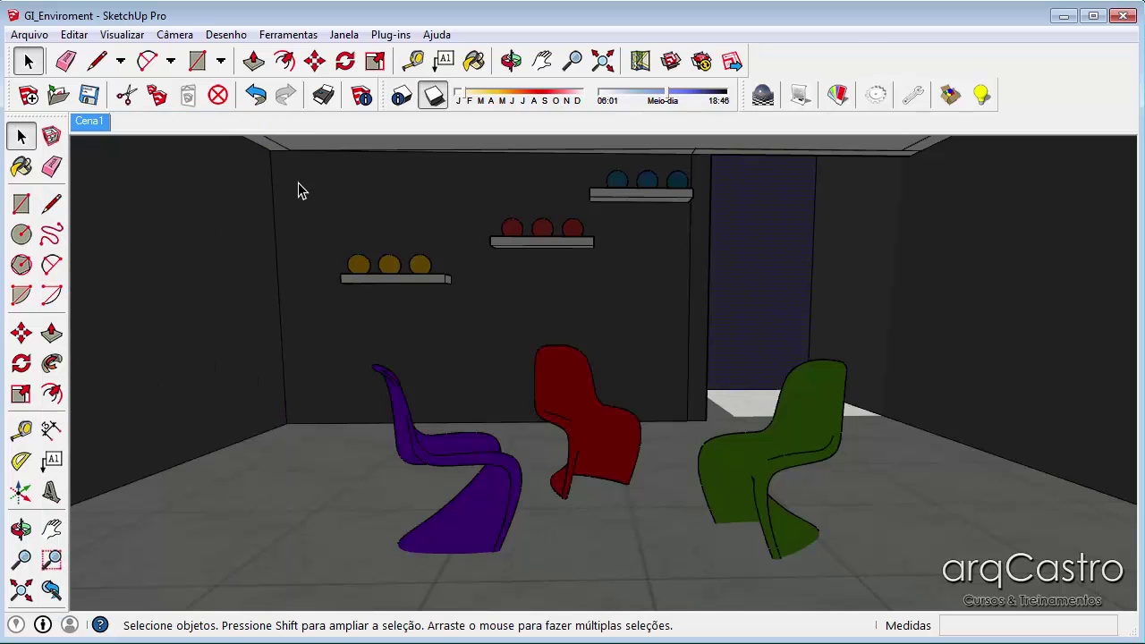
Render the scene, view the new image from the Podium picture folder and return to SketchUp
left_click(764, 97)
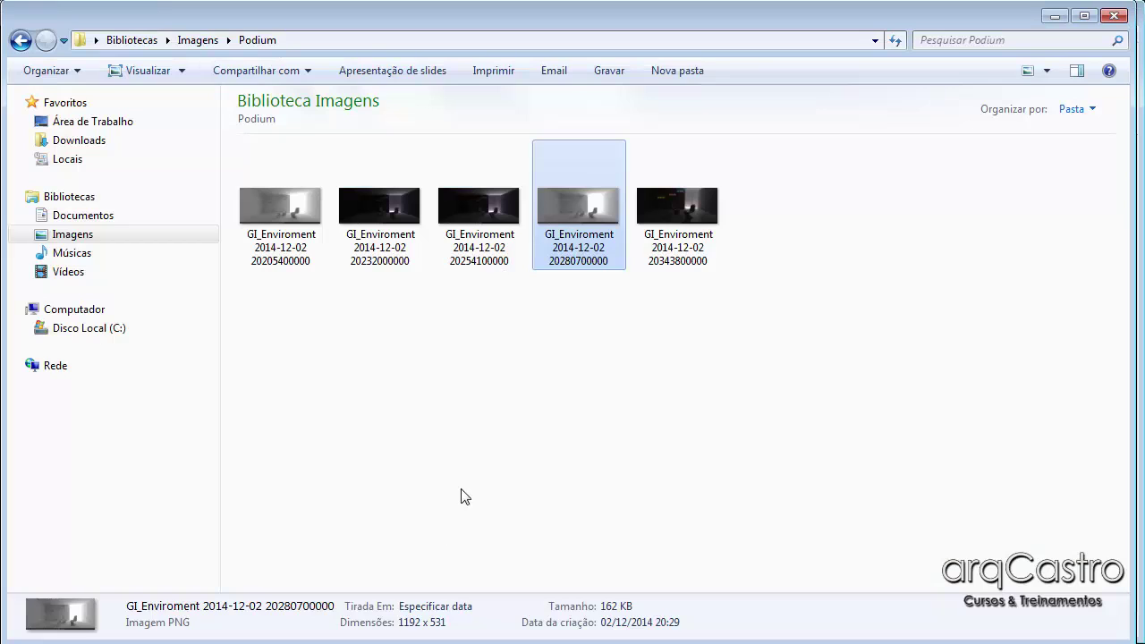
left_click(460, 487)
double_click(652, 265)
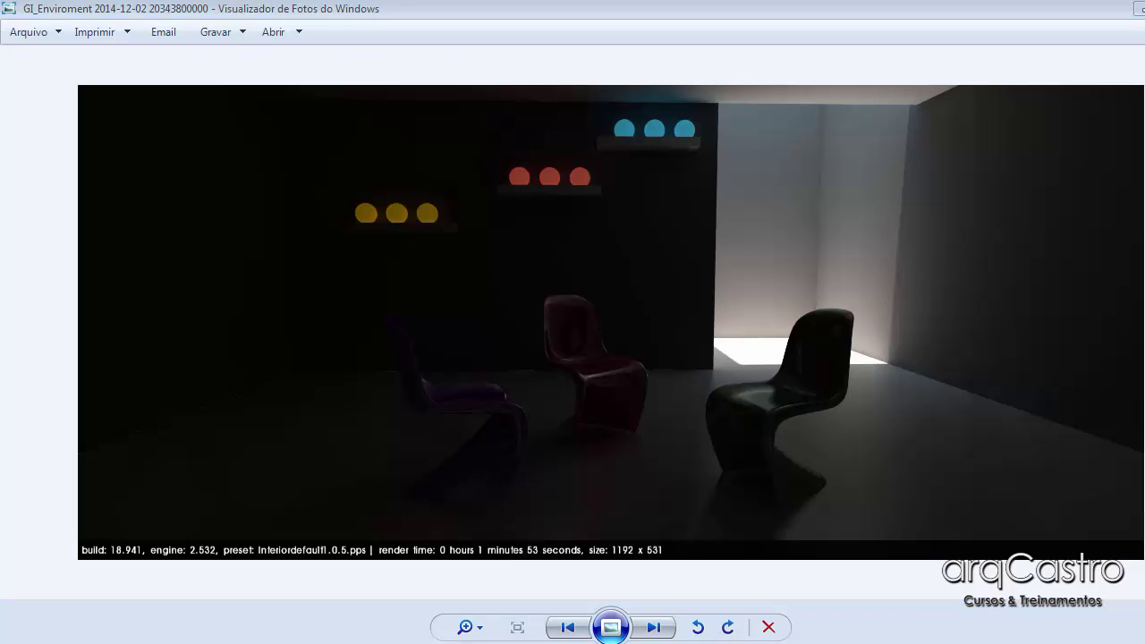
key("alt+Tab")
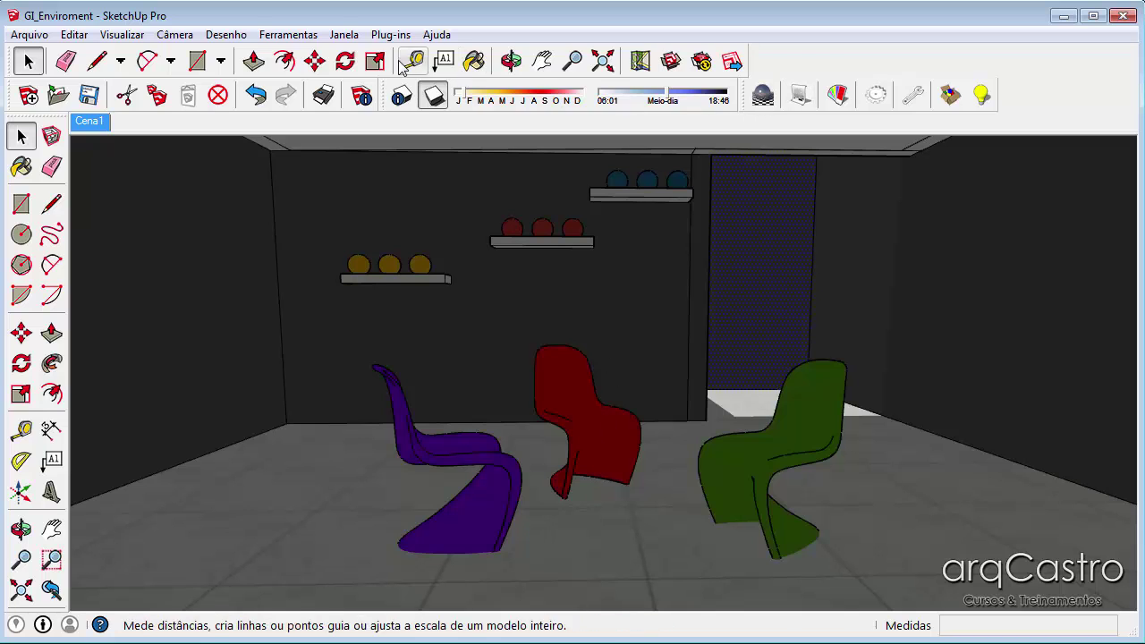
Show the Estilos toolbar and display the model in the monochrome face style
left_click(122, 34)
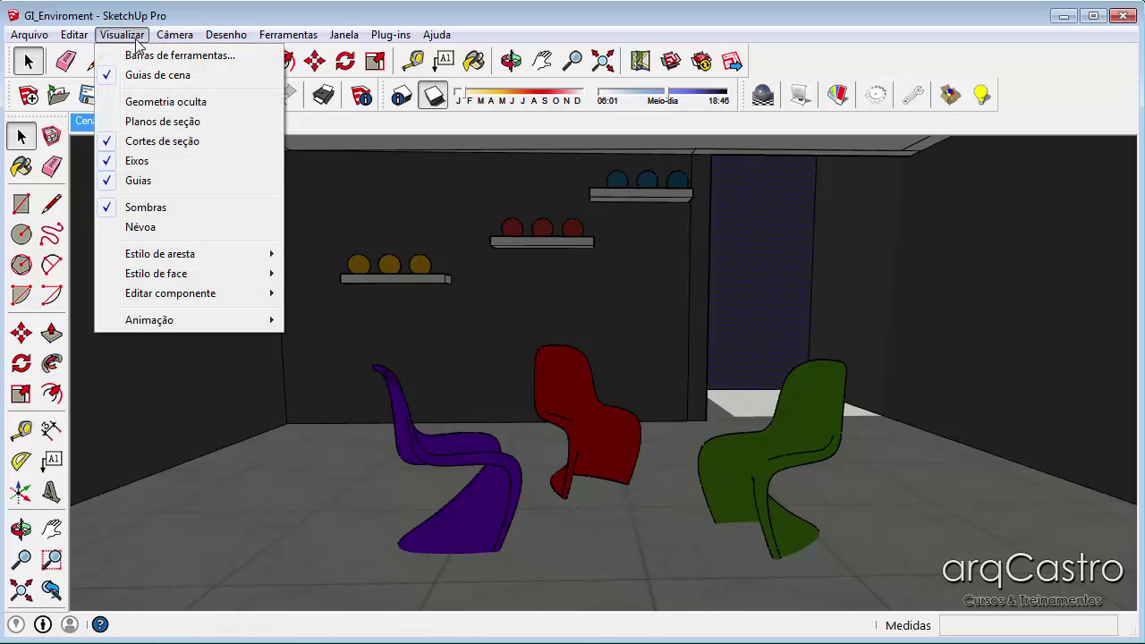
left_click(153, 58)
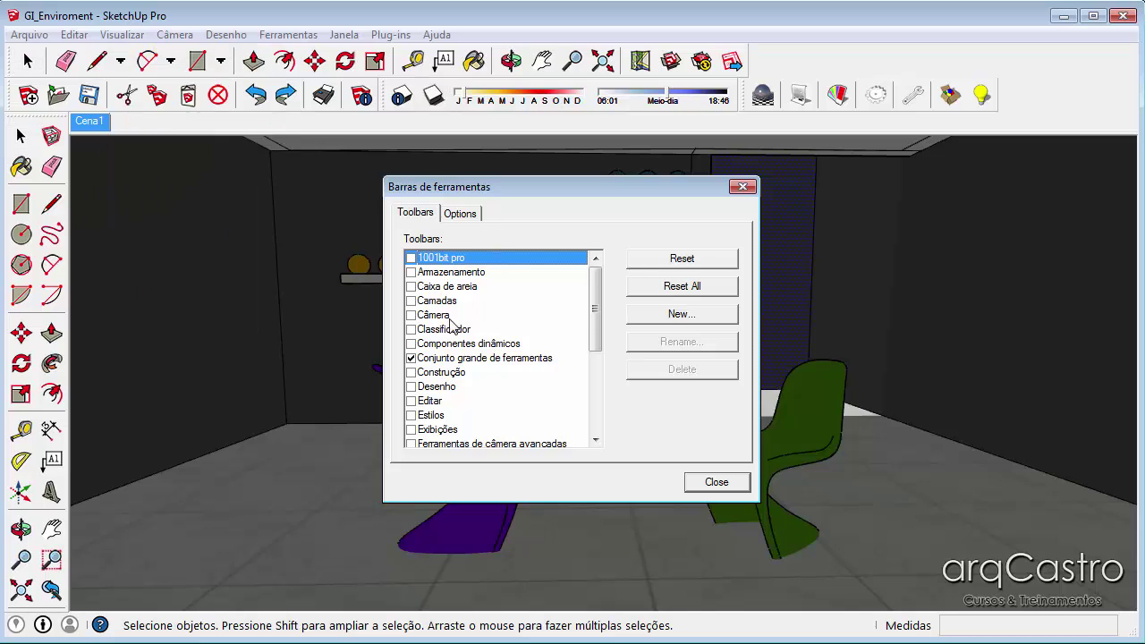
left_click(410, 414)
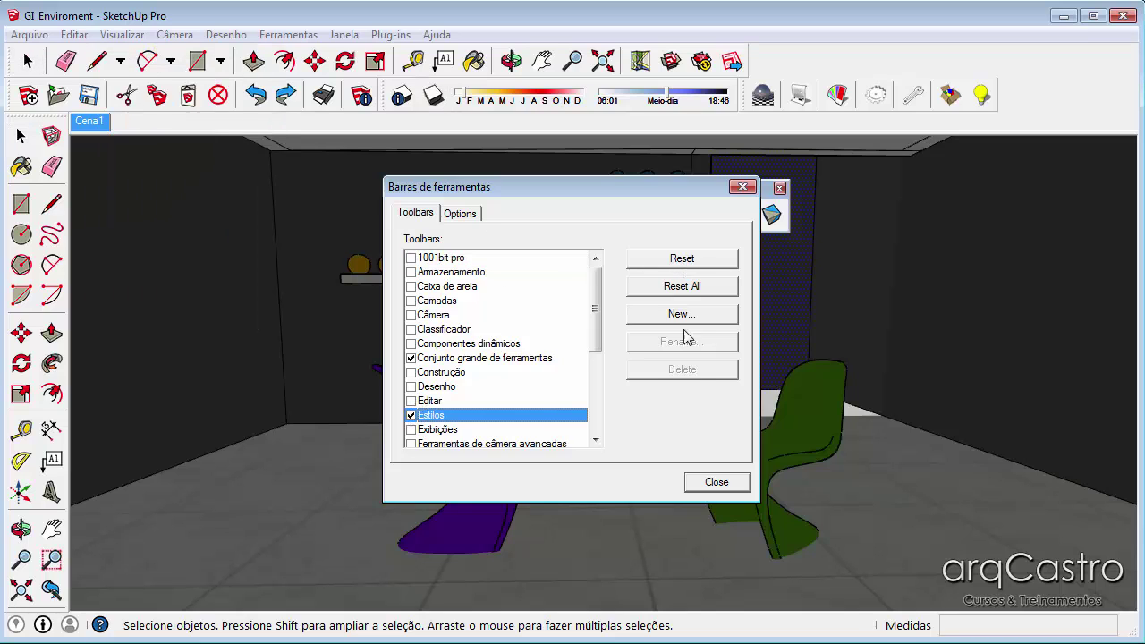
left_click(711, 482)
left_click(770, 216)
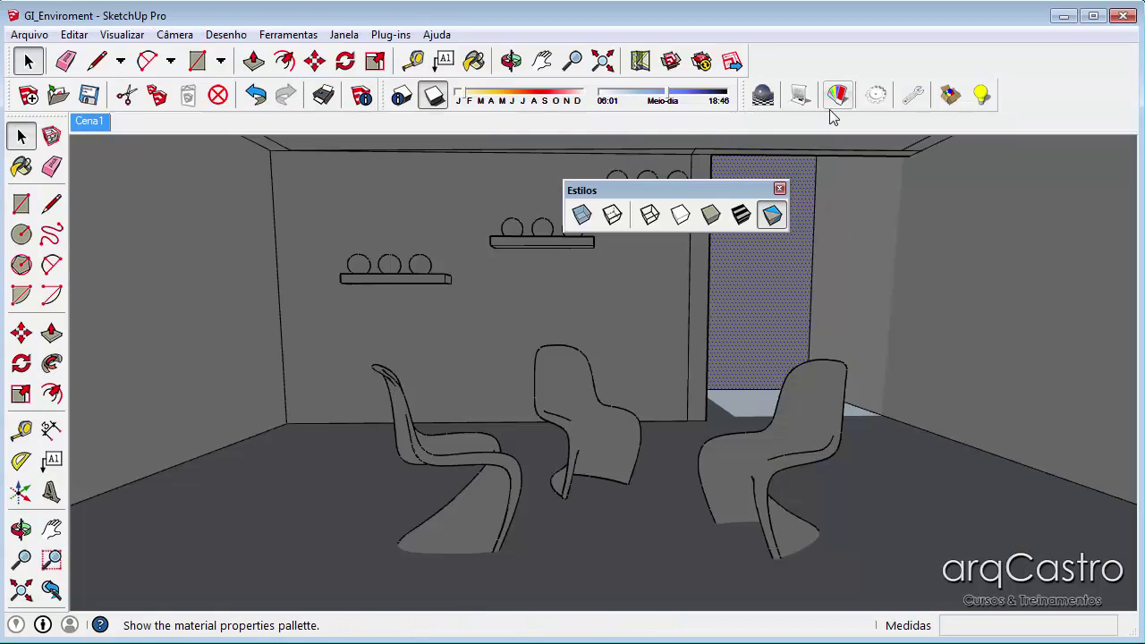
Check the Podium options and material properties, and dock the Estilos toolbar with the other toolbars
left_click(876, 101)
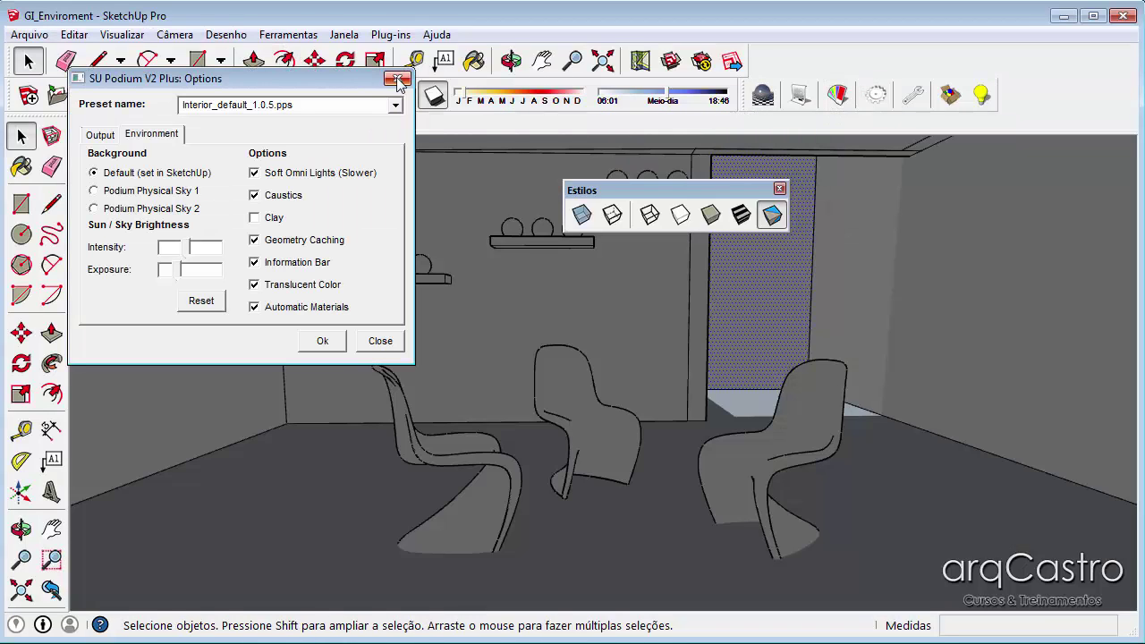
left_click(399, 79)
left_click(837, 94)
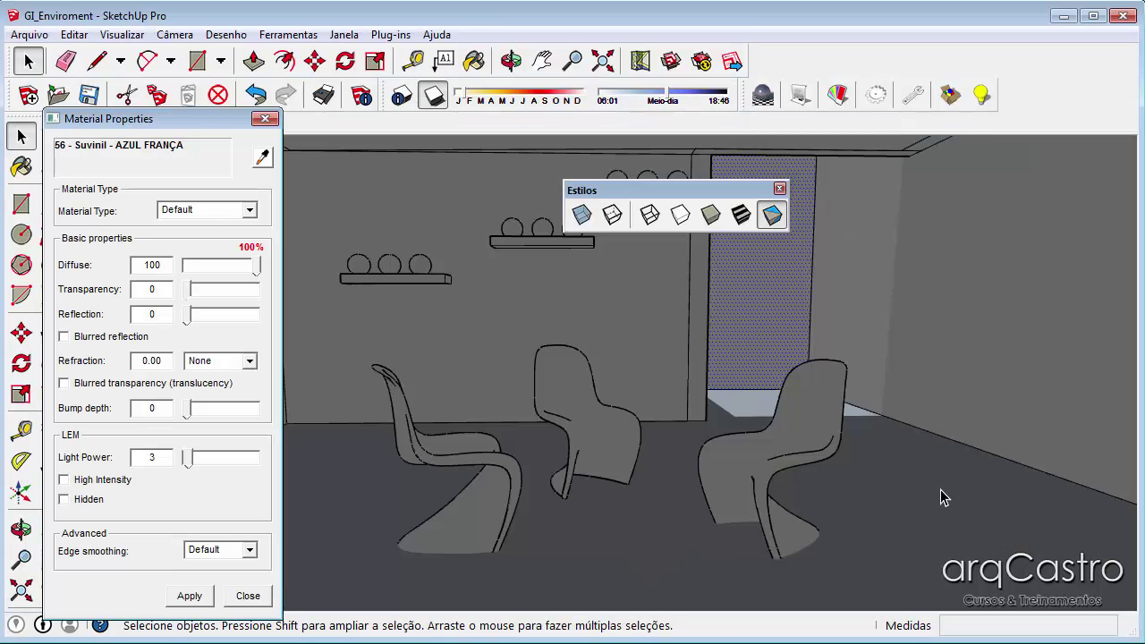
left_click(267, 120)
left_click_drag(741, 191, 894, 55)
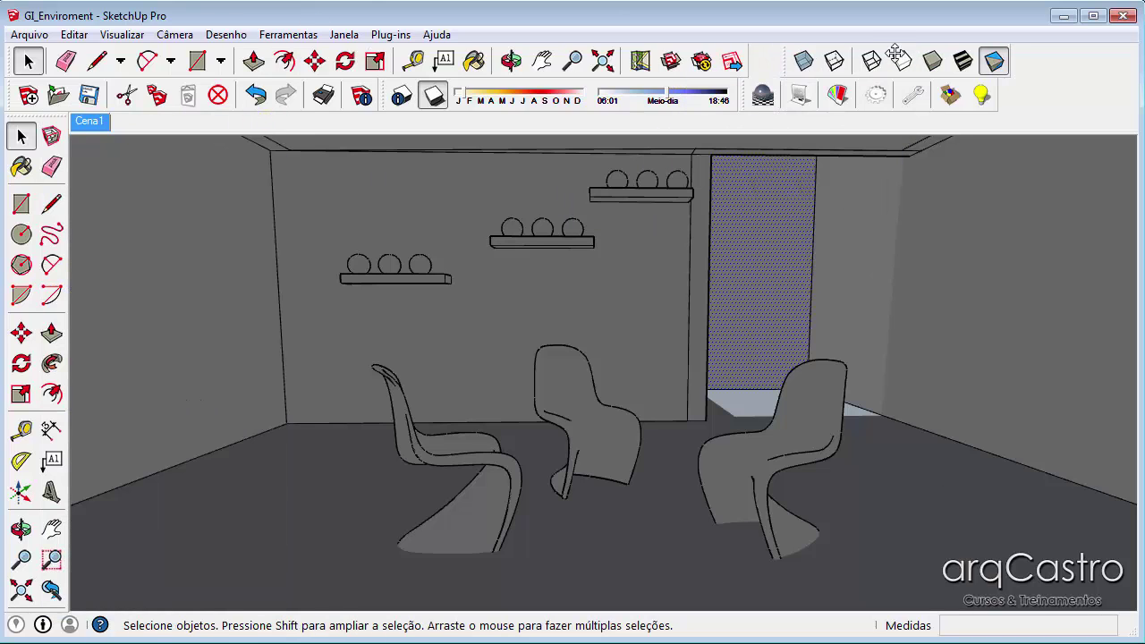
Reverse the floor face so that its front side faces into the room
middle_click_drag(574, 321, 562, 409)
middle_click_drag(562, 230, 588, 401)
middle_click_drag(531, 205, 512, 319)
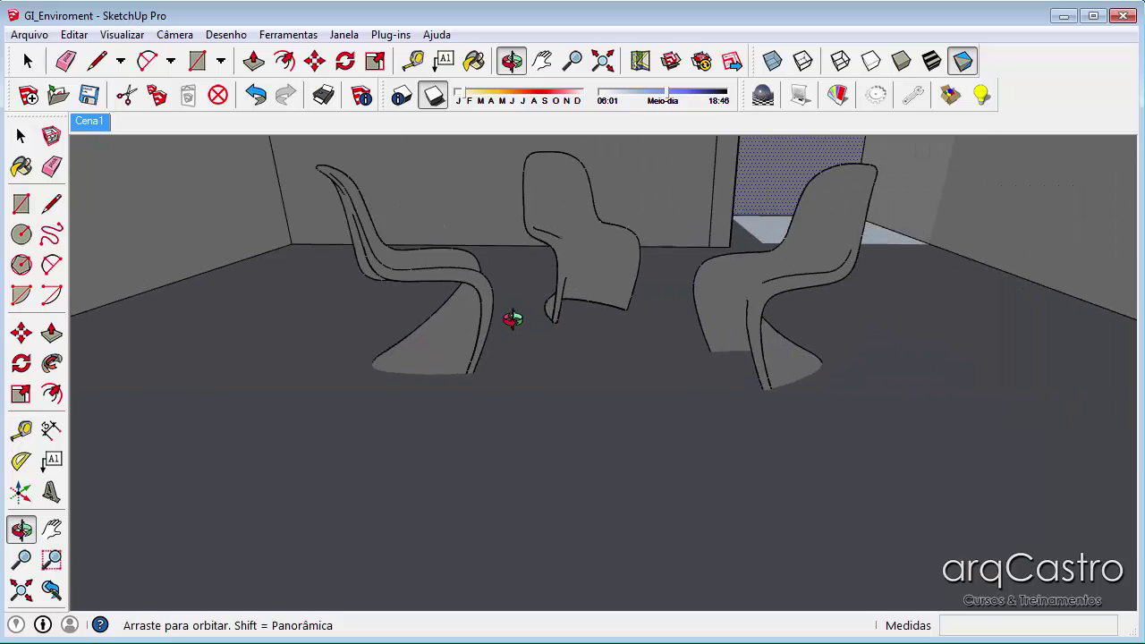
left_click_drag(512, 319, 497, 261)
key("space")
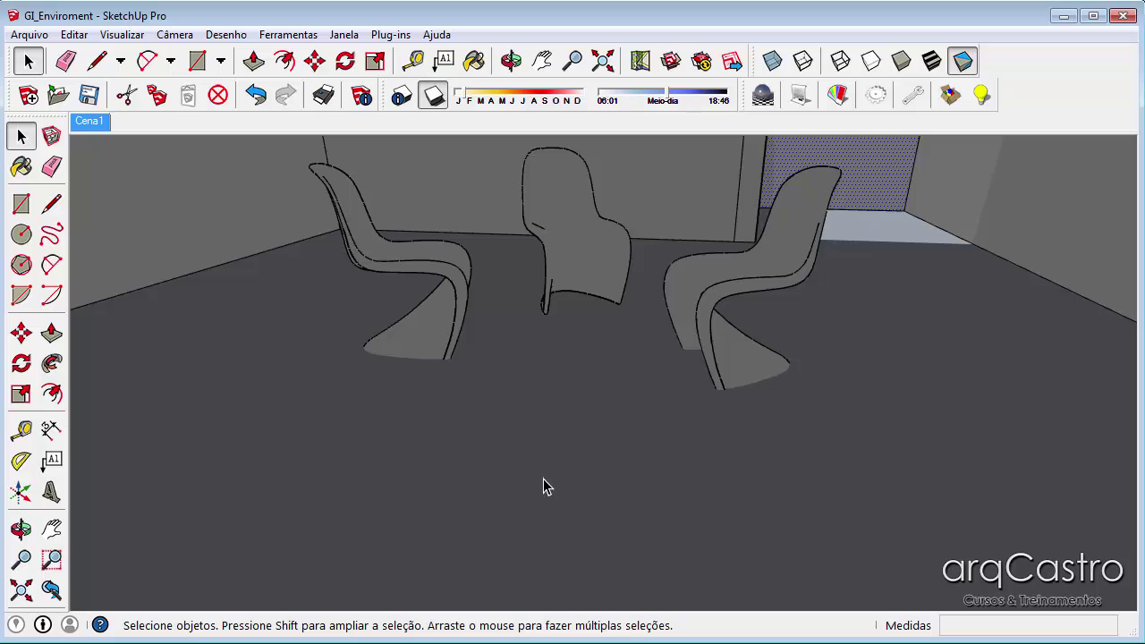
middle_click_drag(682, 274, 738, 284)
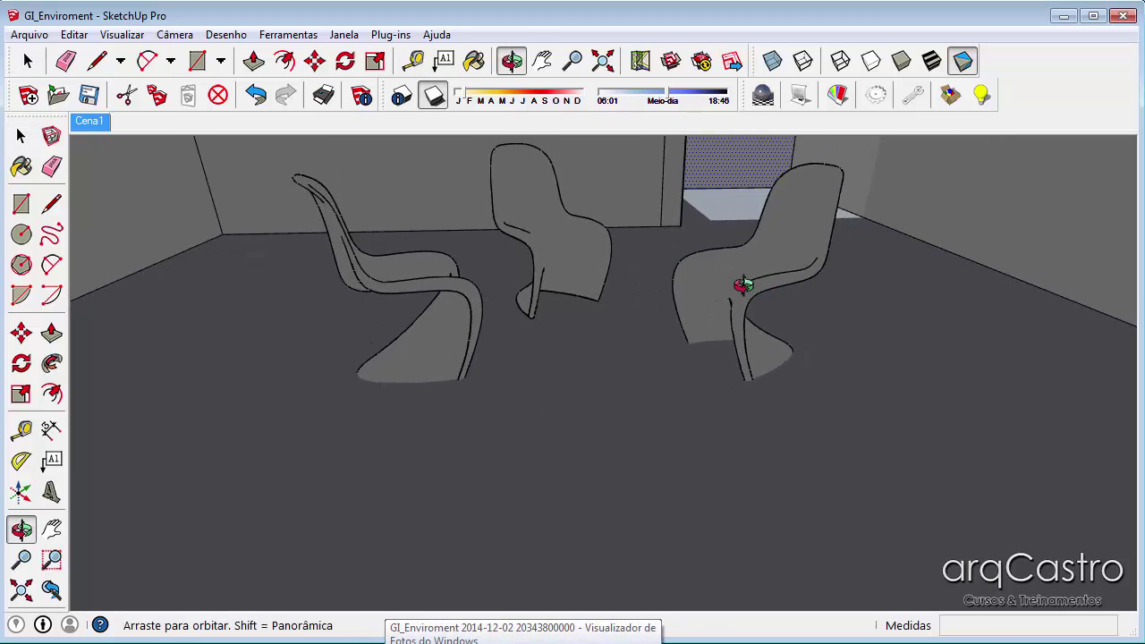
left_click(589, 386)
right_click(589, 386)
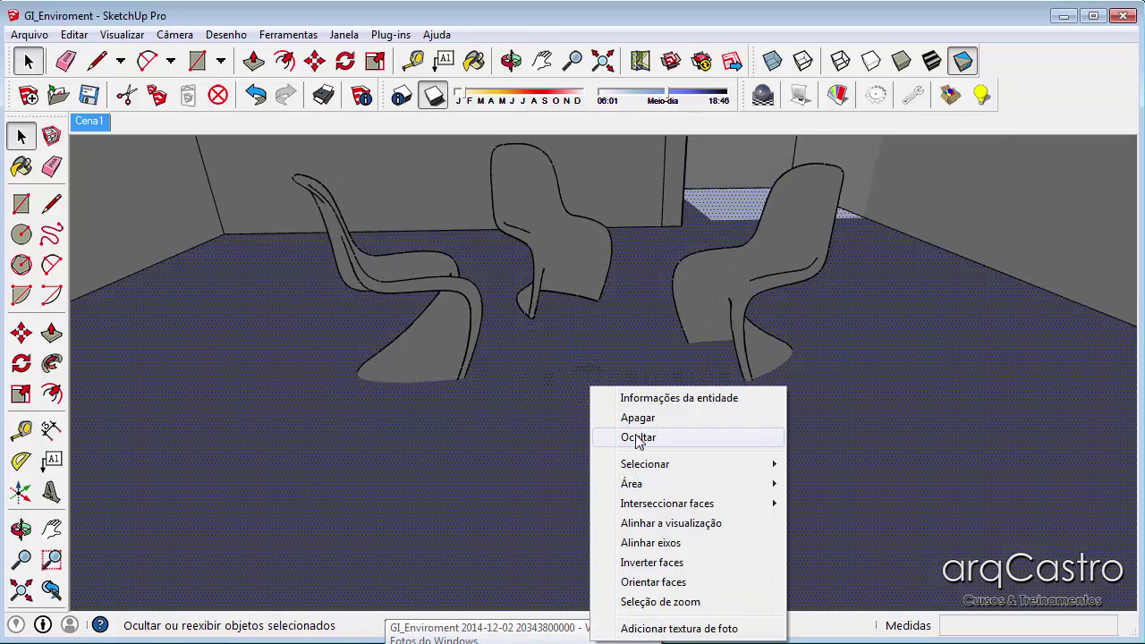
left_click(640, 562)
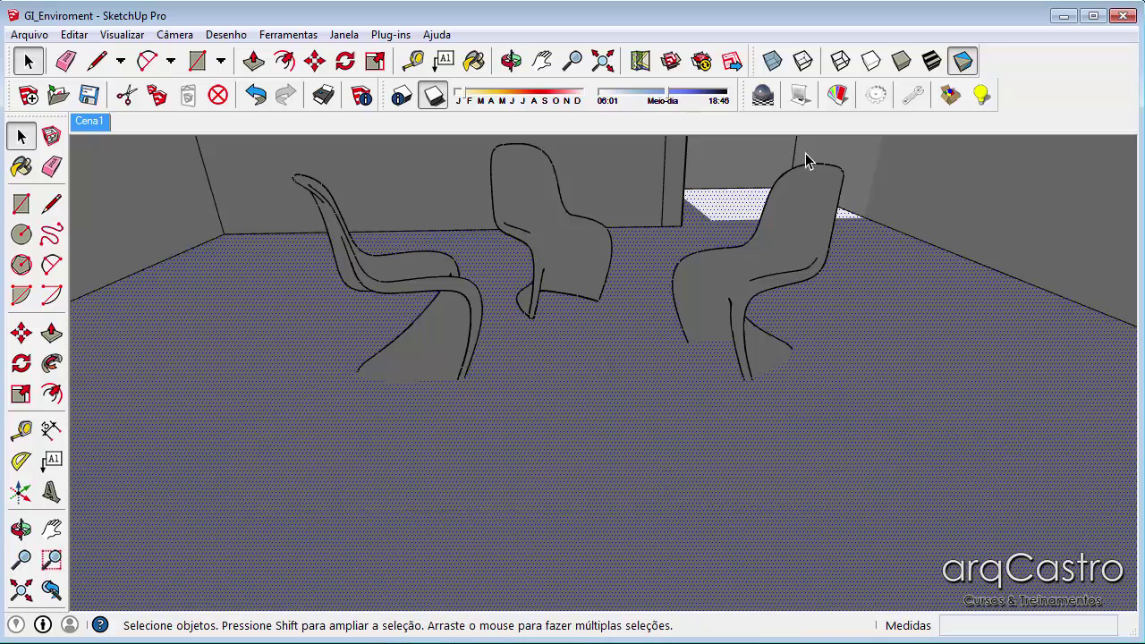
In the textured face style, repaint the reversed floor with its tile material 2ffb71069a40020e1fbf3 and return to the Cena1 scene
left_click(941, 60)
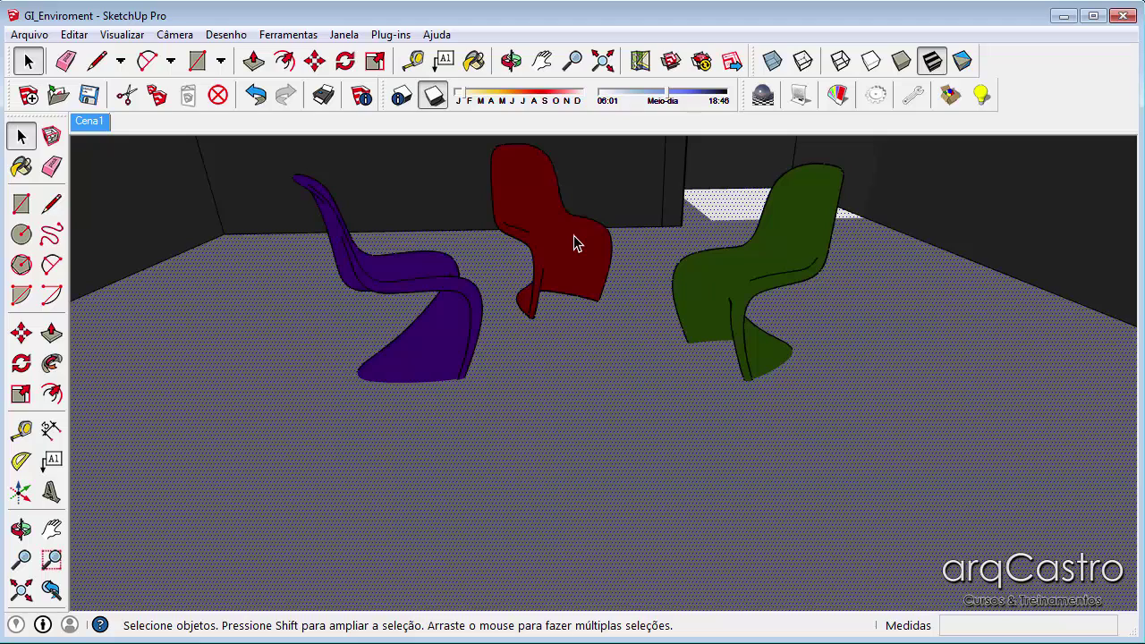
key("b")
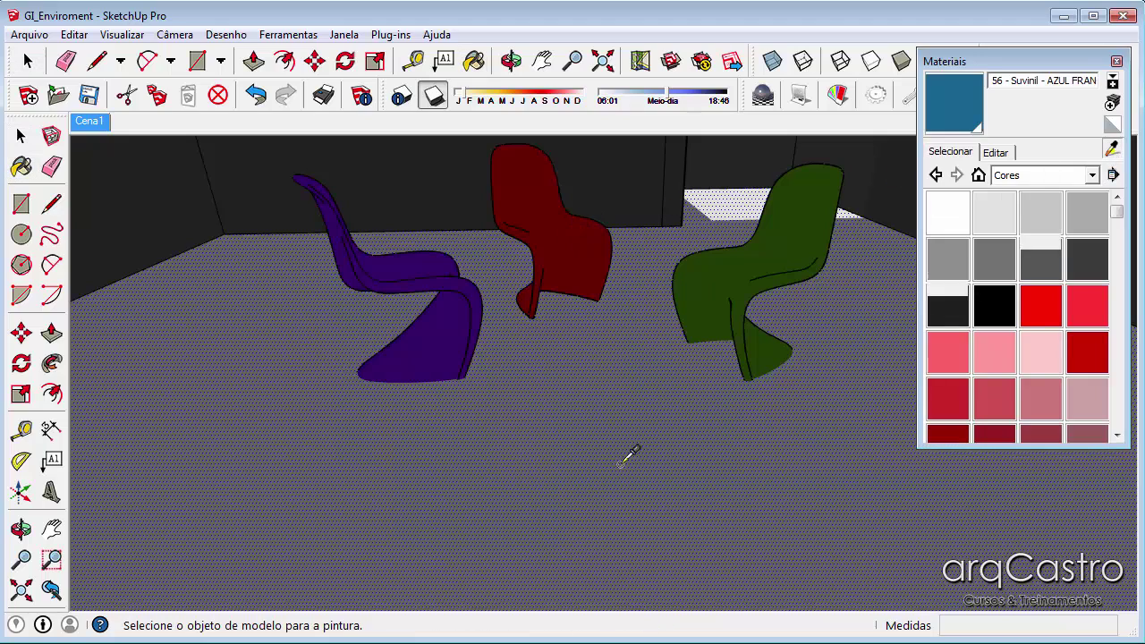
mouse_move(629, 456)
middle_mouse_down()
mouse_move(595, 389)
mouse_move(623, 199)
mouse_move(649, 416)
middle_mouse_up()
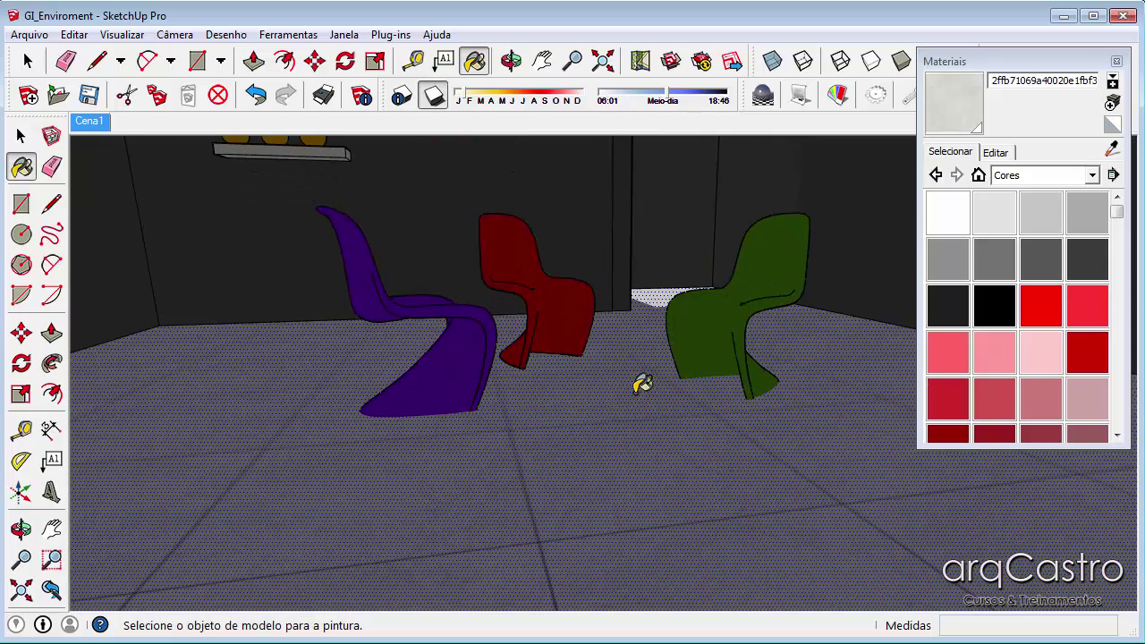
left_click(101, 125)
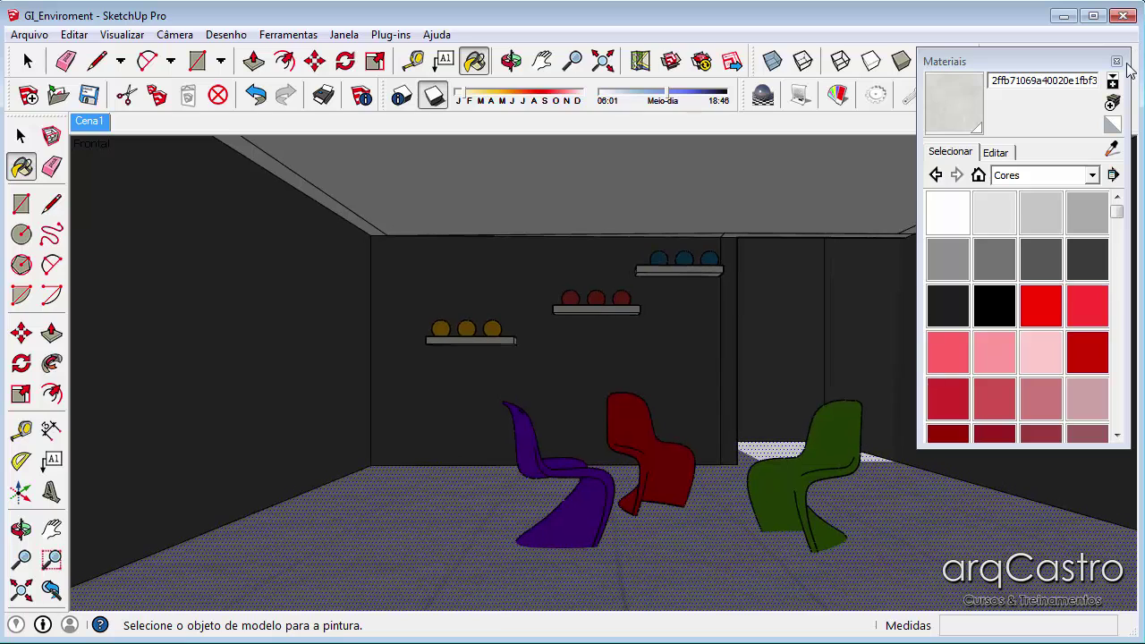
left_click(1116, 61)
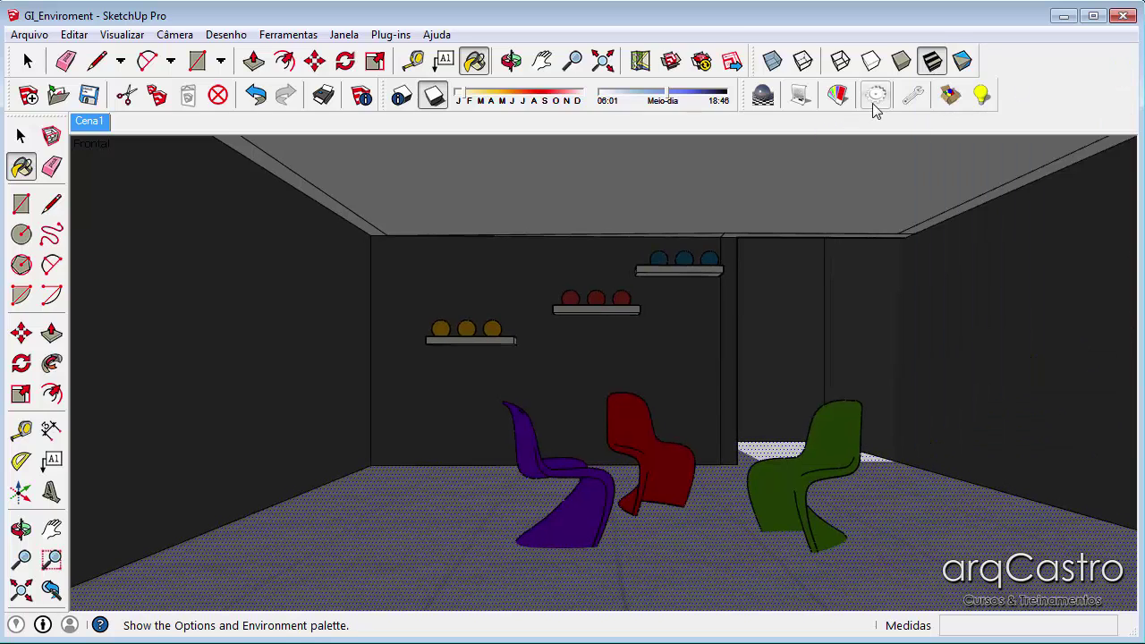
Set the light power of the middle shelf spheres' material, 18 - Suvinil - LARANJA, to 10
left_click(837, 94)
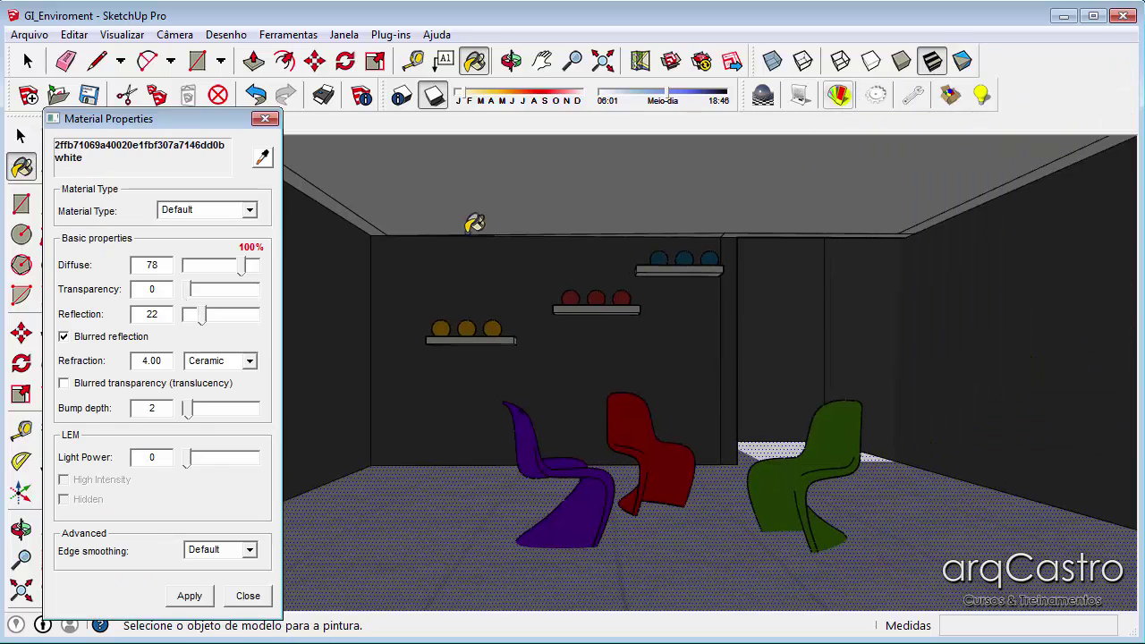
left_click(263, 158)
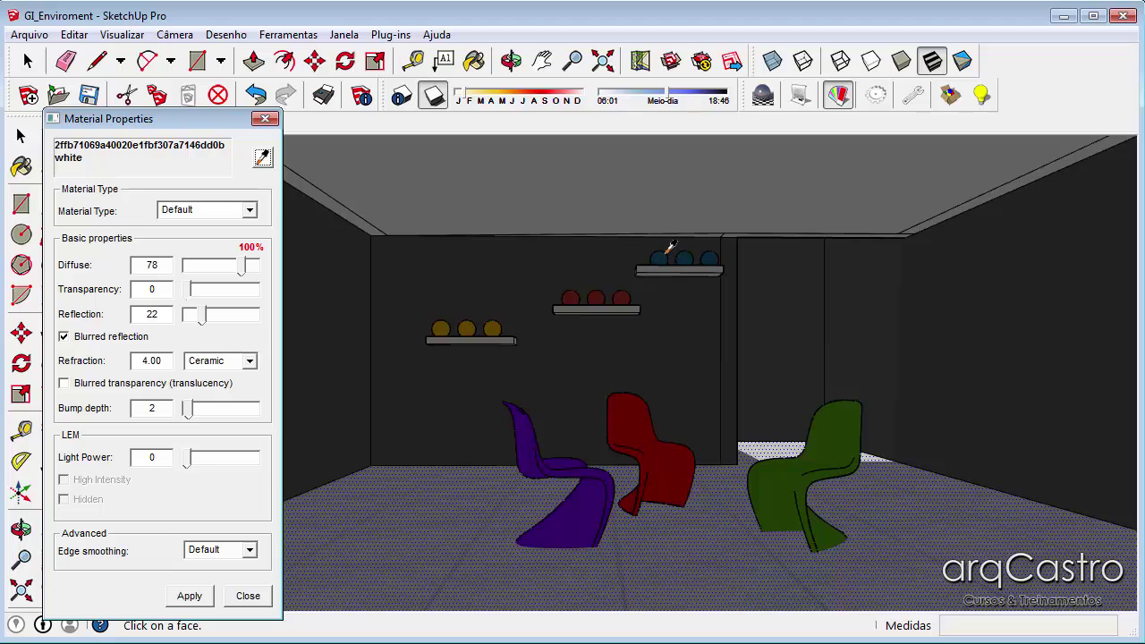
left_click(597, 292)
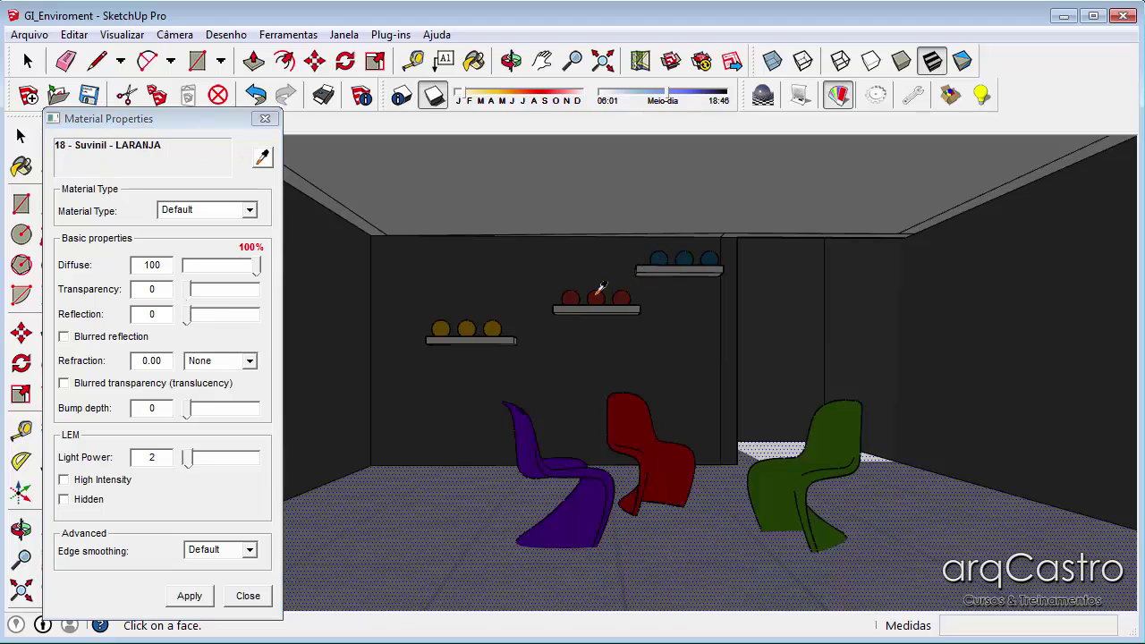
double_click(151, 457)
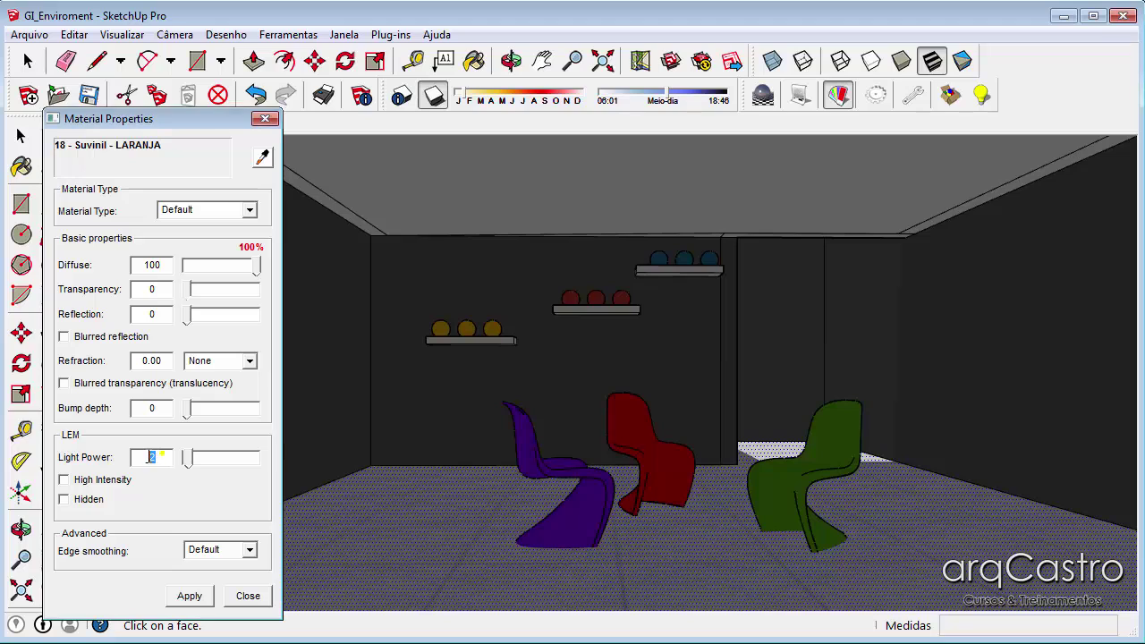
type("10")
left_click(189, 595)
Enable High Intensity light for the blue spheres' material, 56 - Suvinil - AZUL FRANÇA
left_click(661, 259)
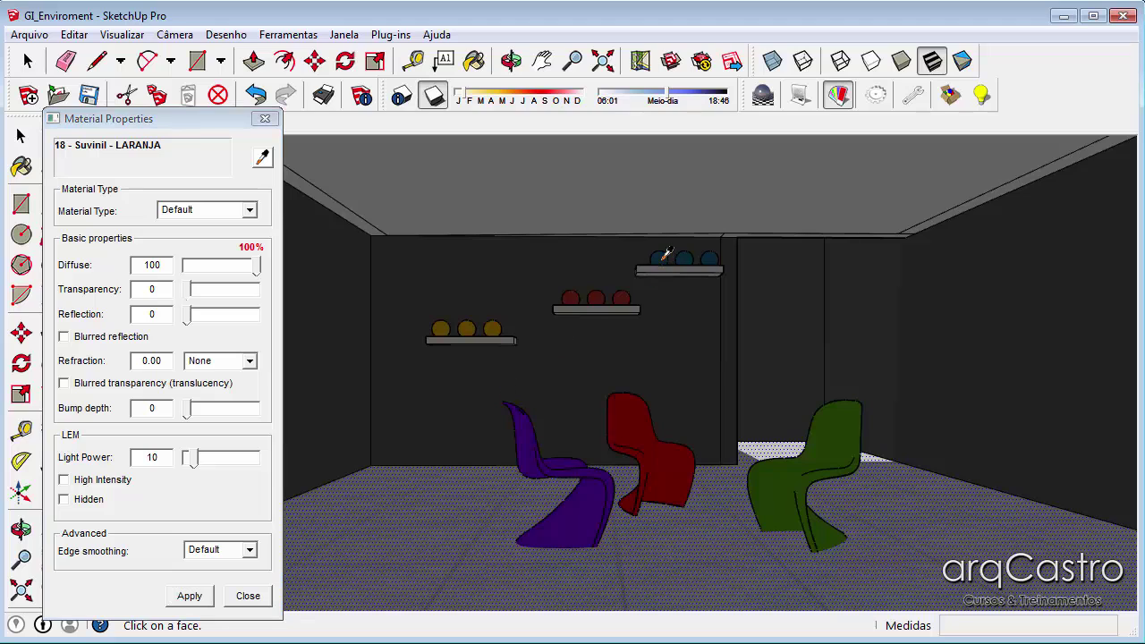
left_click(64, 481)
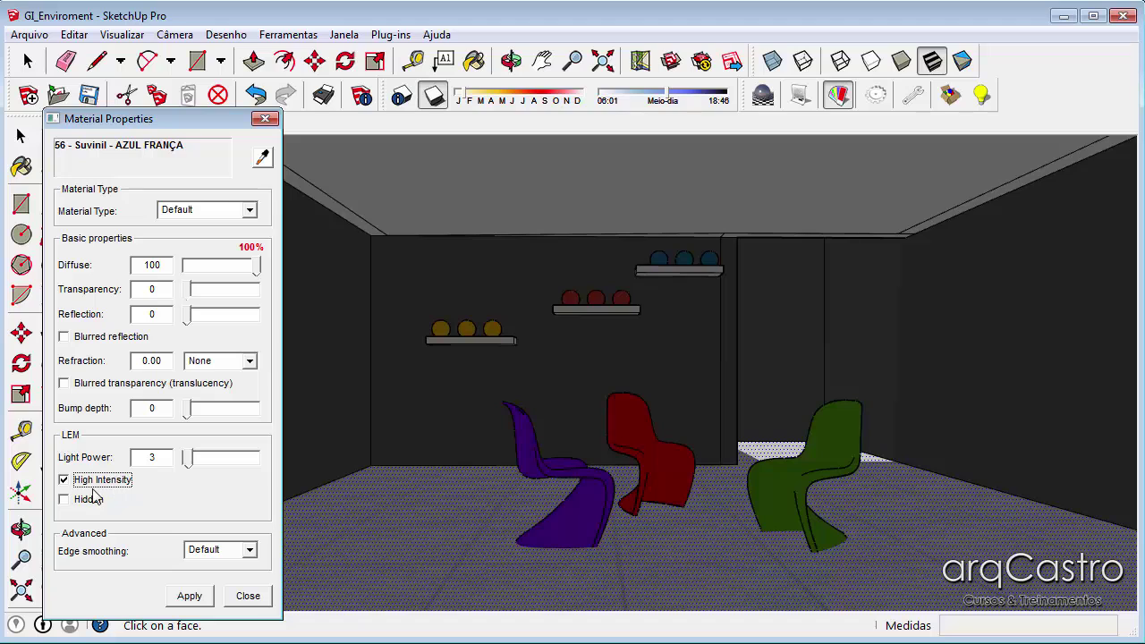
left_click(185, 597)
Give the yellow spheres' material, 31 - Suvinil - AMARELO, a light power of 3 and make its light source Hidden
left_click(445, 328)
double_click(152, 458)
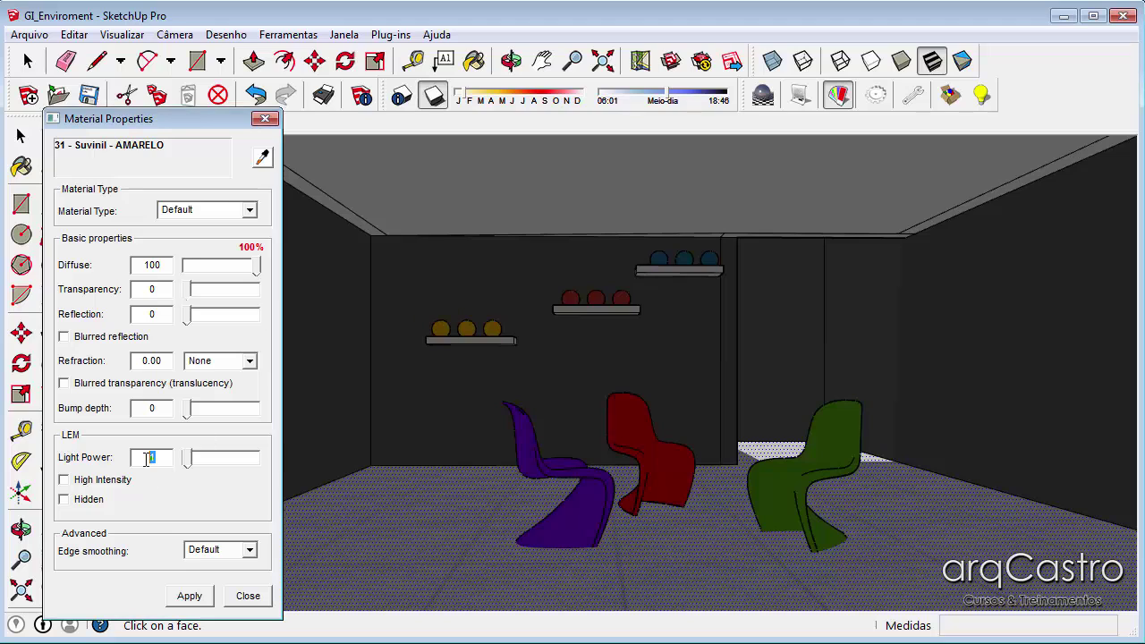
type("3")
left_click(89, 499)
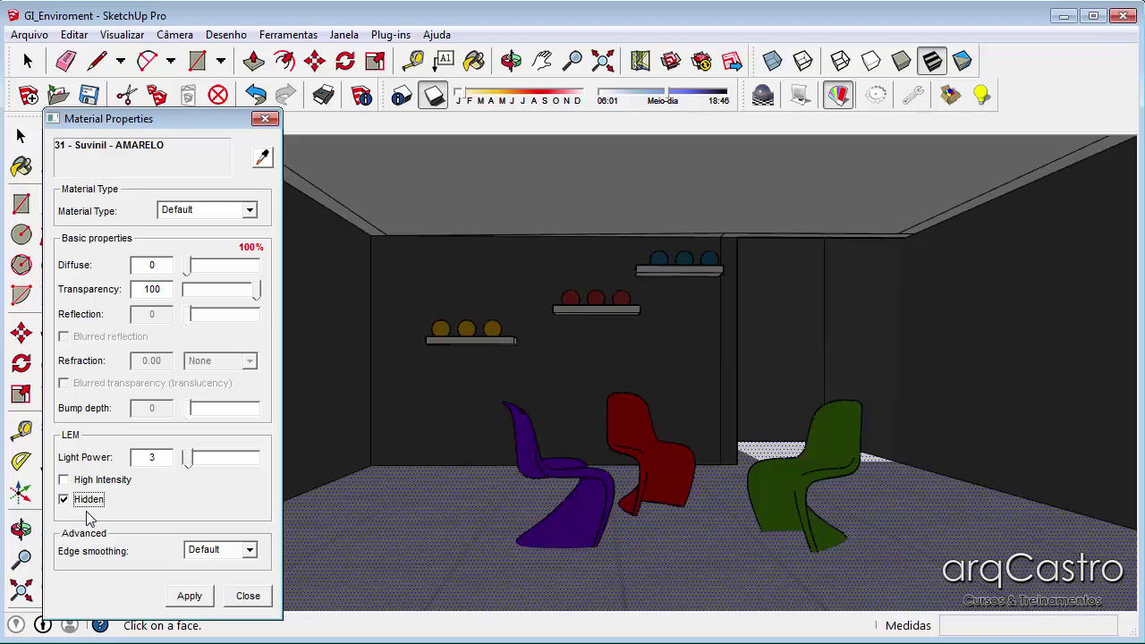
left_click(189, 597)
Render the scene again and compare the new image with the previous render
left_click(762, 95)
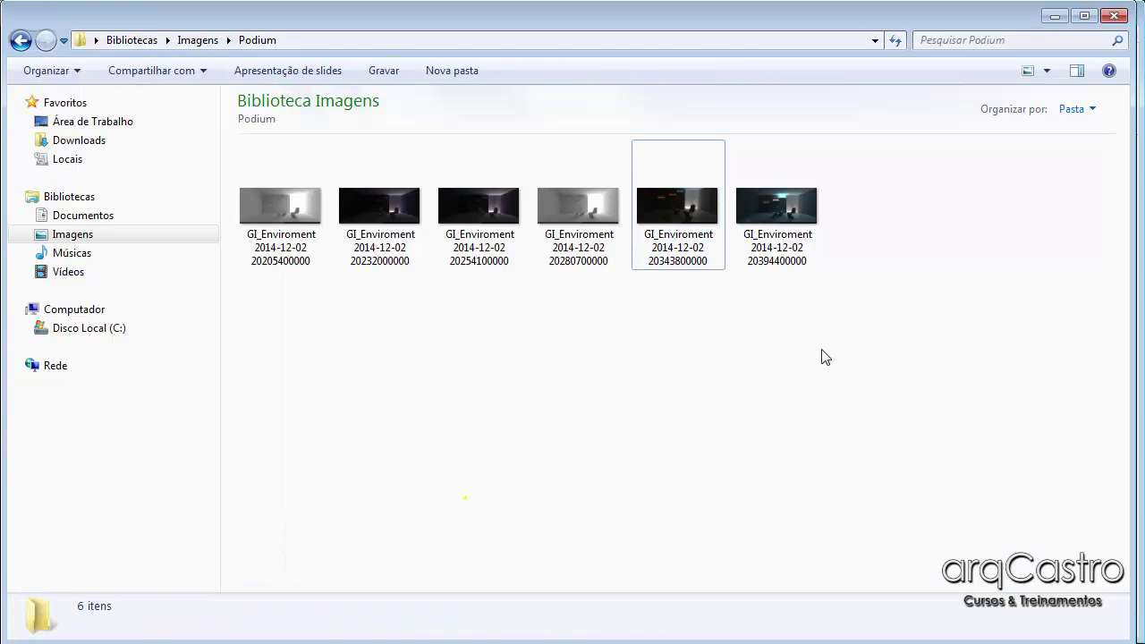
double_click(805, 254)
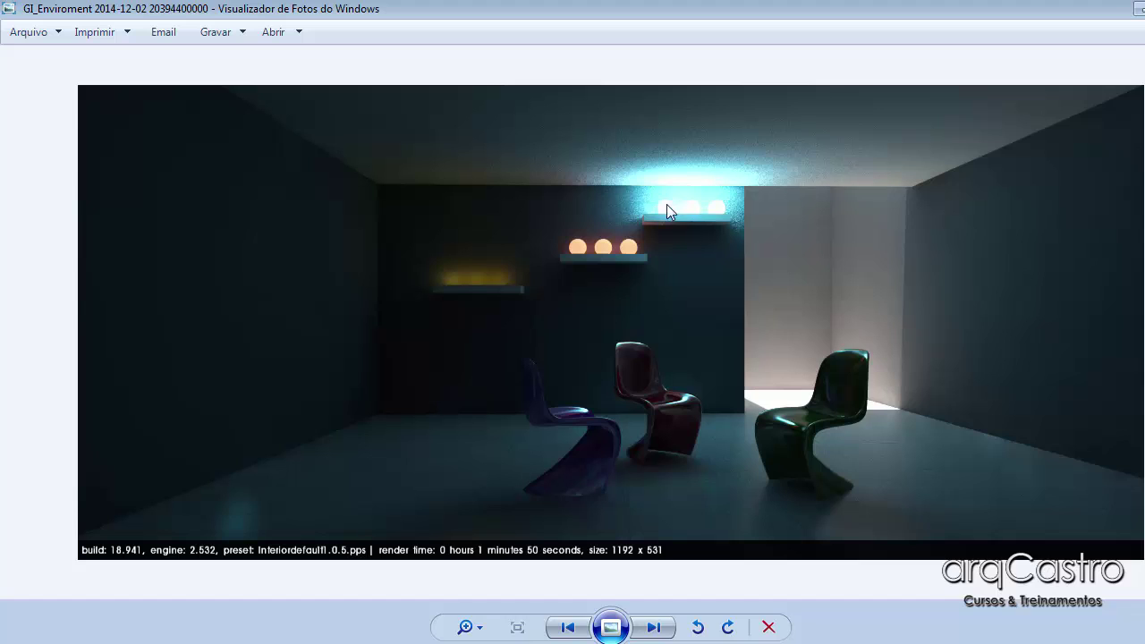
left_click(567, 627)
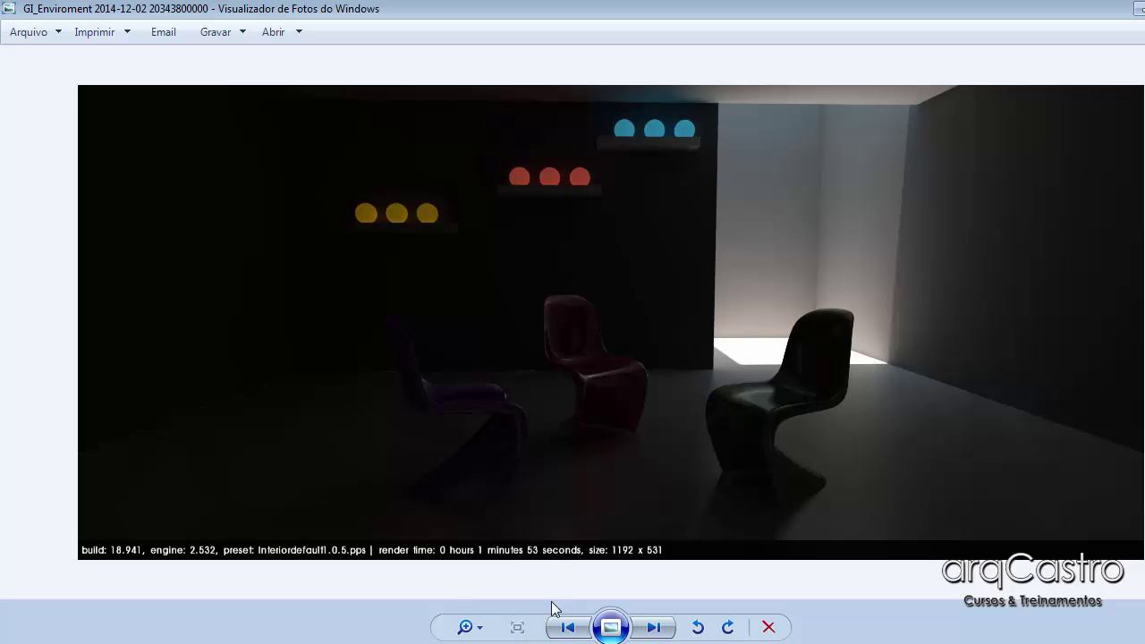
left_click(654, 627)
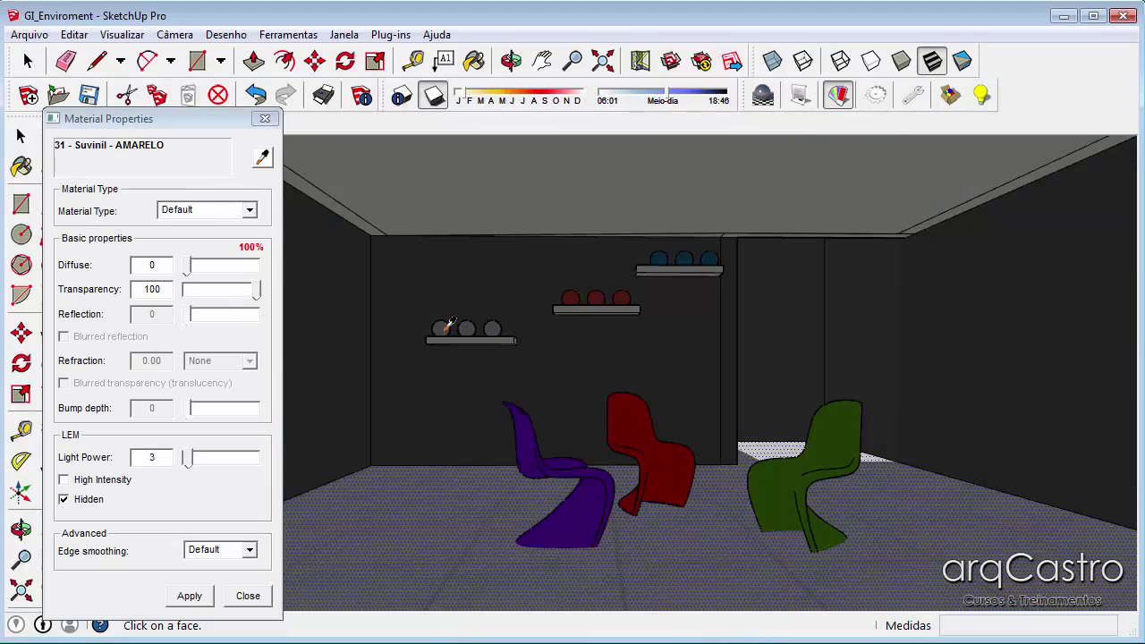
Try to turn off Hidden for the yellow spheres' material, 31 - Suvinil - AMARELO, and set its light power to 5
left_click(88, 499)
double_click(152, 457)
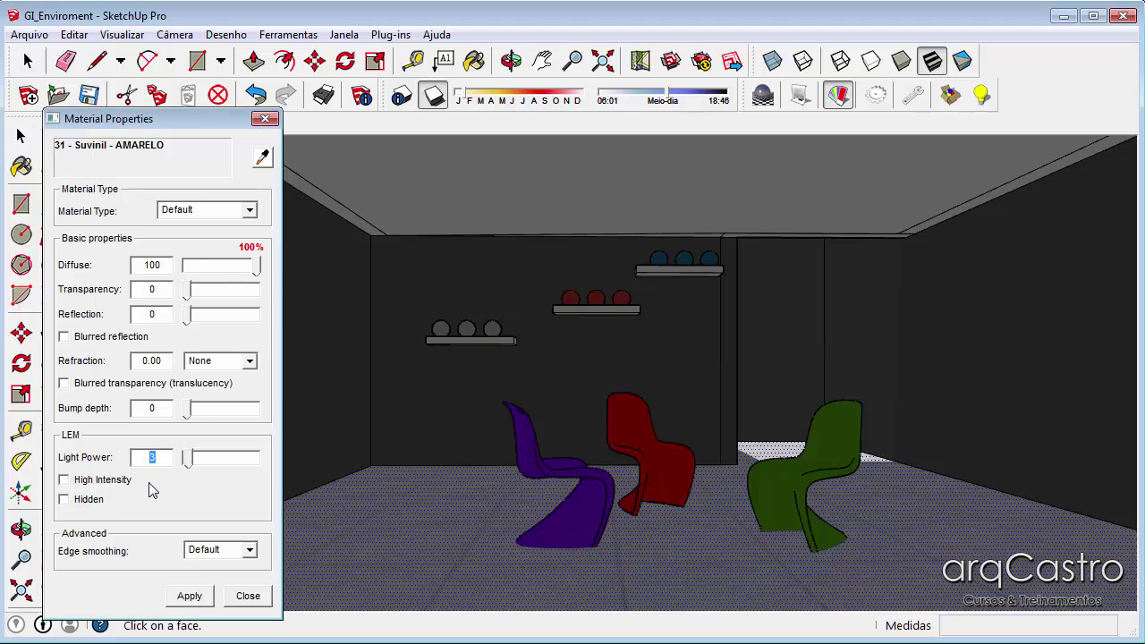
type("5")
Try to set the light power of the middle shelf spheres' material, 18 - Suvinil - LARANJA, to 5
left_click(566, 296)
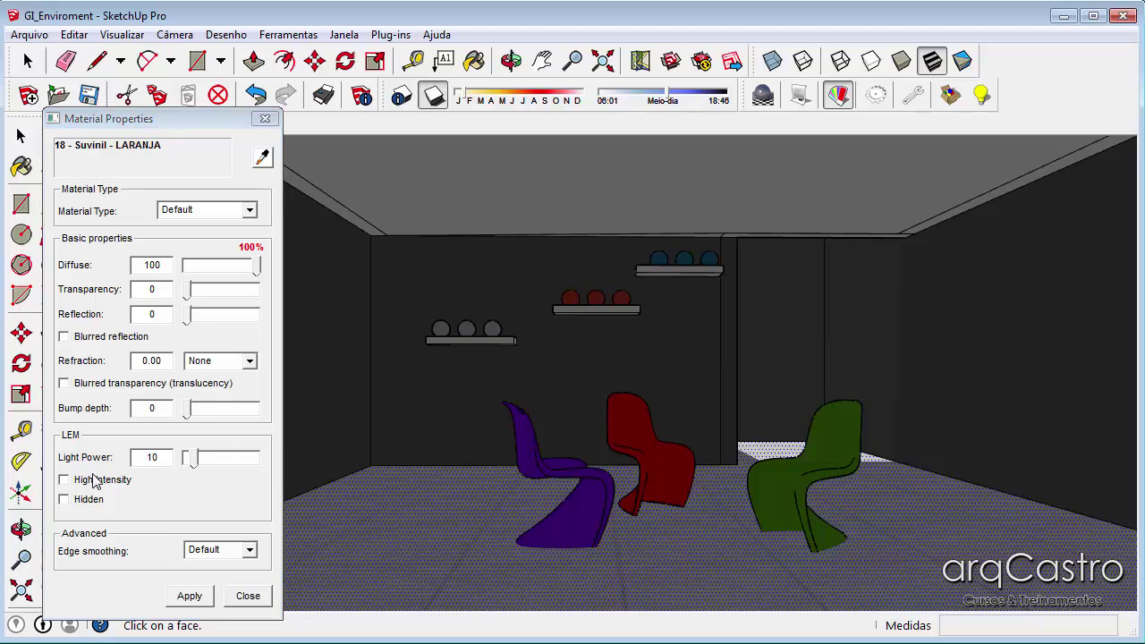
left_click_drag(163, 463, 142, 456)
type("5")
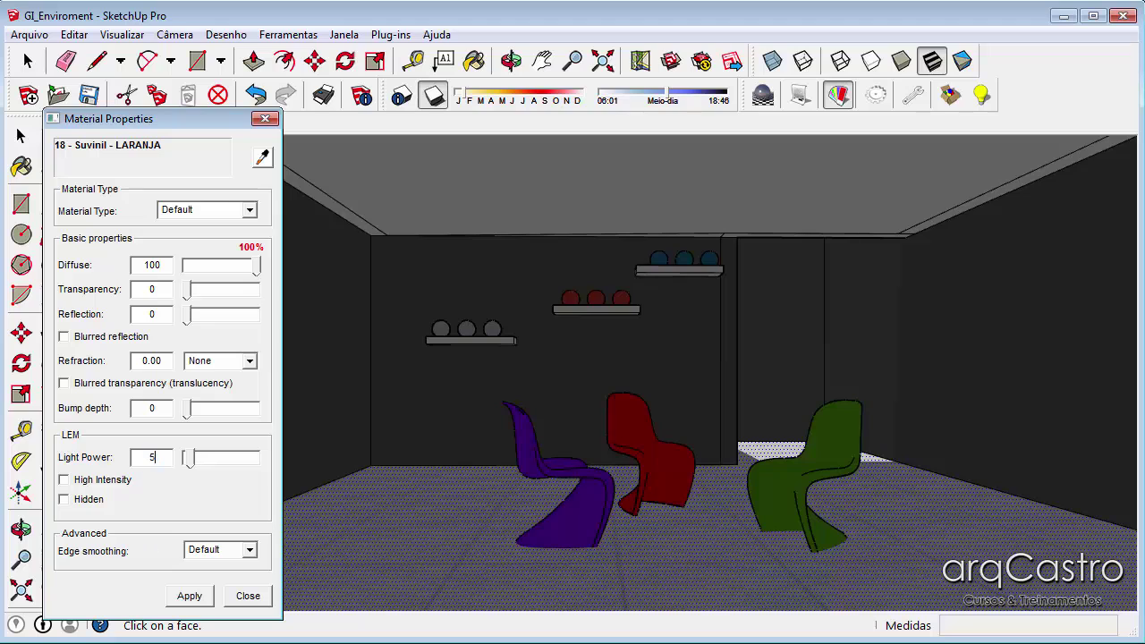
Sample the blue spheres' material and compare the latest render with the earlier ones in the Windows photo viewer
left_click(664, 259)
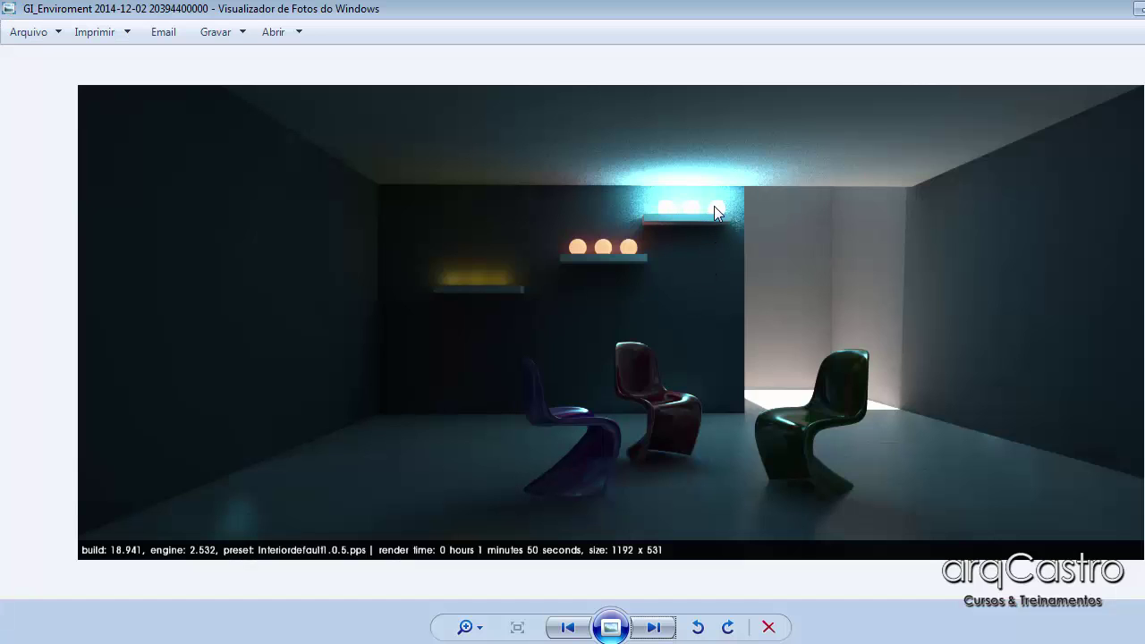
key("Left")
key("Left")
key("Left")
key("Right")
key("alt+Tab")
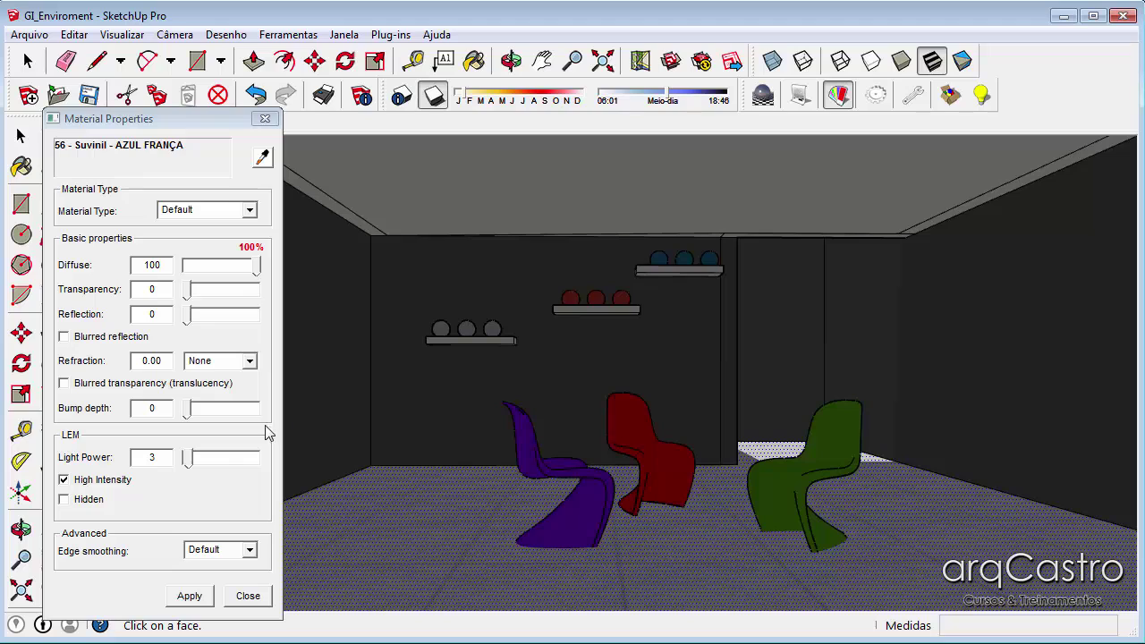
Try to set the blue spheres' light power to 5 with High Intensity on, and check the middle shelf spheres' material
double_click(153, 457)
type("5")
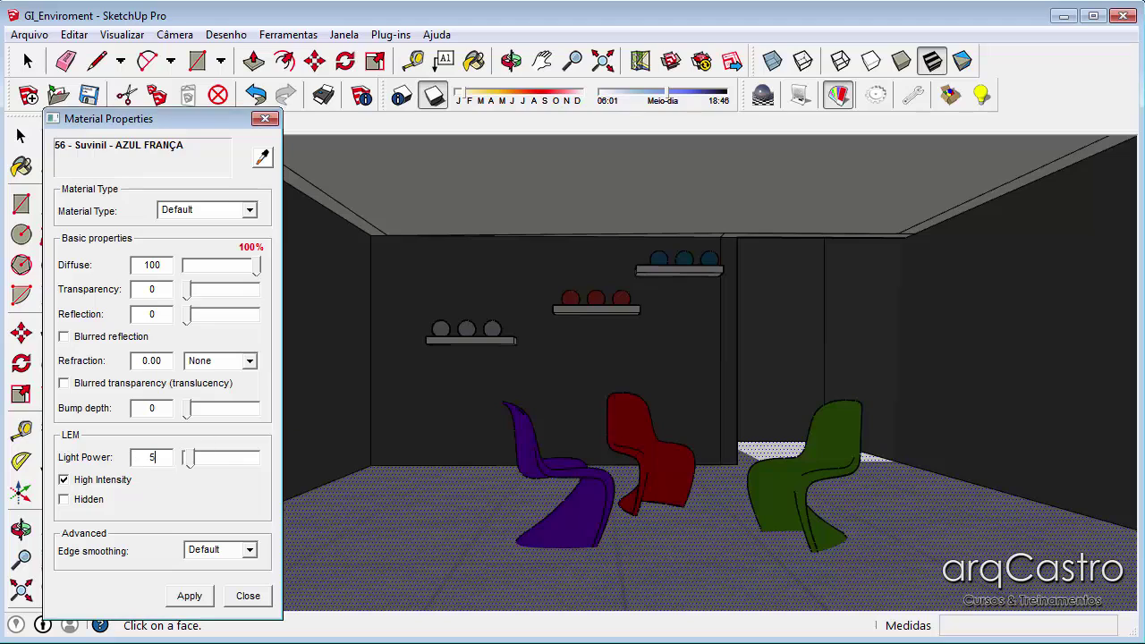
left_click(606, 297, "alt")
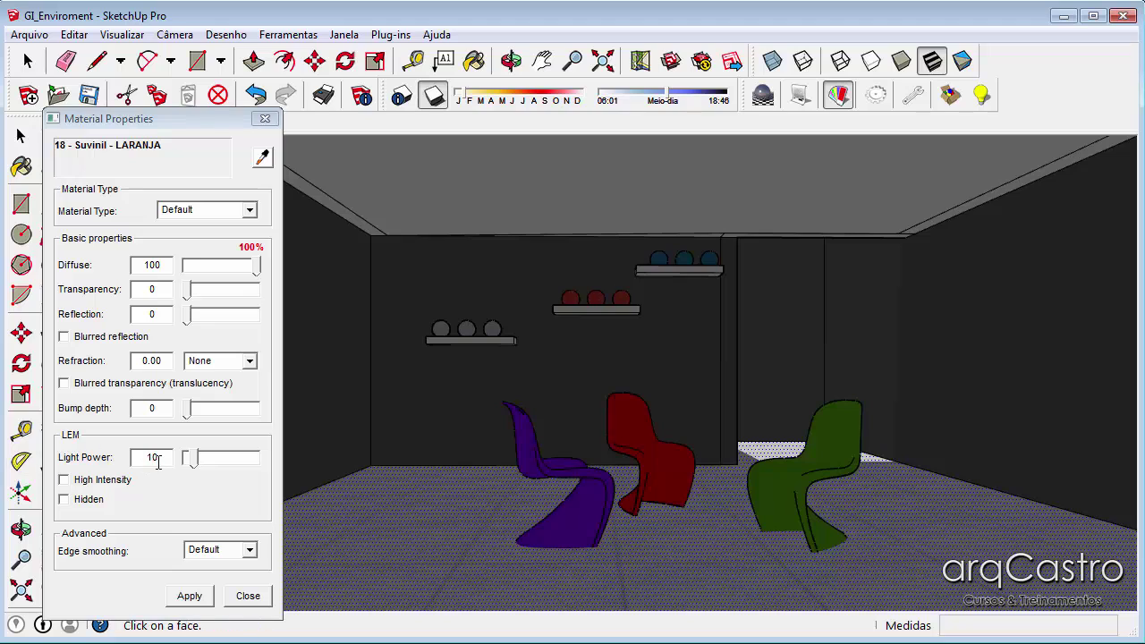
Turn off High Intensity for the blue spheres' material, 56 - Suvinil - AZUL FRANÇA, and apply a light power of 5
left_click(683, 259, "alt")
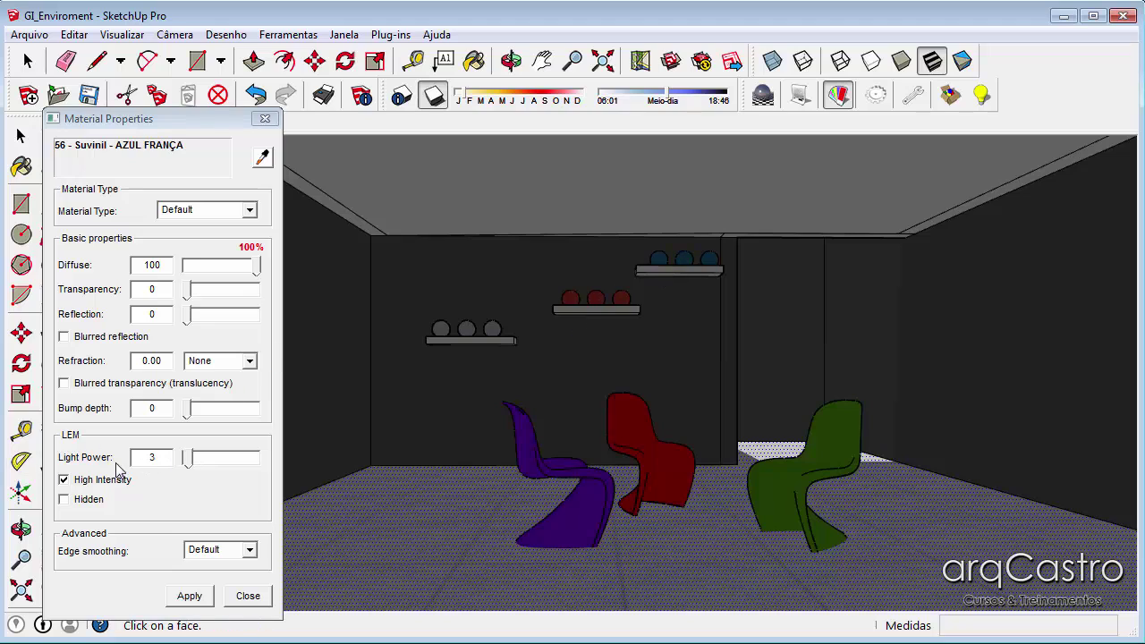
left_click(134, 479)
double_click(148, 457)
type("5")
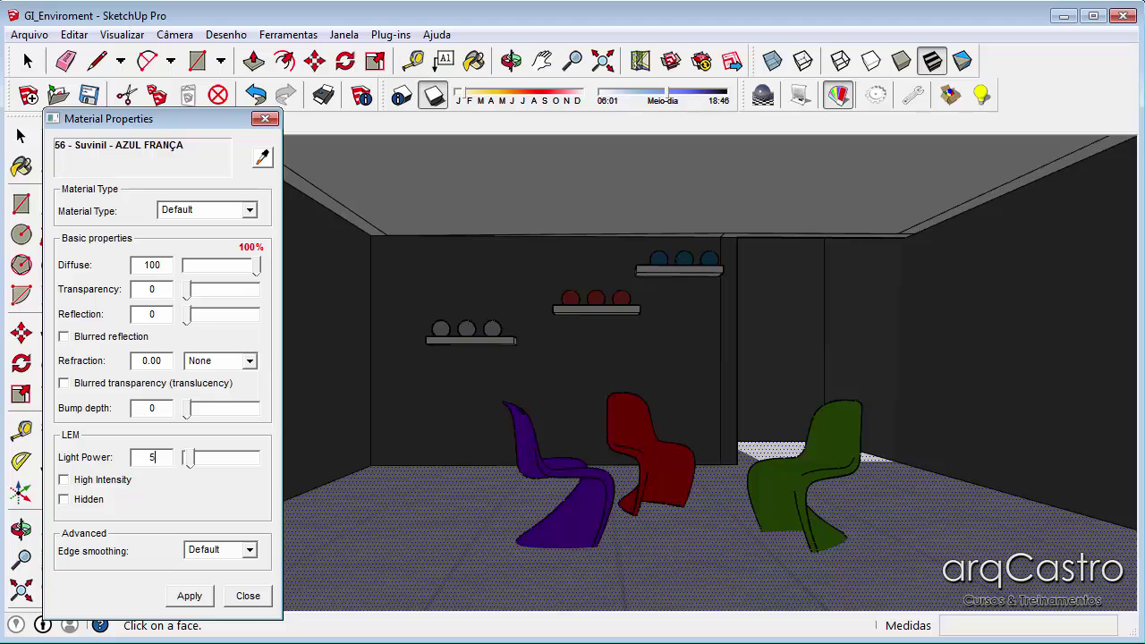
left_click(189, 595)
Apply a light power of 5 to the middle shelf spheres' material, 18 - Suvinil - LARANJA
left_click(598, 291, "alt")
double_click(152, 456)
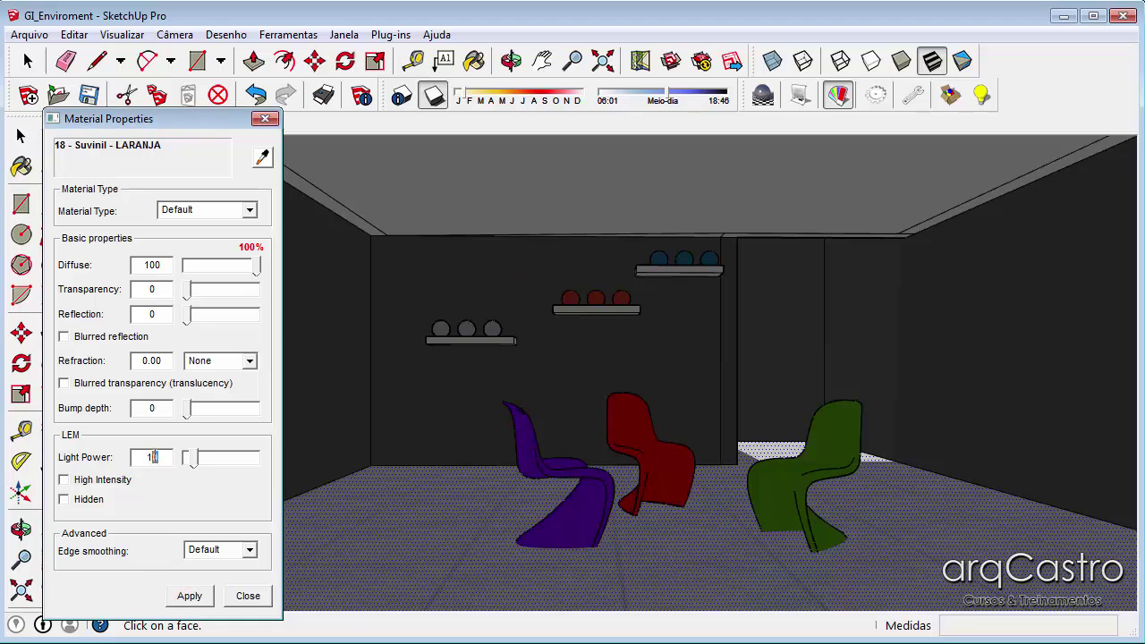
type("5")
left_click(189, 596)
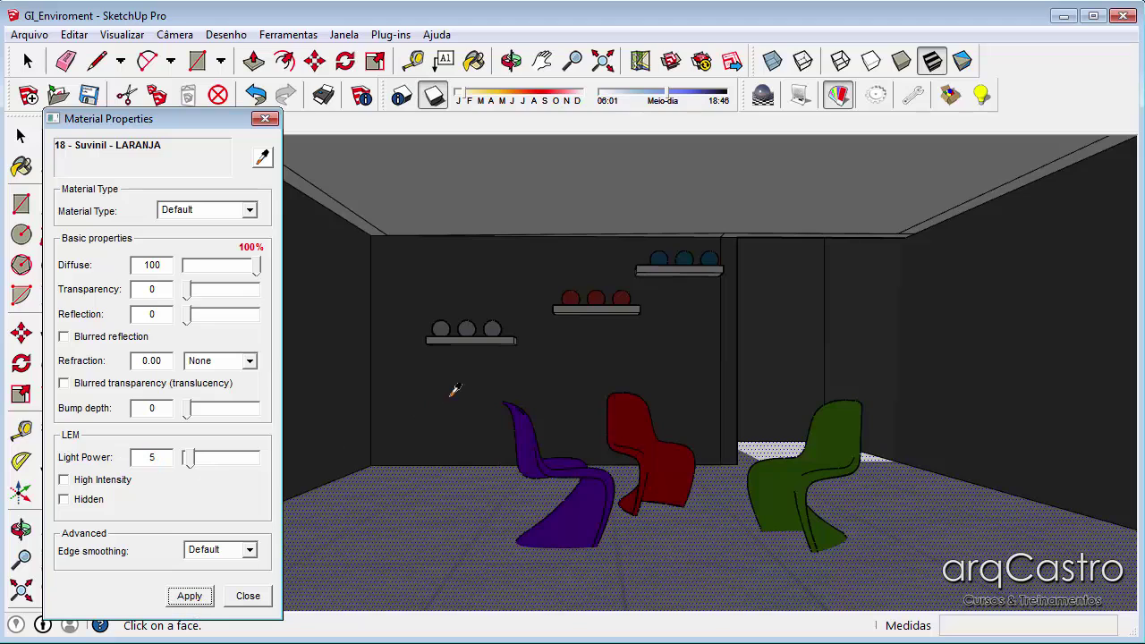
Turn off Hidden for the yellow spheres' material, 31 - Suvinil - AMARELO, apply a light power of 5 and close the material properties
left_click(476, 326, "alt")
left_click(97, 497)
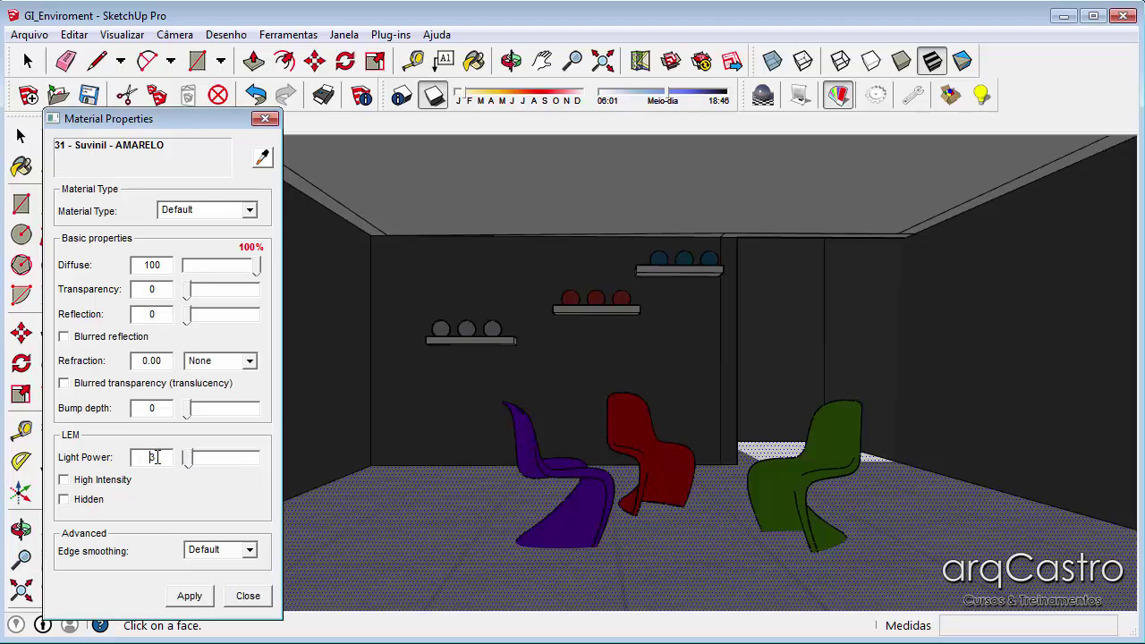
double_click(144, 456)
type("5")
left_click(192, 597)
left_click(265, 120)
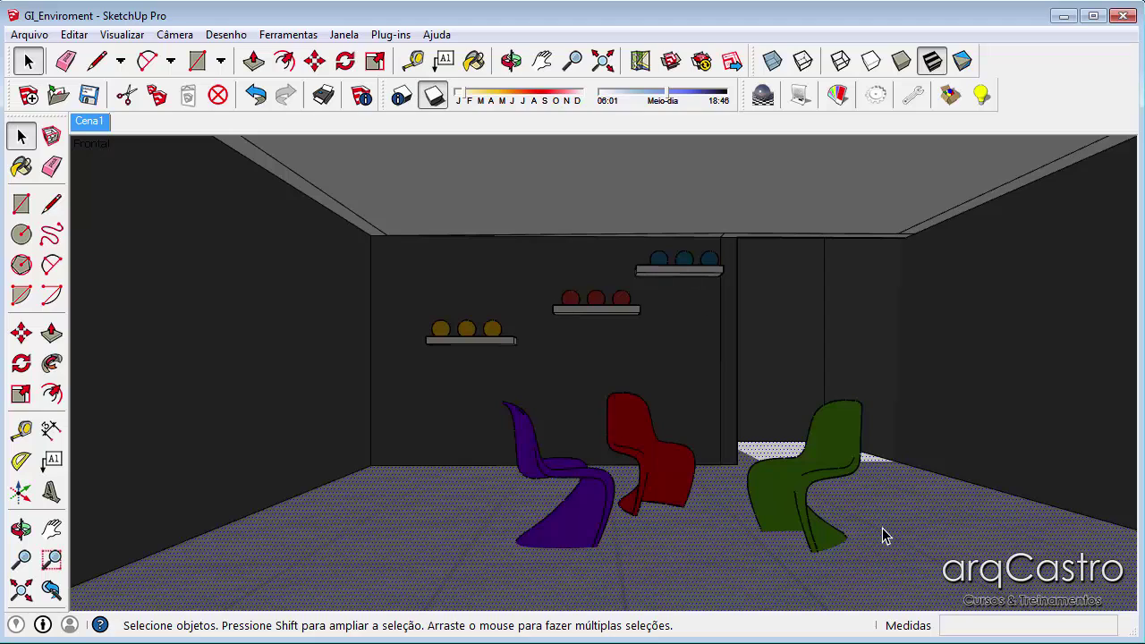
Shift the sun's time to the afternoon and set the Podium sun/sky intensity and exposure near the middle of their ranges
left_click(689, 99)
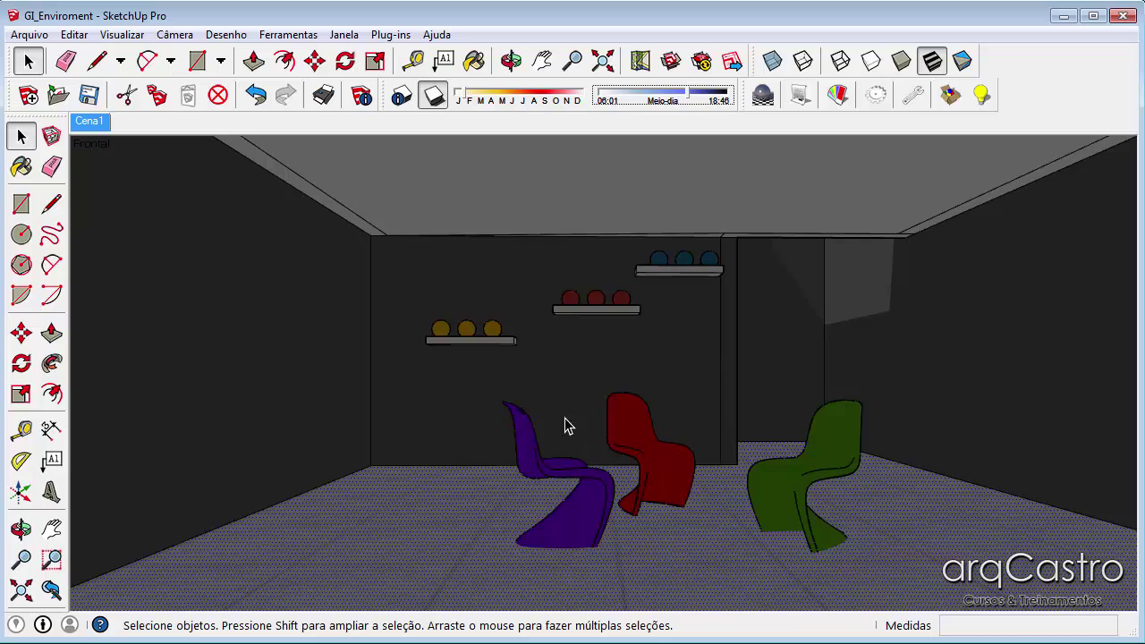
left_click(875, 94)
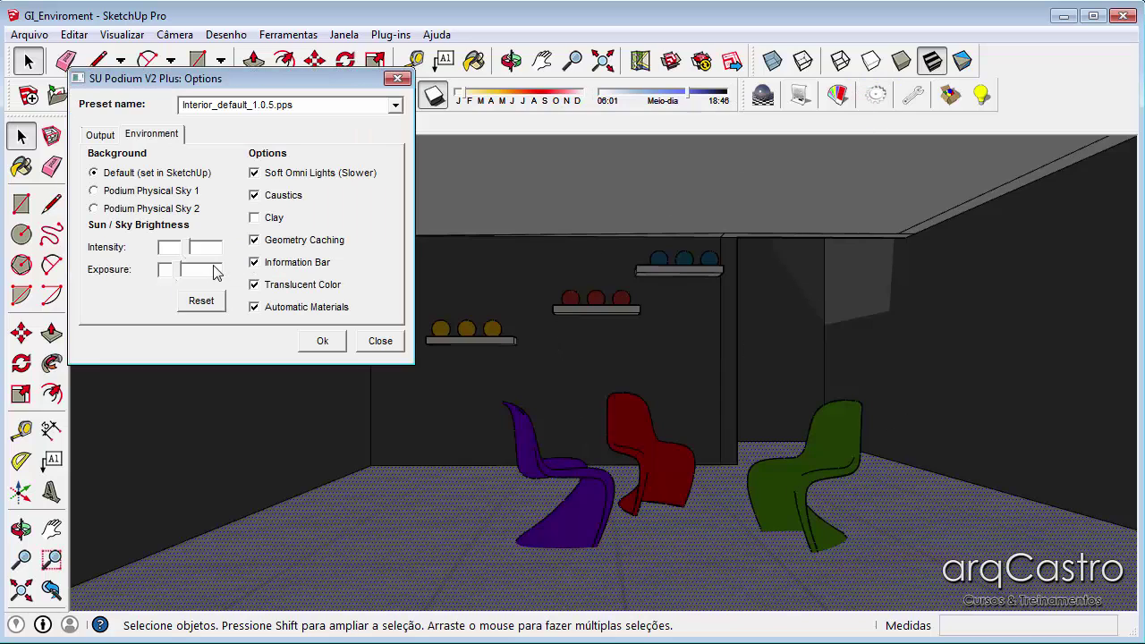
left_click(188, 268)
left_click(186, 246)
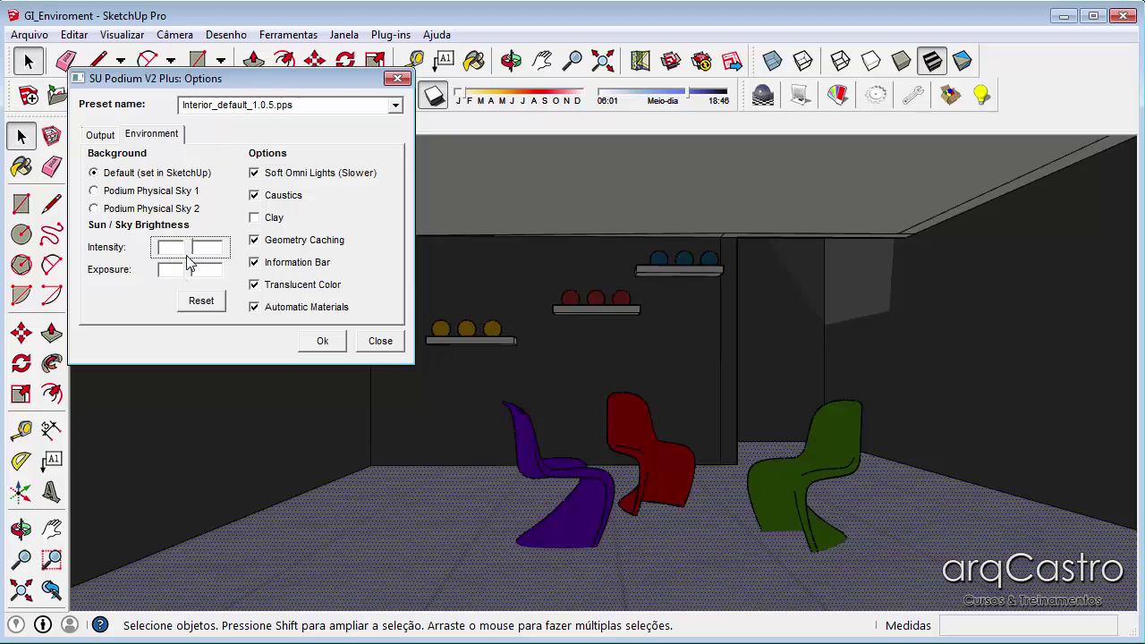
left_click(189, 268)
left_click(320, 341)
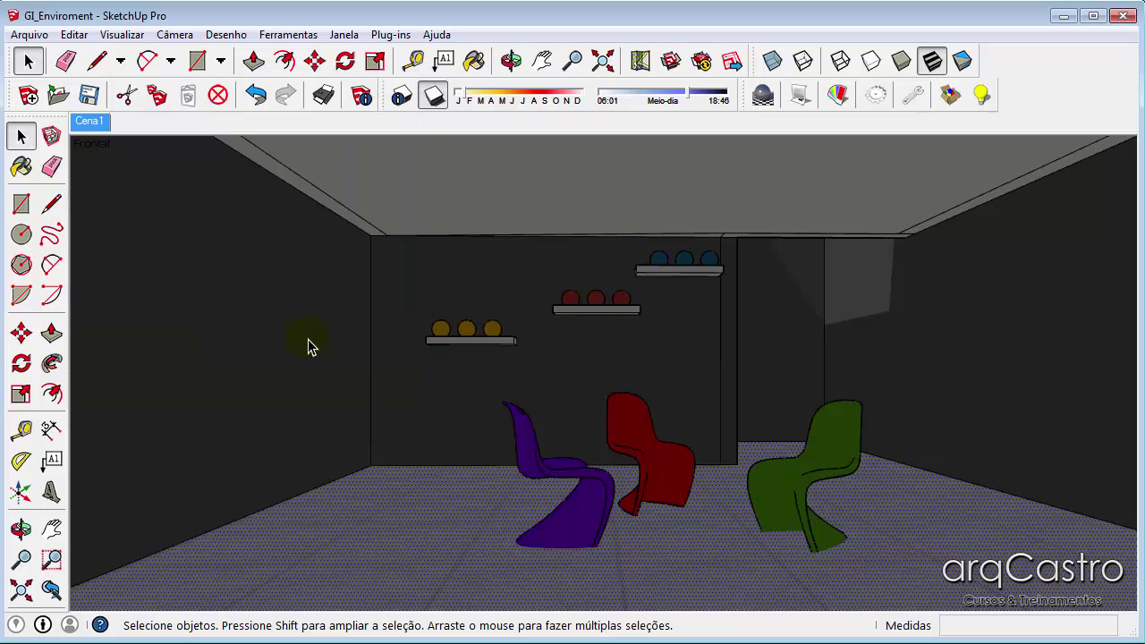
Render the scene and open the newest GI_Enviroment image from the Podium pictures folder
left_click(762, 95)
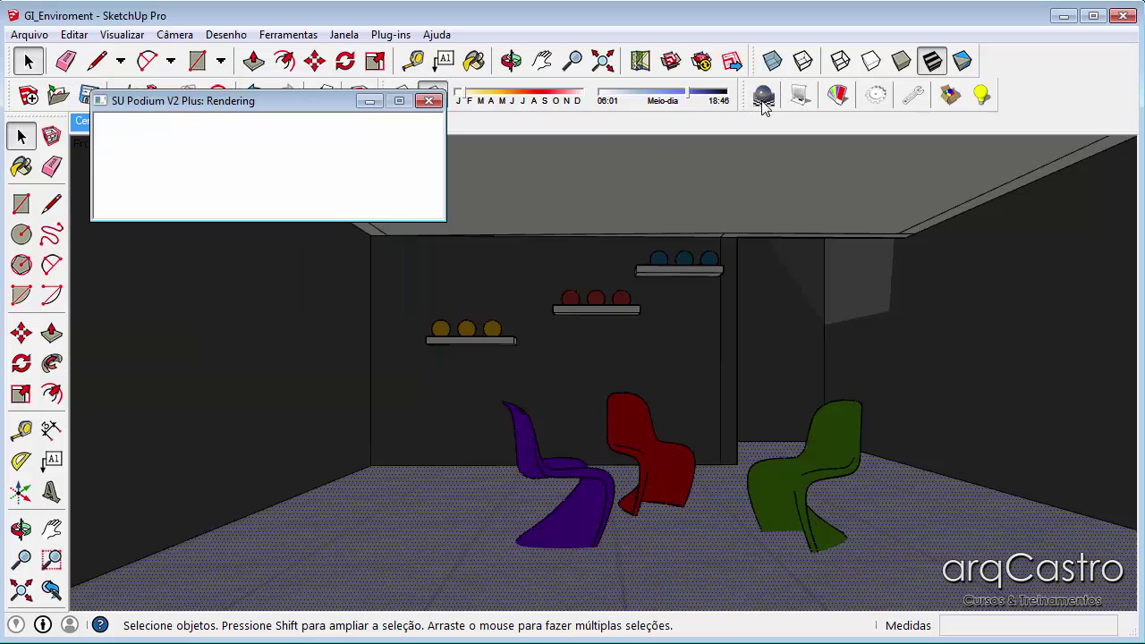
right_click(523, 643)
left_click(510, 637)
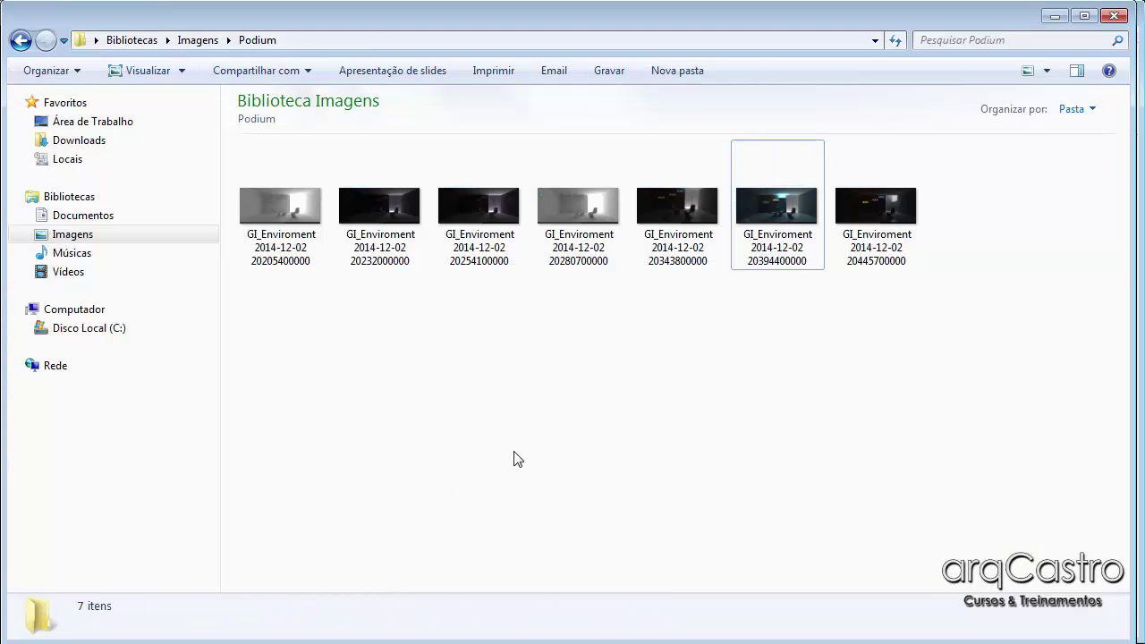
double_click(878, 238)
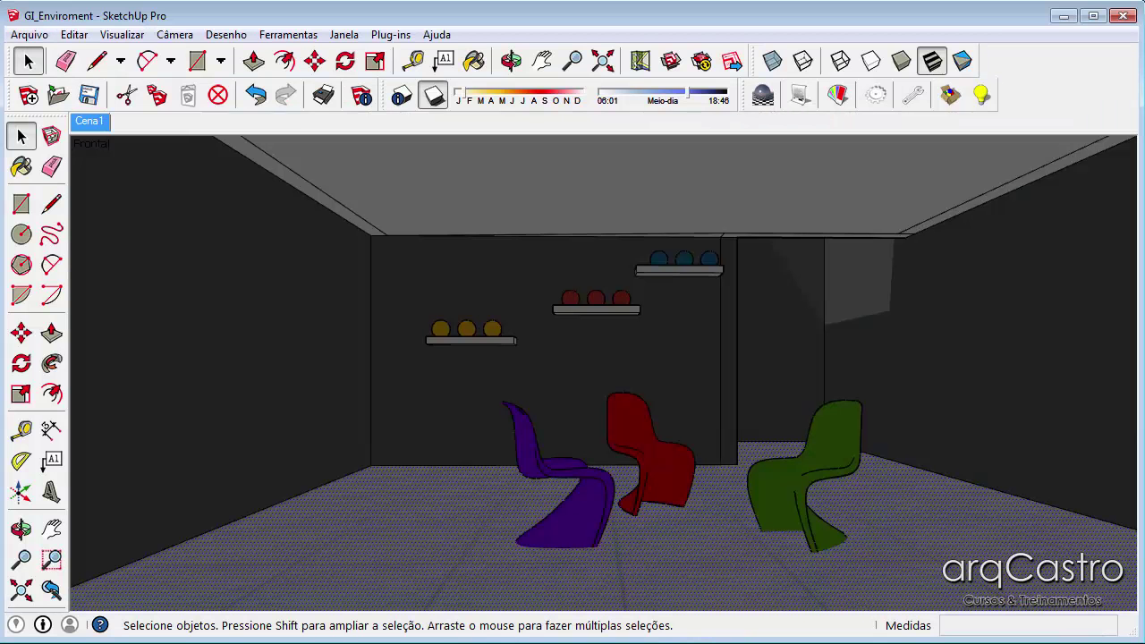
Raise the Podium sun/sky intensity and exposure to somewhat above the middle of their ranges and confirm the options
left_click(876, 94)
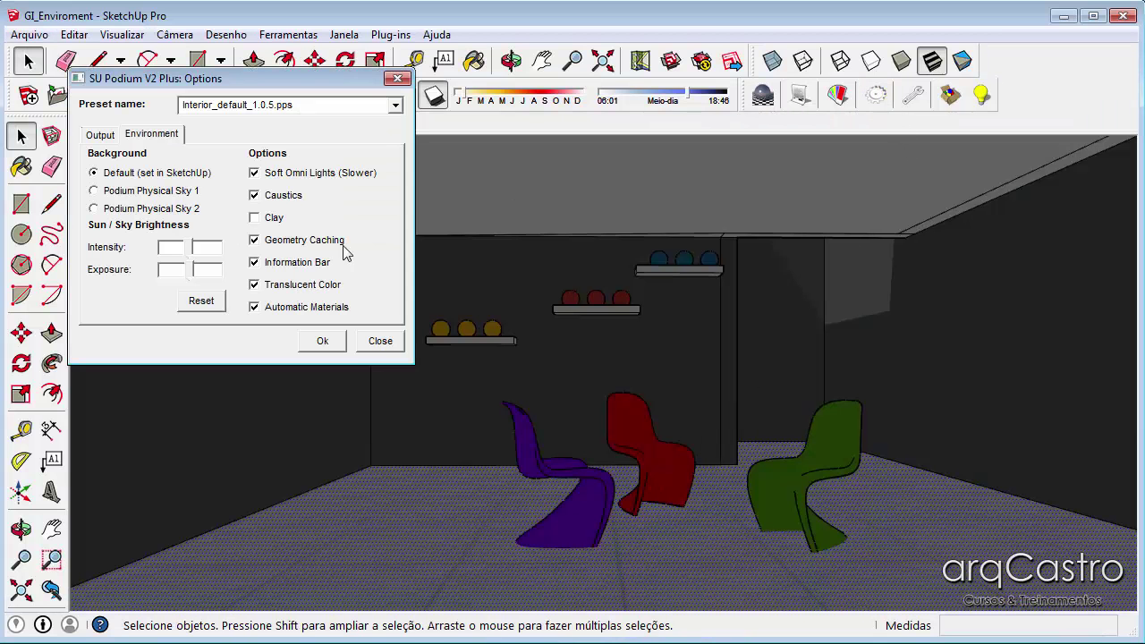
left_click(188, 270)
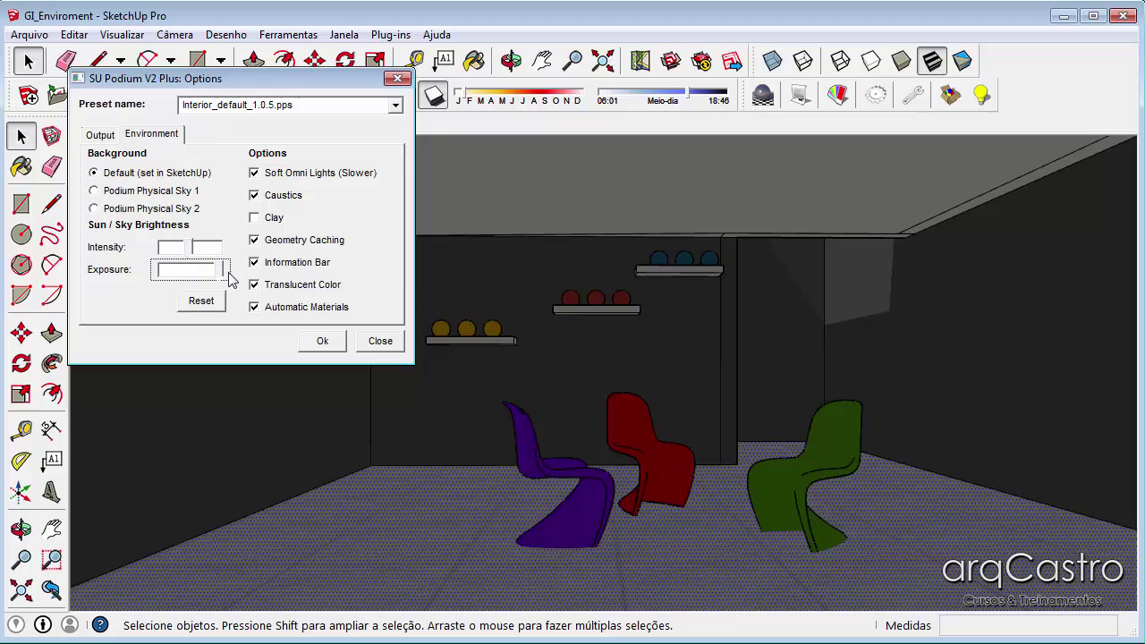
left_click(192, 253)
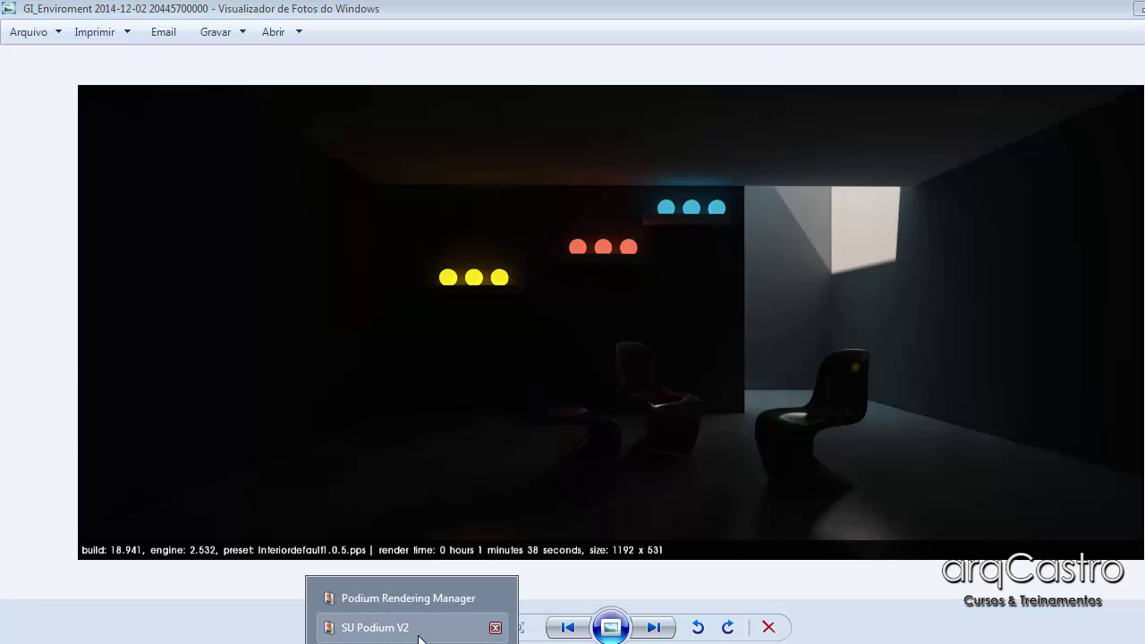
left_click(417, 631)
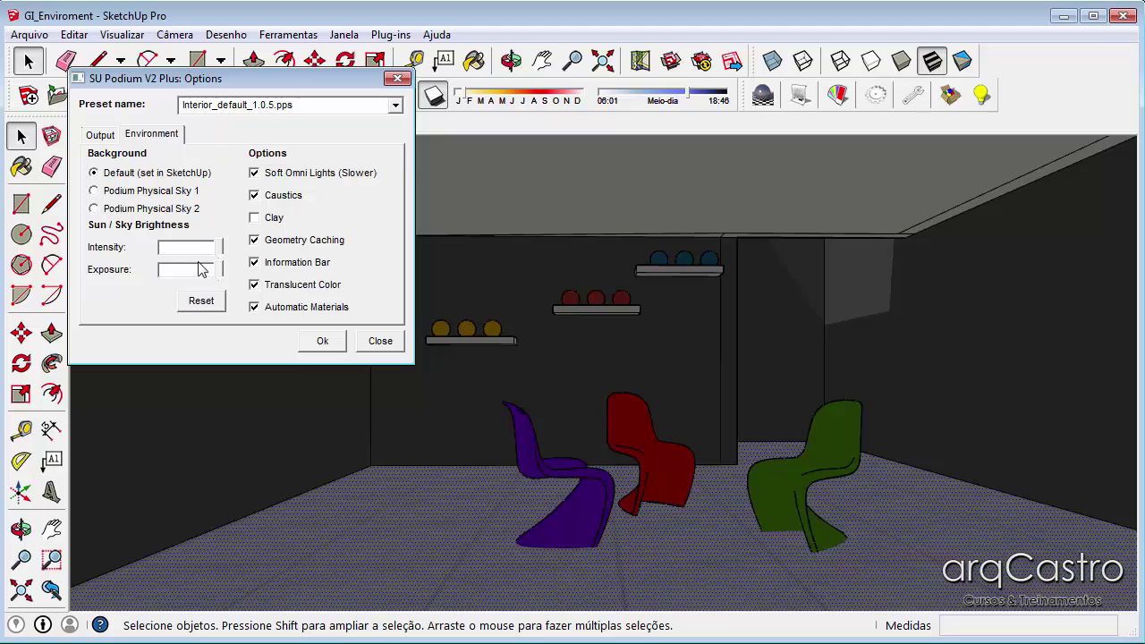
left_click(199, 249)
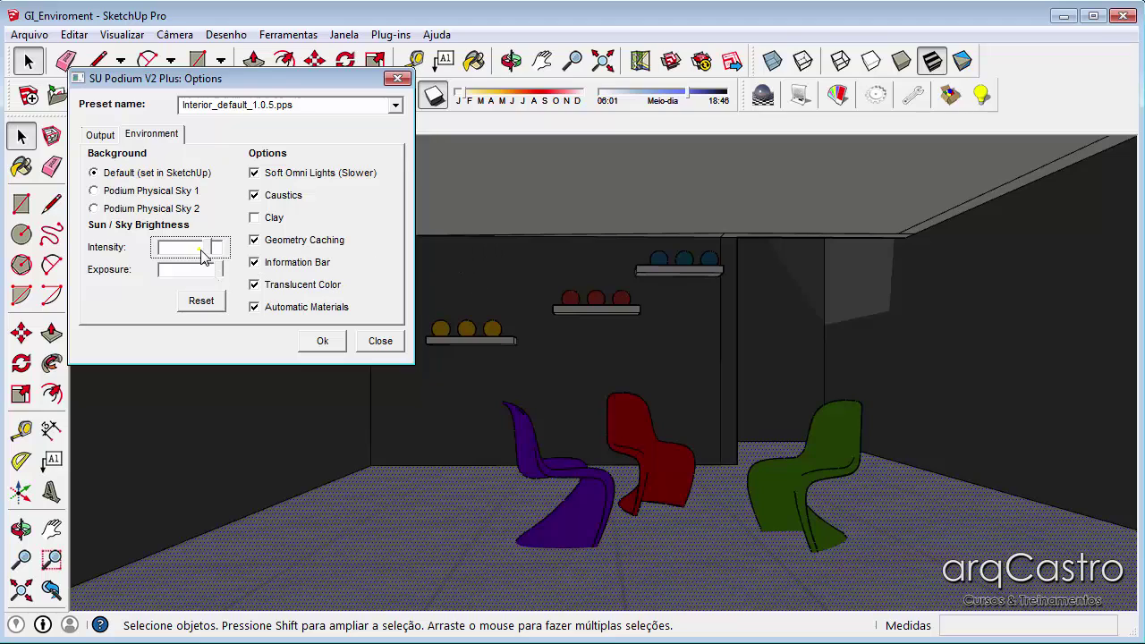
mouse_move(216, 269)
left_mouse_down()
mouse_move(201, 271)
mouse_move(205, 256)
mouse_move(195, 269)
left_mouse_up()
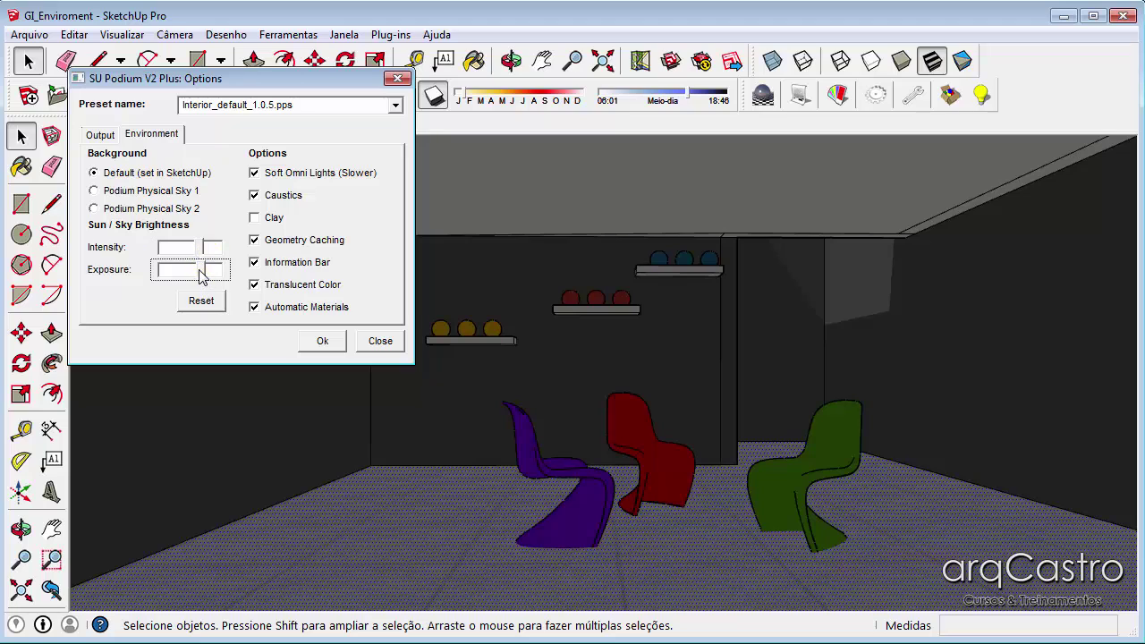
left_click(321, 341)
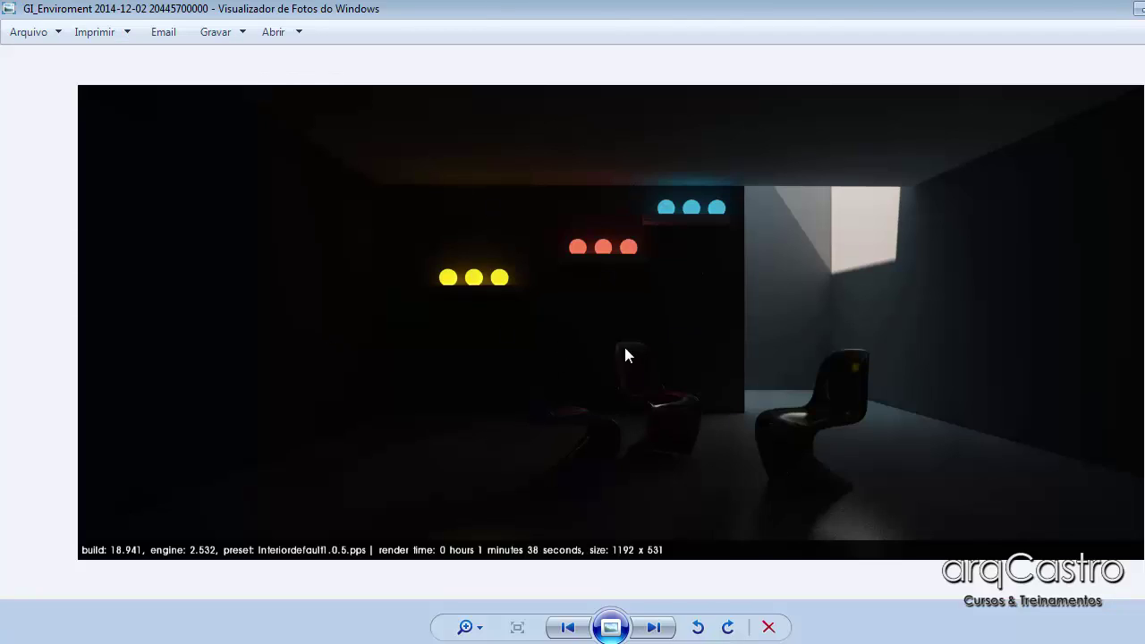
Return to SketchUp and review the Podium environment options and the light-emitting settings of the yellow spheres' material
left_click(503, 643)
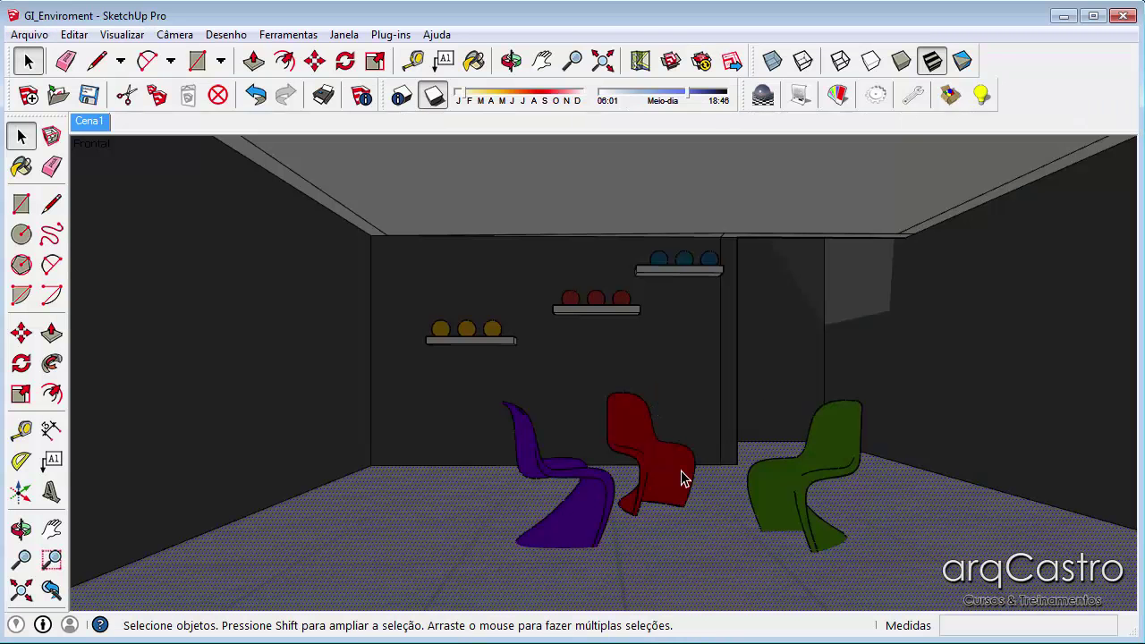
left_click(876, 95)
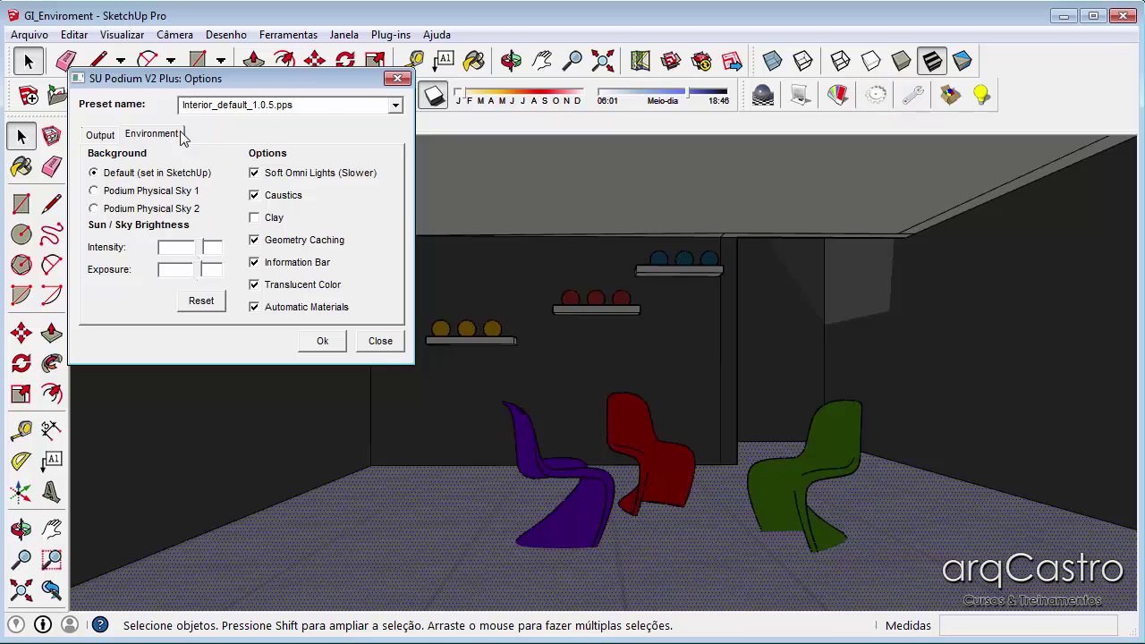
left_click(396, 78)
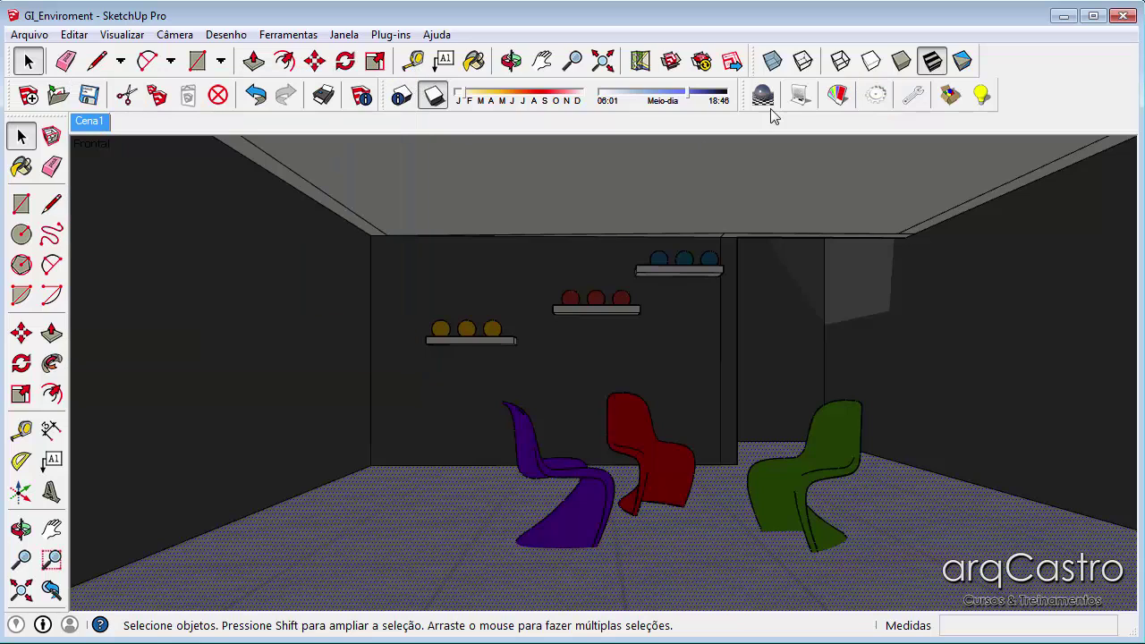
left_click(837, 96)
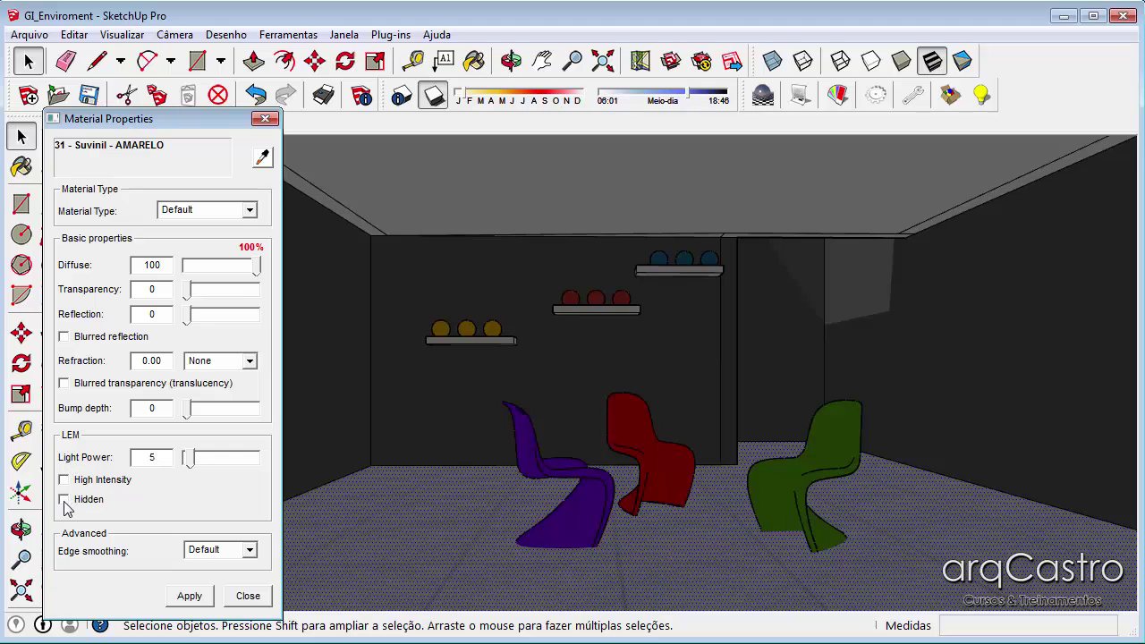
left_click(264, 118)
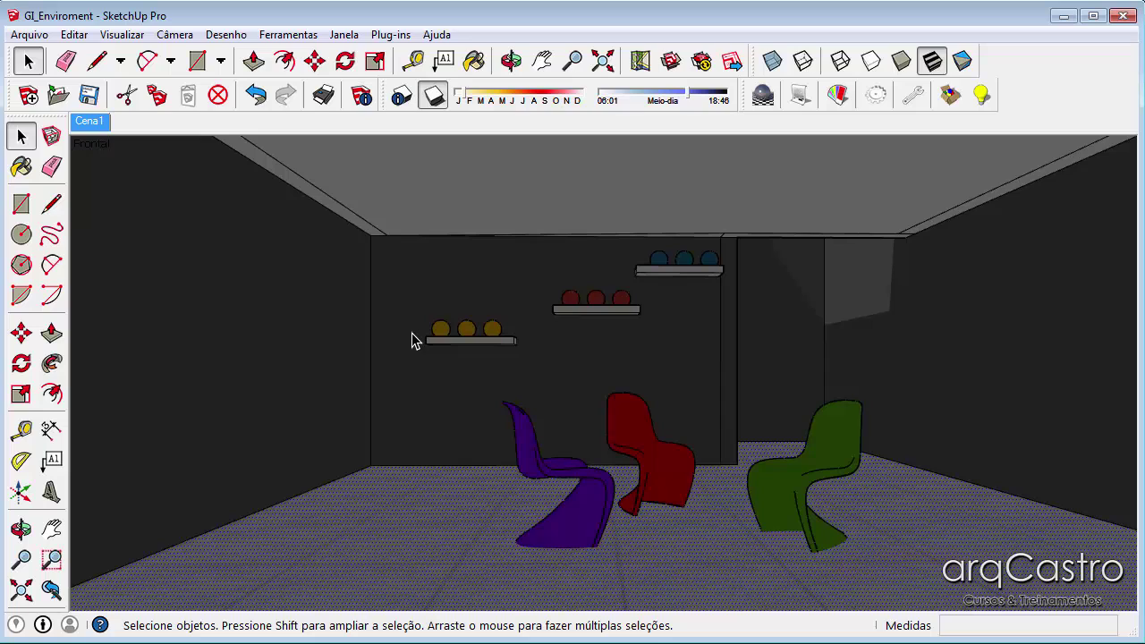
Draw a rectangle about 9.18 m by 9.07 m on the floor beneath the three chairs
key("r")
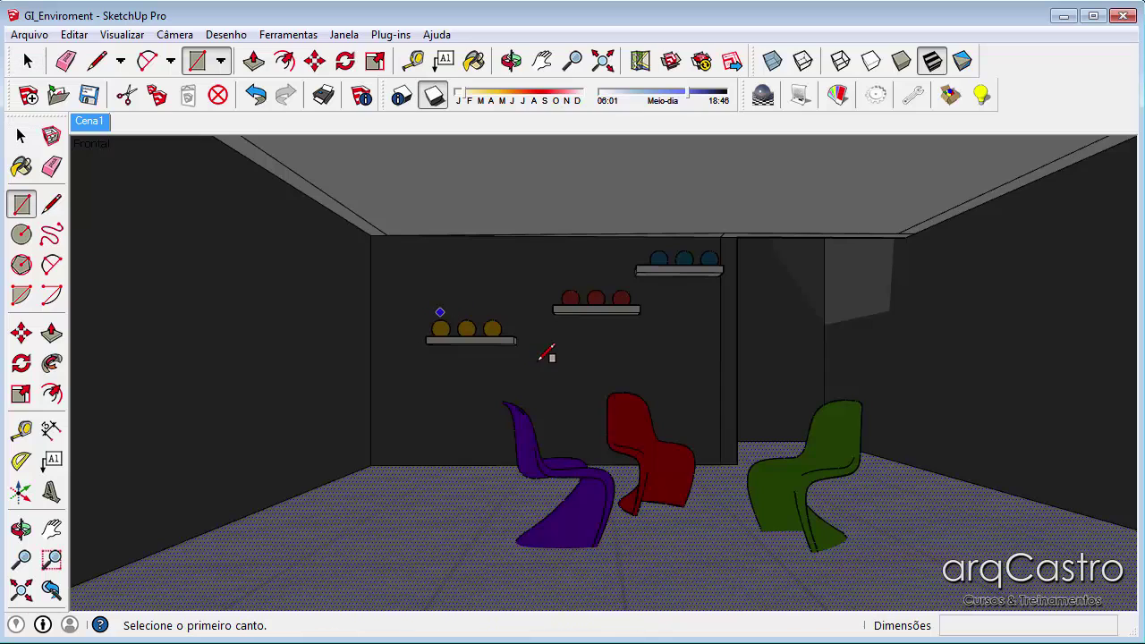
middle_click_drag(545, 352, 608, 442)
middle_click_drag(619, 286, 504, 307)
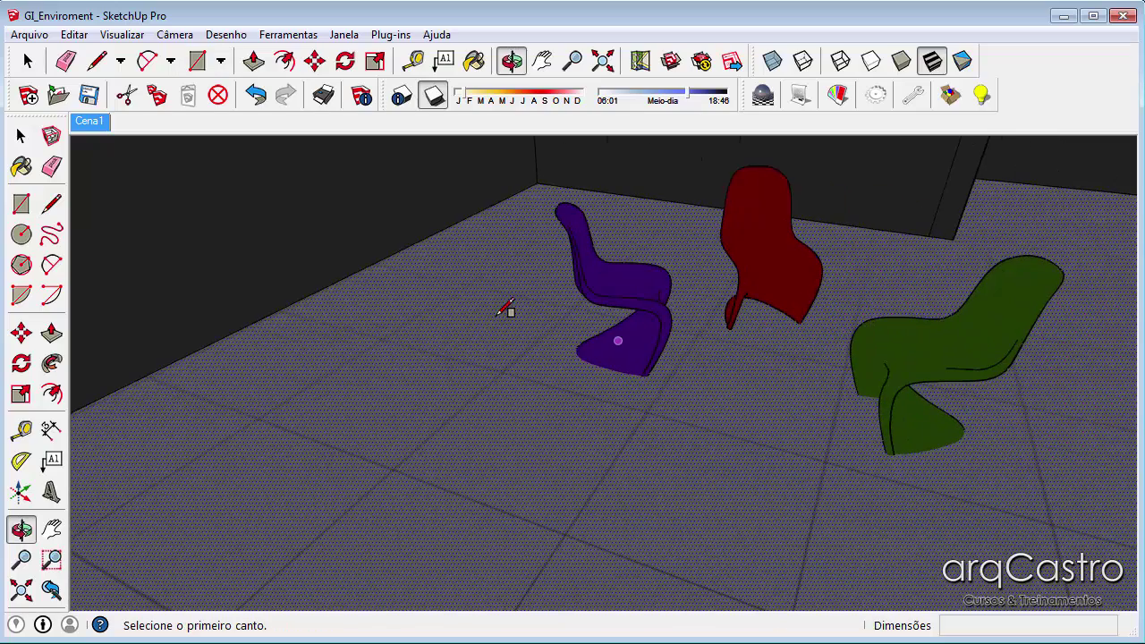
left_click(368, 441)
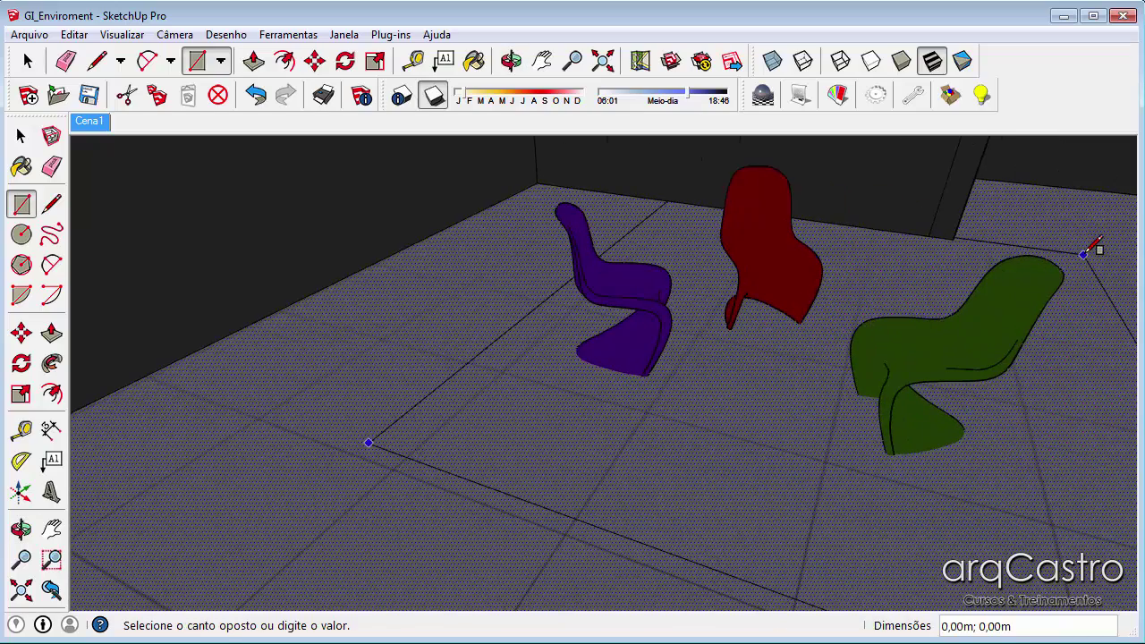
left_click(1086, 293)
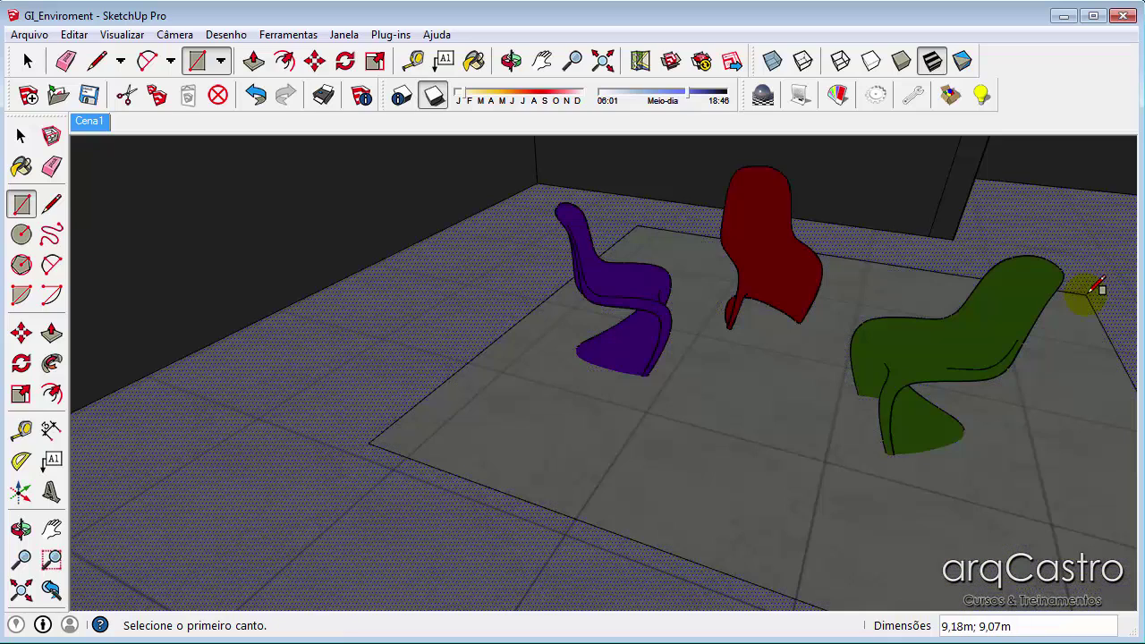
Turn the new floor rectangle beneath the chairs, with its face and edges, into a group
key("space")
right_click(685, 432)
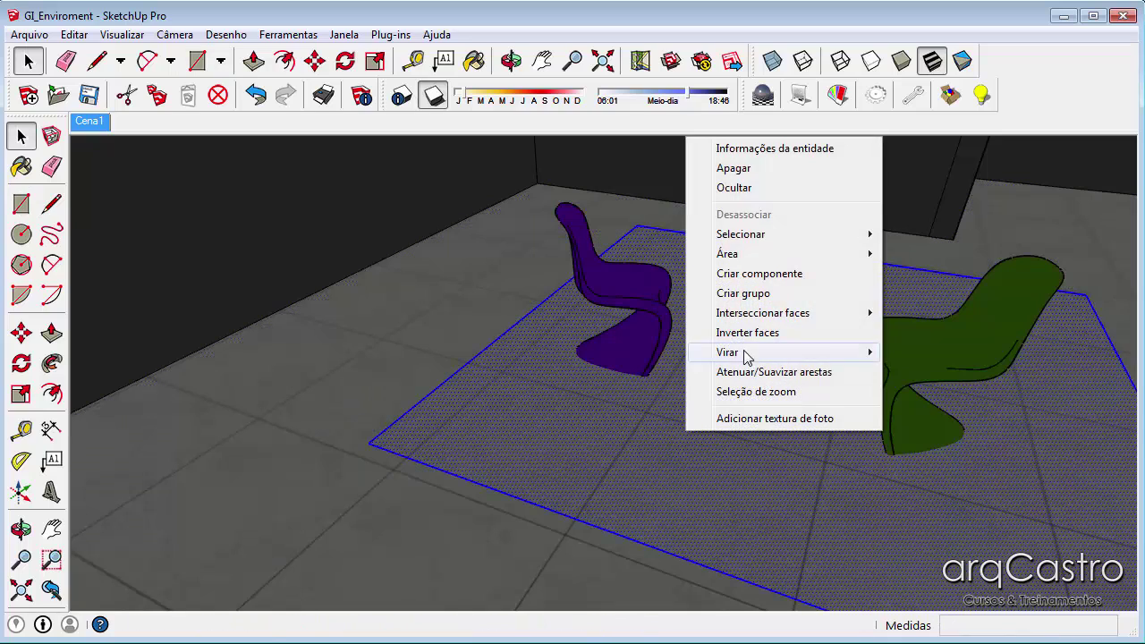
left_click(763, 300)
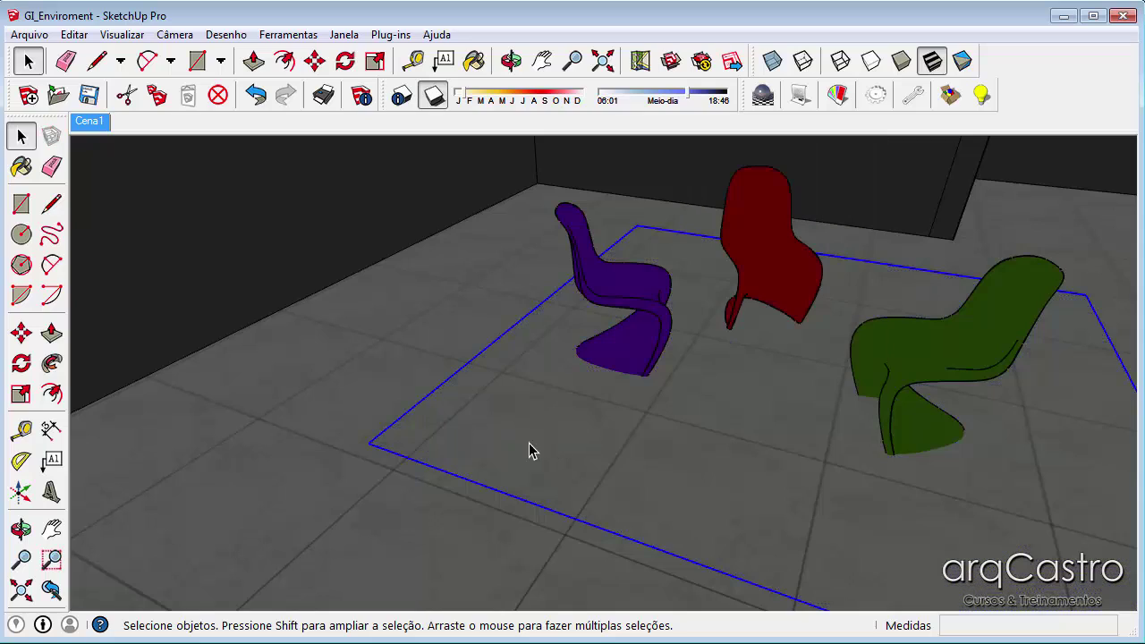
key("m")
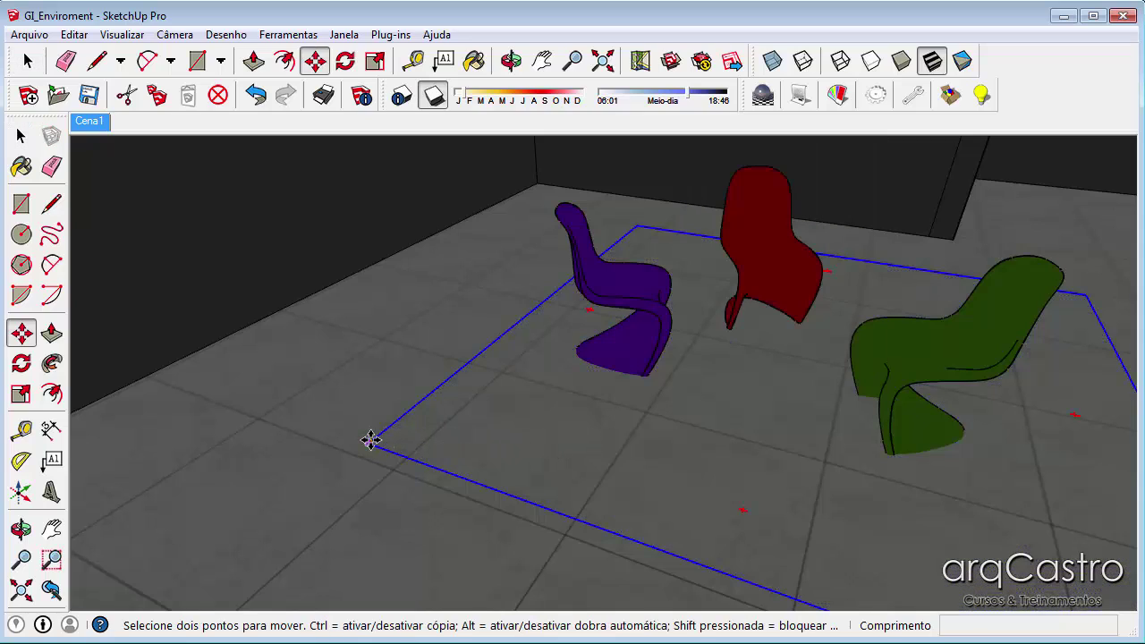
left_click(370, 438)
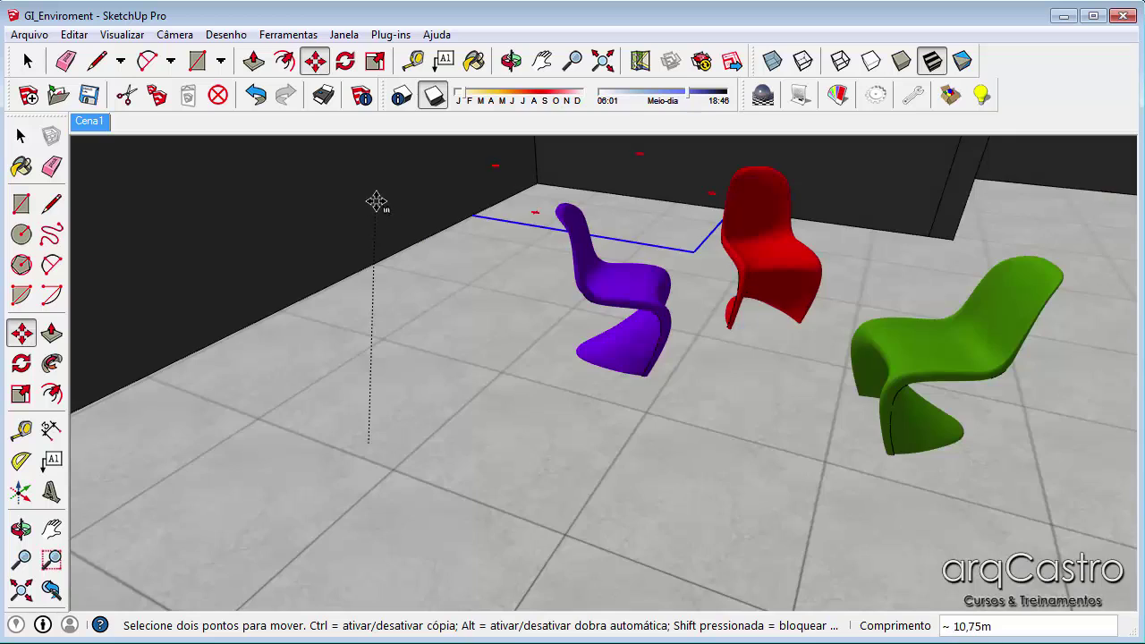
middle_click_drag(443, 269, 509, 212)
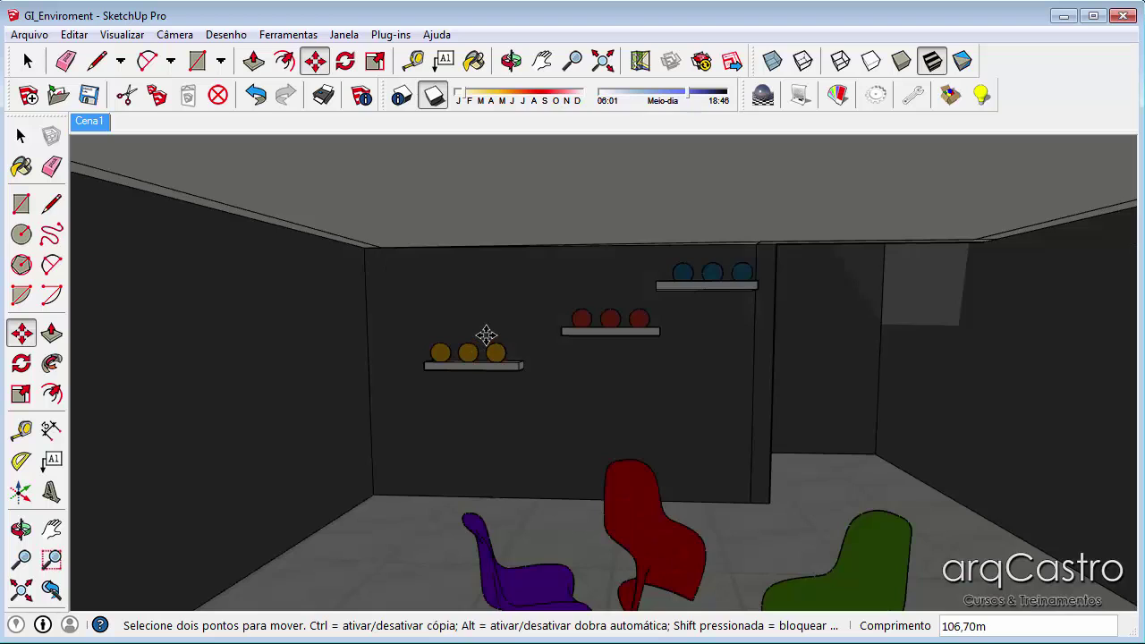
middle_click_drag(486, 332, 396, 320)
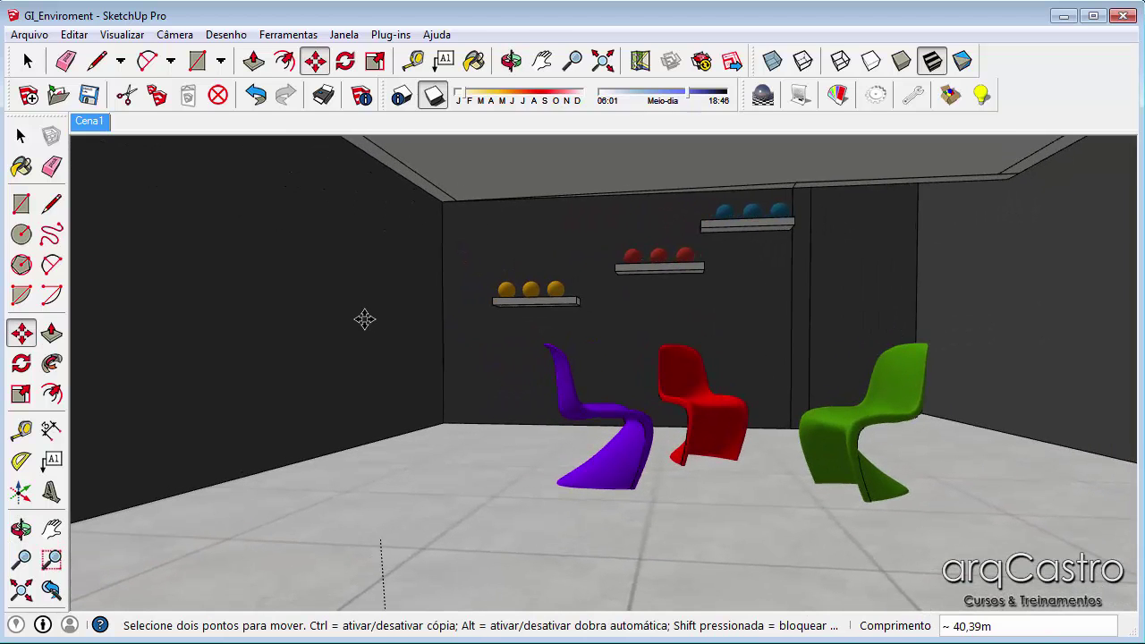
key("space")
left_click(460, 480)
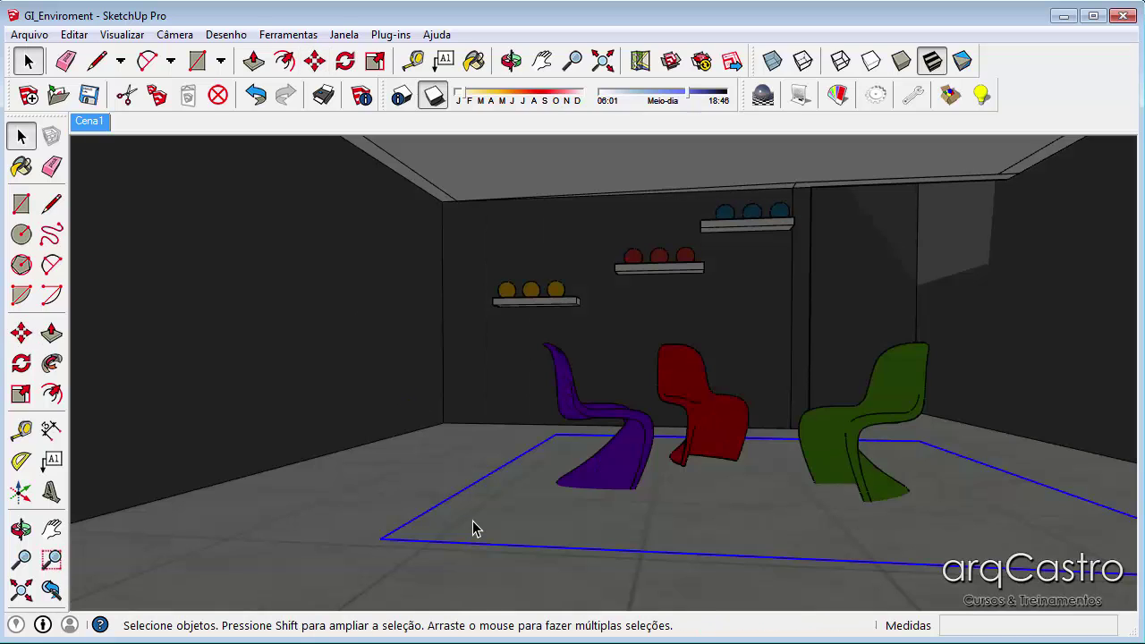
Copy the grouped floor rectangle vertically upward from its corner towards the ceiling, above the chairs
key("m")
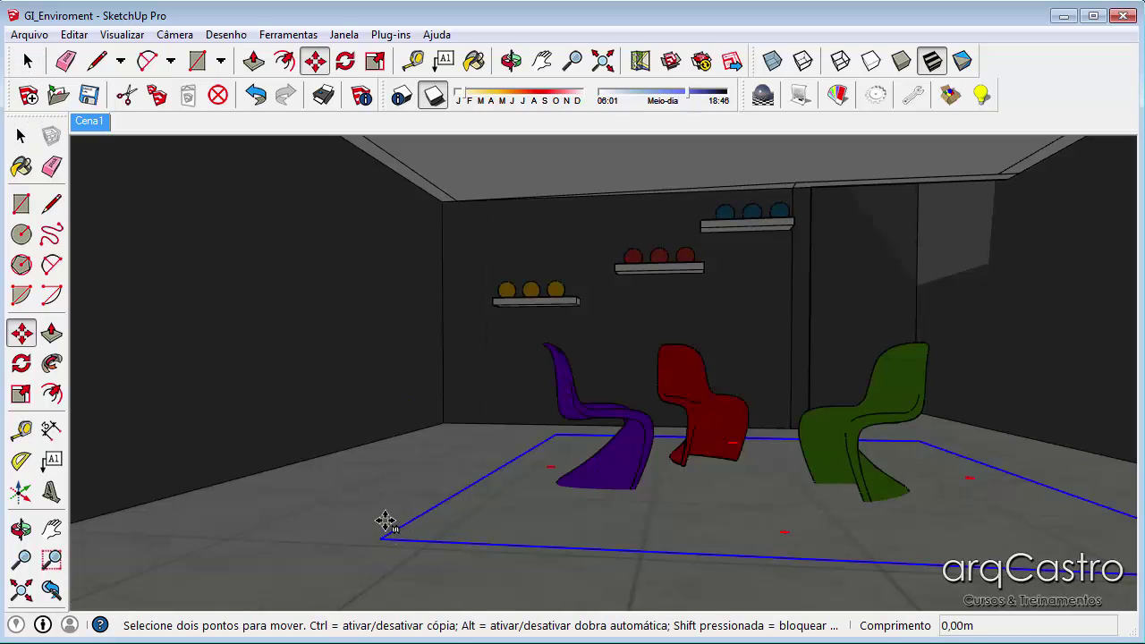
left_click(385, 523)
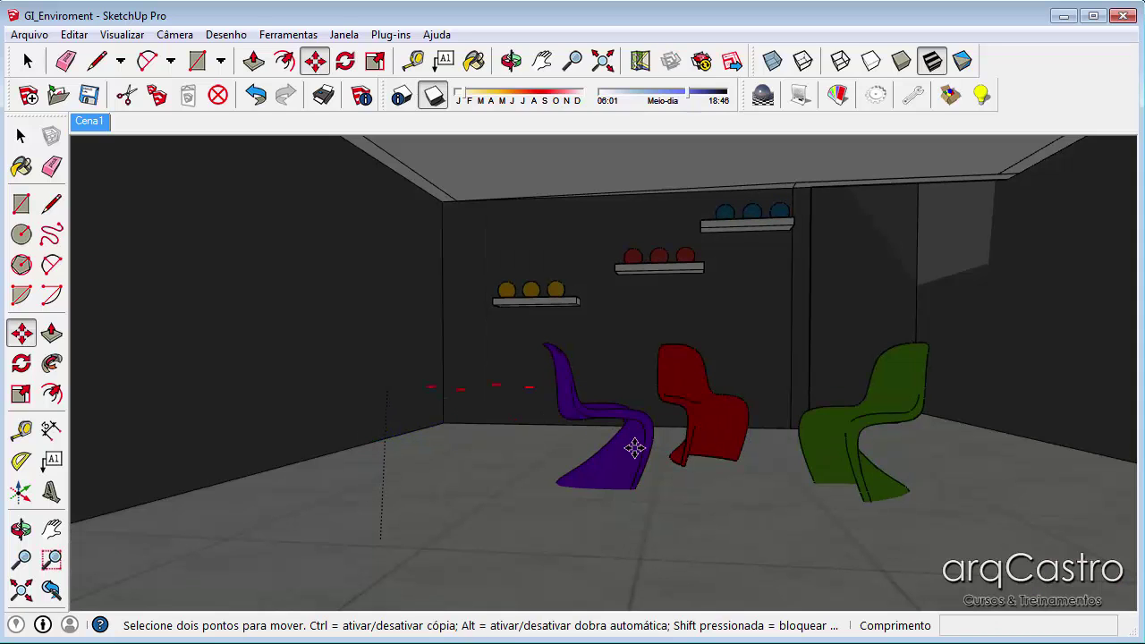
middle_click_drag(634, 447, 562, 480)
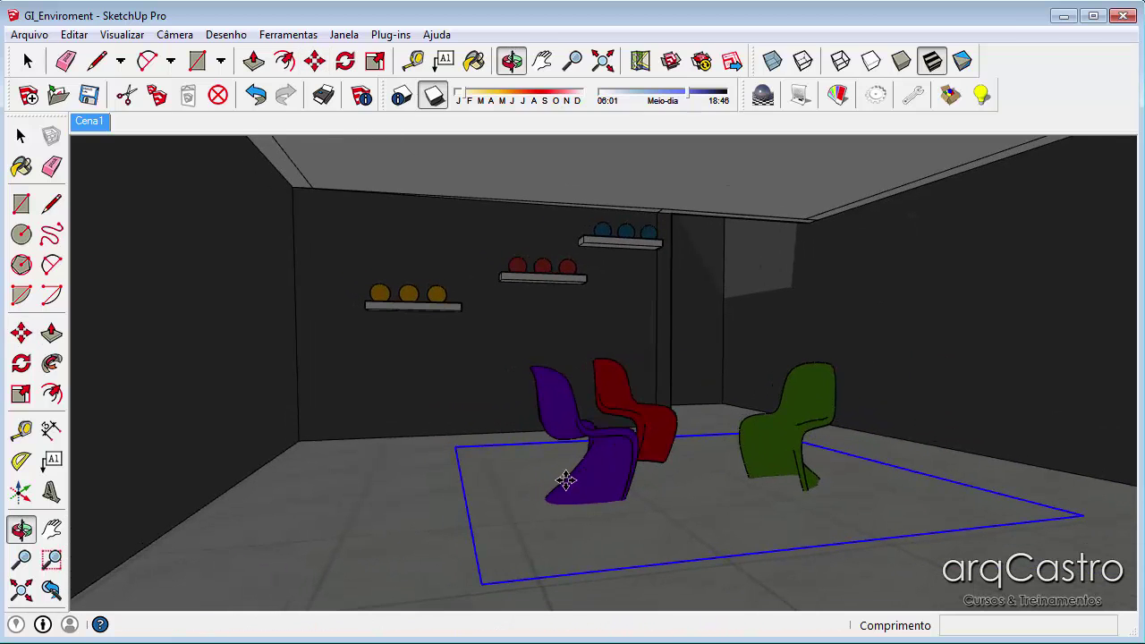
left_click(1077, 511)
key("ctrl")
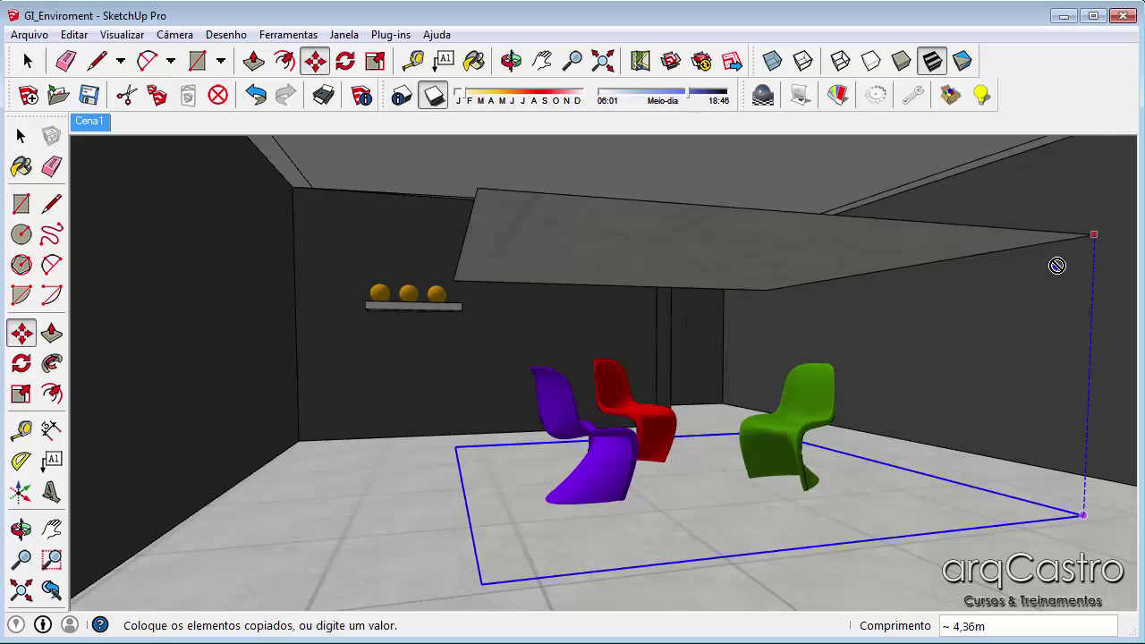
Place the copied rectangle just below the room's ceiling and delete the original rectangle from the floor
left_click(1055, 186)
key("space")
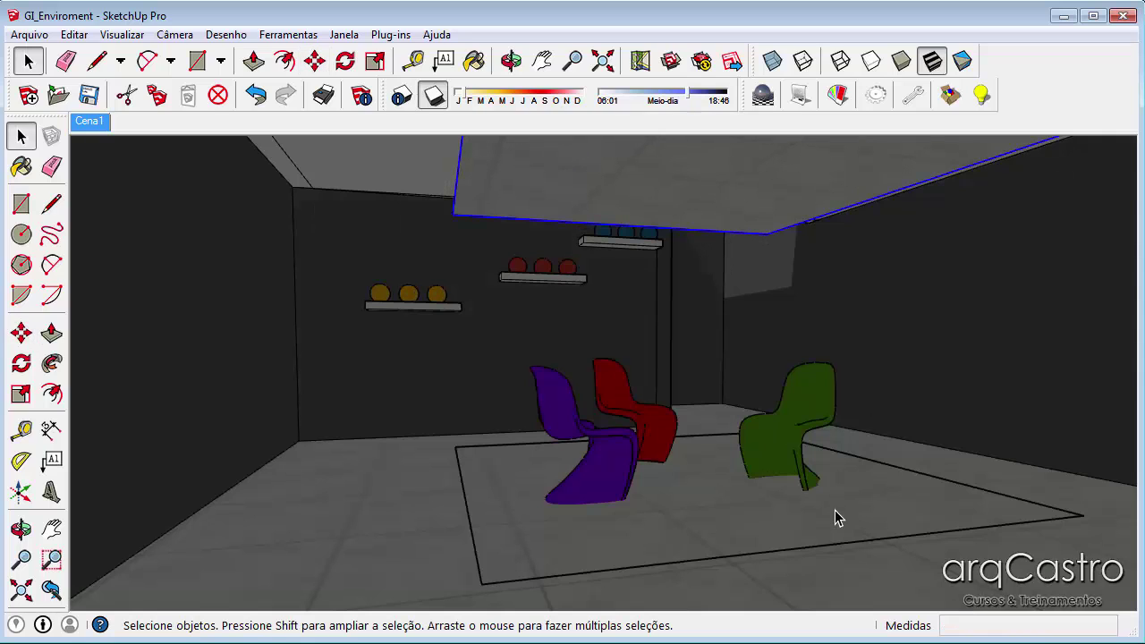
double_click(835, 517)
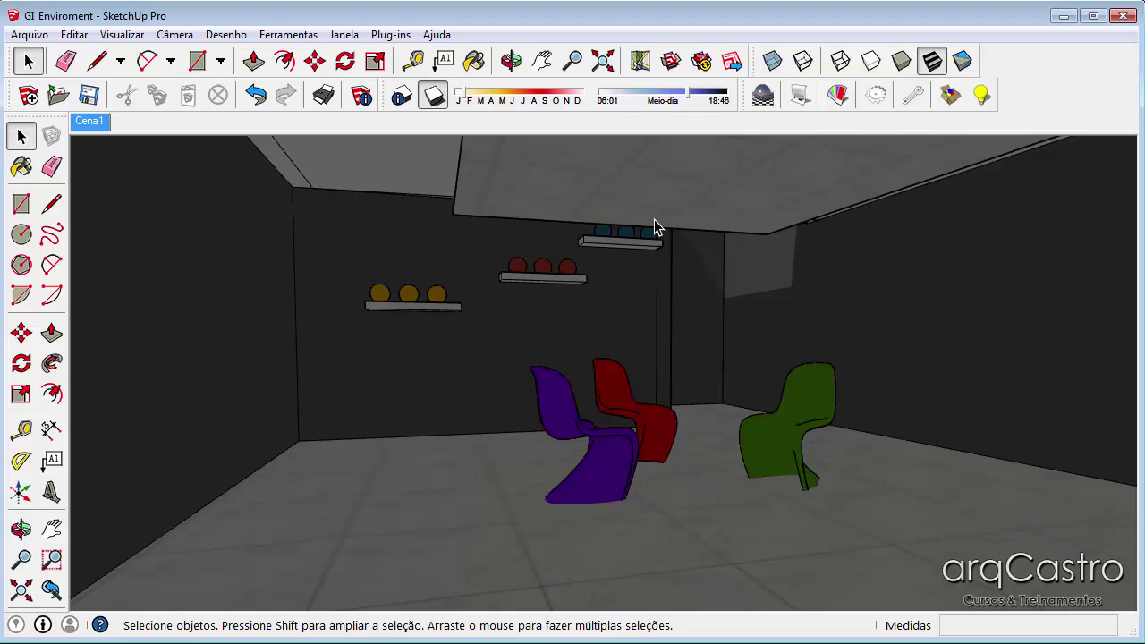
Open the ceiling rectangle's group for editing and bring up the material browser and the Podium material properties
middle_click_drag(654, 224, 655, 290)
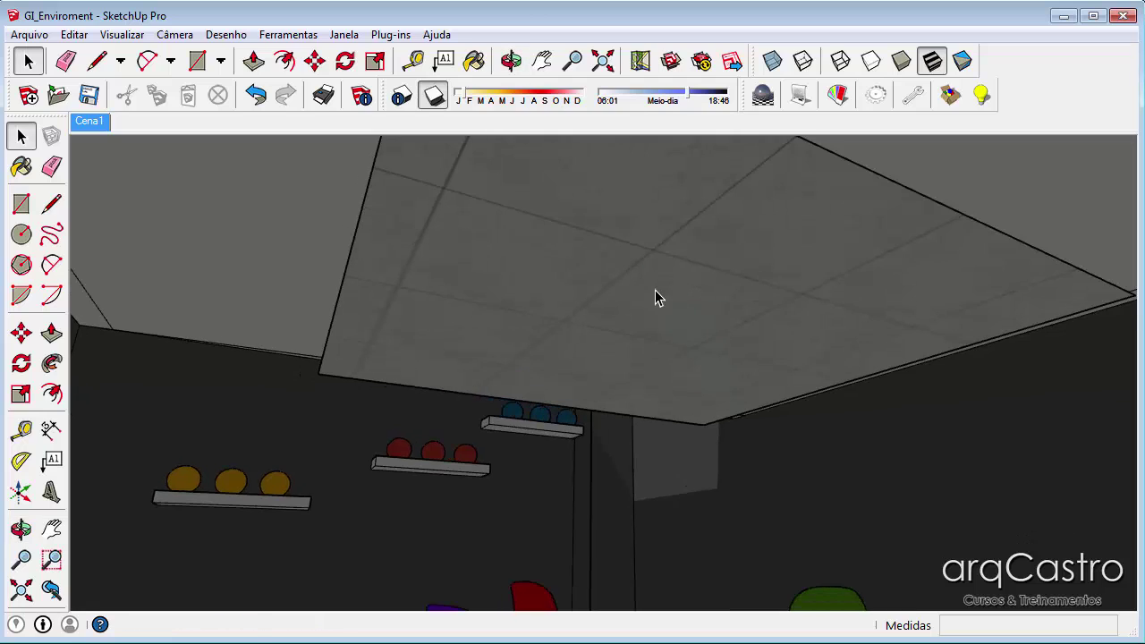
double_click(655, 289)
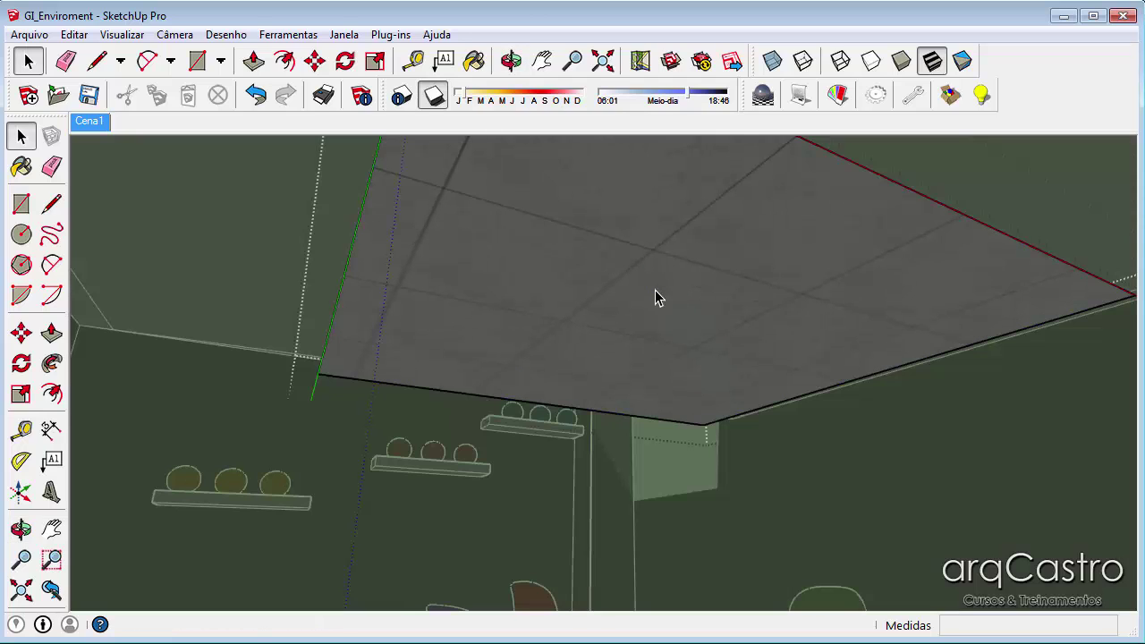
key("b")
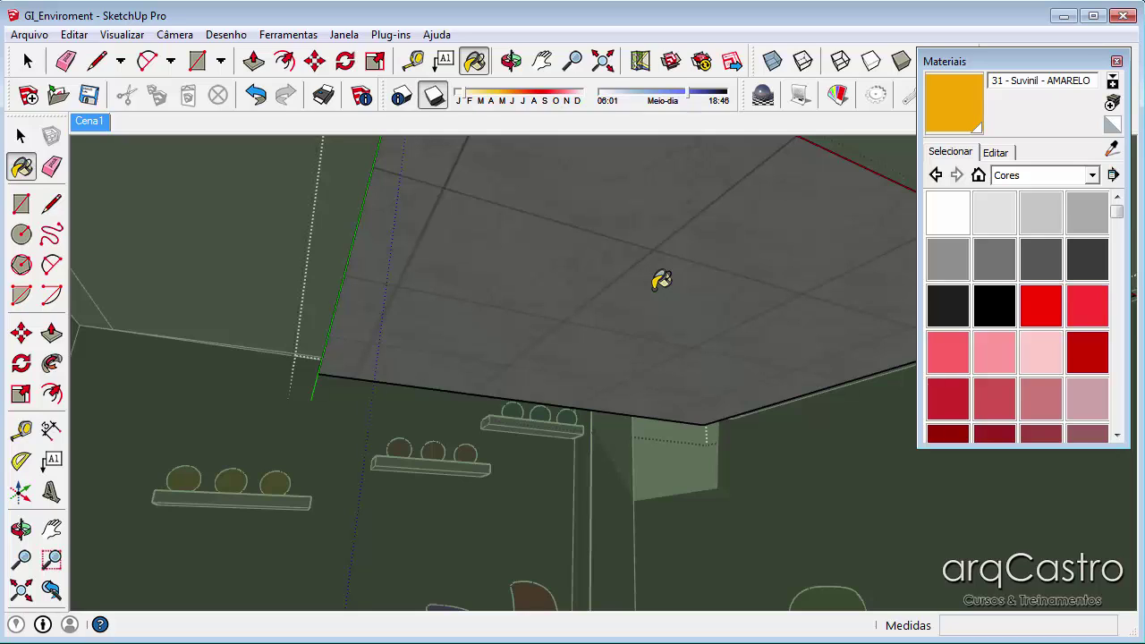
left_click(836, 96)
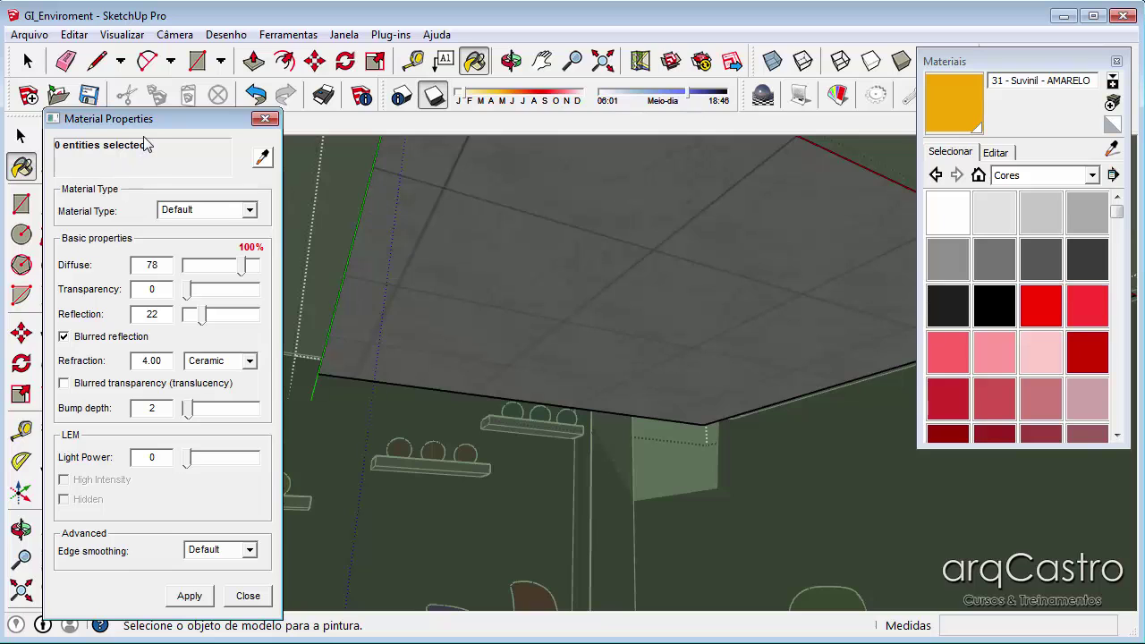
left_click_drag(154, 125, 674, 215)
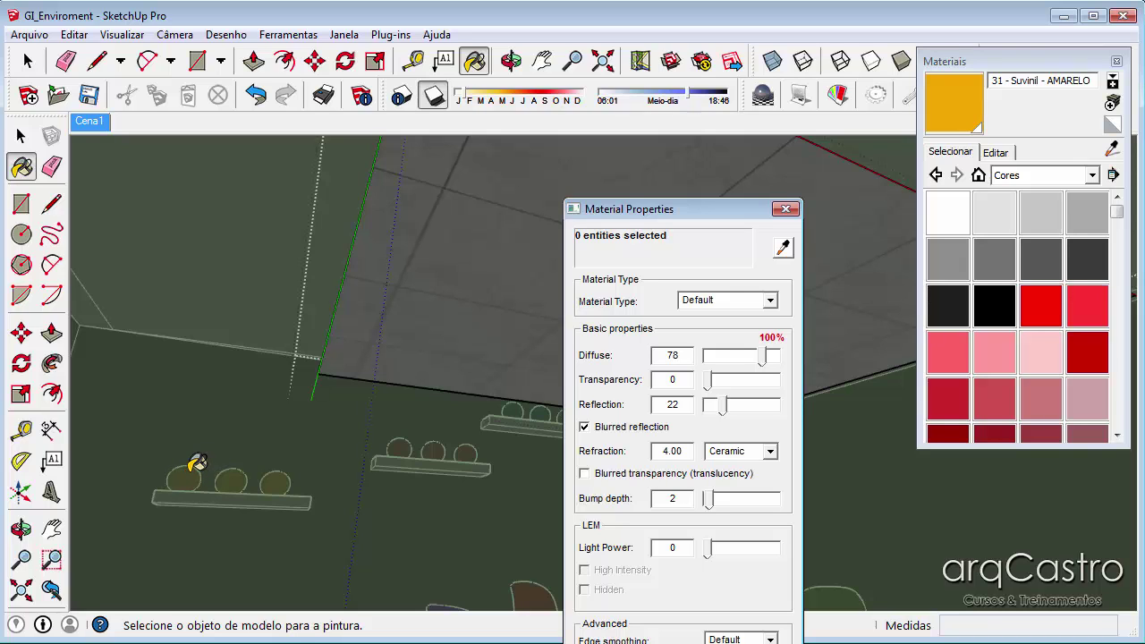
mouse_move(699, 208)
left_mouse_down()
mouse_move(608, 213)
mouse_move(195, 93)
left_mouse_up()
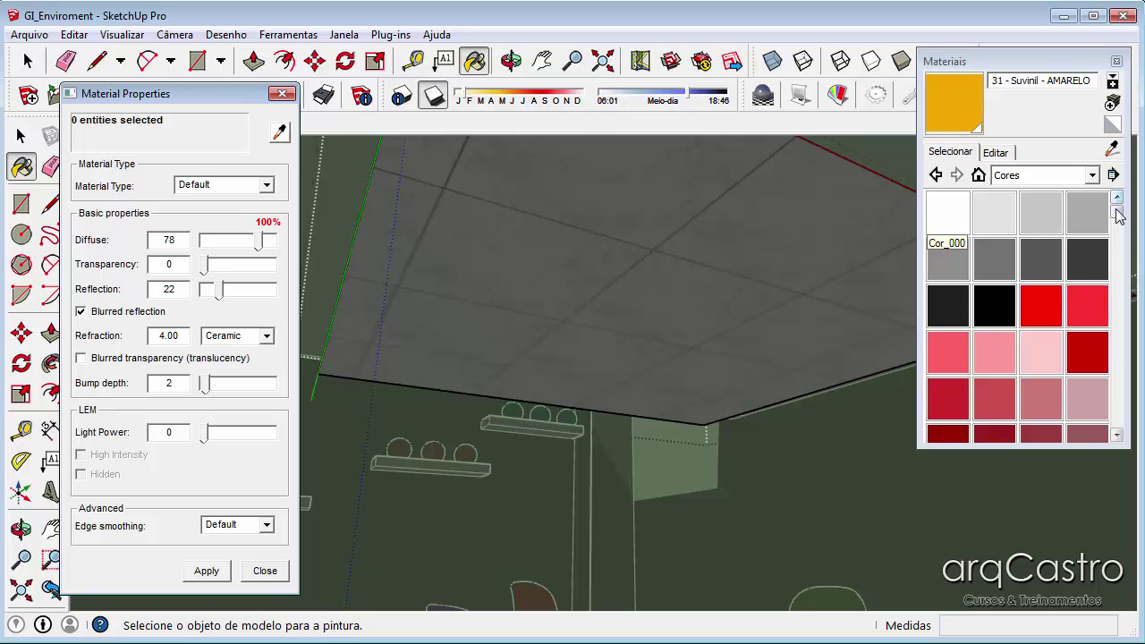
Paint the ceiling rectangle with 0128_branco from the Cores com nome collection and close the material browser
left_click_drag(1116, 212, 1116, 180)
left_click(1092, 181)
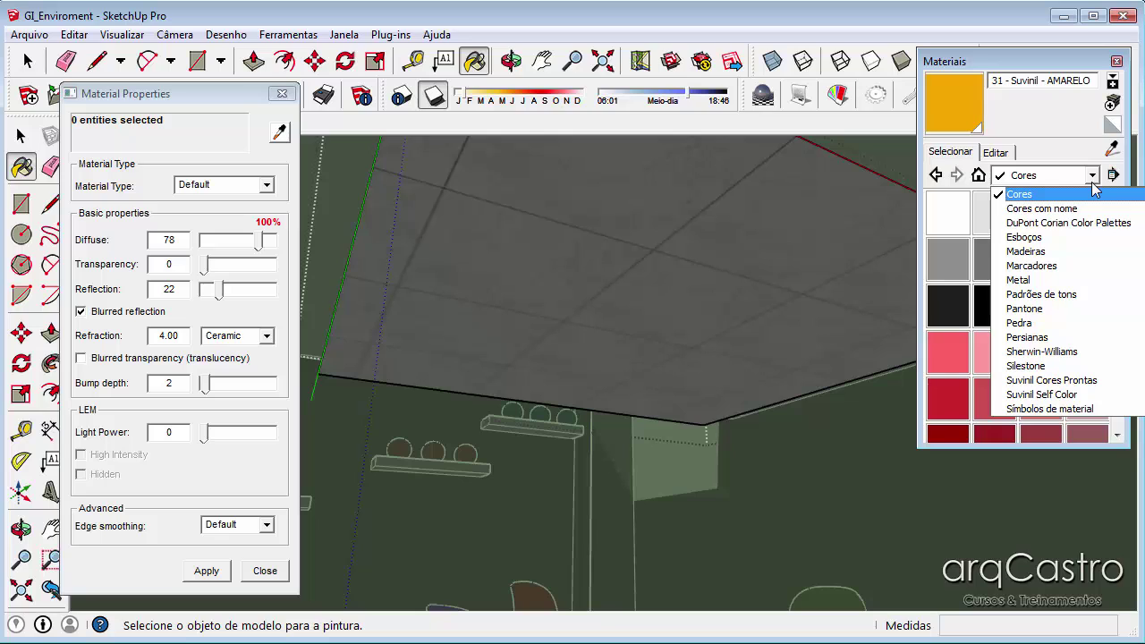
scroll(1037, 266, "up", 3)
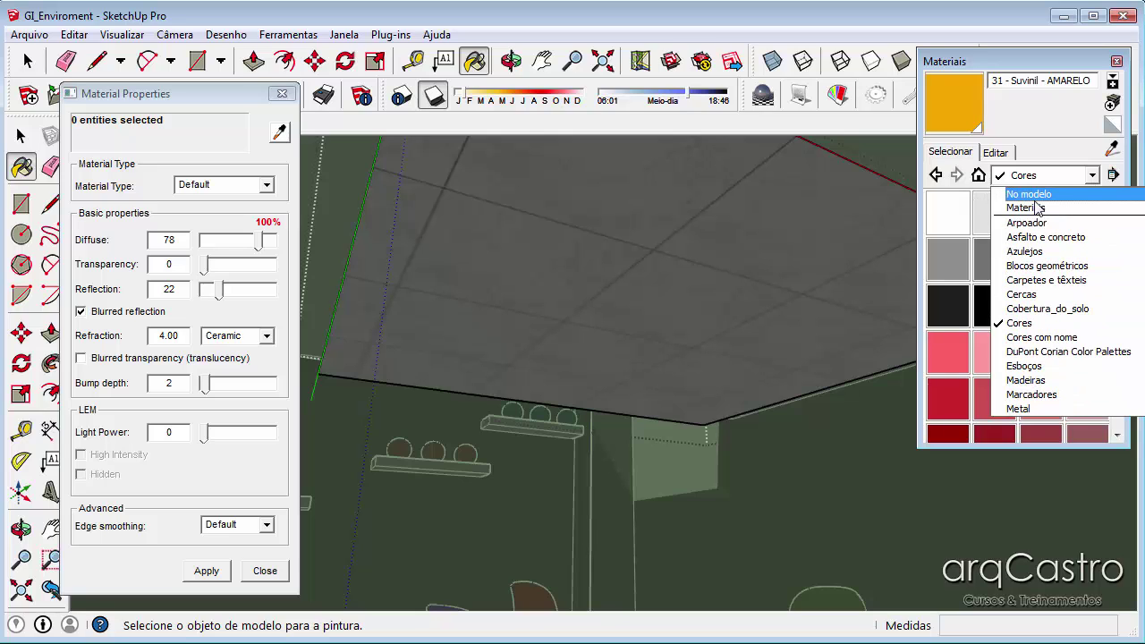
left_click(1022, 337)
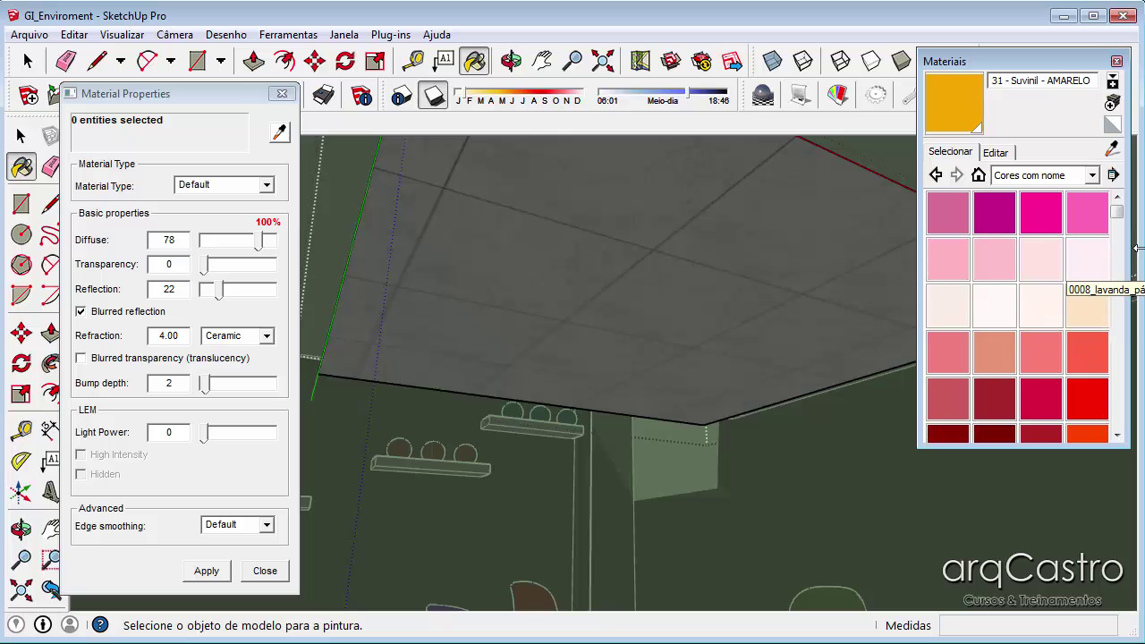
left_click(1117, 435)
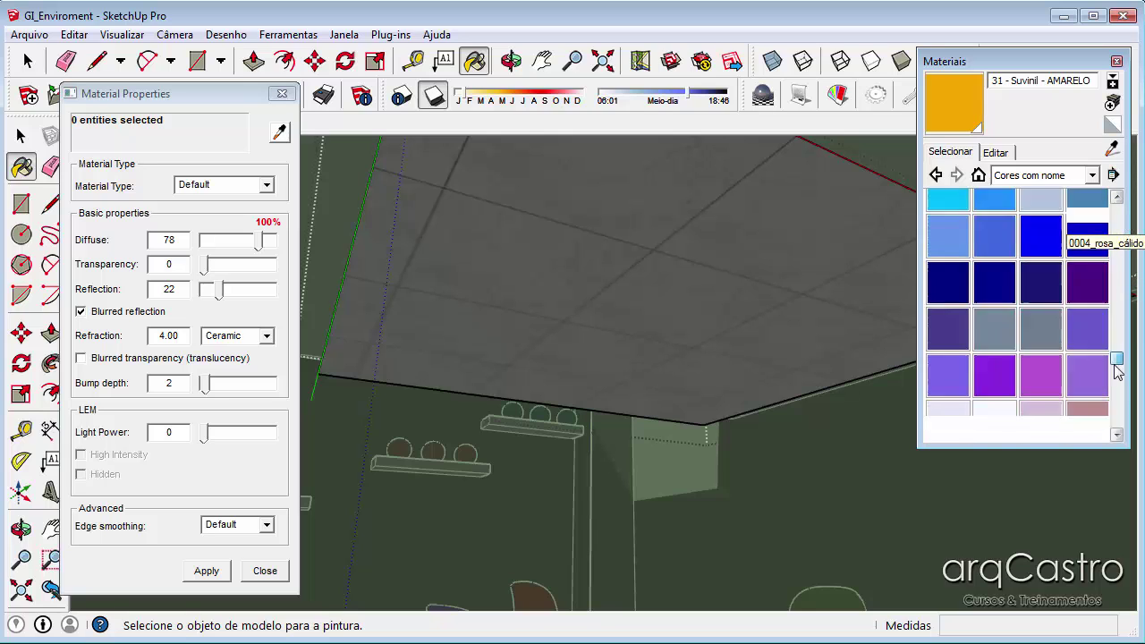
left_click_drag(1117, 426, 1118, 395)
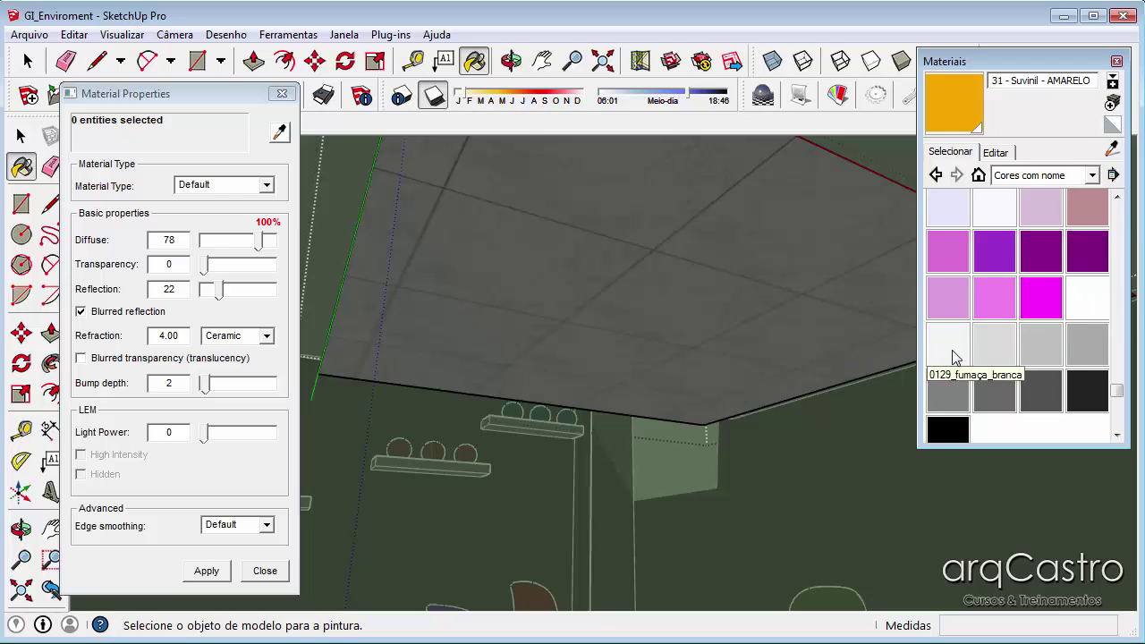
left_click(1077, 297)
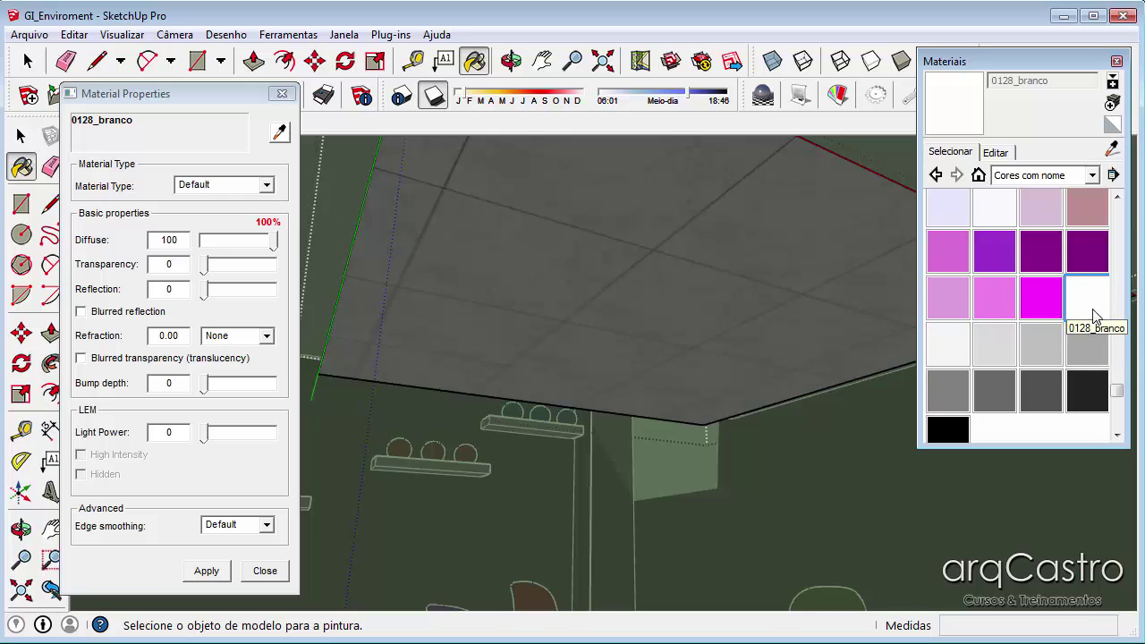
left_click(795, 205)
mouse_move(578, 215)
middle_mouse_down()
mouse_move(593, 325)
mouse_move(590, 229)
middle_mouse_up()
key("space")
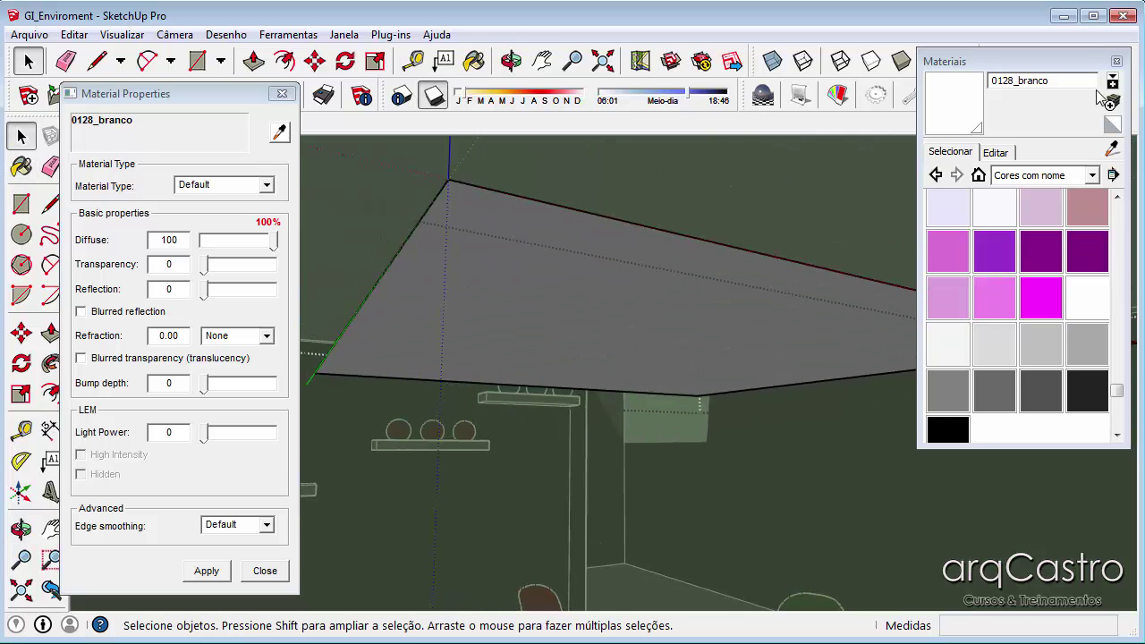
left_click(1116, 61)
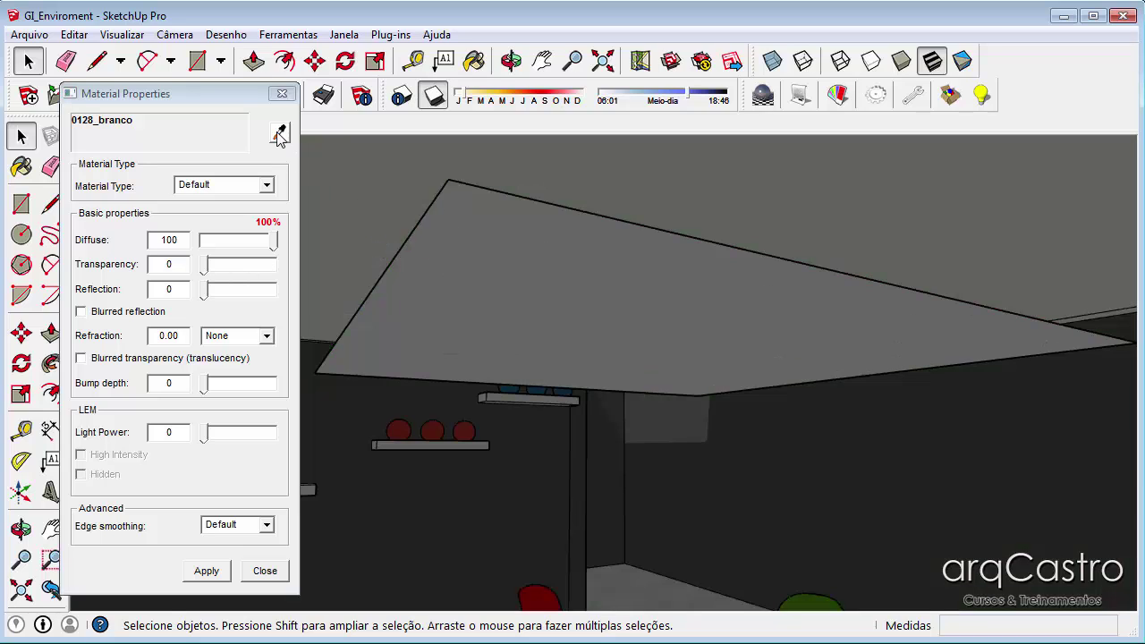
Activate the Podium material picker and restore the Cena1 scene view
left_click(279, 131)
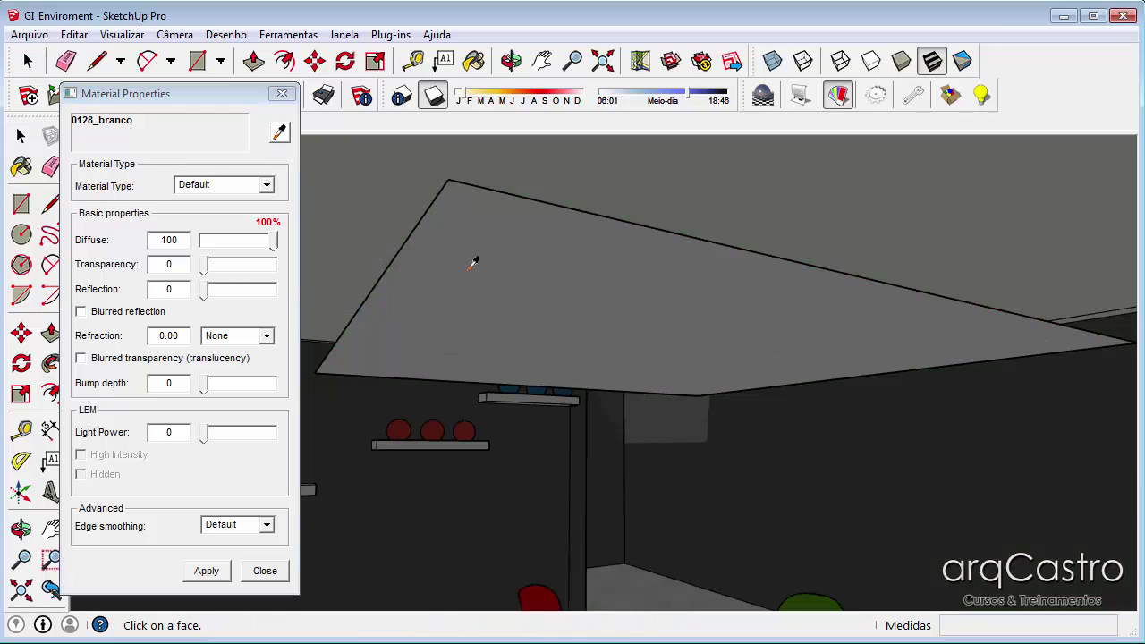
middle_click_drag(474, 262, 365, 143)
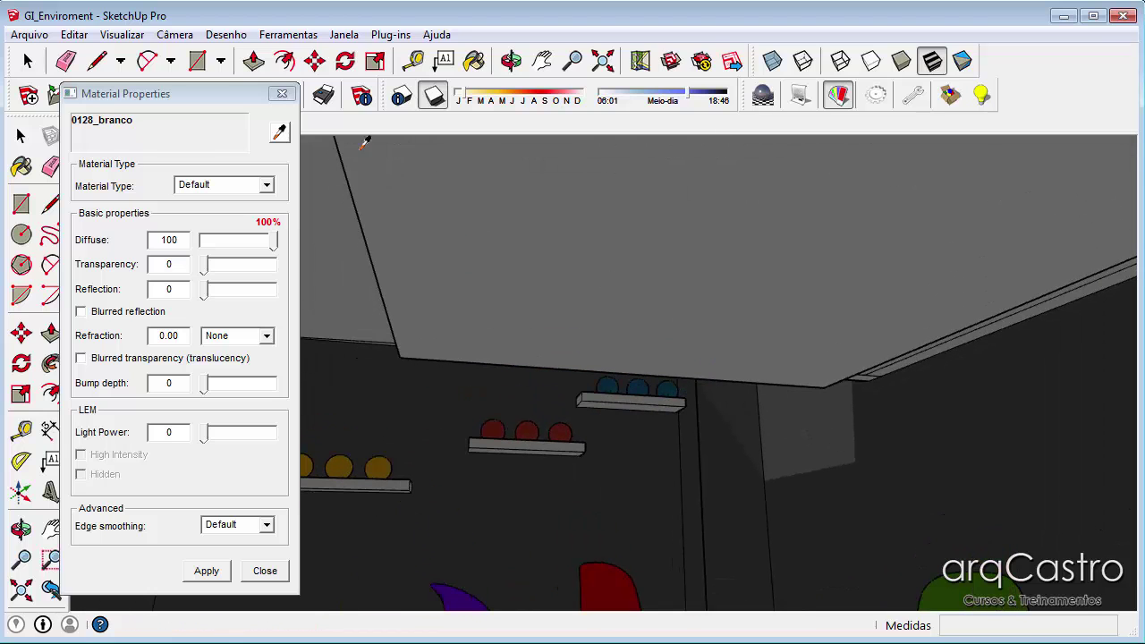
left_click_drag(268, 95, 303, 203)
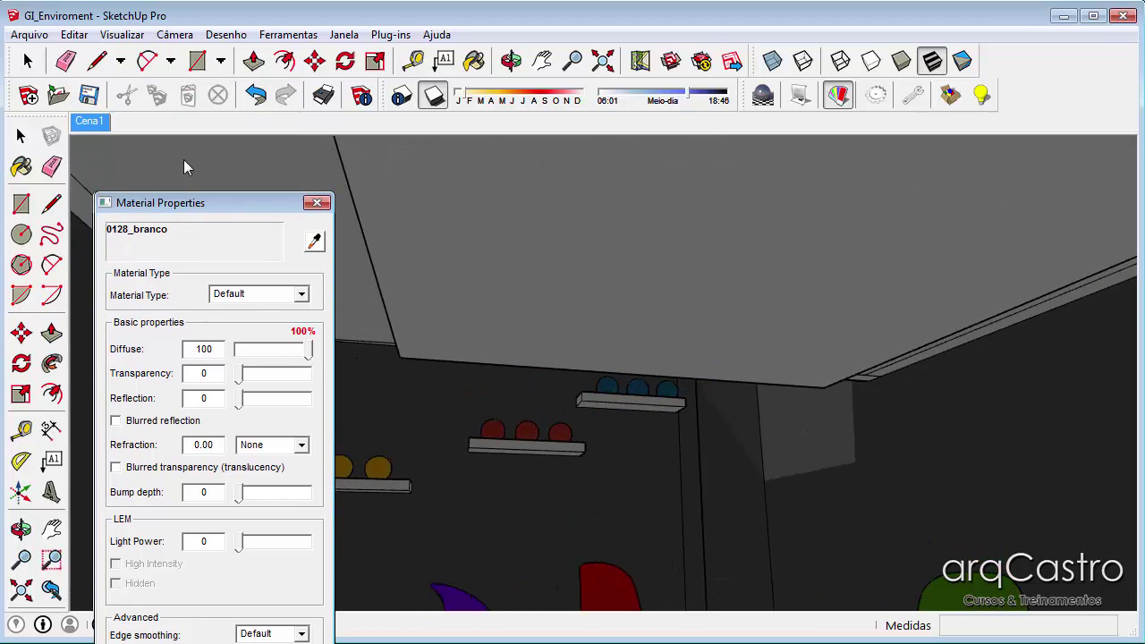
left_click(88, 124)
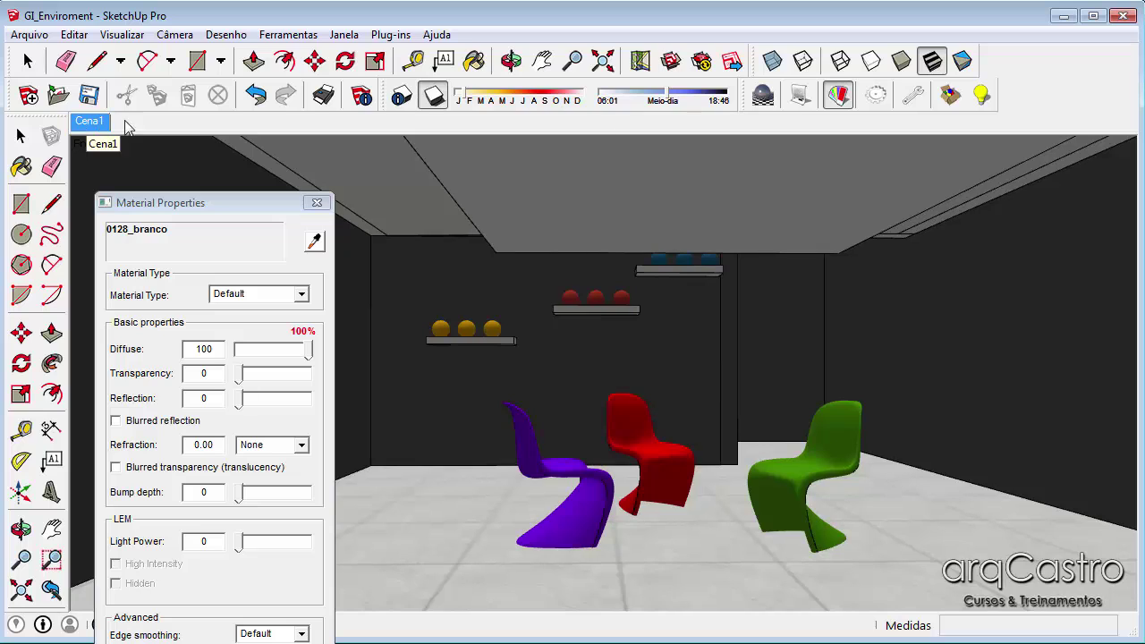
left_click_drag(252, 207, 244, 91)
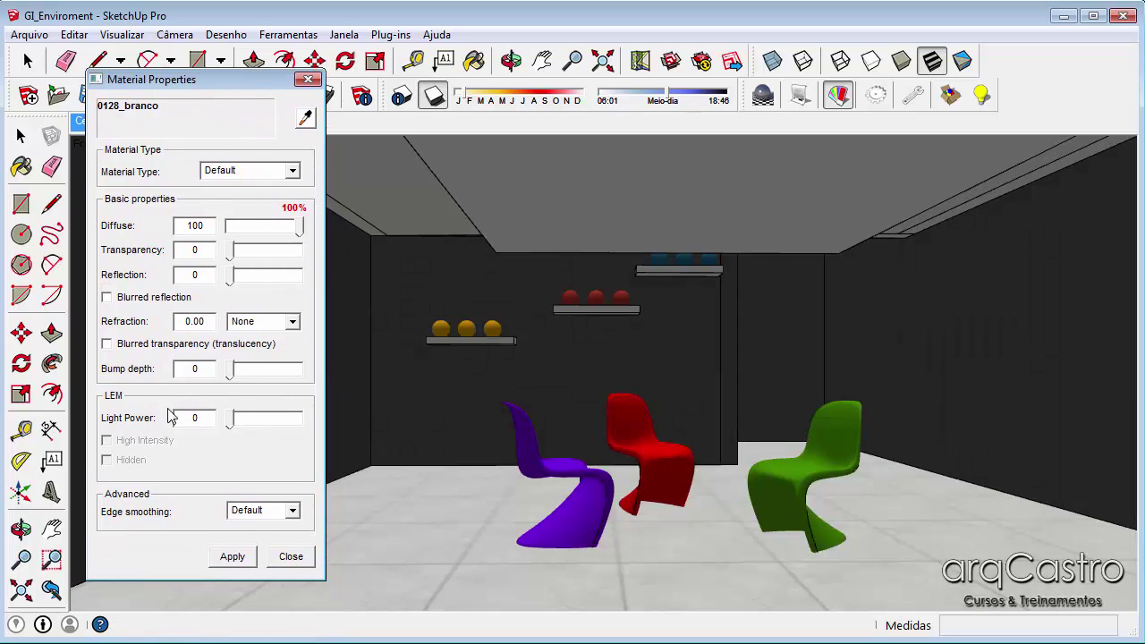
Set the 0128_branco material's light power to 10, make it hidden, and apply the settings
left_click_drag(202, 415, 185, 418)
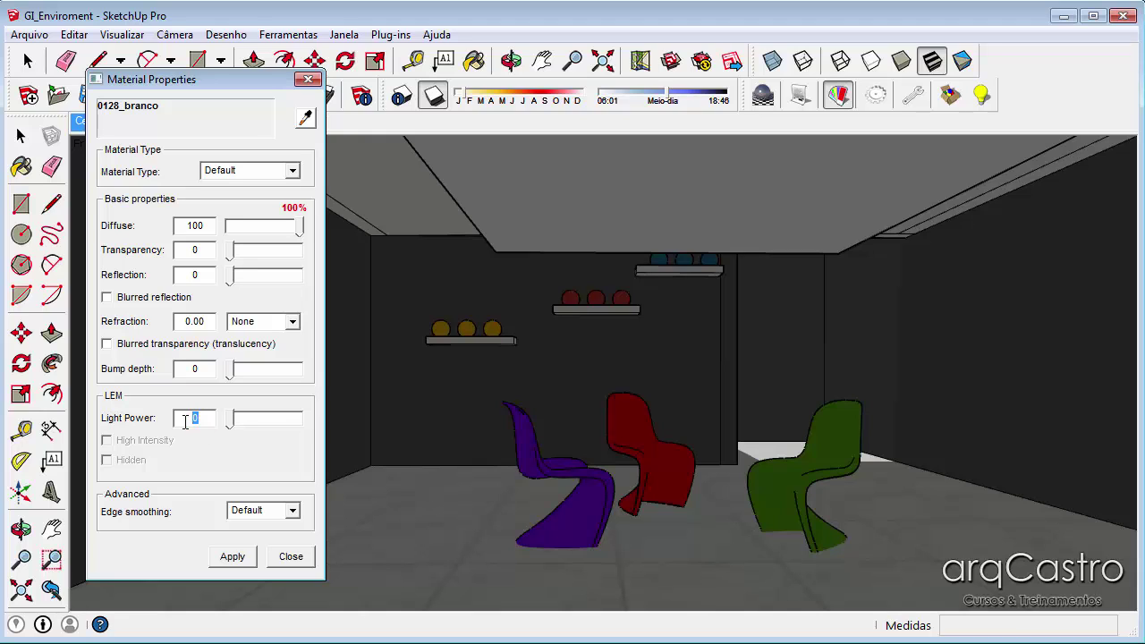
type("10")
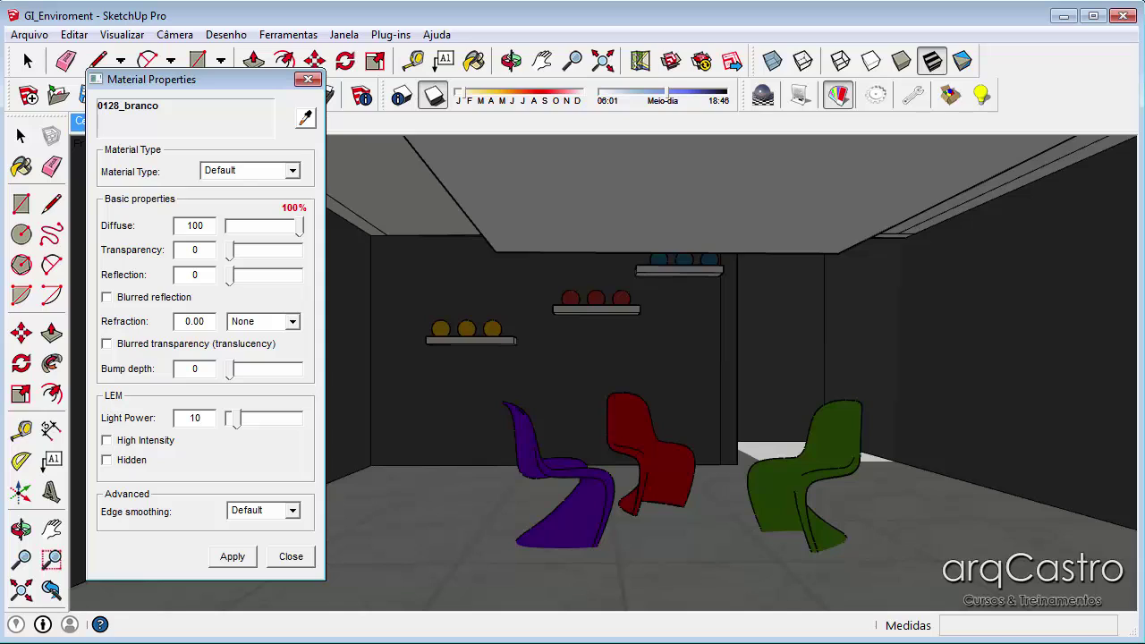
left_click(107, 461)
left_click(249, 556)
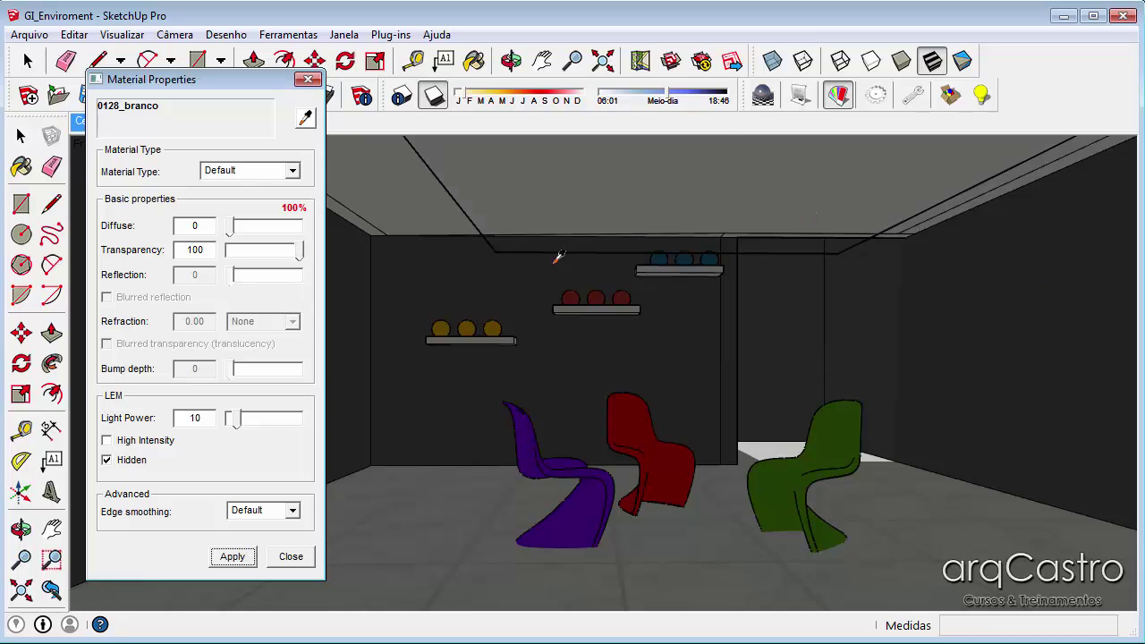
Start a Podium test render of Cena1 and cancel it during prerendering
left_click(760, 96)
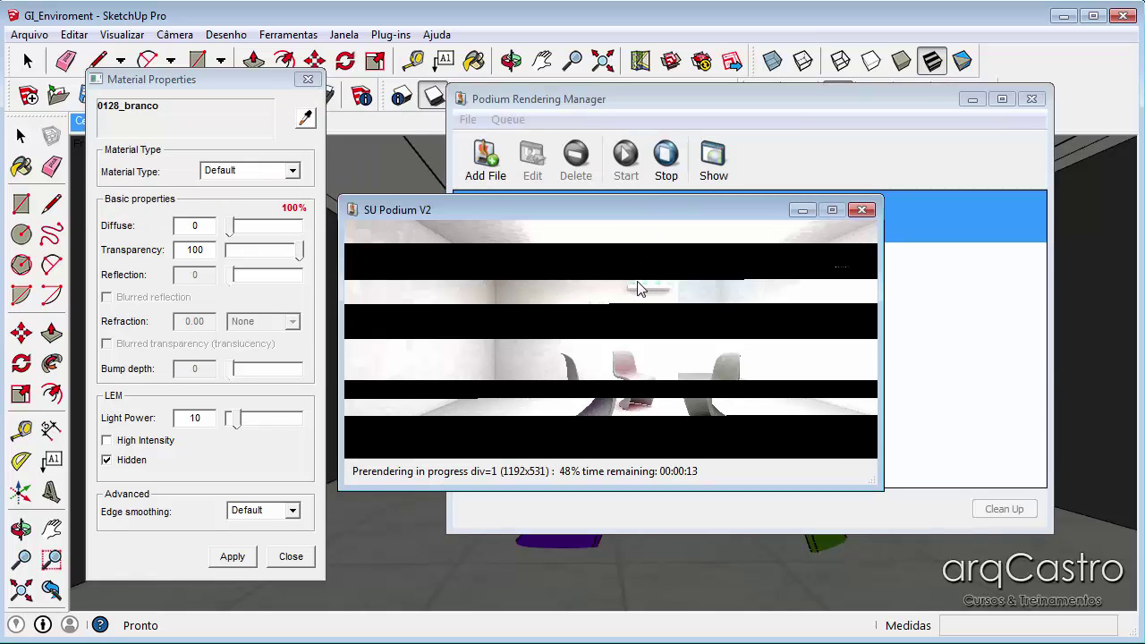
left_click(861, 209)
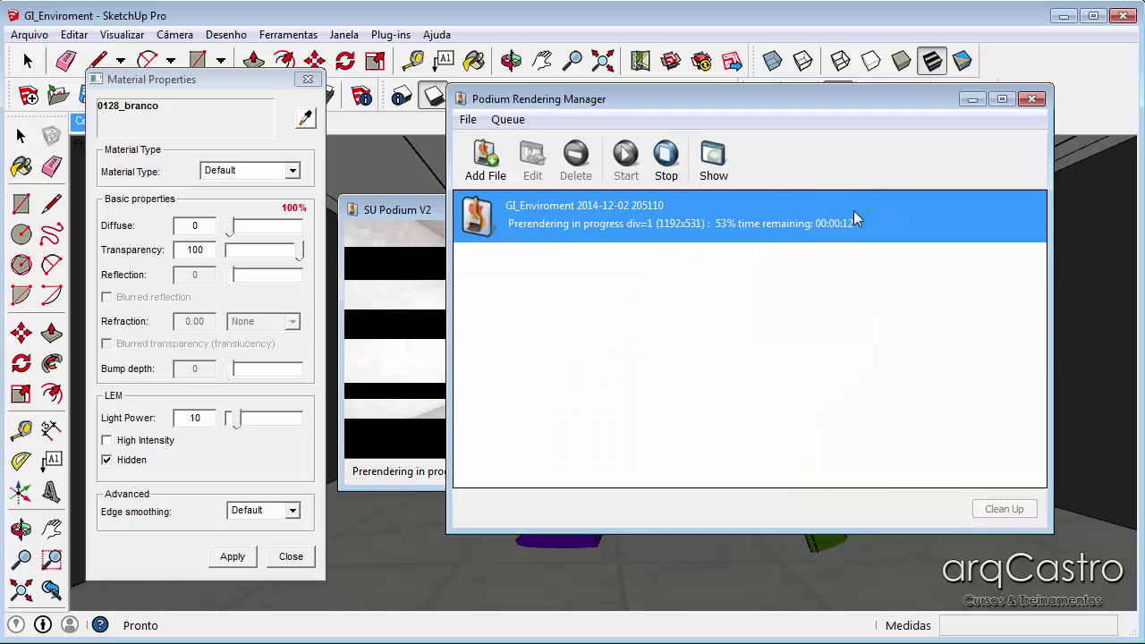
left_click(663, 170)
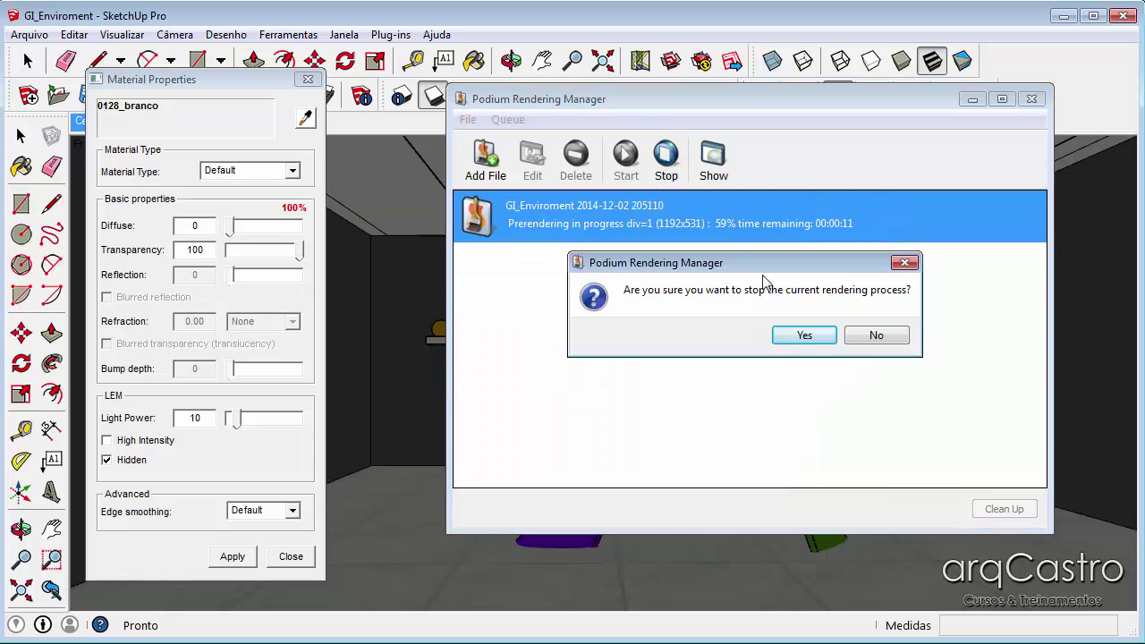
left_click(808, 336)
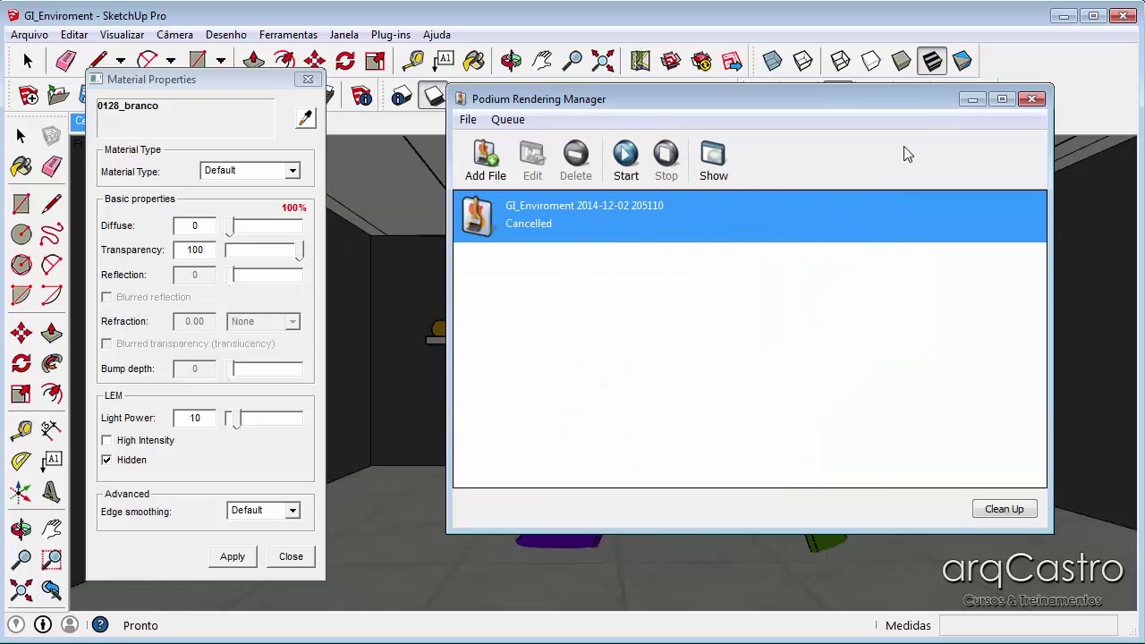
Set the 0128_branco material's light power to 3 and apply it
left_click_drag(207, 420, 186, 426)
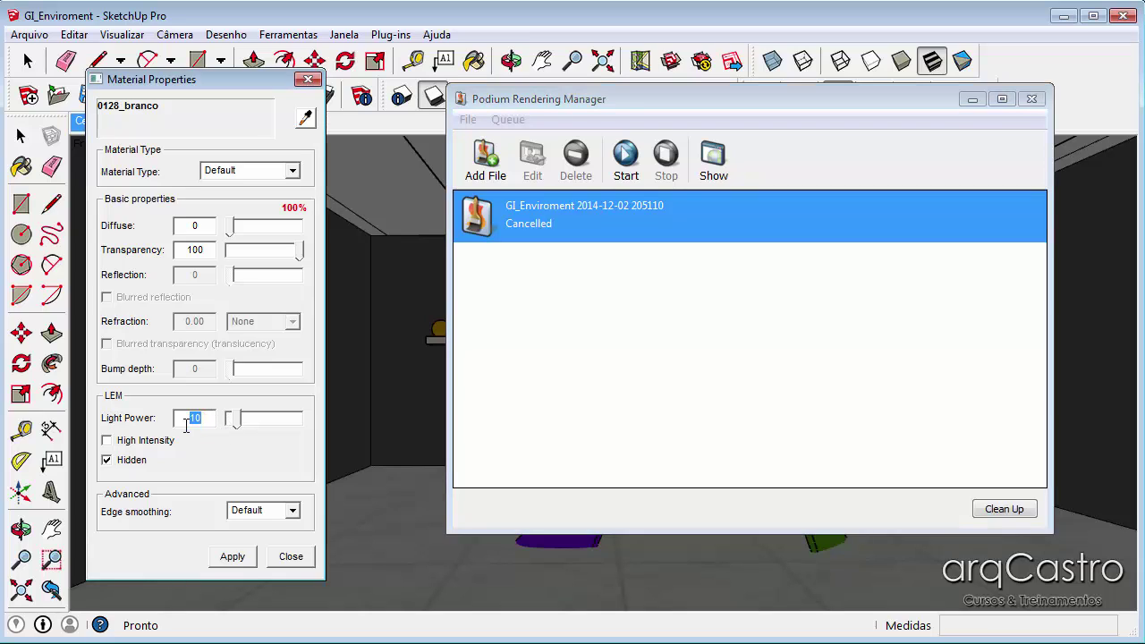
type("3")
left_click(227, 557)
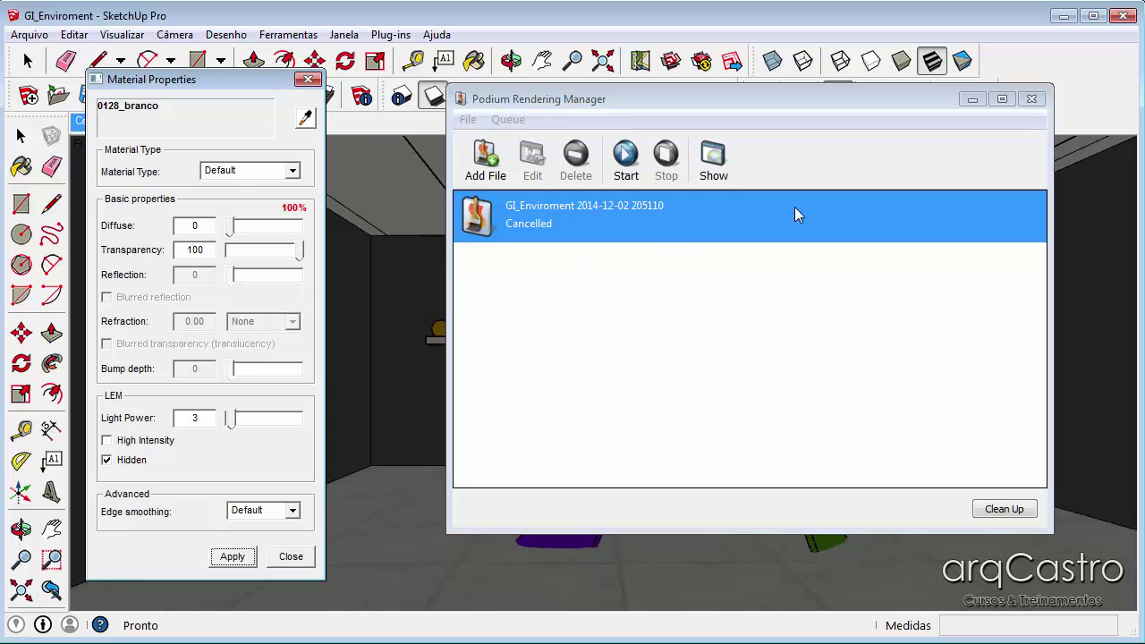
Run another Podium test render, cancel it during raytracing, and close the rendering manager
left_click(626, 159)
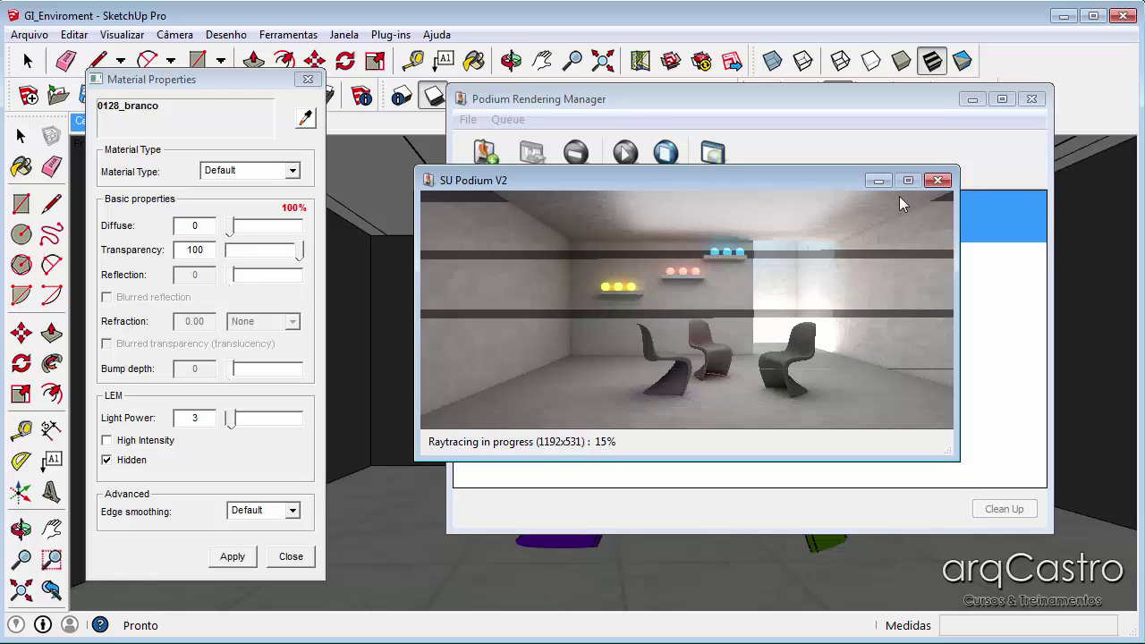
left_click(937, 182)
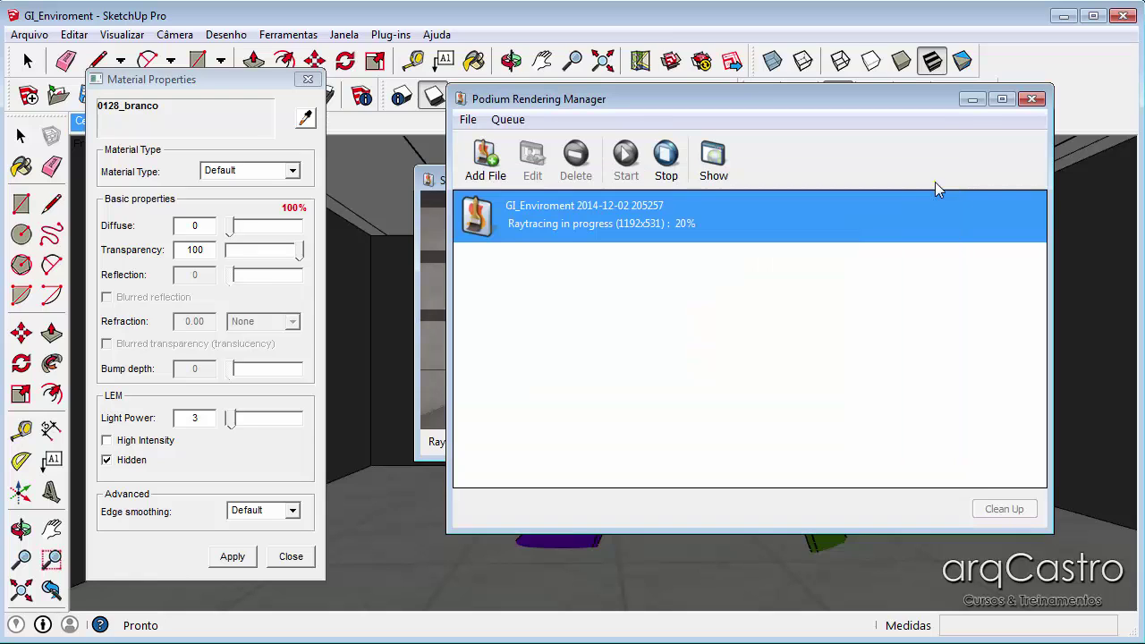
left_click(677, 171)
left_click(786, 330)
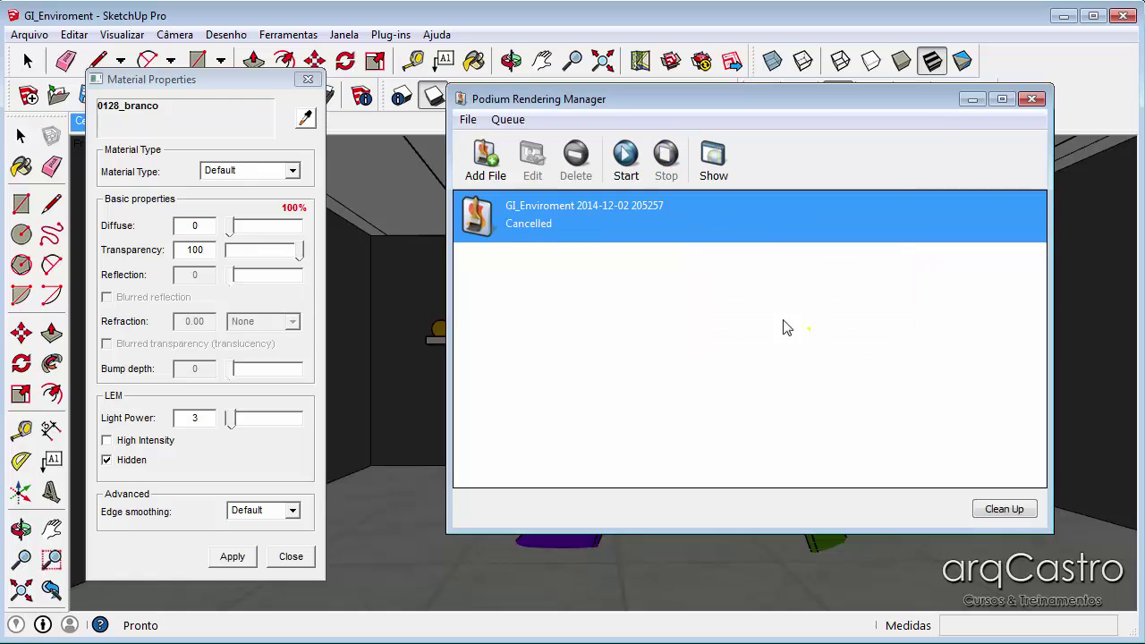
left_click(1030, 98)
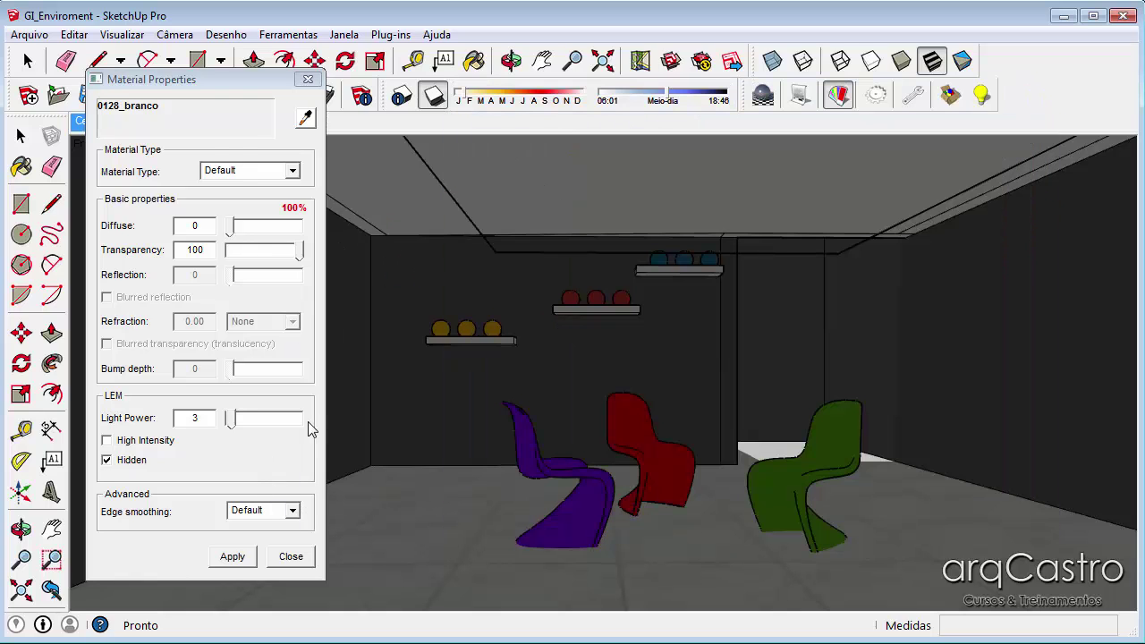
left_click_drag(153, 80, 136, 132)
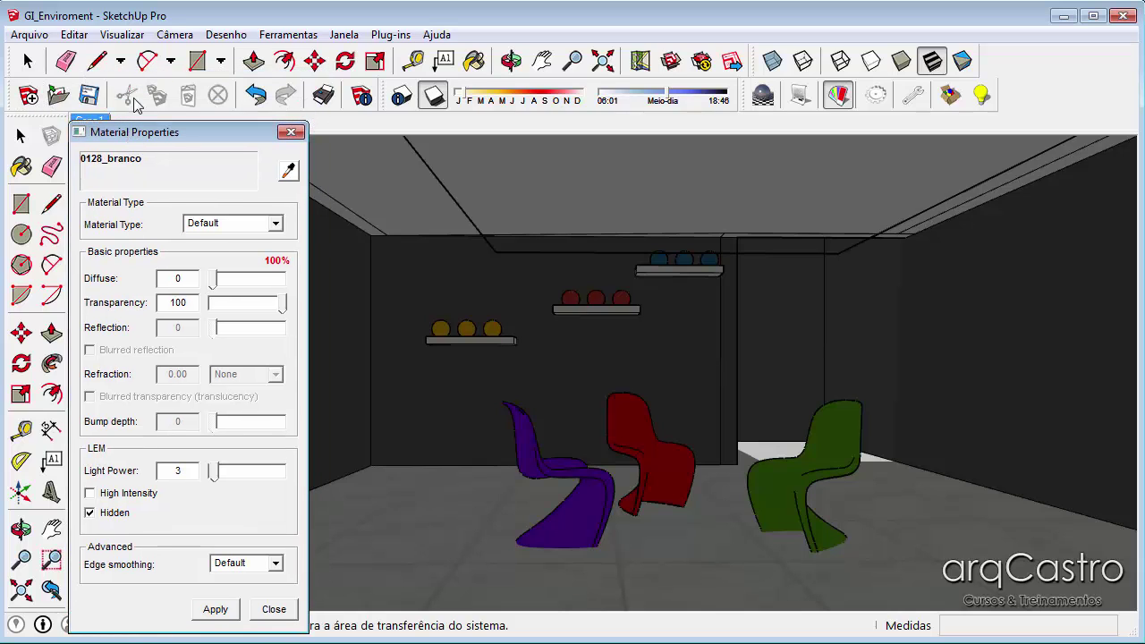
Scale the light-emitting ceiling plane down uniformly about its centre to a factor of about 0.3
left_click(27, 60)
left_click(540, 229)
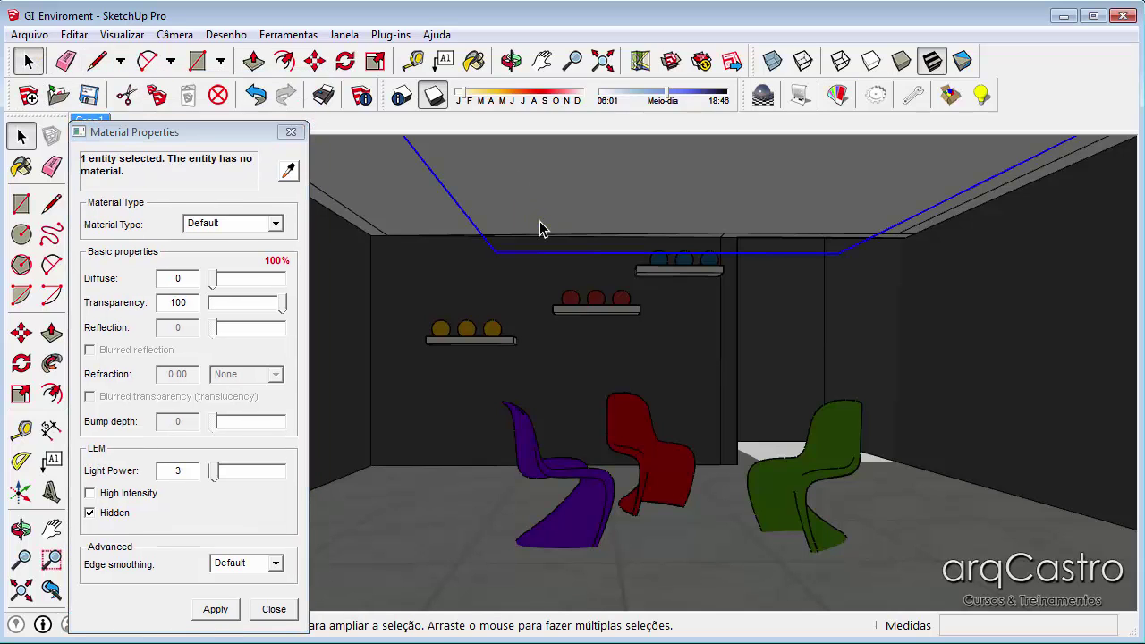
key("s")
left_click(496, 251)
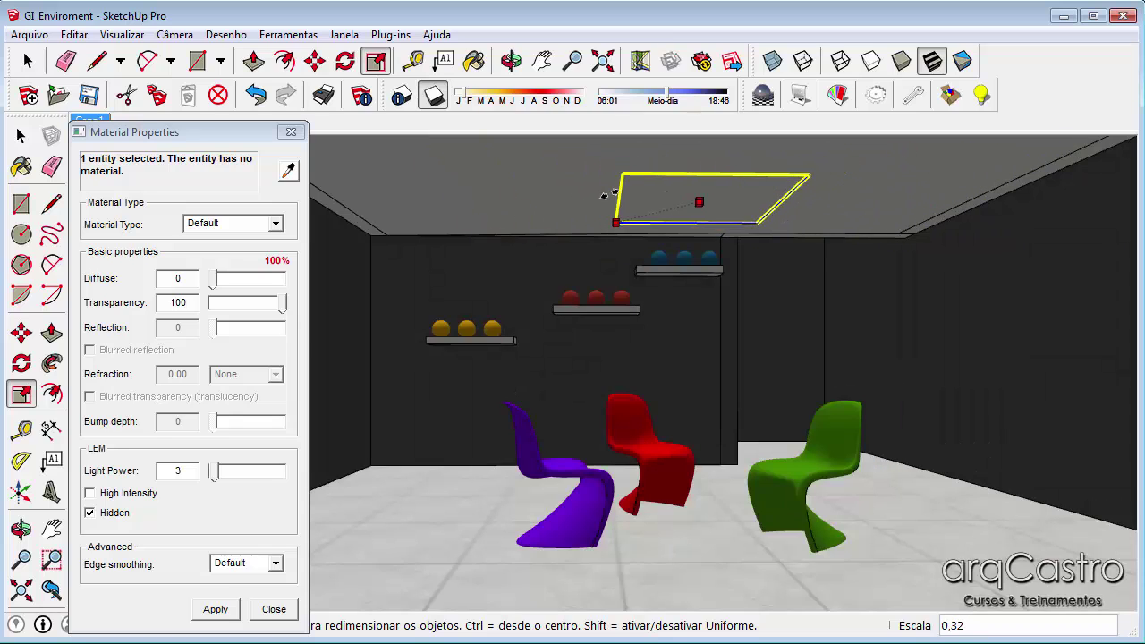
left_click(619, 192)
Move the reduced light plane down along the blue axis by about 1.21 m
key("m")
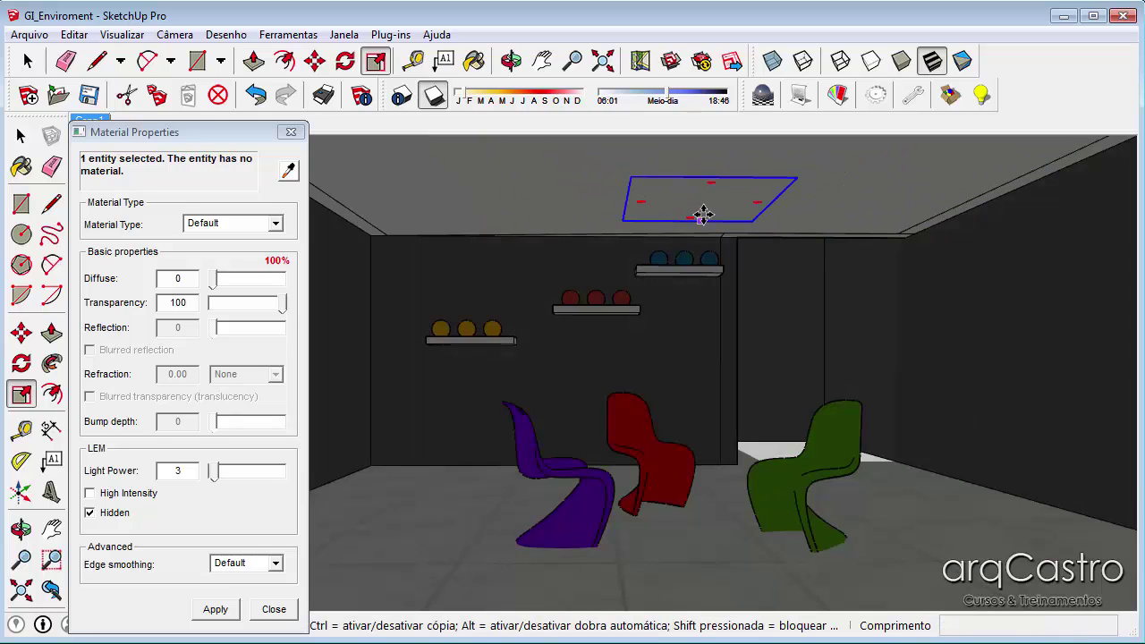
left_click(703, 215)
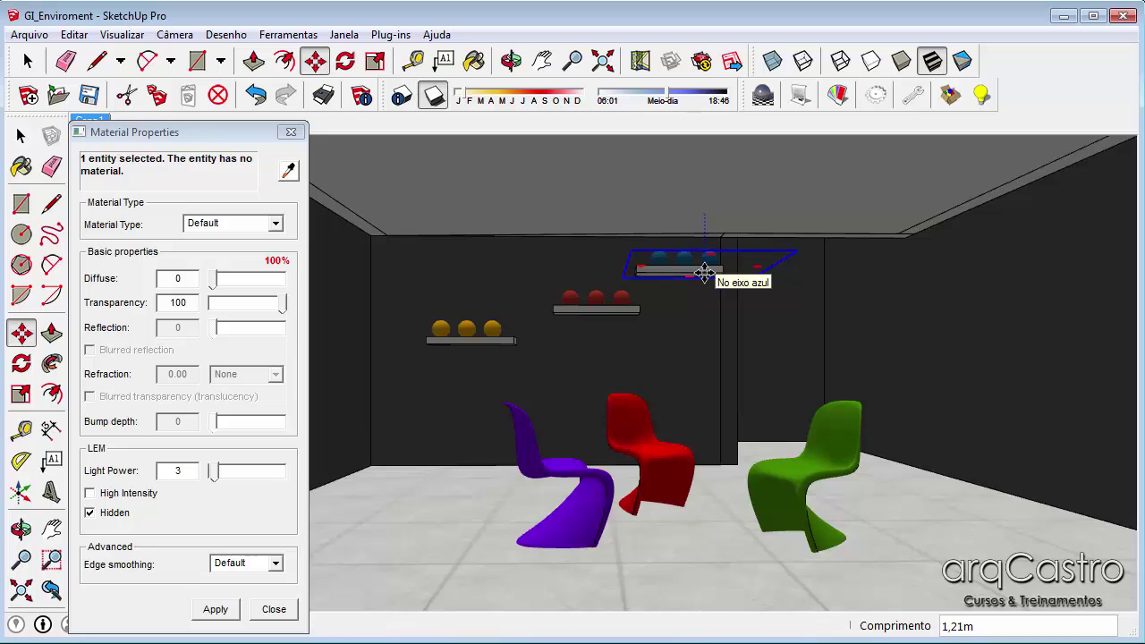
left_click(704, 271)
key("space")
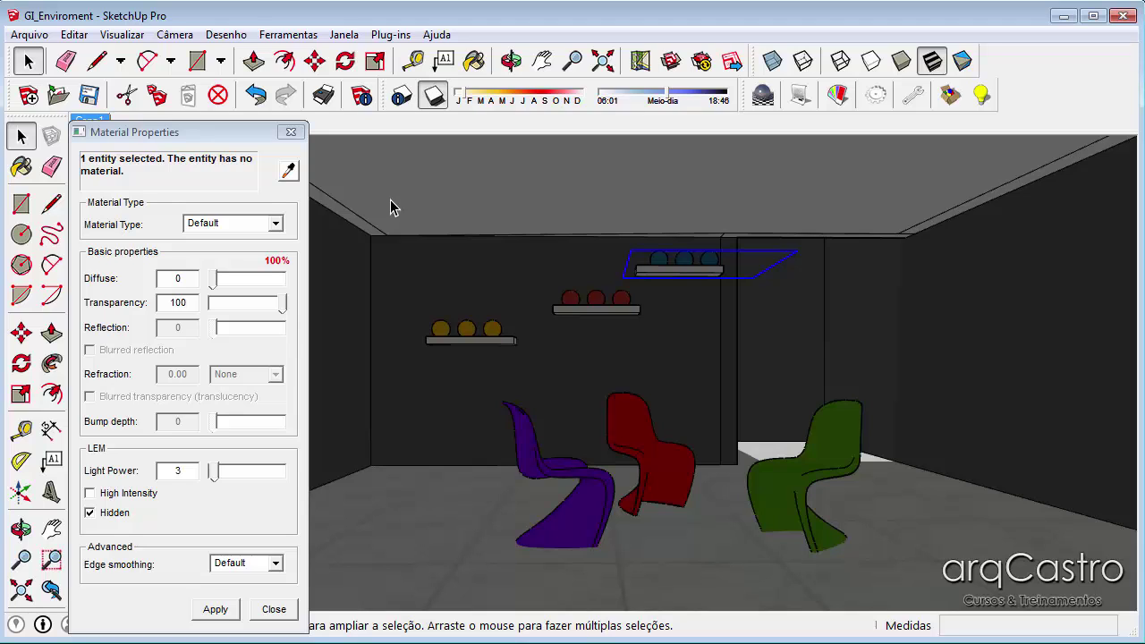
Run a Podium test render and view the finished GI_Enviroment image from the Podium pictures folder at full size
left_click(762, 95)
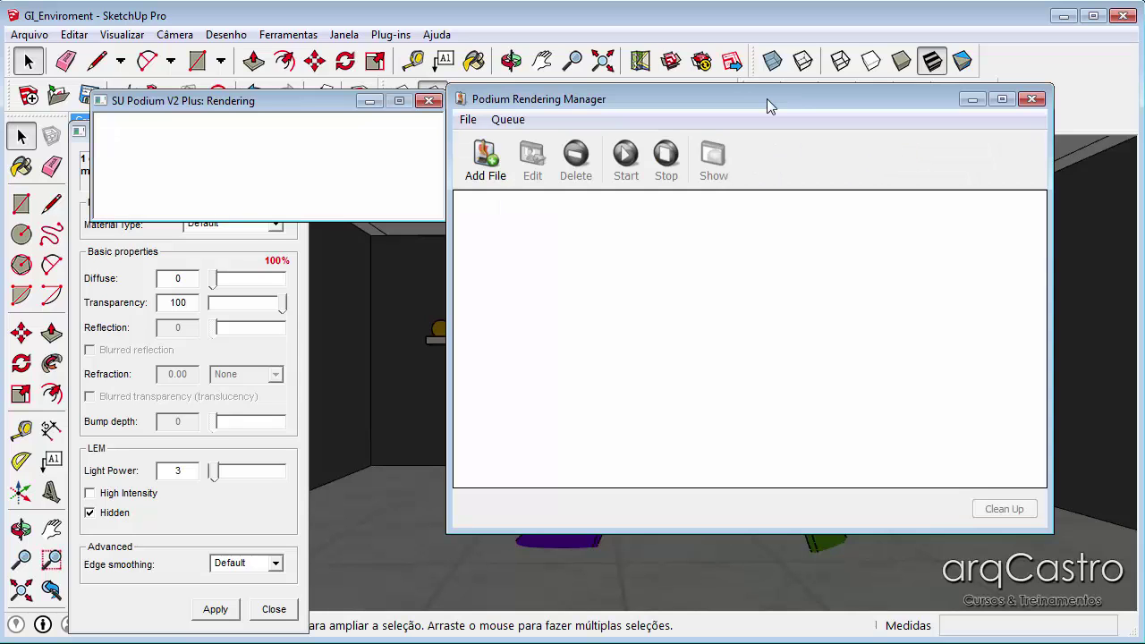
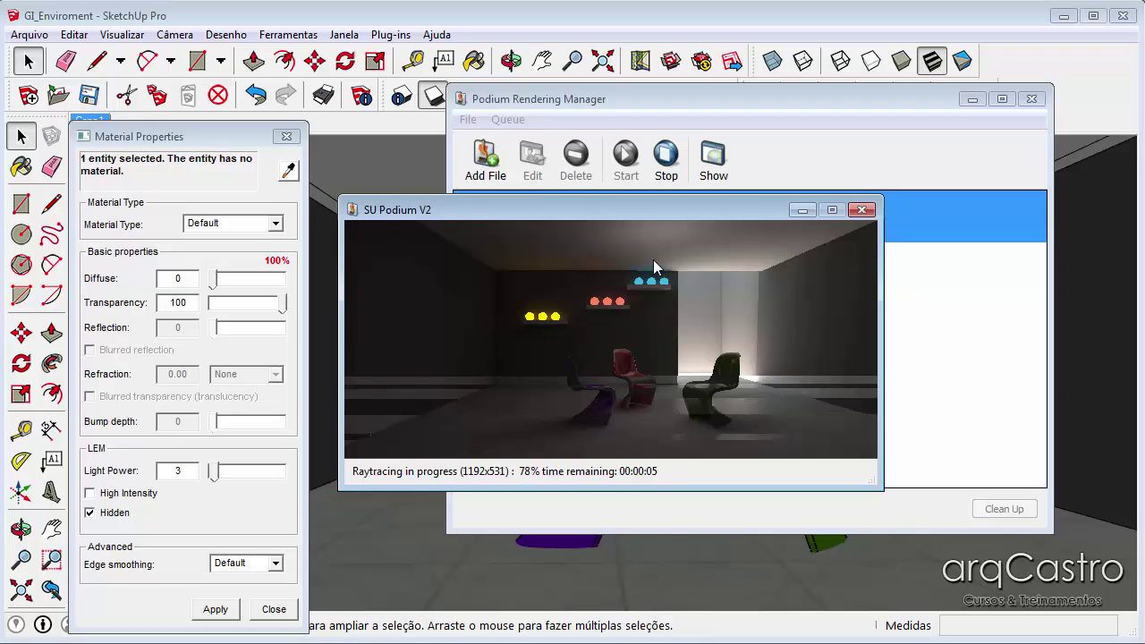
right_click(469, 643)
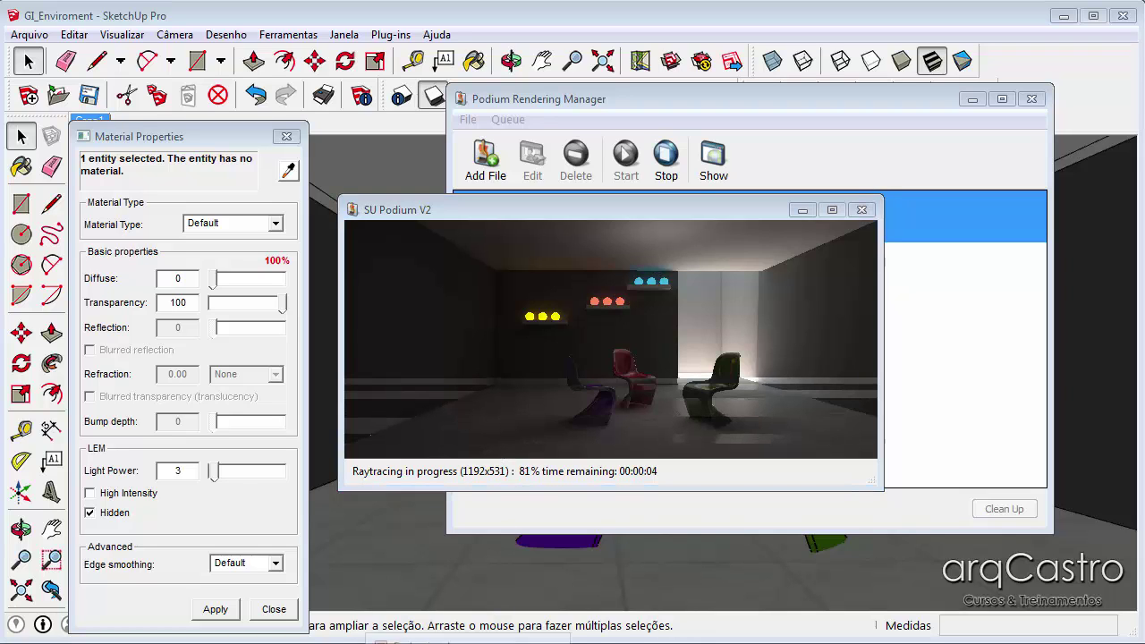
left_click(477, 637)
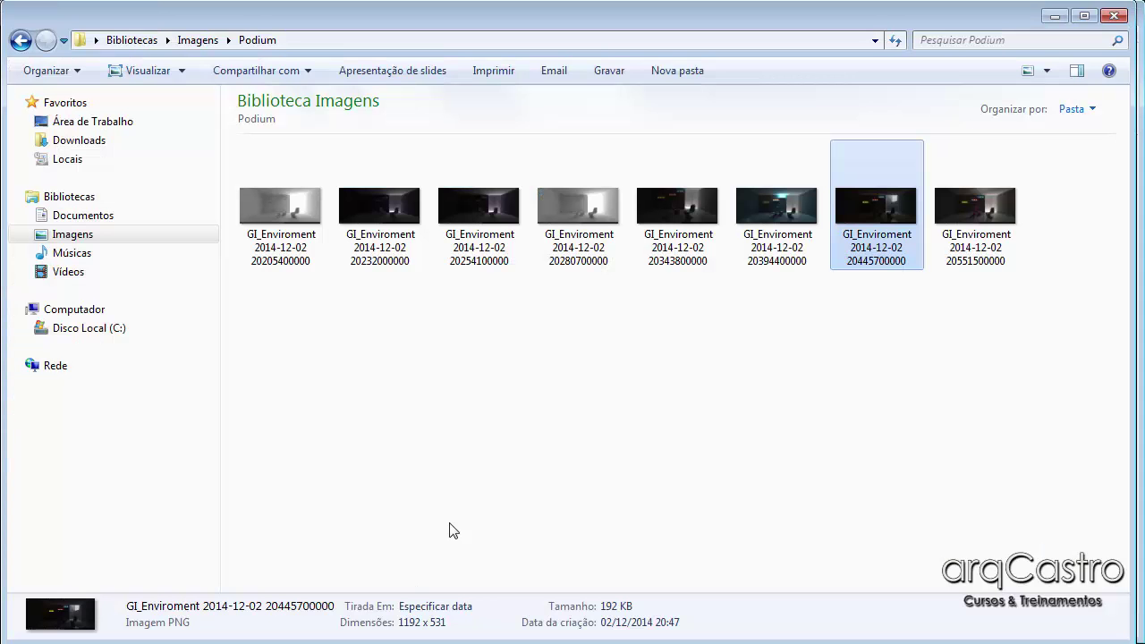
left_click(917, 335)
double_click(974, 210)
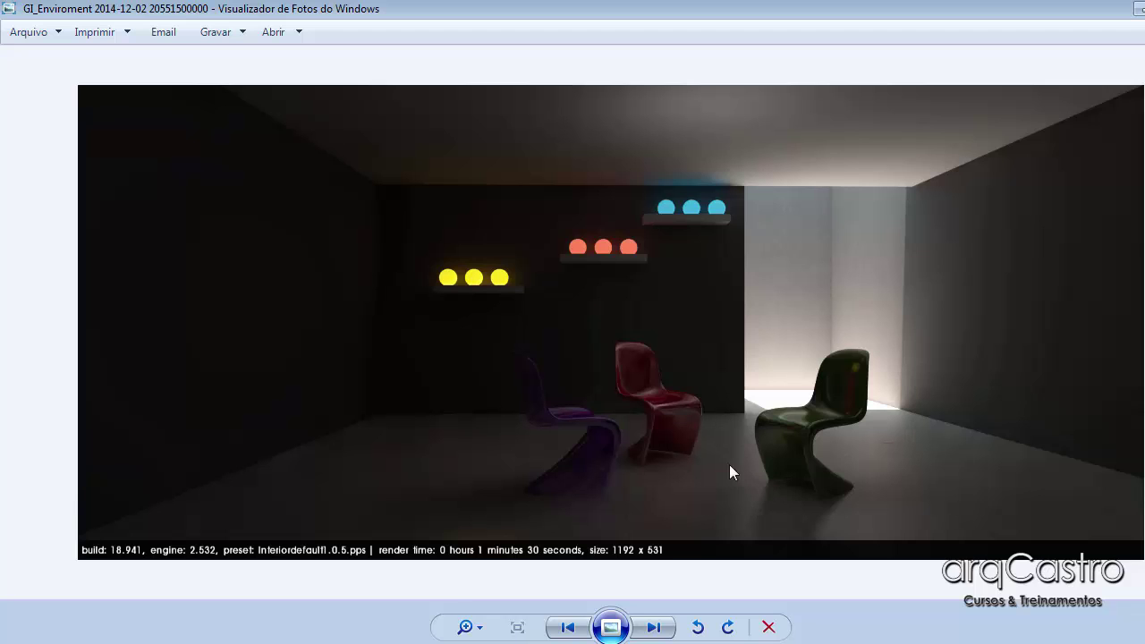
Return to SketchUp, close the material properties, and delete the light plane from the room
left_click(465, 642)
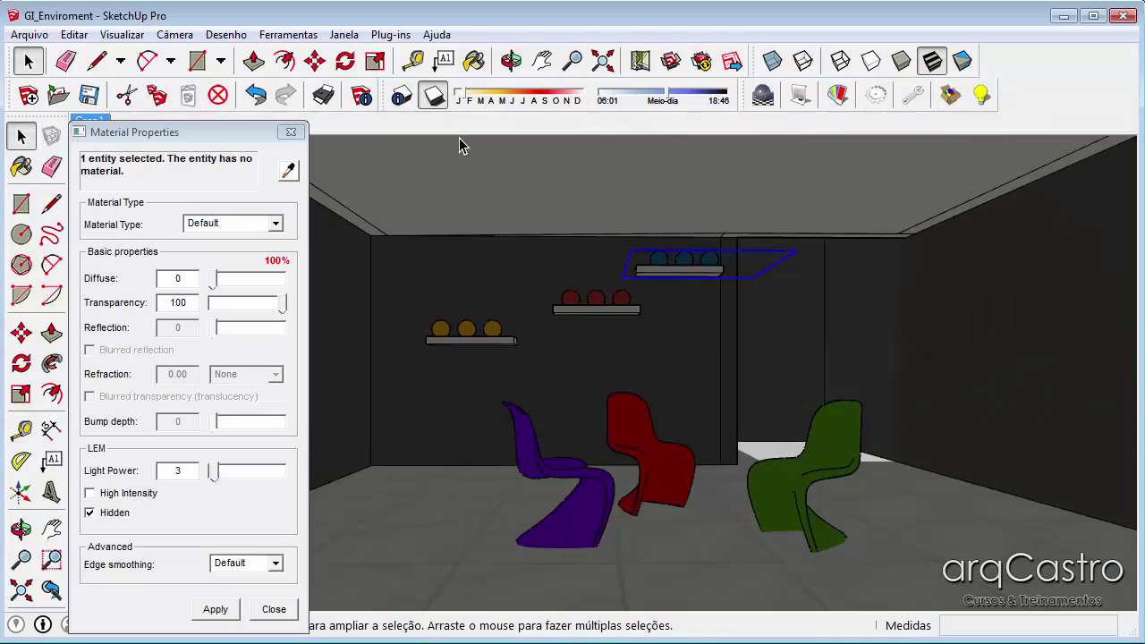
left_click(290, 132)
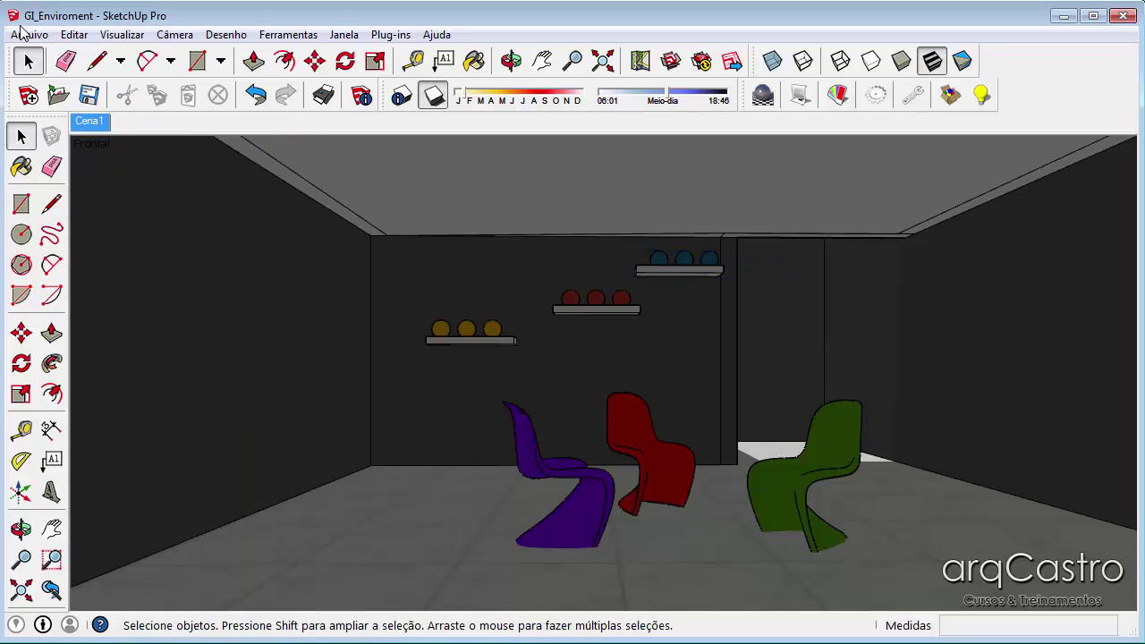
Start importing a file and limit the file type to SketchUp files (*.skp)
left_click(29, 35)
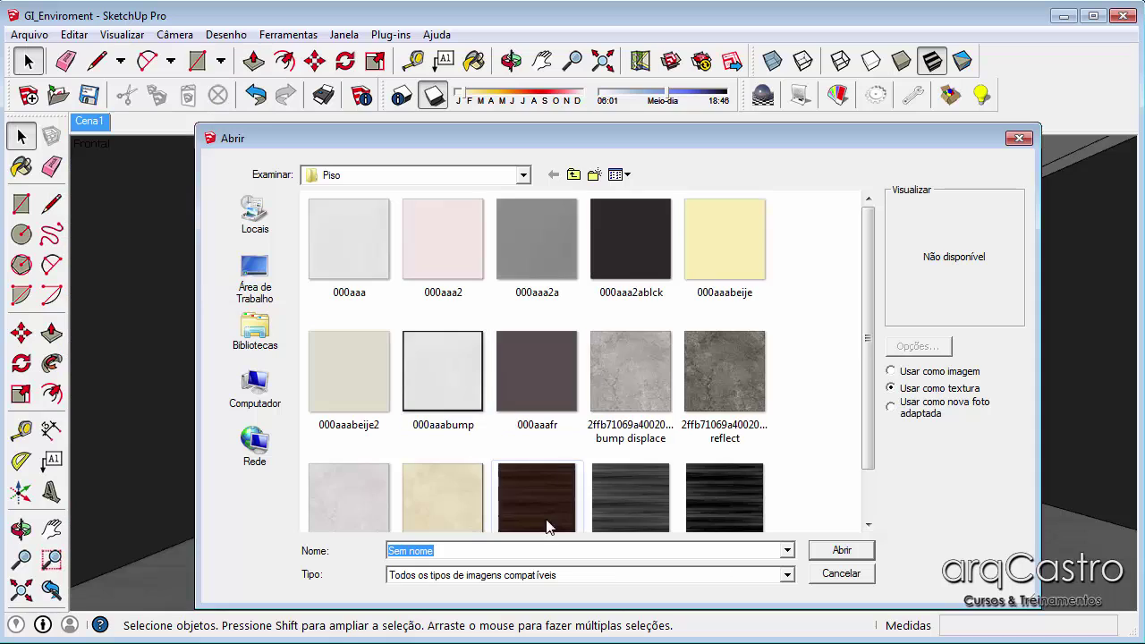
left_click(526, 575)
left_click(456, 419)
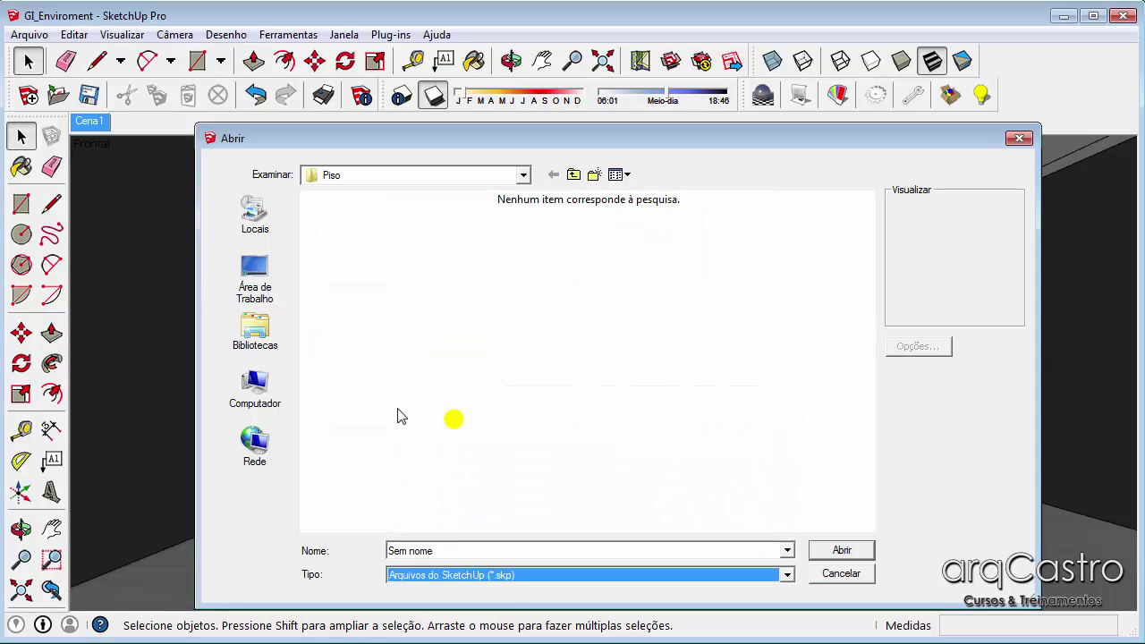
Browse from Documentos through 00-UNIDADE D, Familias SU and luminarias to the Plafons folder
left_click(255, 335)
double_click(444, 233)
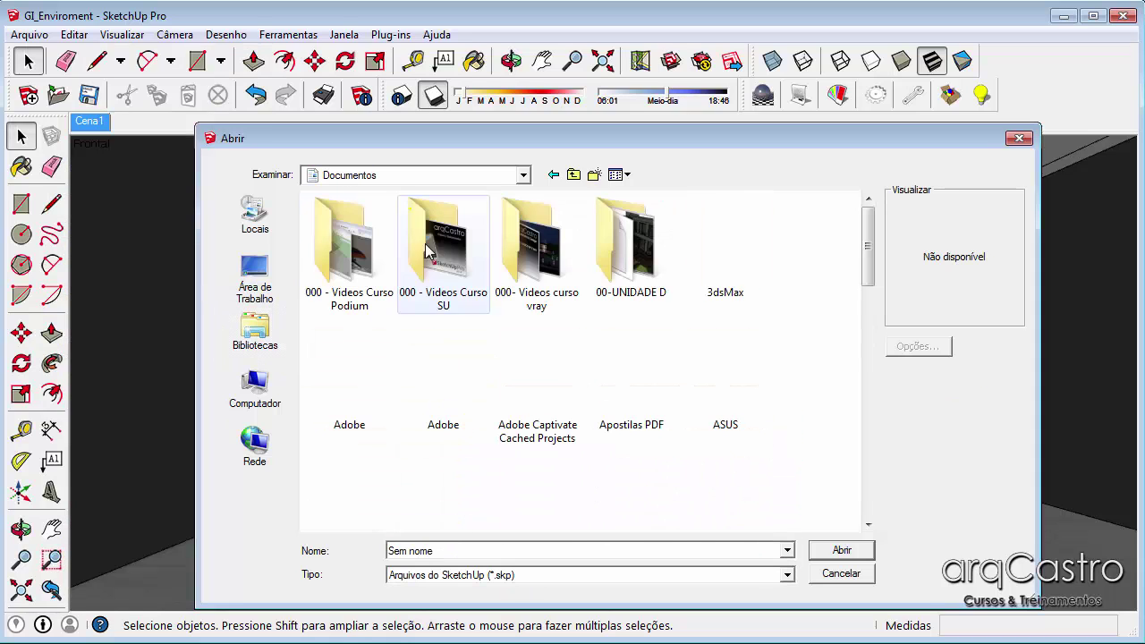
double_click(635, 243)
left_click(549, 449)
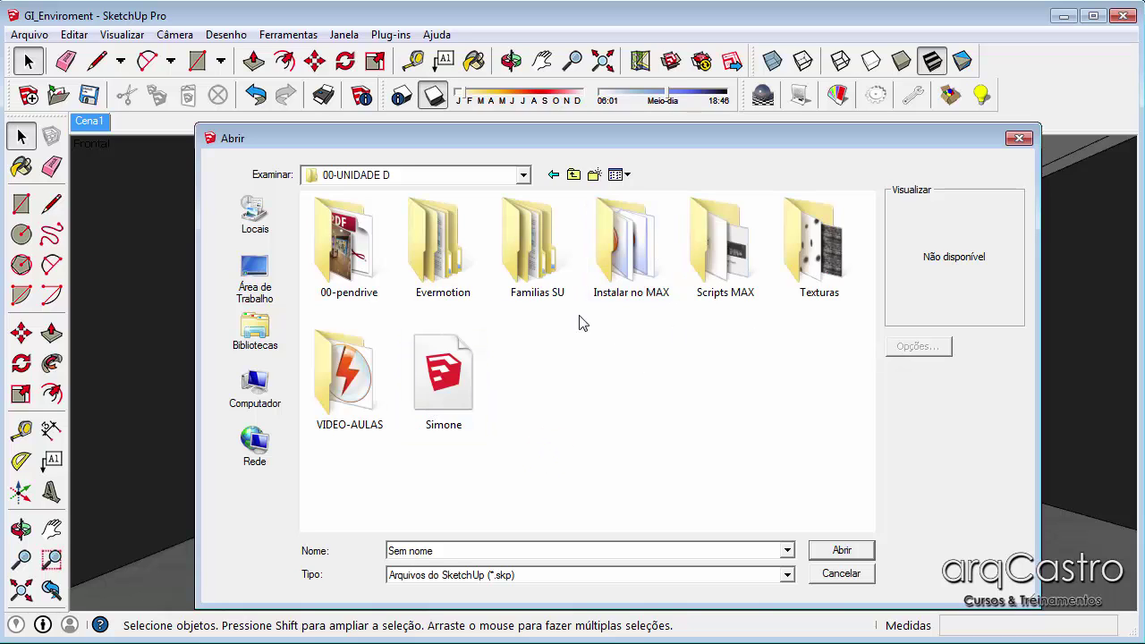
double_click(540, 270)
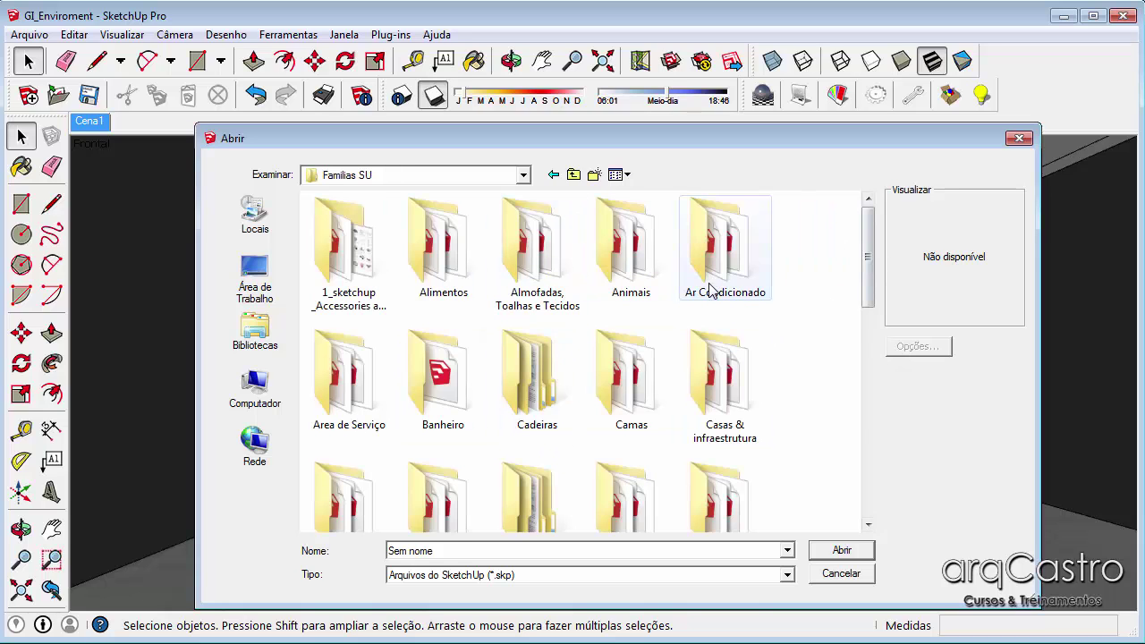
scroll(715, 228, "down", 3)
left_click(635, 241)
double_click(724, 254)
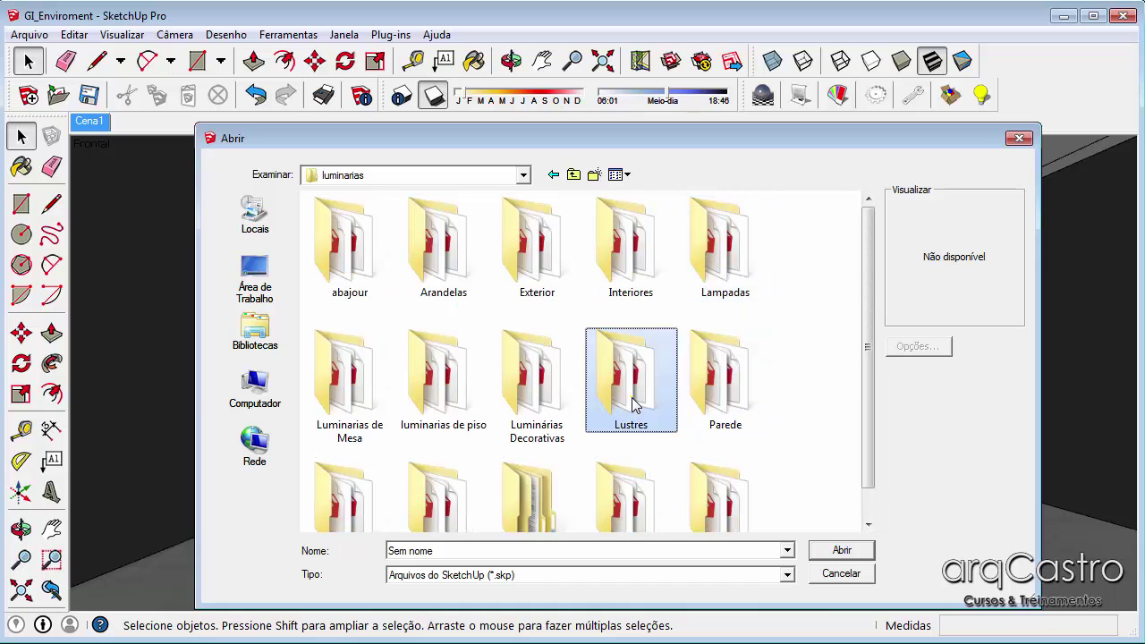
left_click(715, 380)
scroll(715, 380, "down", 1)
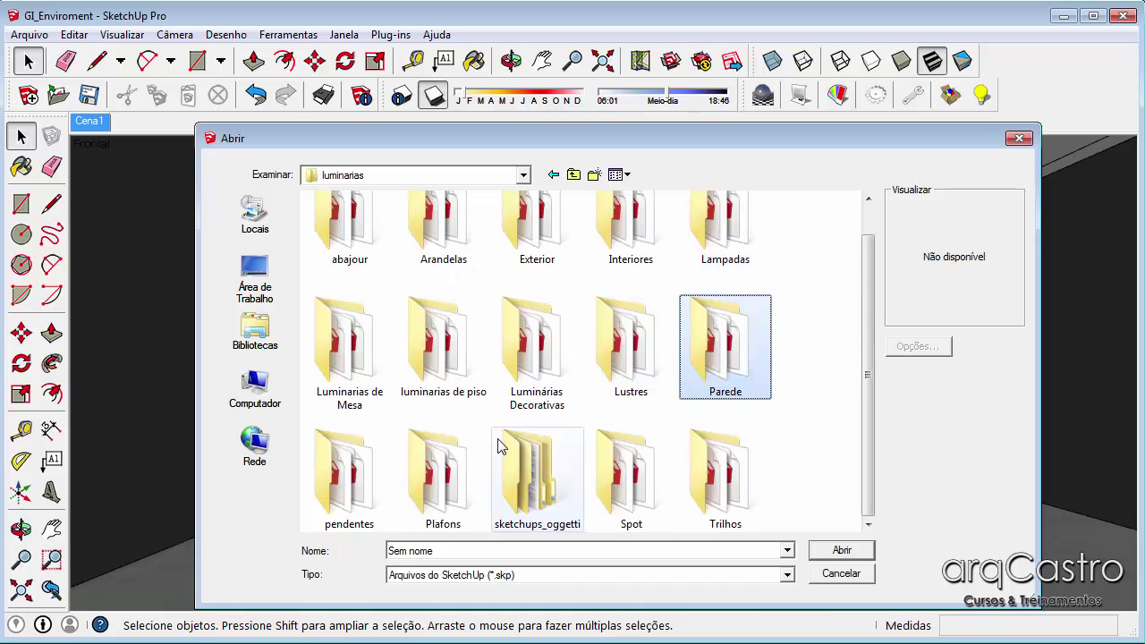
double_click(442, 460)
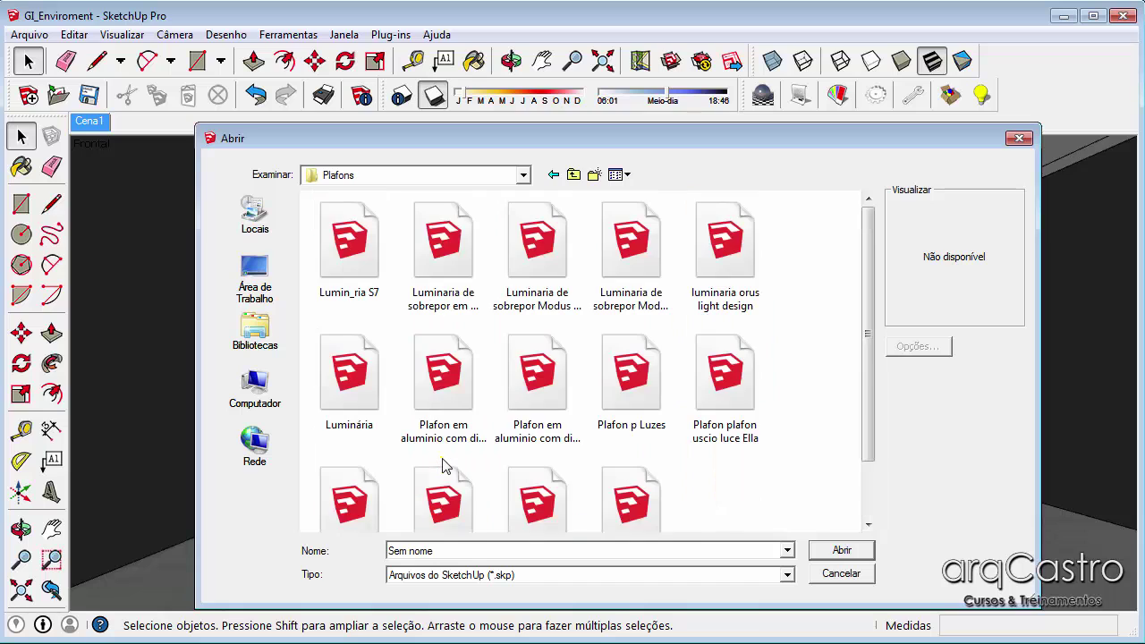
Preview the ceiling lamp models, import "Plafon em aluminio com difusor em acrilico BL 3013 BELLA LUCE", and place it near the purple chair
left_click(357, 228)
left_click(468, 255)
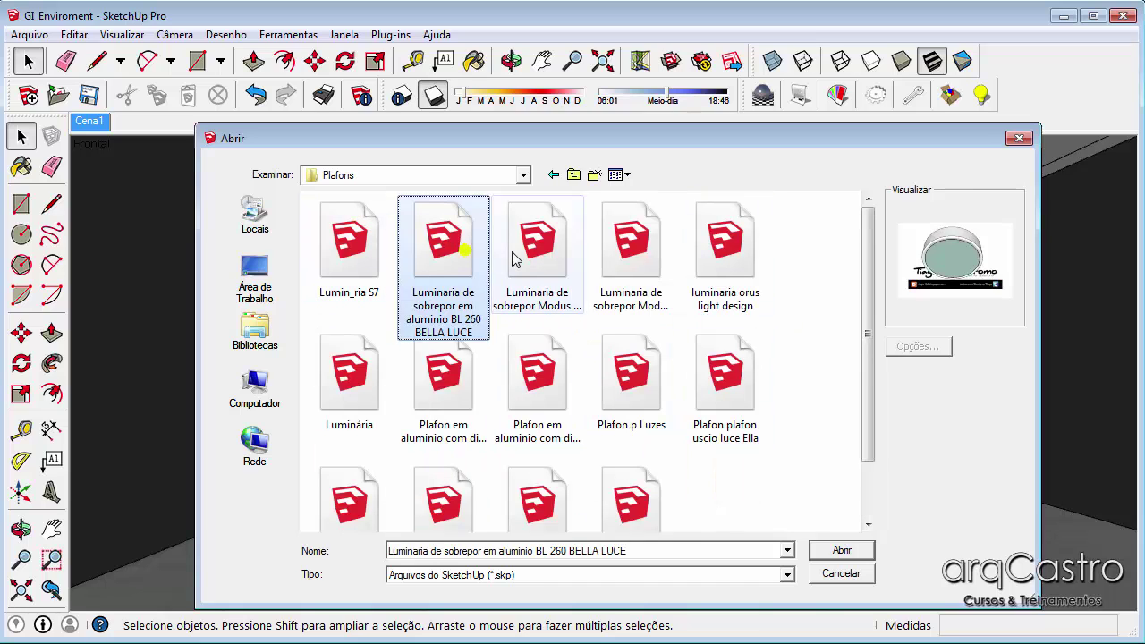
left_click(532, 255)
left_click(626, 257)
left_click(708, 250)
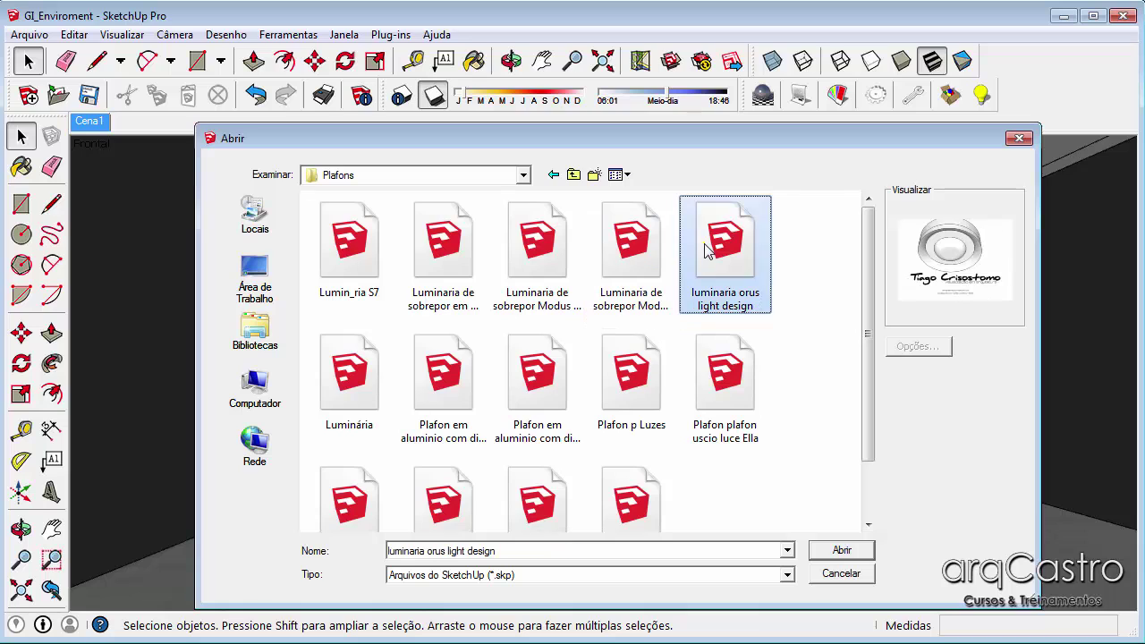
left_click(355, 356)
left_click(443, 369)
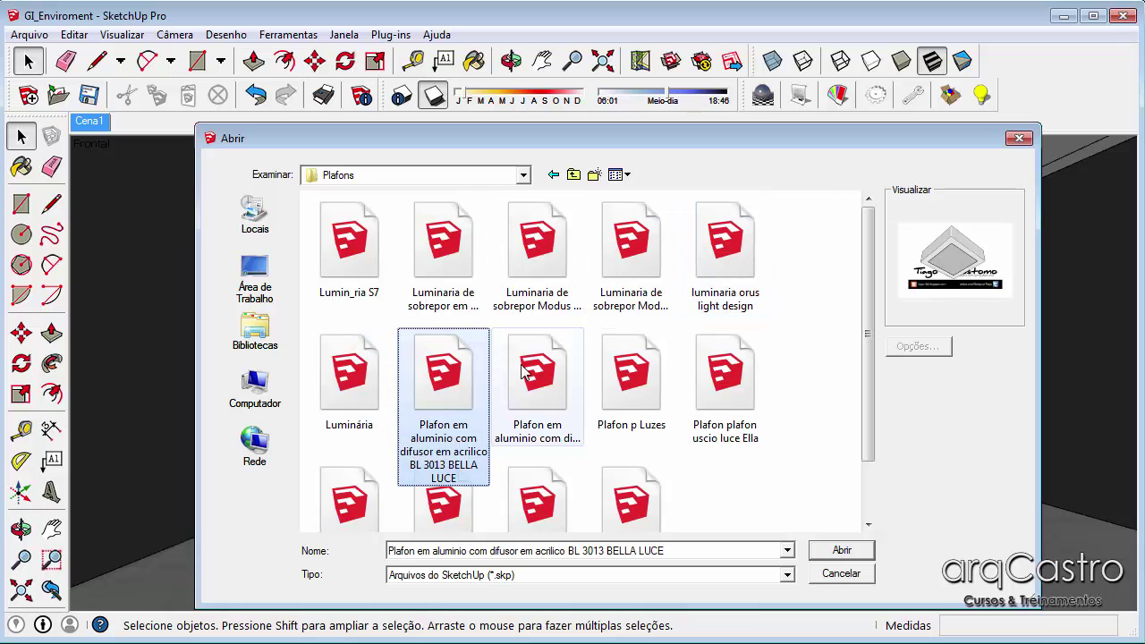
left_click(867, 550)
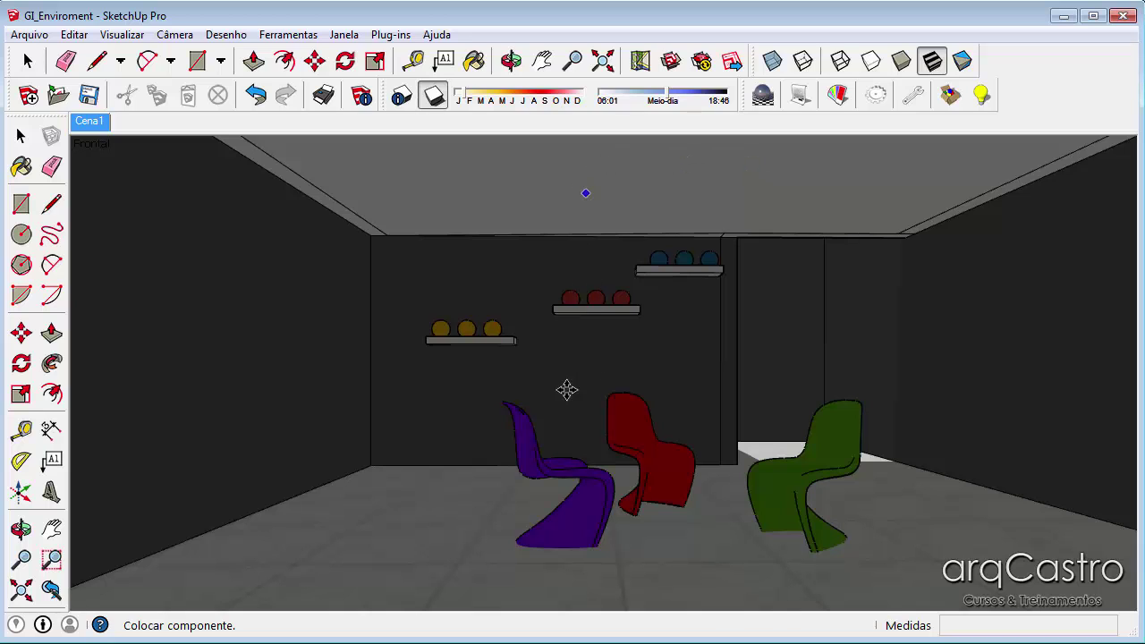
left_click(519, 413)
Enlarge the imported lamp uniformly by a factor of about 3.62, then about its centre by about 1.43
scroll(523, 409, "up", 5)
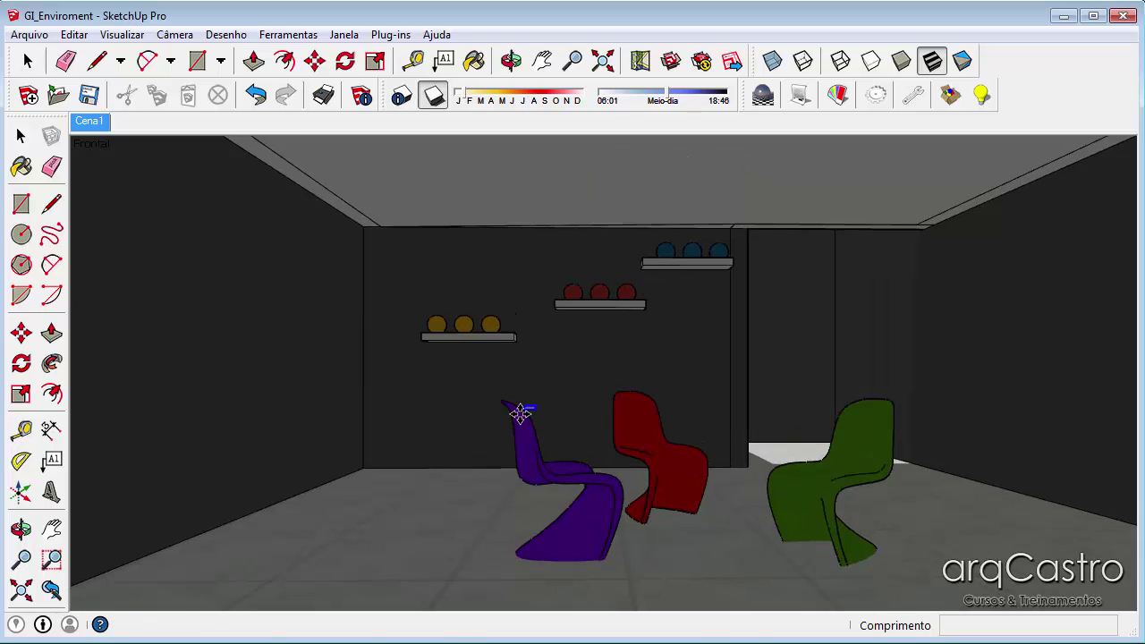
scroll(549, 403, "down", 3)
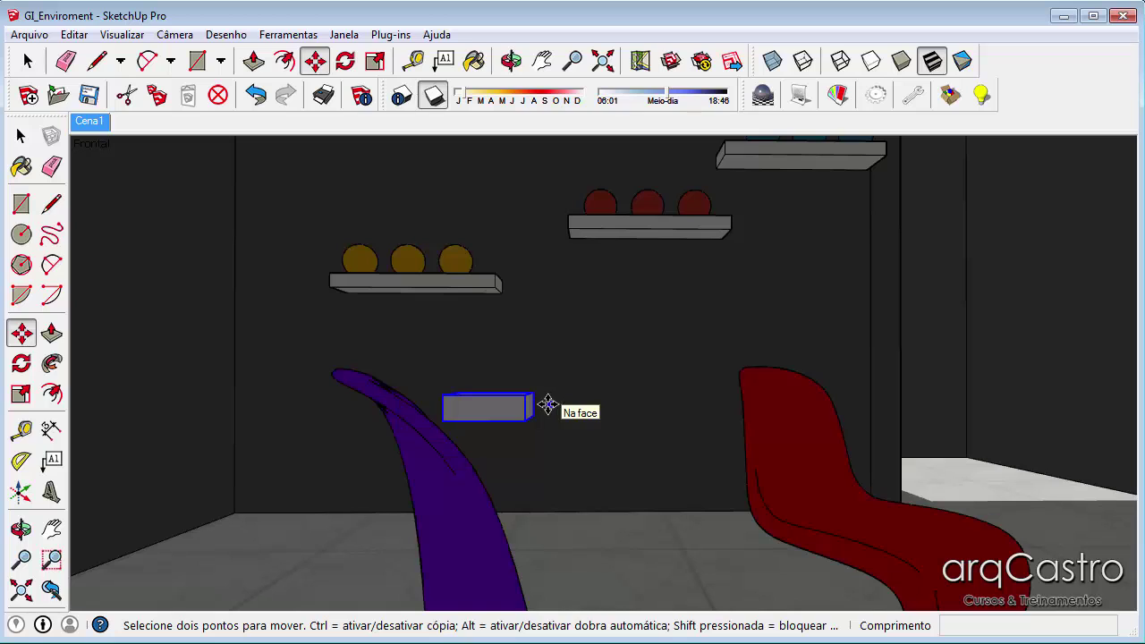
mouse_move(548, 404)
middle_mouse_down()
mouse_move(536, 396)
mouse_move(546, 409)
middle_mouse_up()
key("s")
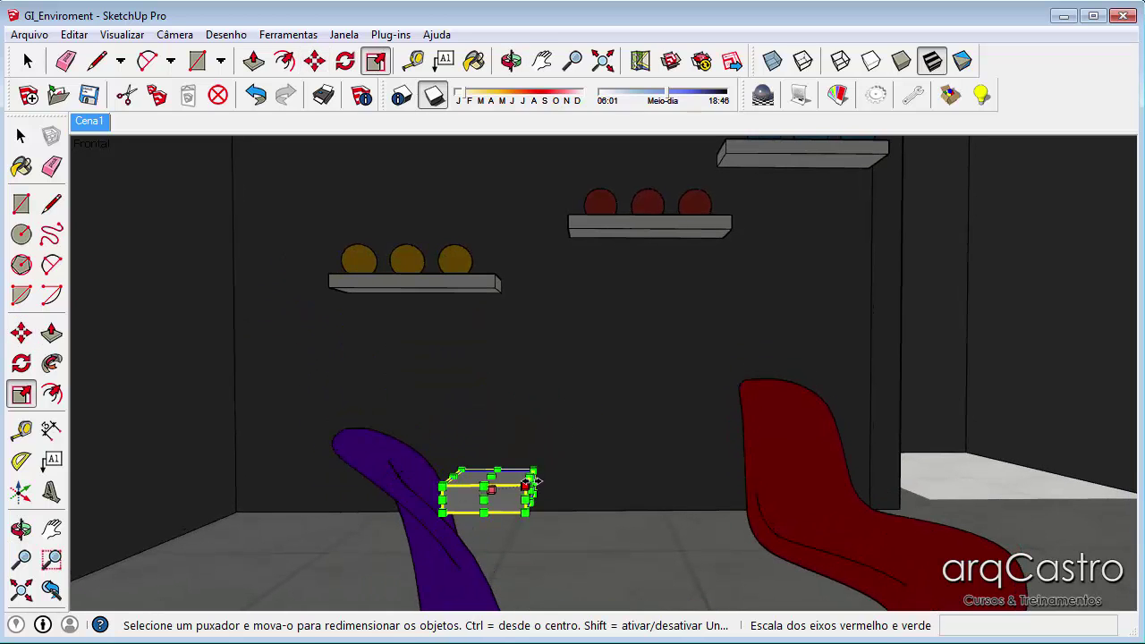
left_click_drag(539, 465, 617, 417, "ctrl")
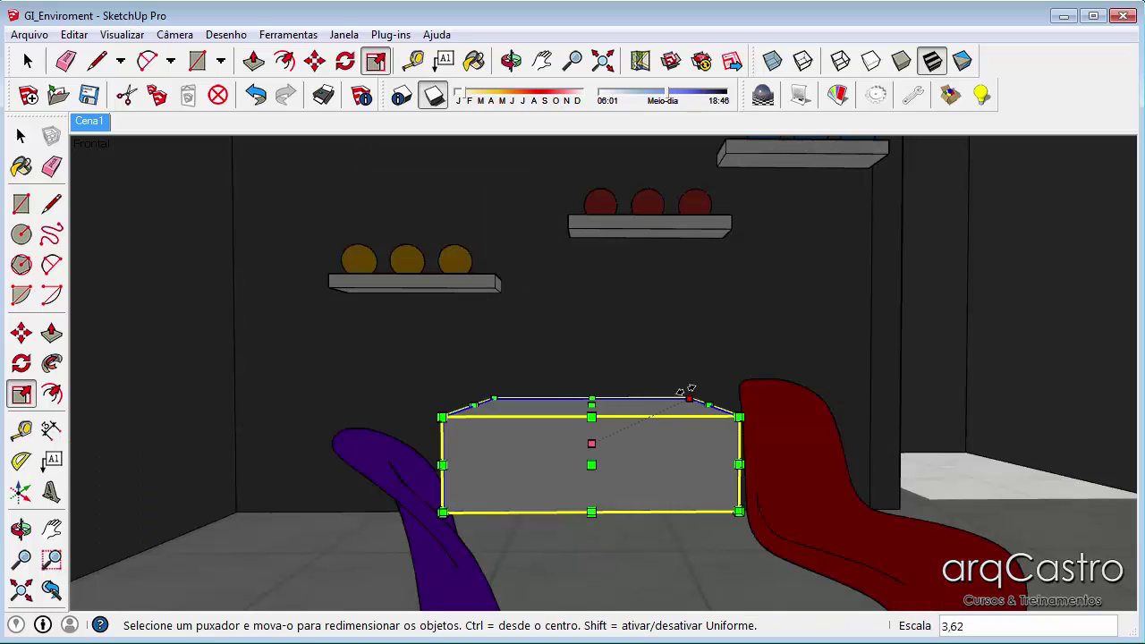
left_click_drag(687, 391, 723, 388, "ctrl")
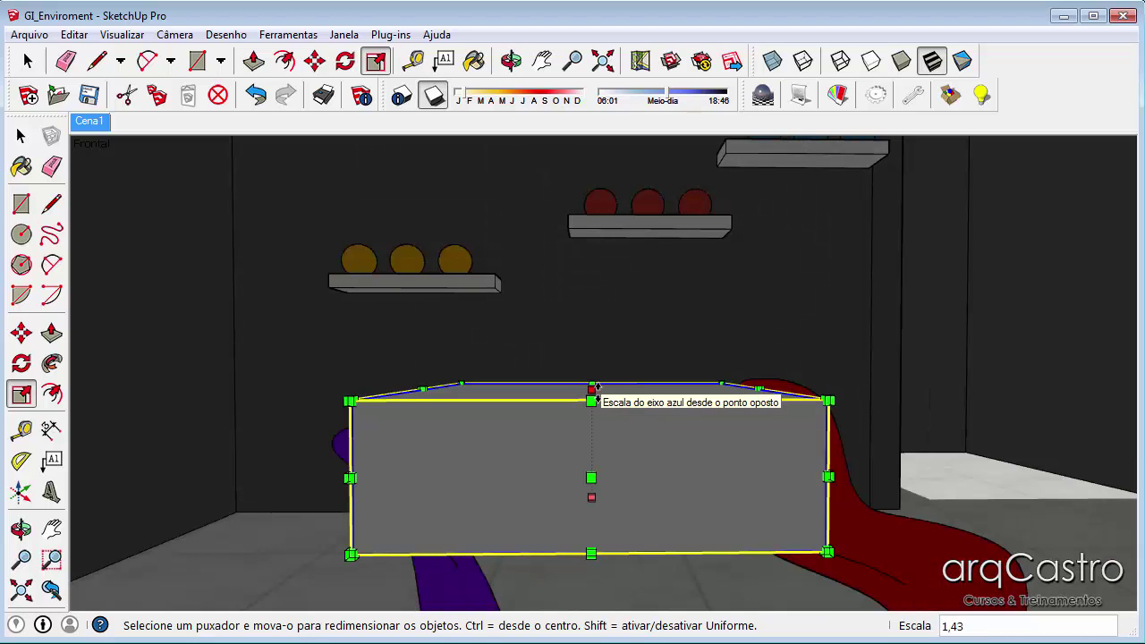
Flatten the lamp by scaling down only its height along the blue axis
left_click_drag(594, 386, 601, 398)
middle_click_drag(601, 398, 490, 467)
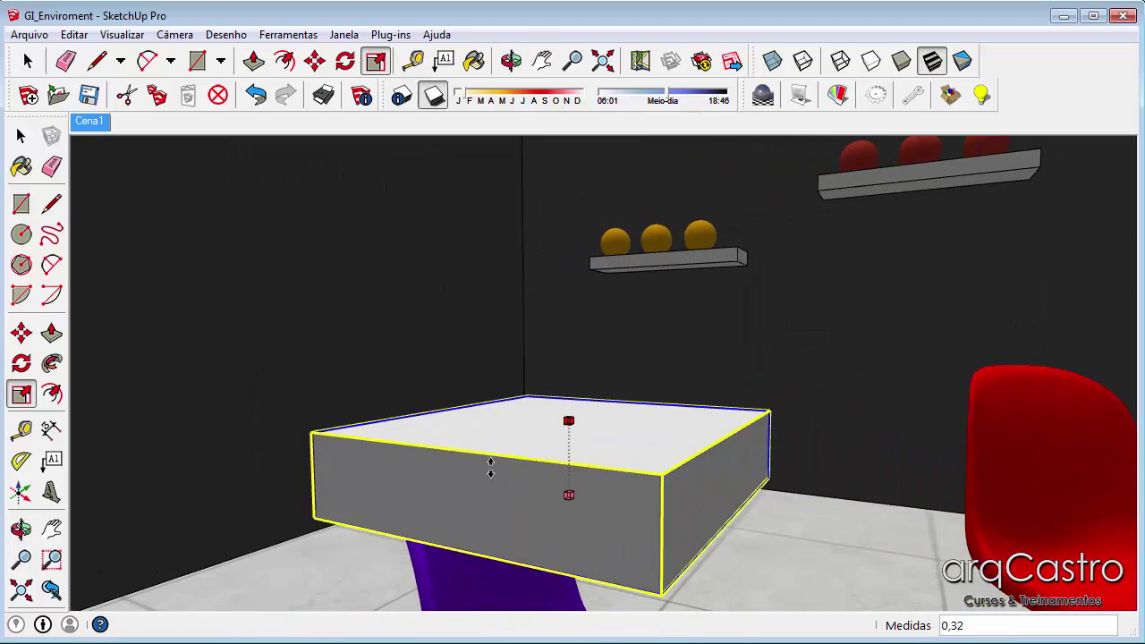
left_click_drag(490, 467, 494, 494)
Move the lamp up from beside the purple chair and seat it against the ceiling
mouse_move(524, 465)
middle_mouse_down()
mouse_move(570, 322)
mouse_move(564, 413)
middle_mouse_up()
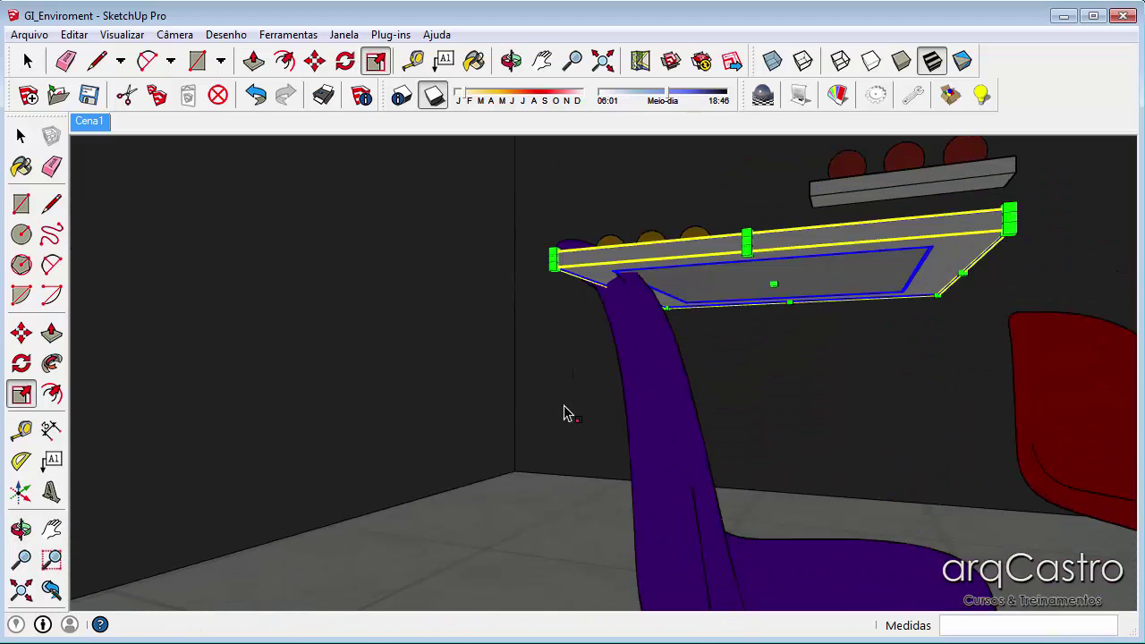
key("m")
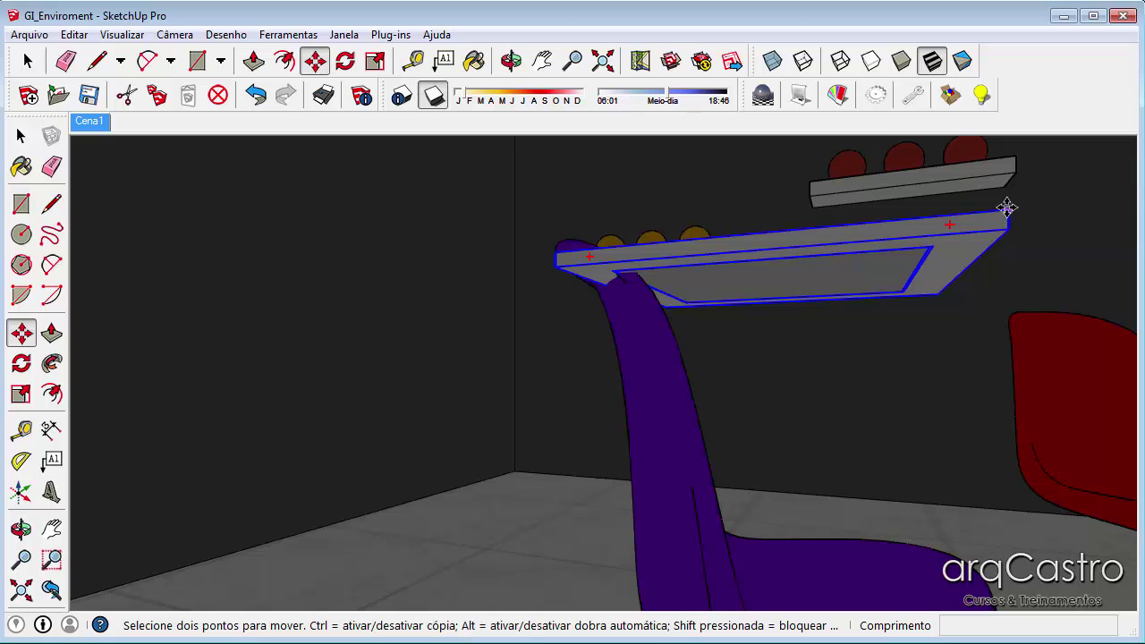
middle_click_drag(897, 241, 894, 300, "shift")
scroll(894, 300, "down", 5)
middle_click_drag(879, 391, 670, 337)
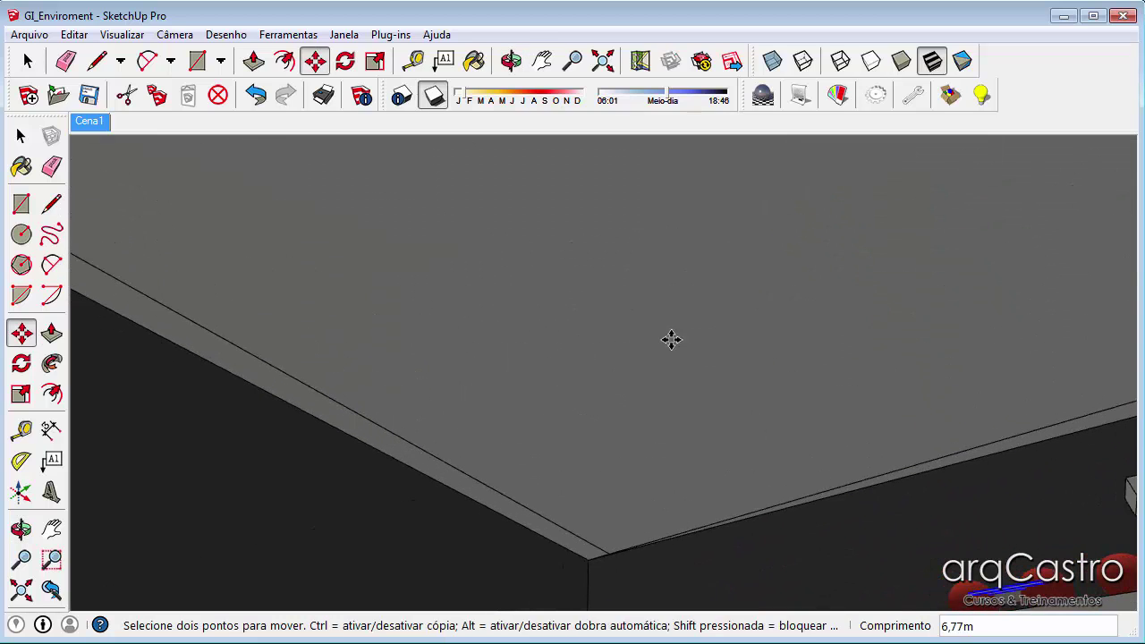
middle_click_drag(486, 217, 485, 270)
scroll(486, 270, "up", 6)
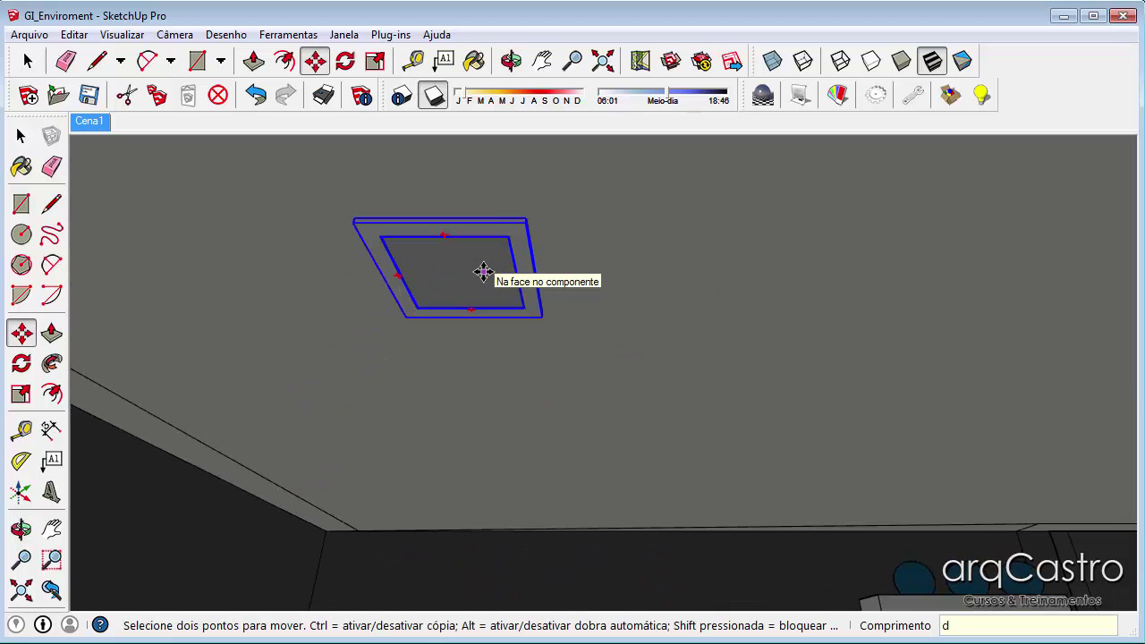
Enlarge the ceiling lamp uniformly from one of its corners
key("s")
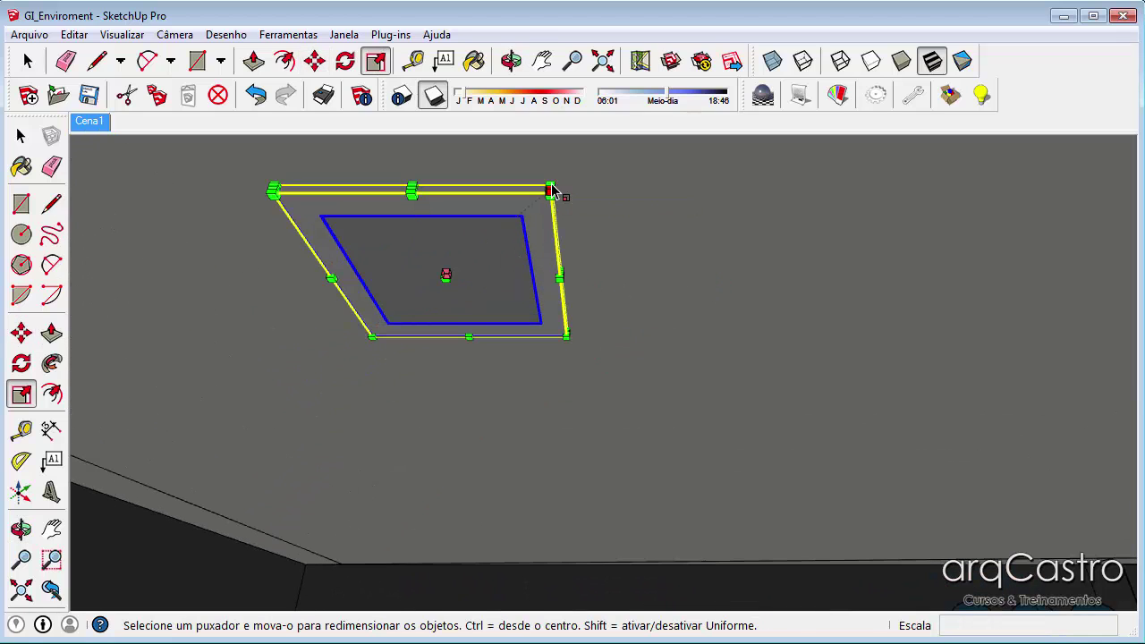
left_click(559, 184)
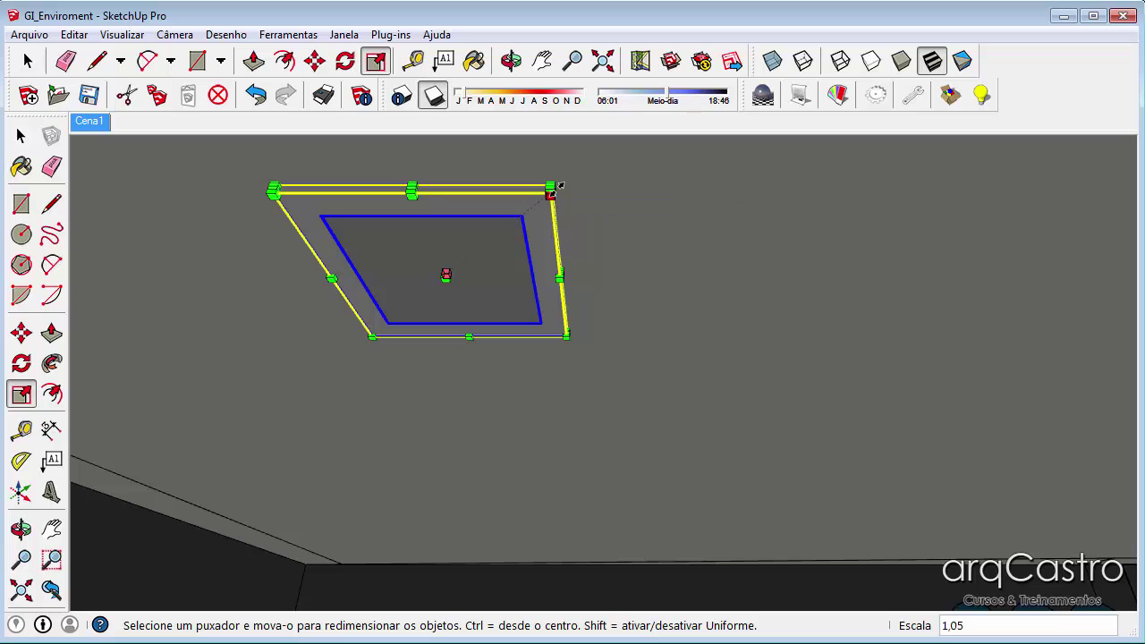
left_click(615, 154)
Copy the ceiling lamp along the red axis about 8.38 m, towards the opposite end of the ceiling
scroll(426, 329, "down", 5)
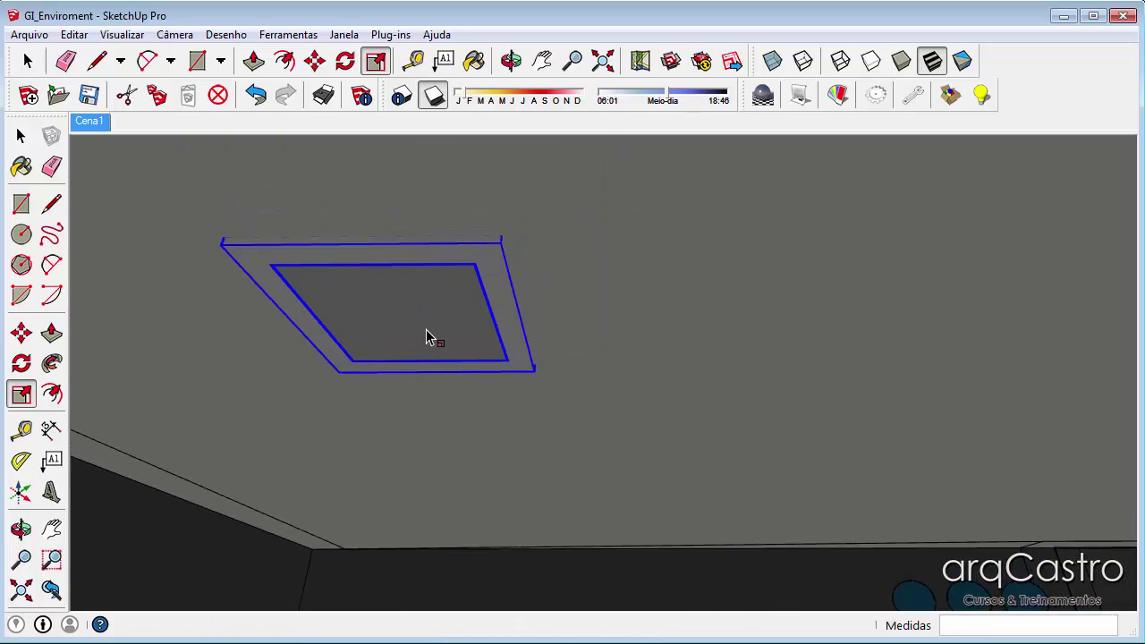
key("m")
scroll(418, 328, "down", 4)
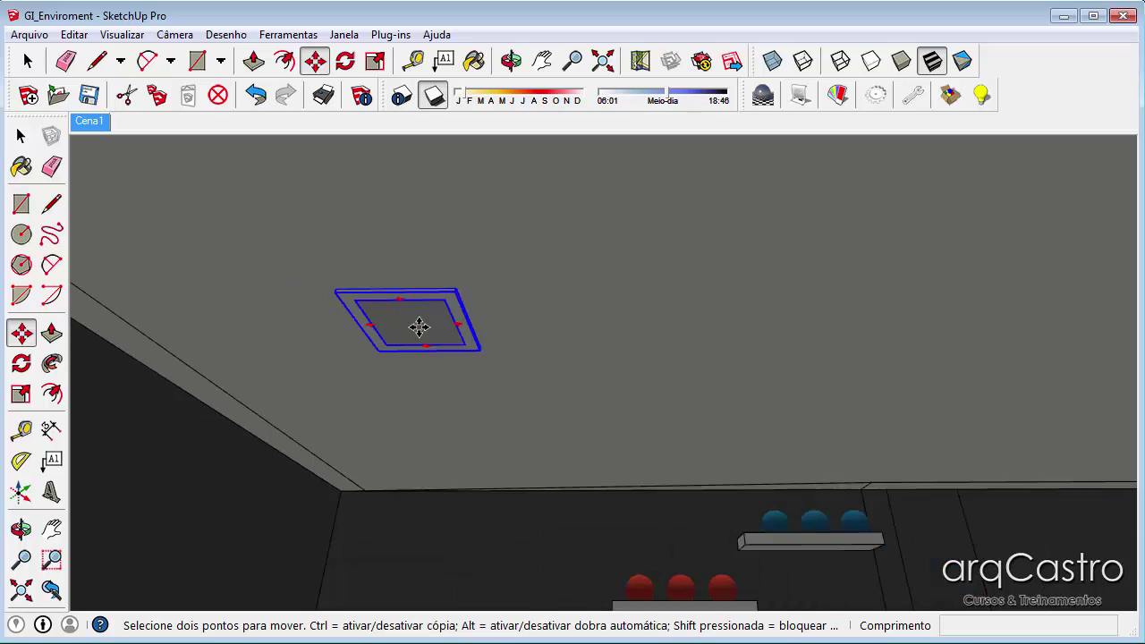
left_click(418, 328)
key("Escape")
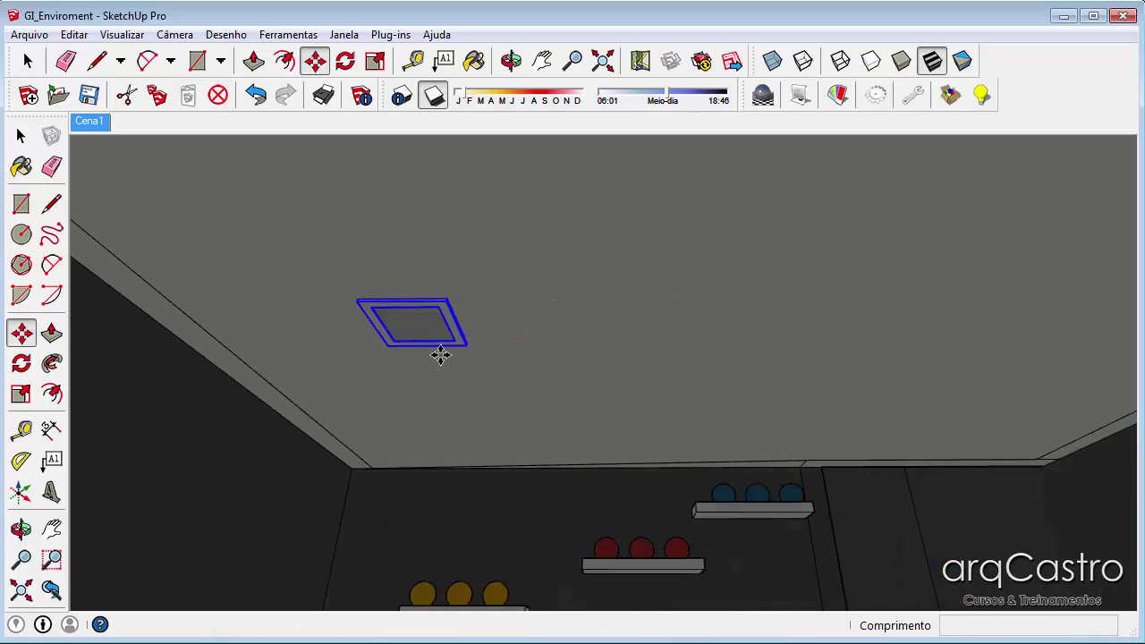
left_click(410, 328)
key("ctrl")
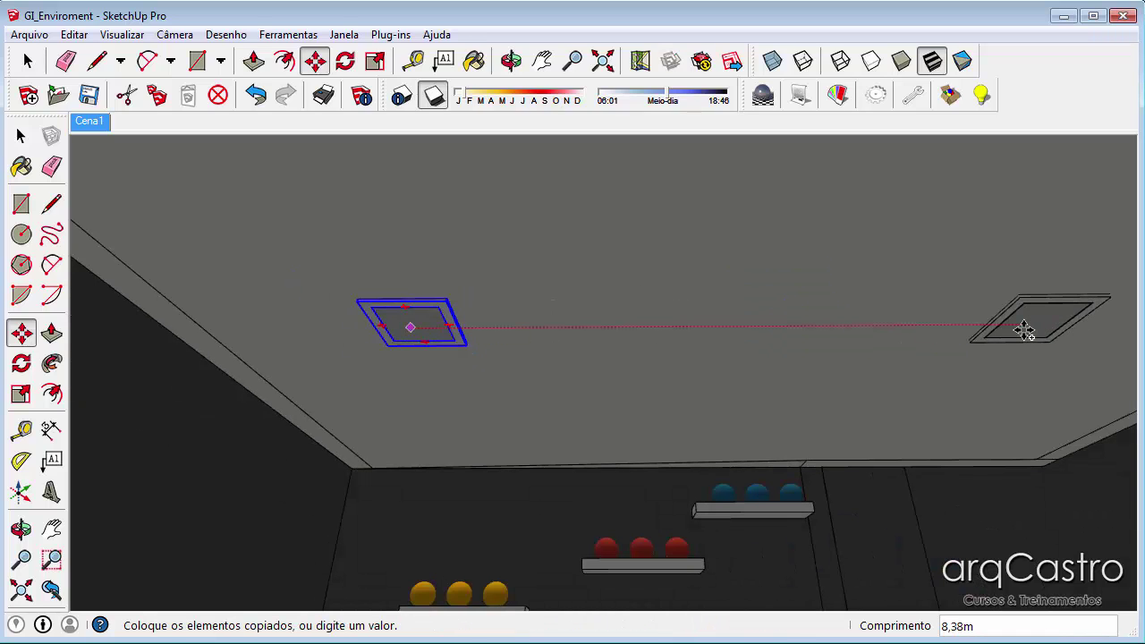
left_click(1022, 330)
key("space")
Sample the lamp's outer frame material in Podium's material properties and make it Metallic with reflection 100
scroll(450, 342, "up", 2)
scroll(320, 291, "up", 4)
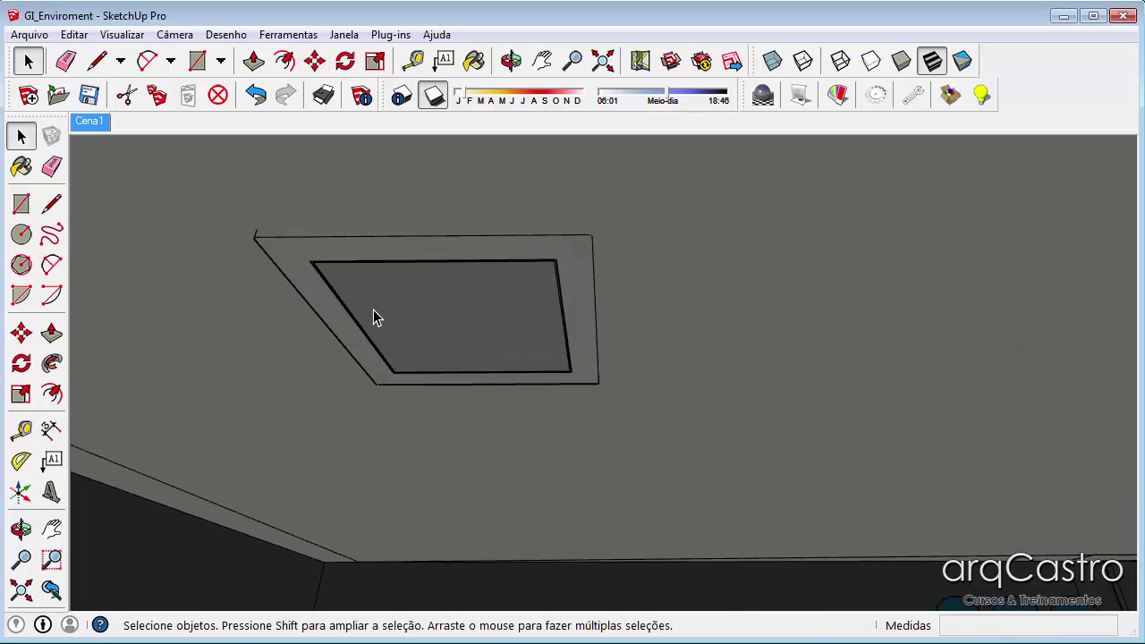
scroll(403, 195, "up", 4)
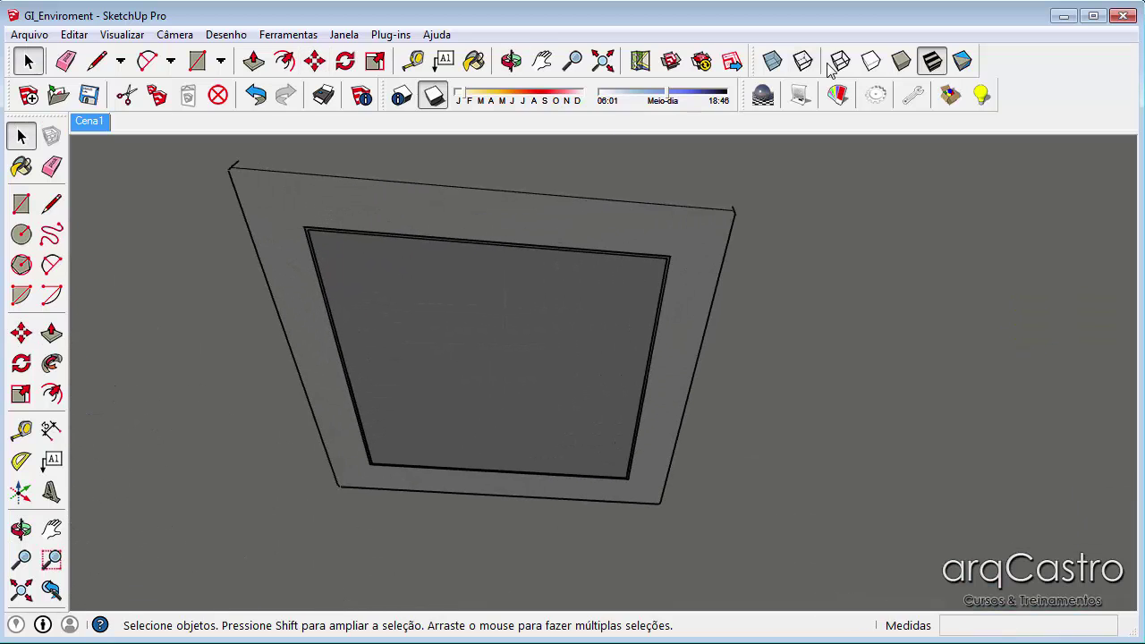
left_click(837, 94)
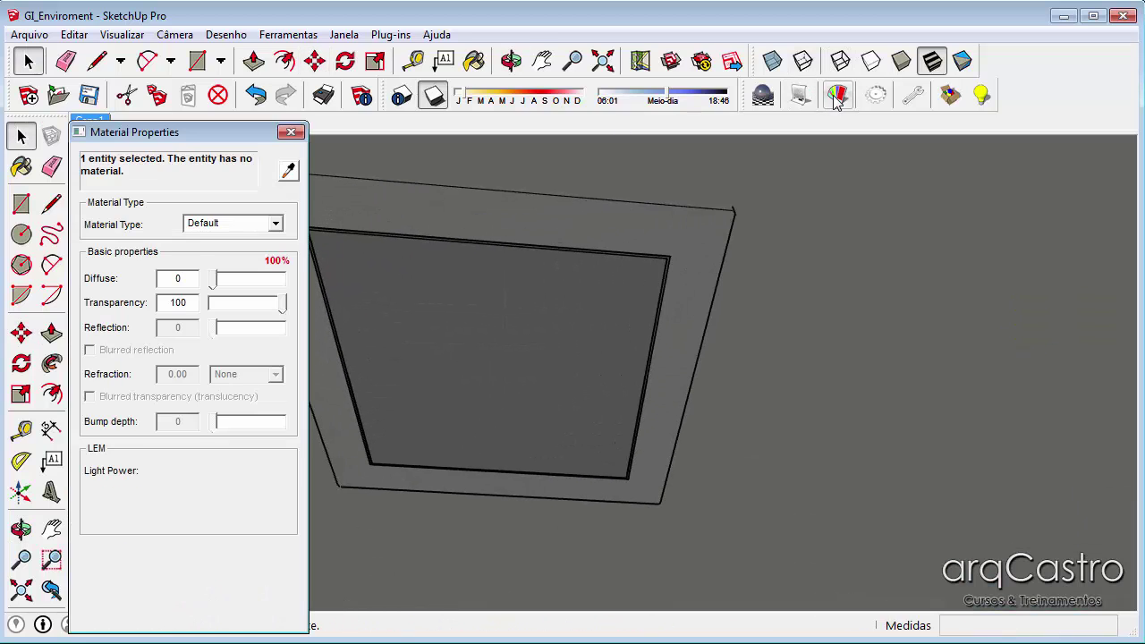
left_click(289, 173)
left_click(404, 205)
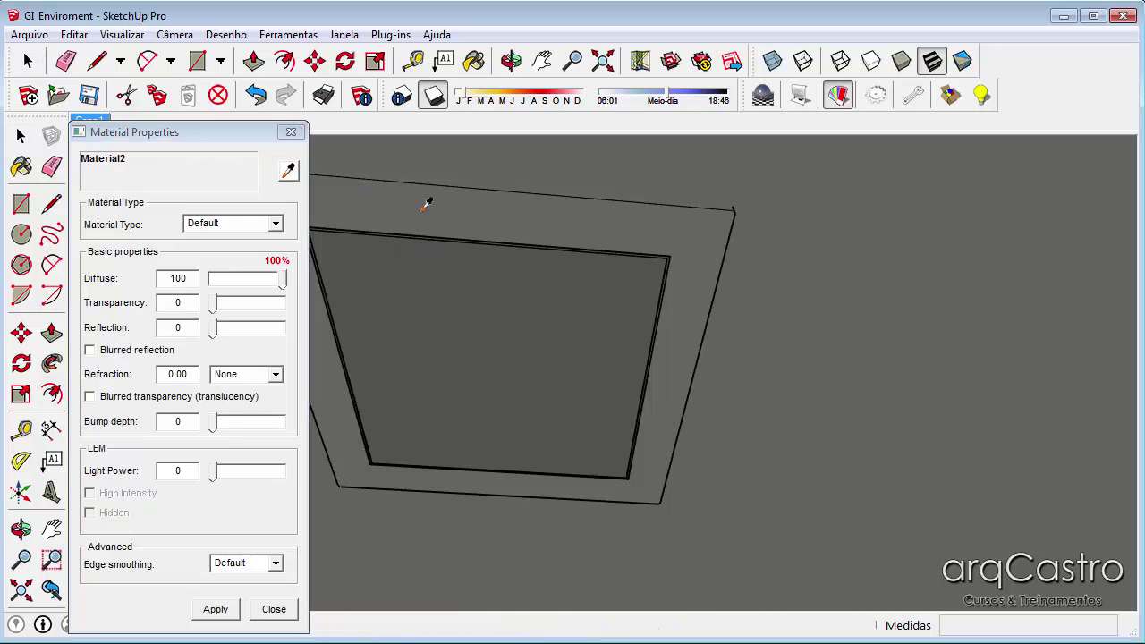
left_click(280, 224)
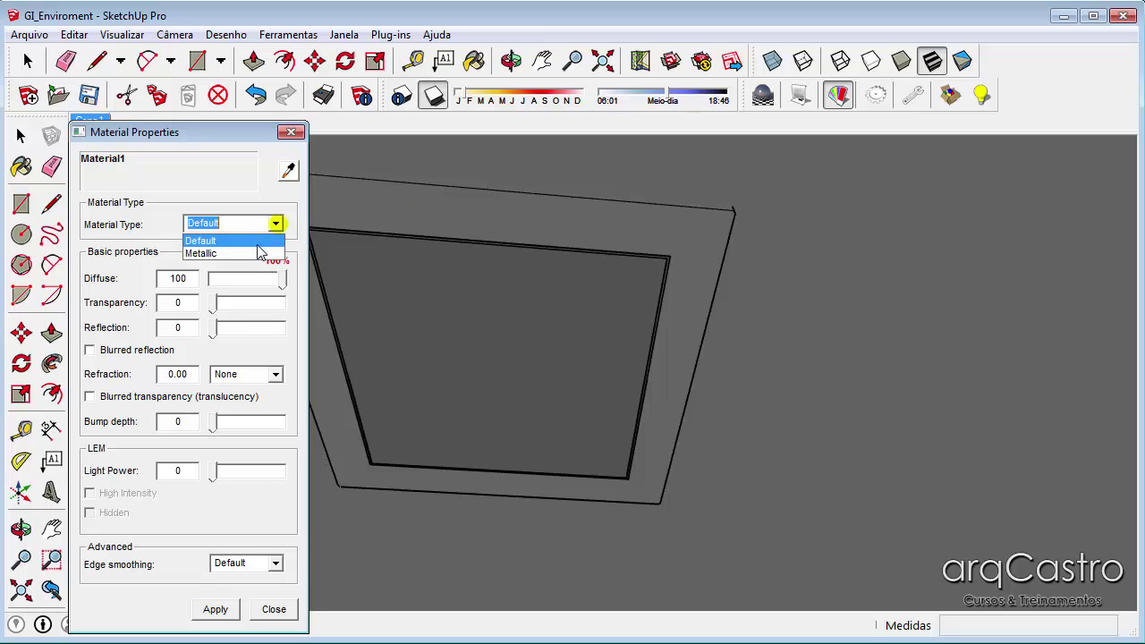
left_click(258, 251)
left_click(228, 330)
left_click_drag(228, 331, 298, 332)
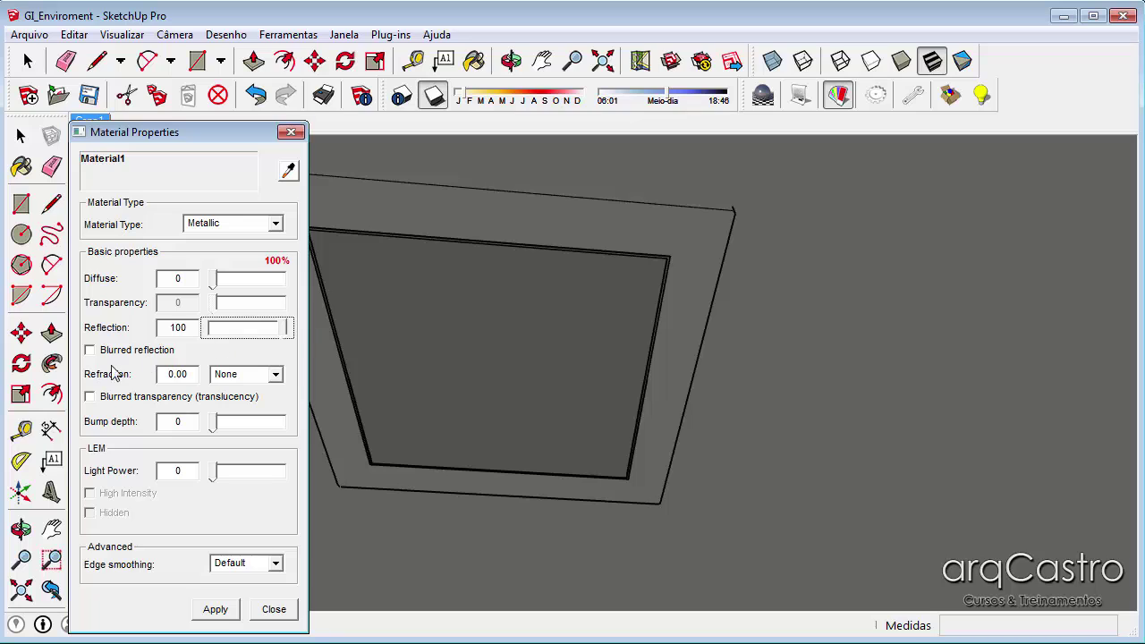
Set the frame material's refraction preset to Chrome and apply the material properties
left_click(275, 373)
left_click(232, 417)
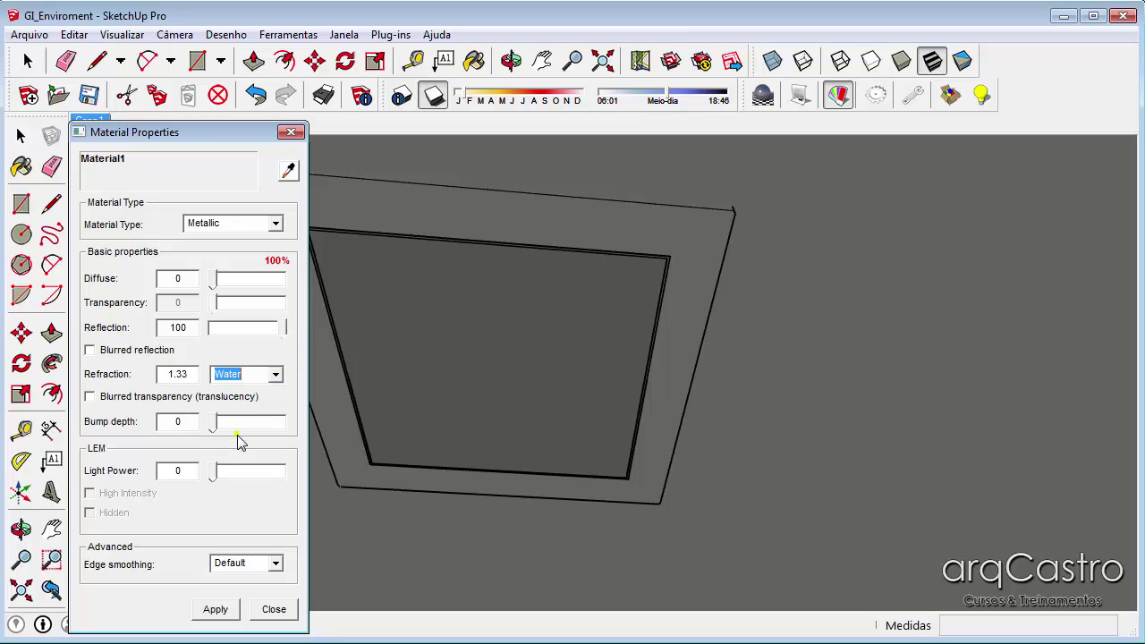
left_click(276, 378)
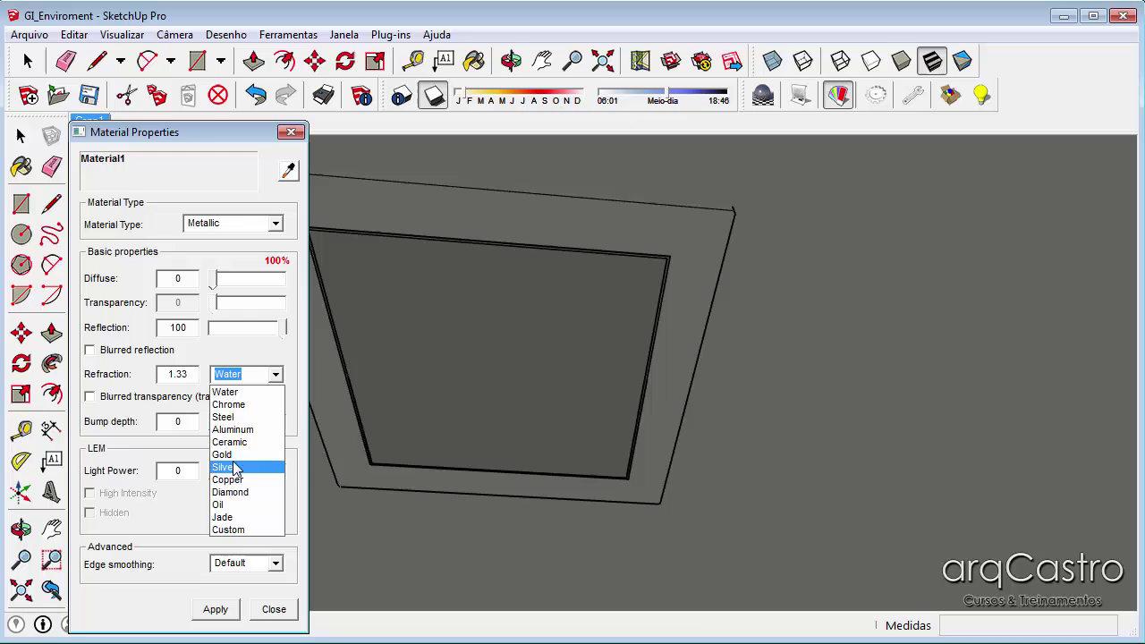
left_click(230, 405)
left_click(213, 611)
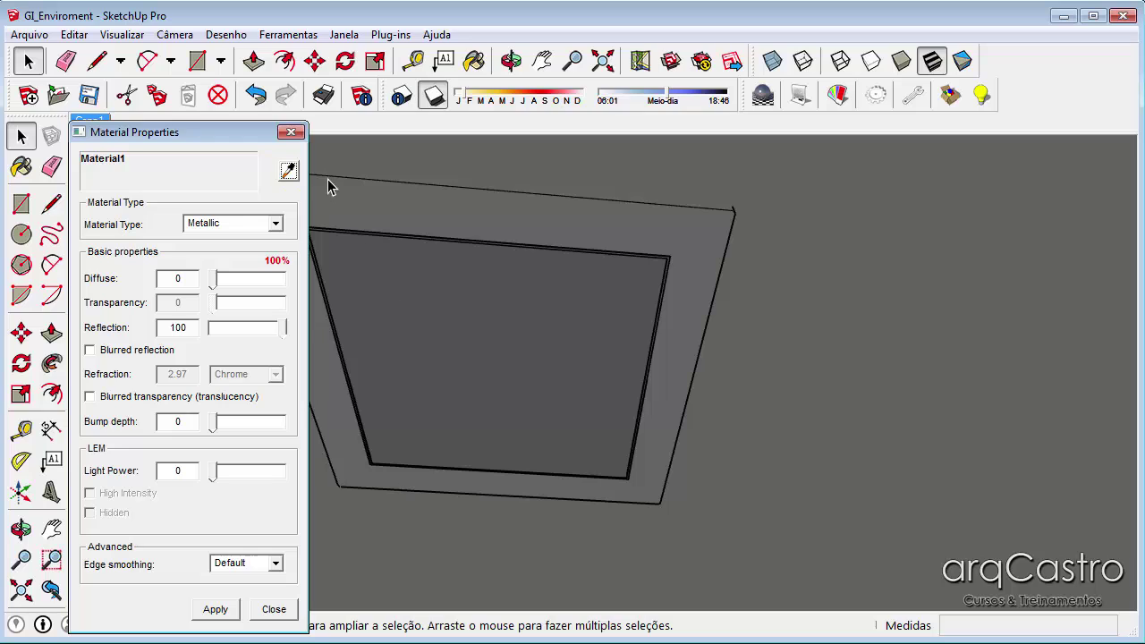
Sample the lamp's inner diffuser material, give it a light power of 5, apply it and close the material properties
left_click(288, 171)
left_click(409, 300)
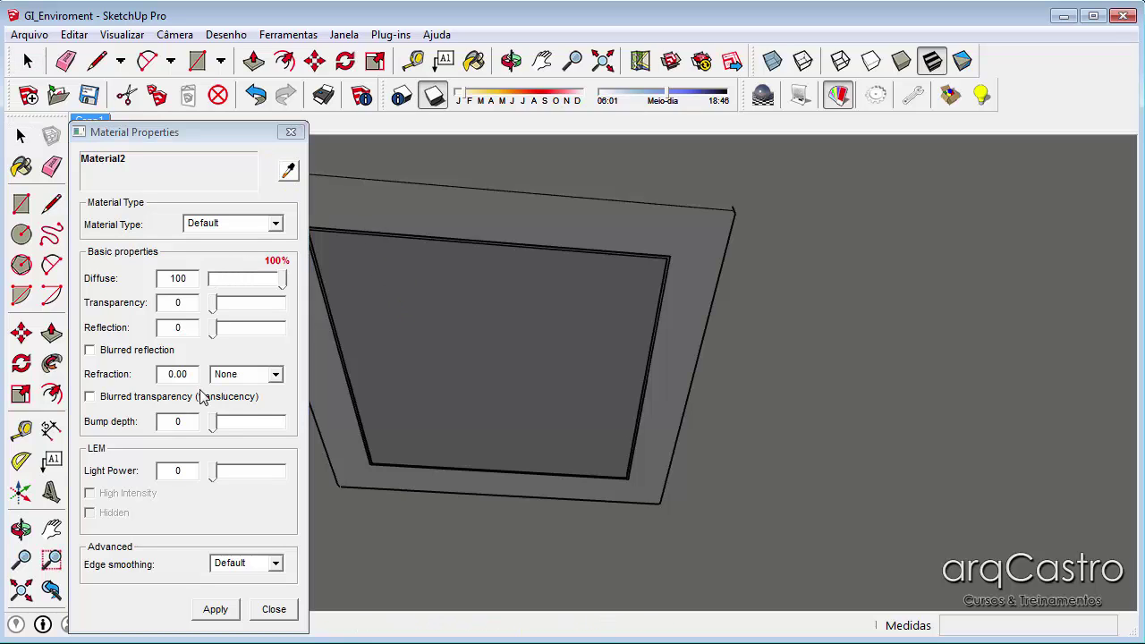
left_click(196, 421)
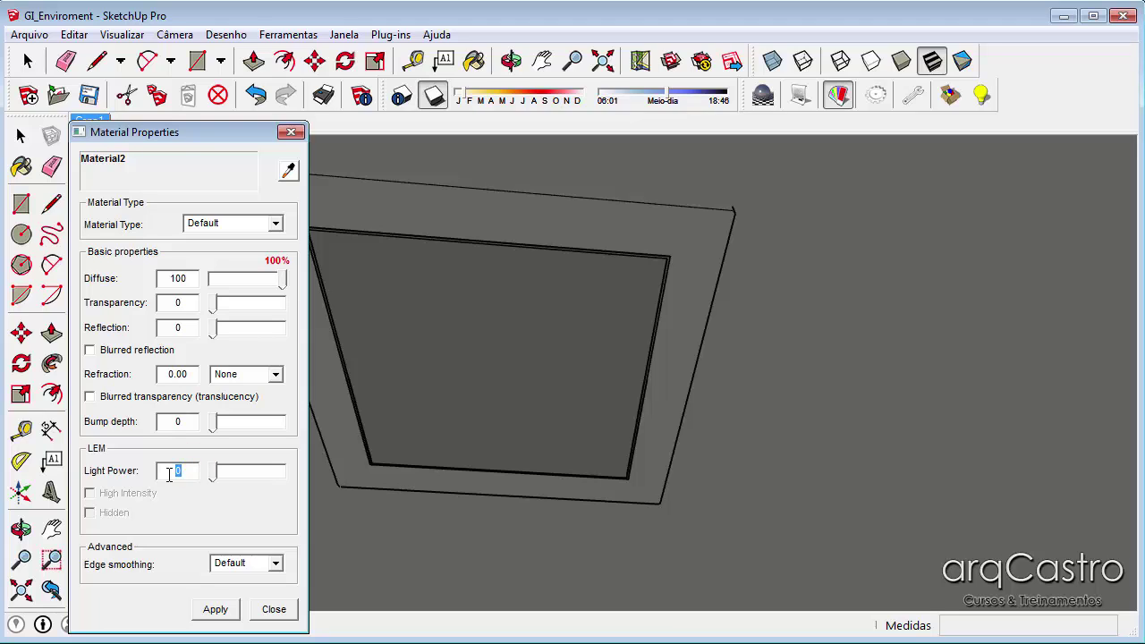
type("5")
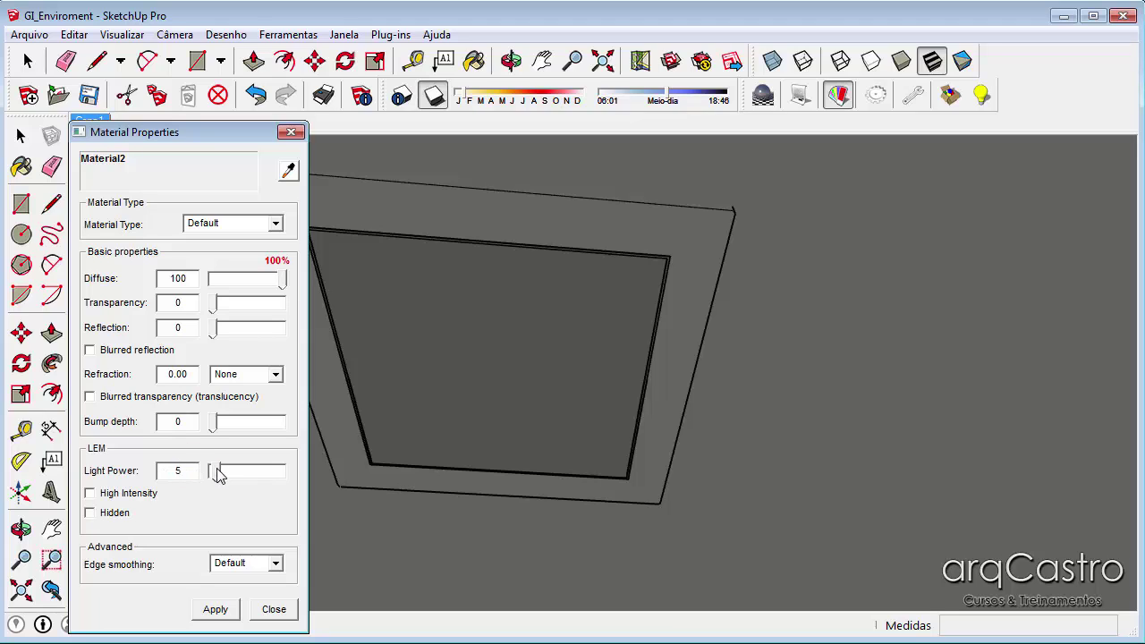
left_click(216, 609)
left_click(290, 132)
Return to the saved scene Cena1 and render it with Podium
key("c")
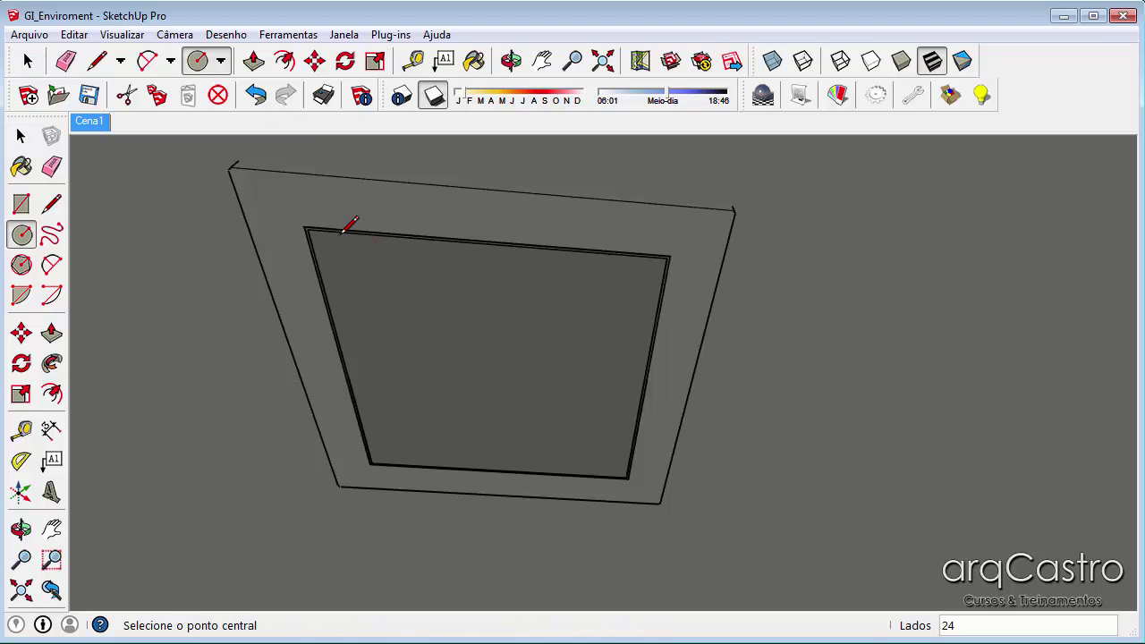
left_click(89, 122)
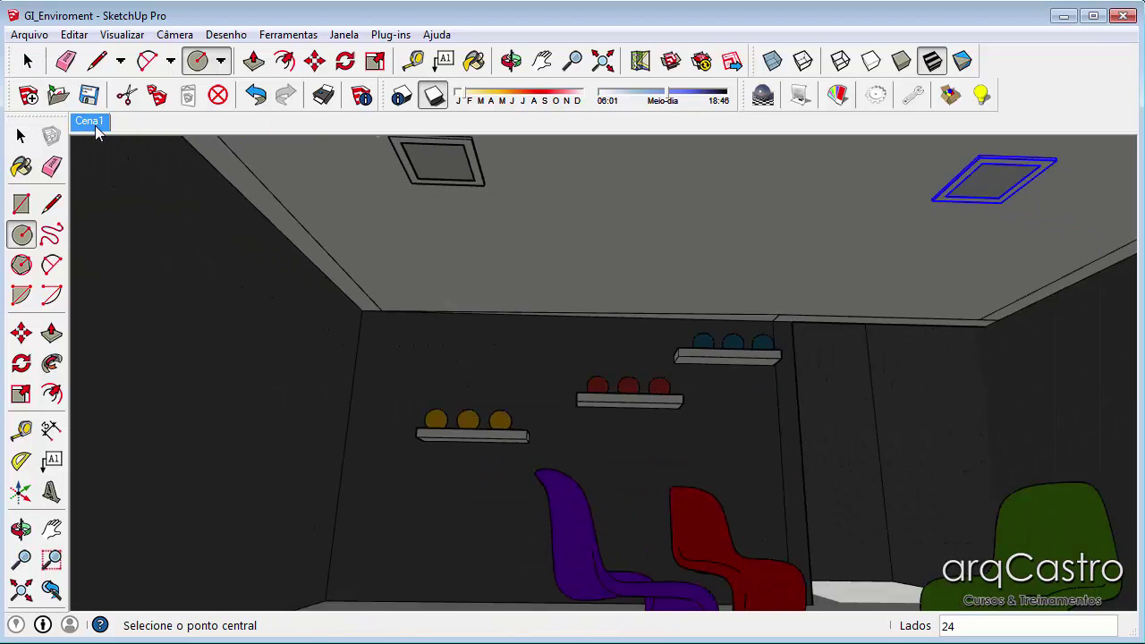
left_click(763, 95)
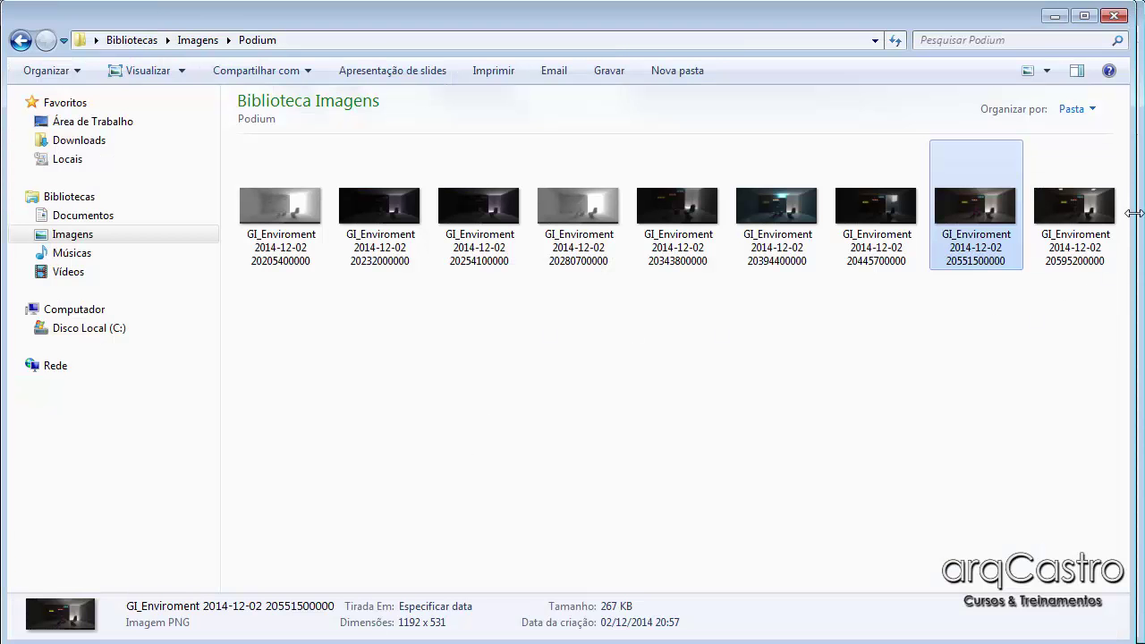
View the newest render in the Podium images folder, compare it with the previous render, and switch back to SketchUp
double_click(1106, 228)
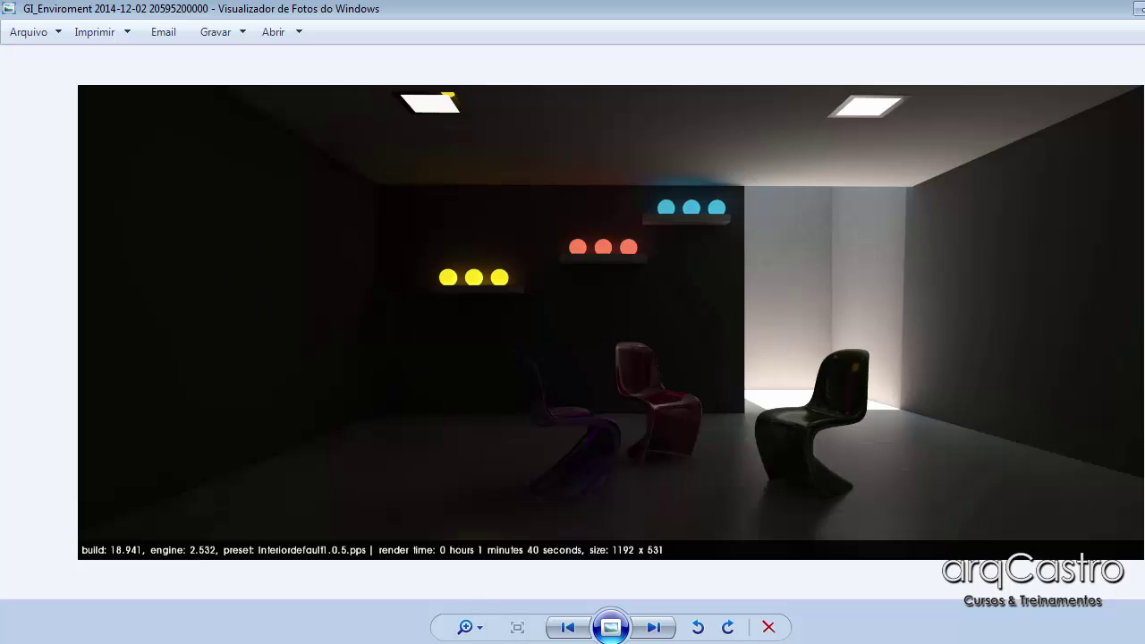
left_click(567, 627)
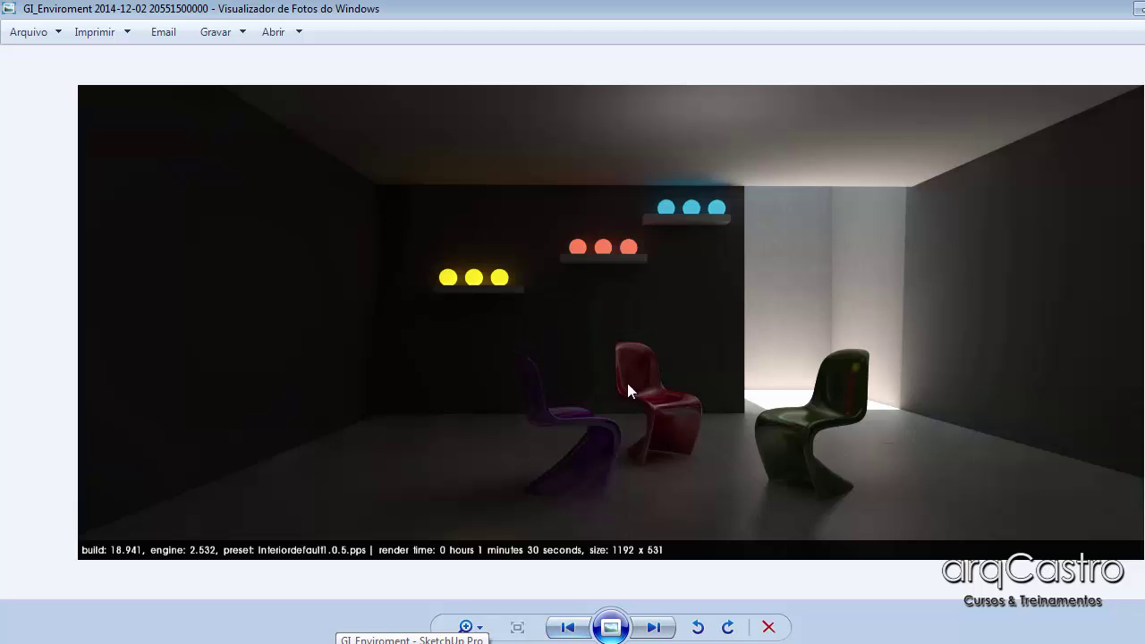
left_click(654, 627)
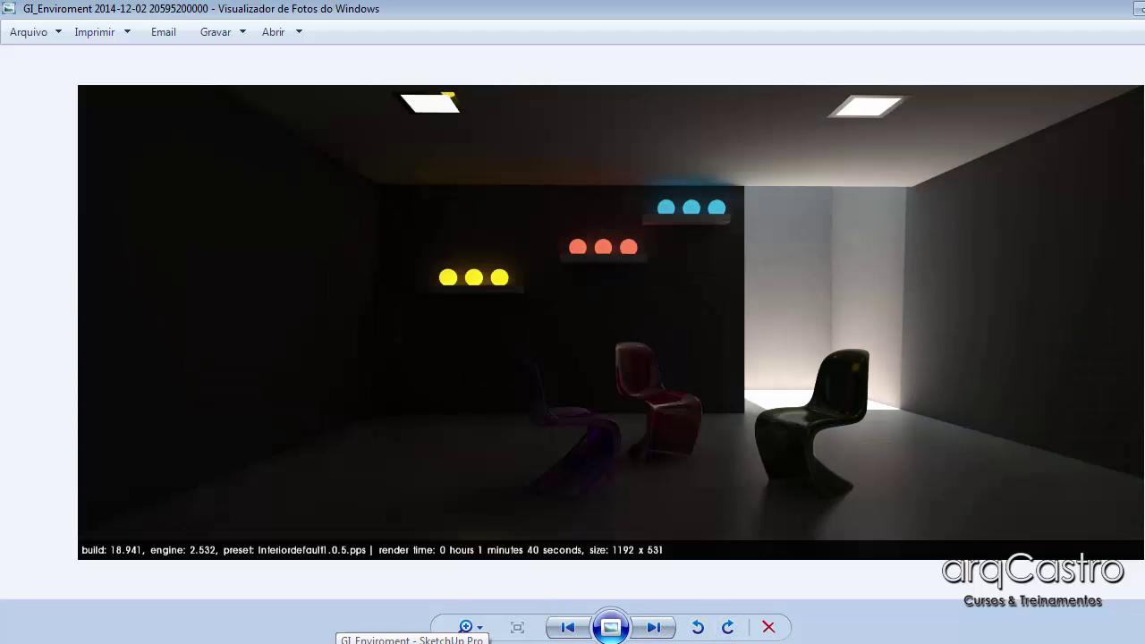
left_click(412, 643)
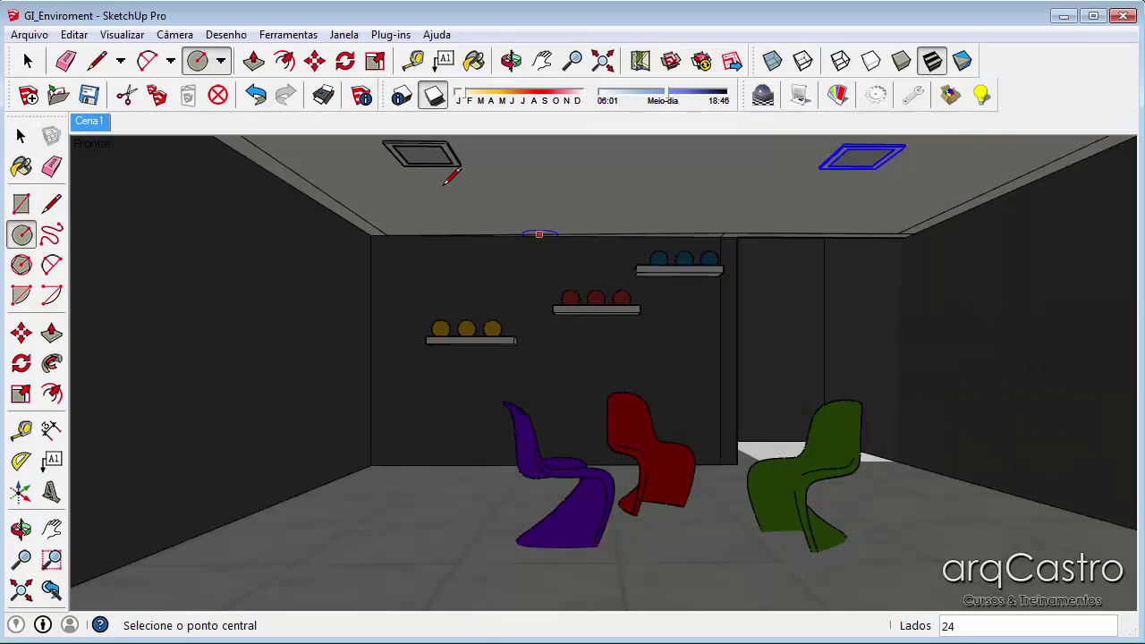
Sample the lamp diffuser's material again, set its light power to 3 with High Intensity enabled, and apply it
key("space")
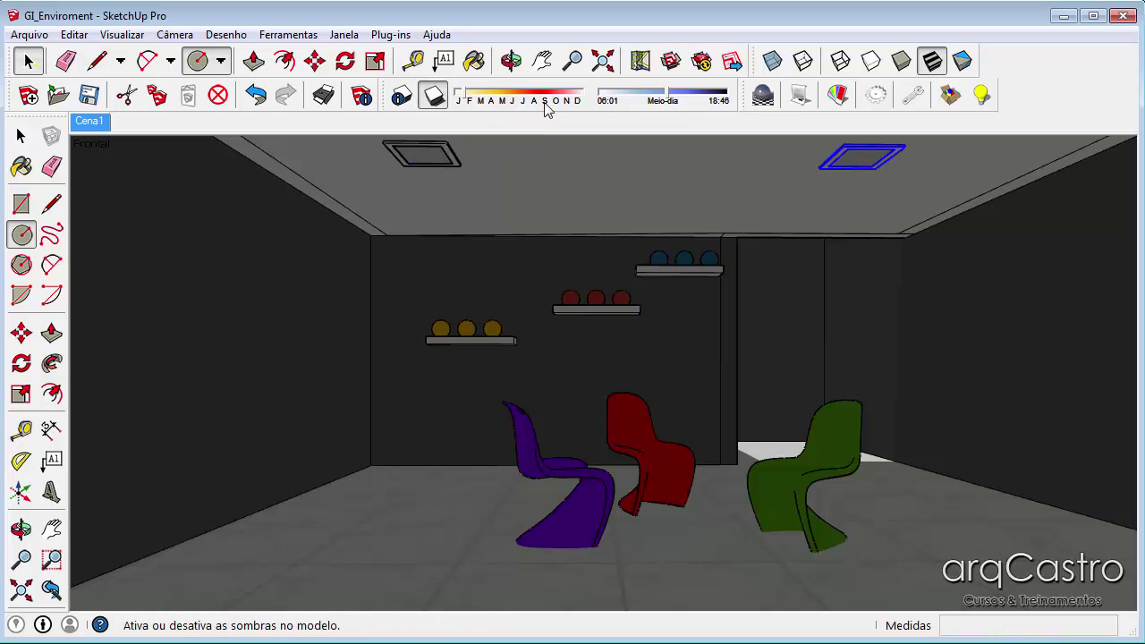
left_click(837, 94)
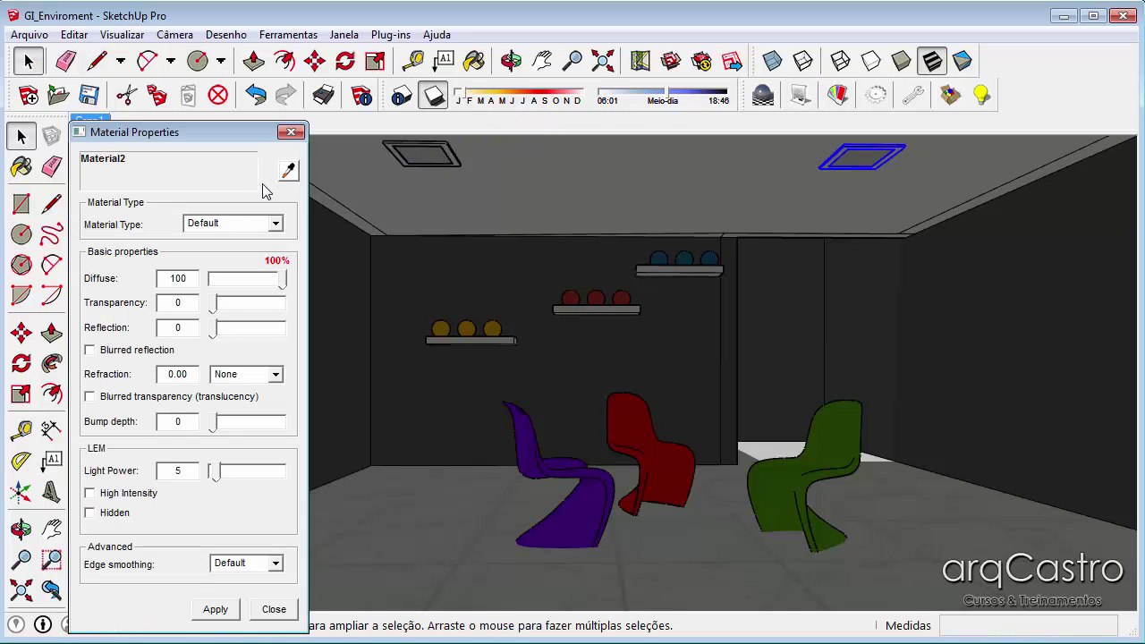
left_click(290, 172)
left_click(427, 146)
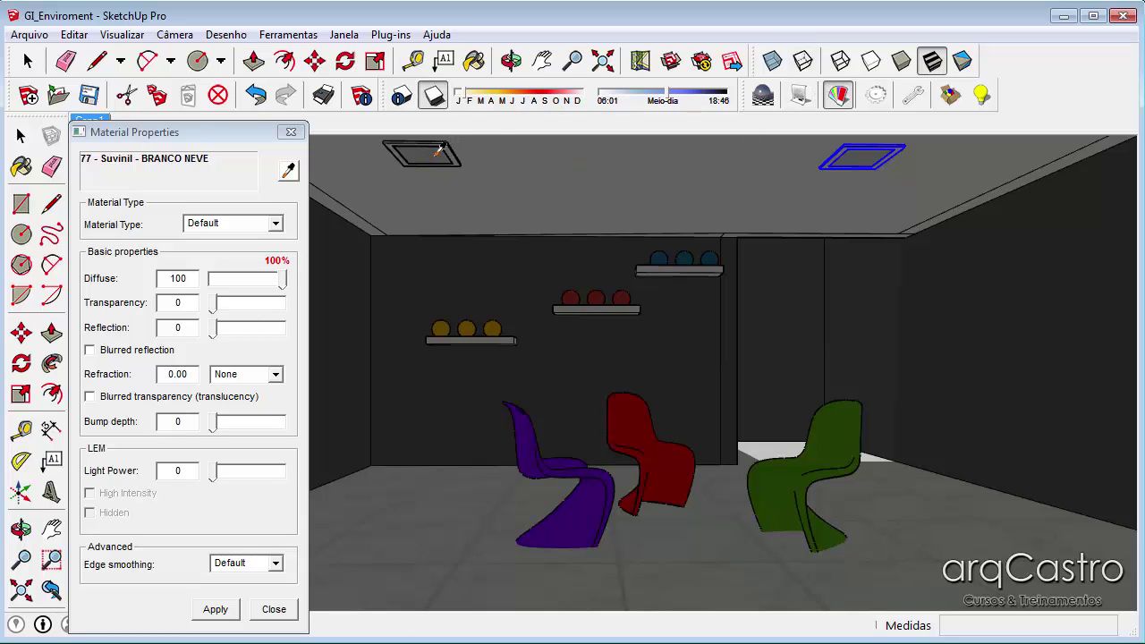
scroll(438, 150, "up", 6)
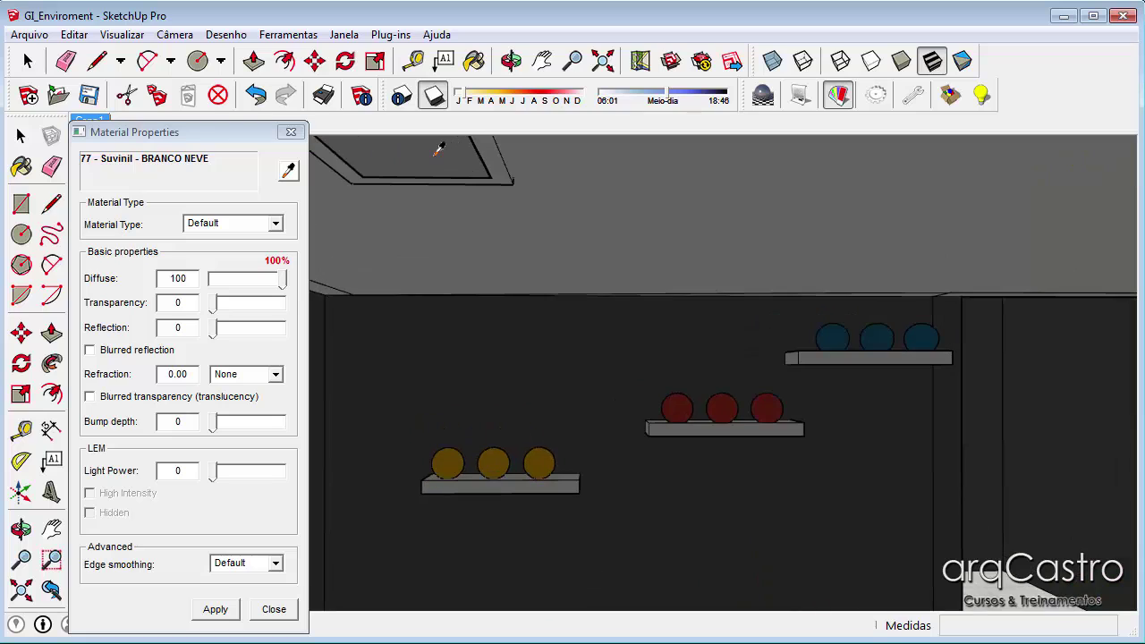
left_click(437, 151)
scroll(441, 240, "down", 6)
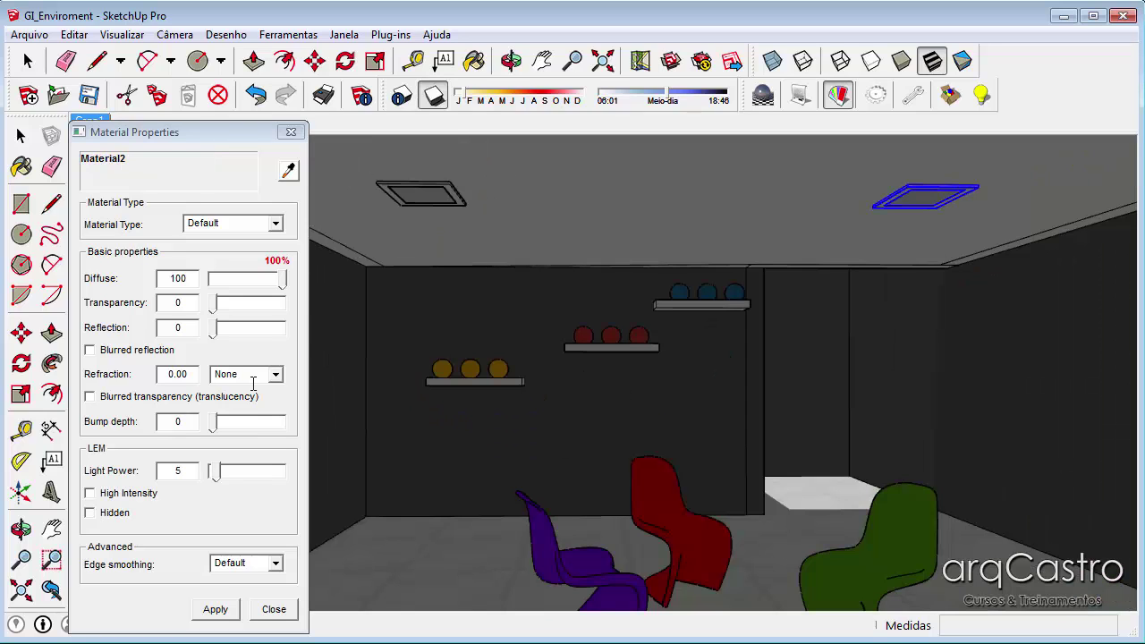
left_click(184, 470)
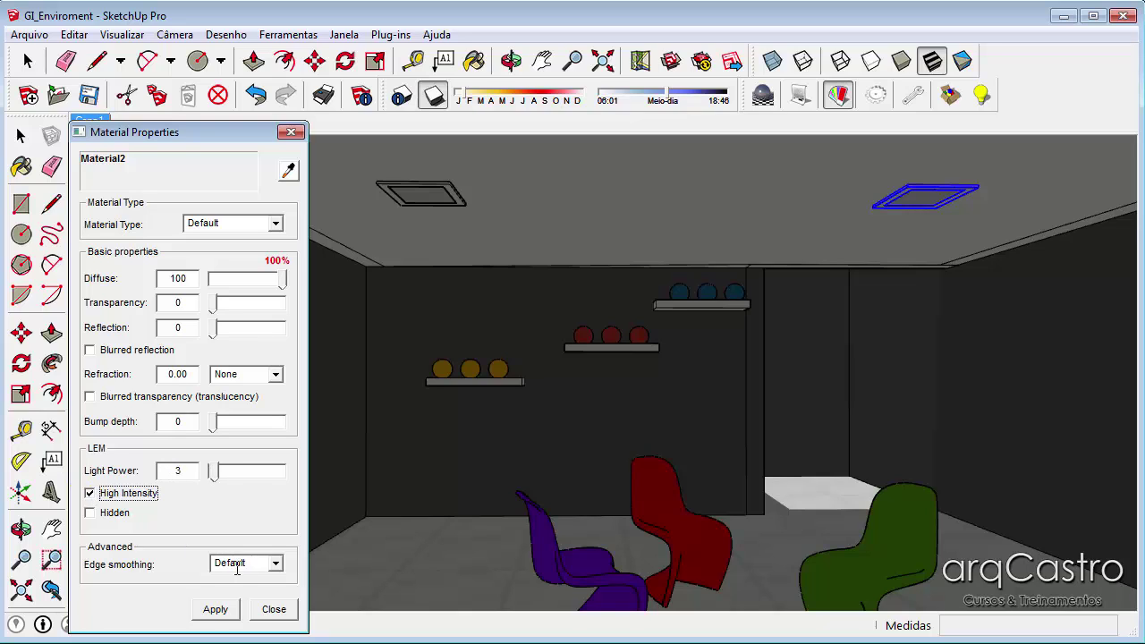
left_click(213, 614)
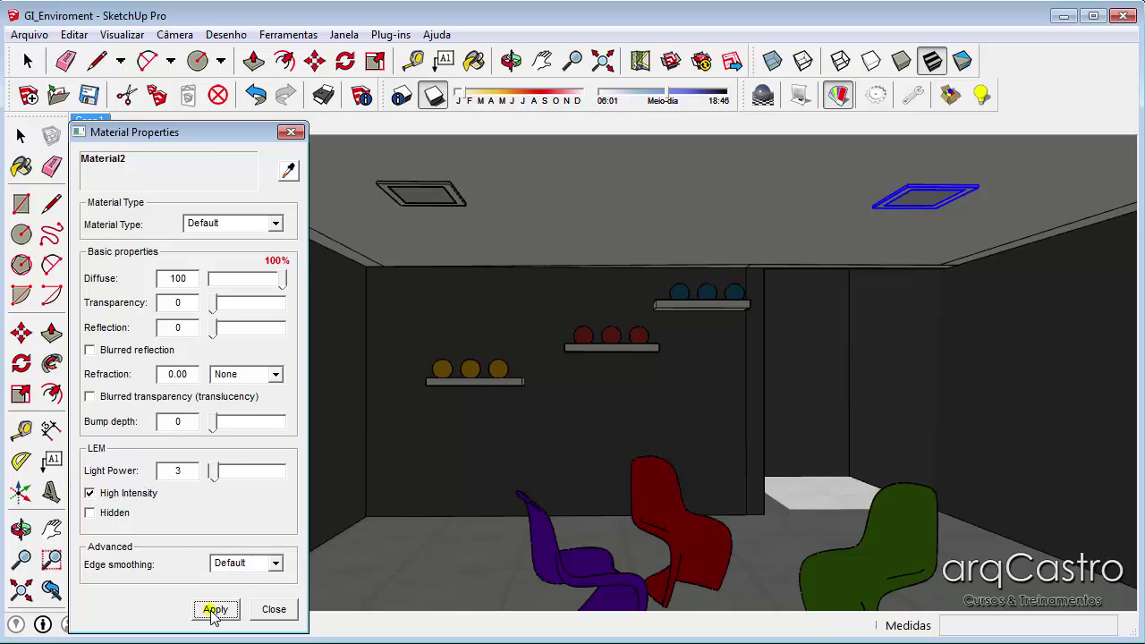
left_click(899, 204)
left_click(289, 133)
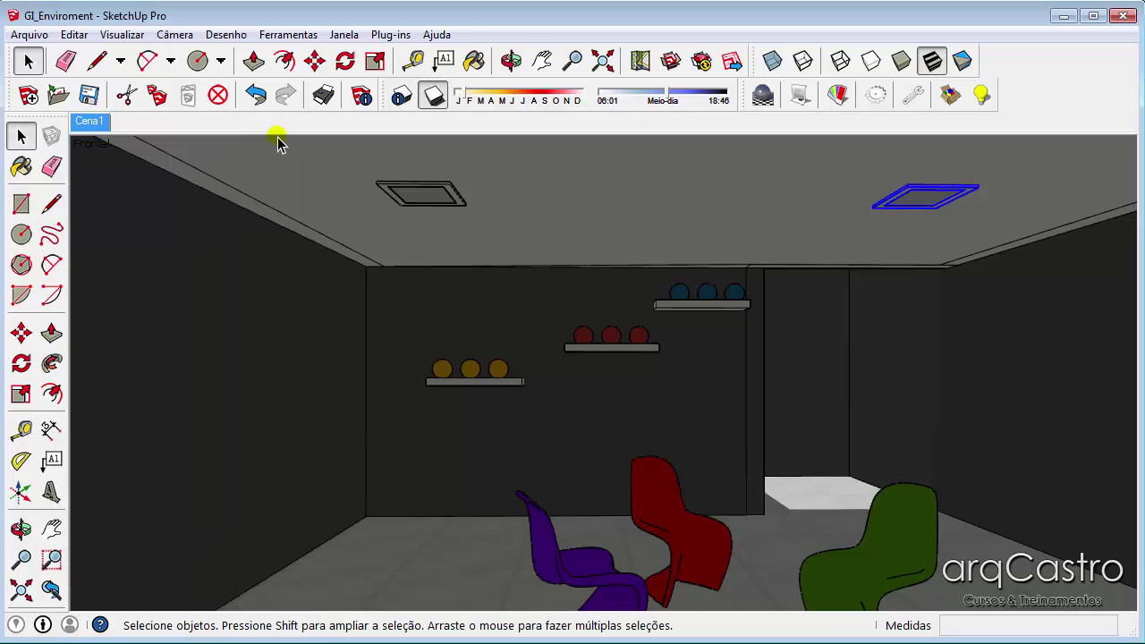
Start a model import and browse the Familias SU library to the Painéis folder inside Objetos de Interiores
left_click(30, 34)
left_click(60, 293)
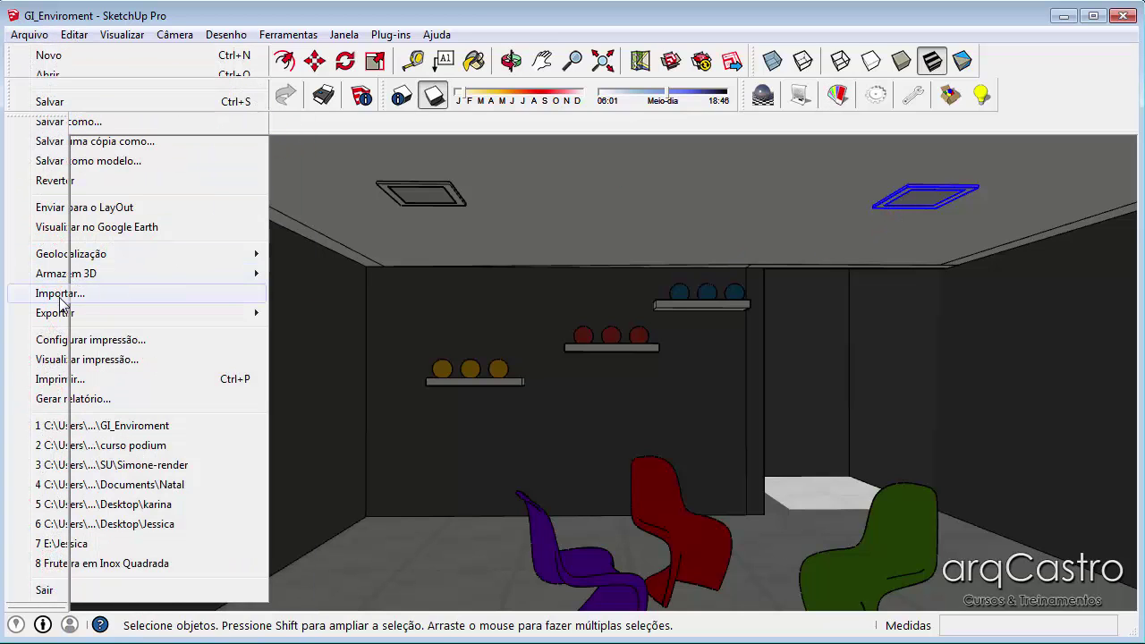
left_click(574, 175)
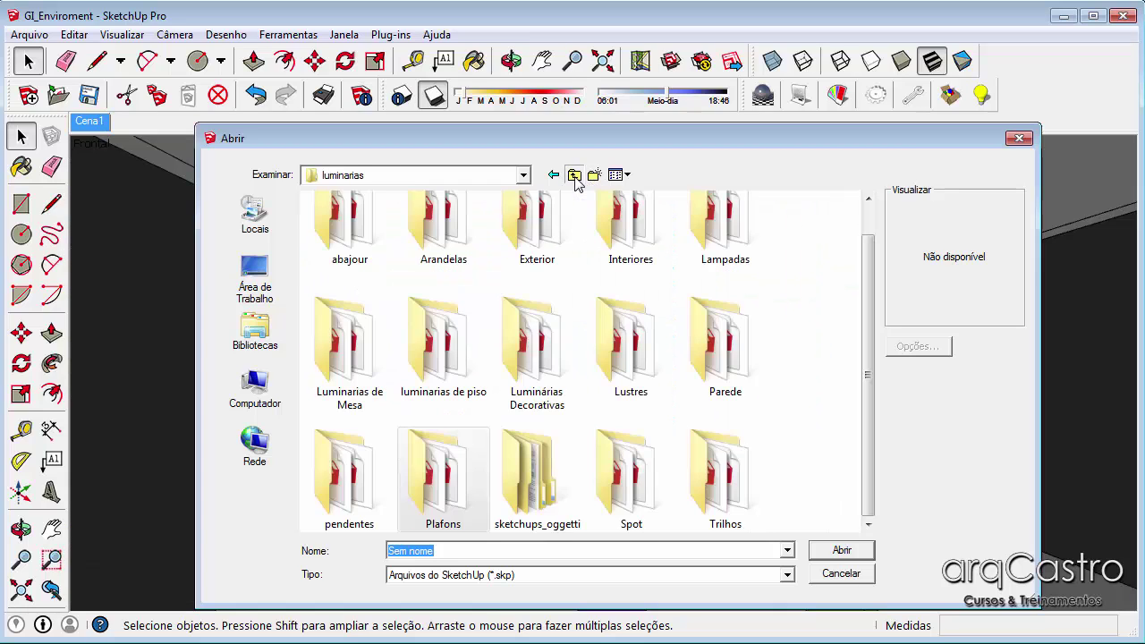
left_click(574, 175)
left_click(516, 339)
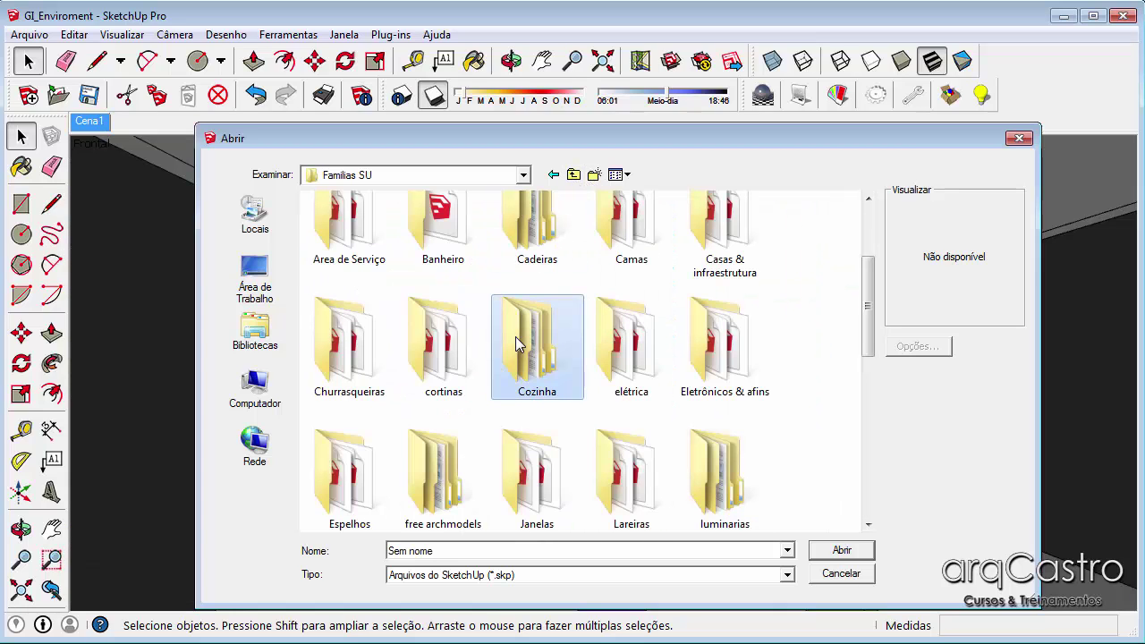
scroll(516, 342, "down", 3)
left_click(642, 264)
double_click(647, 262)
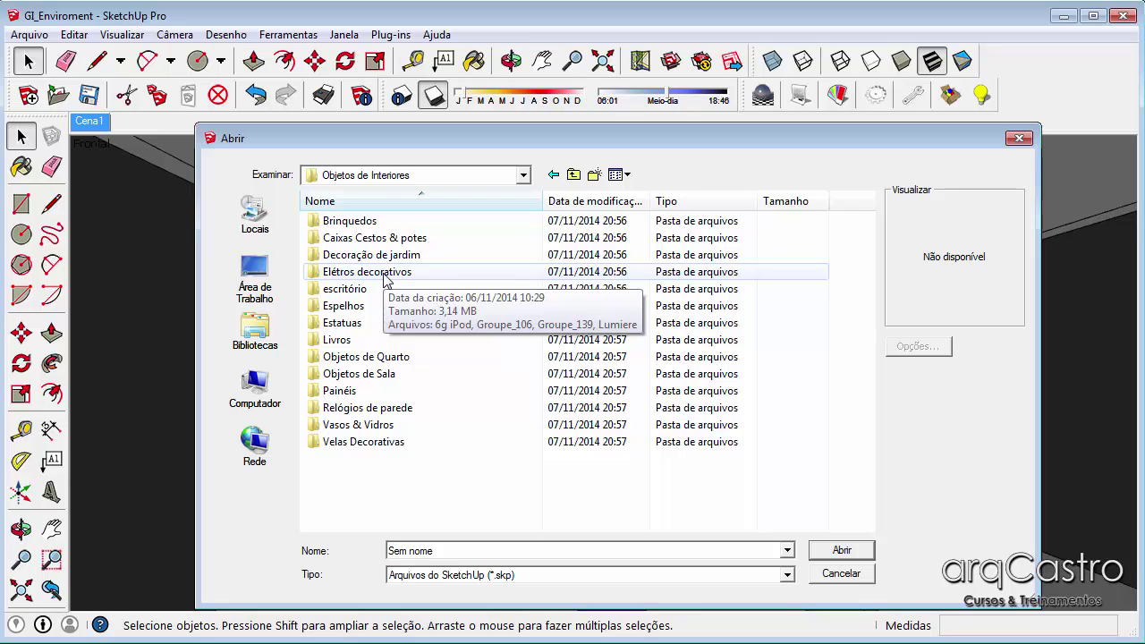
double_click(339, 390)
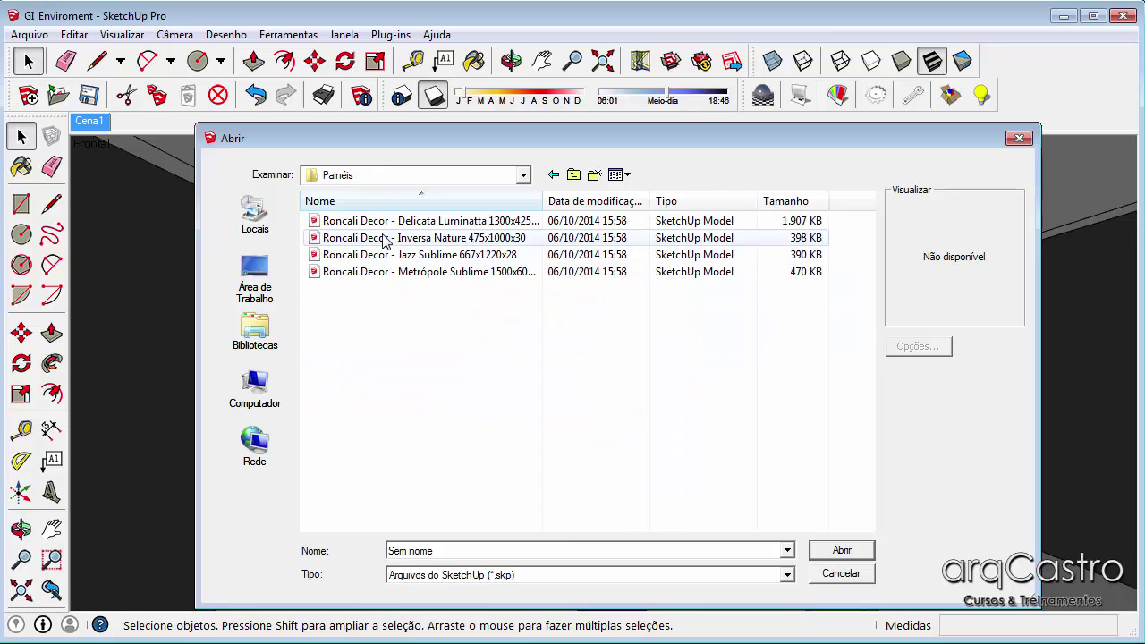
Preview the decorative panels, import Roncali Decor - Jazz Sublime 667x1220x28, and place it by the room's left wall
left_click(389, 224)
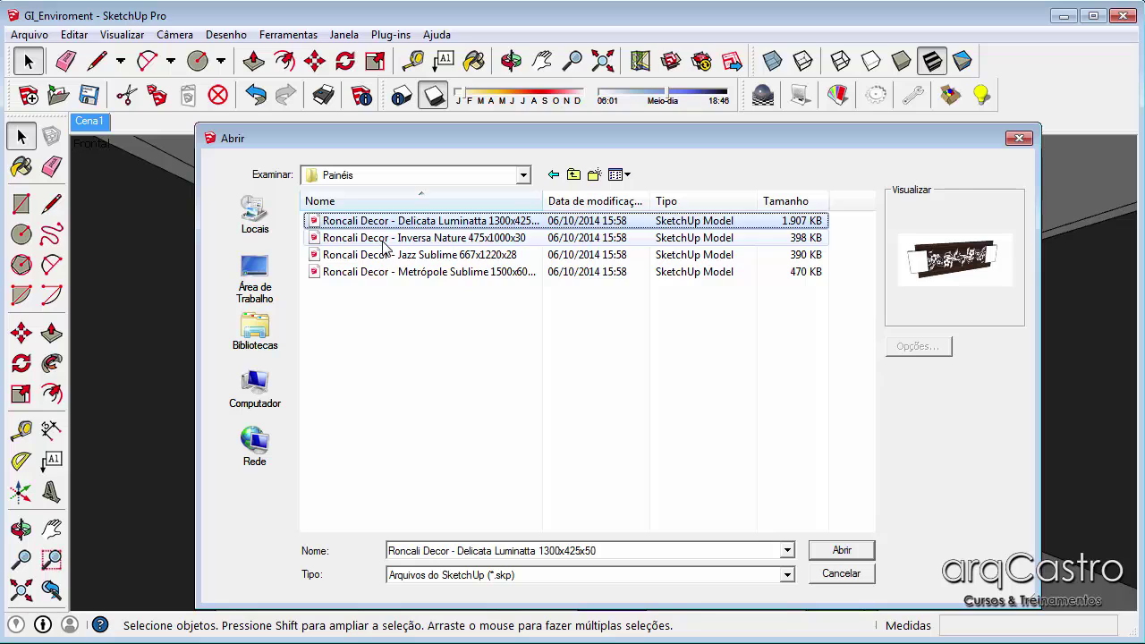
left_click(384, 239)
left_click(380, 256)
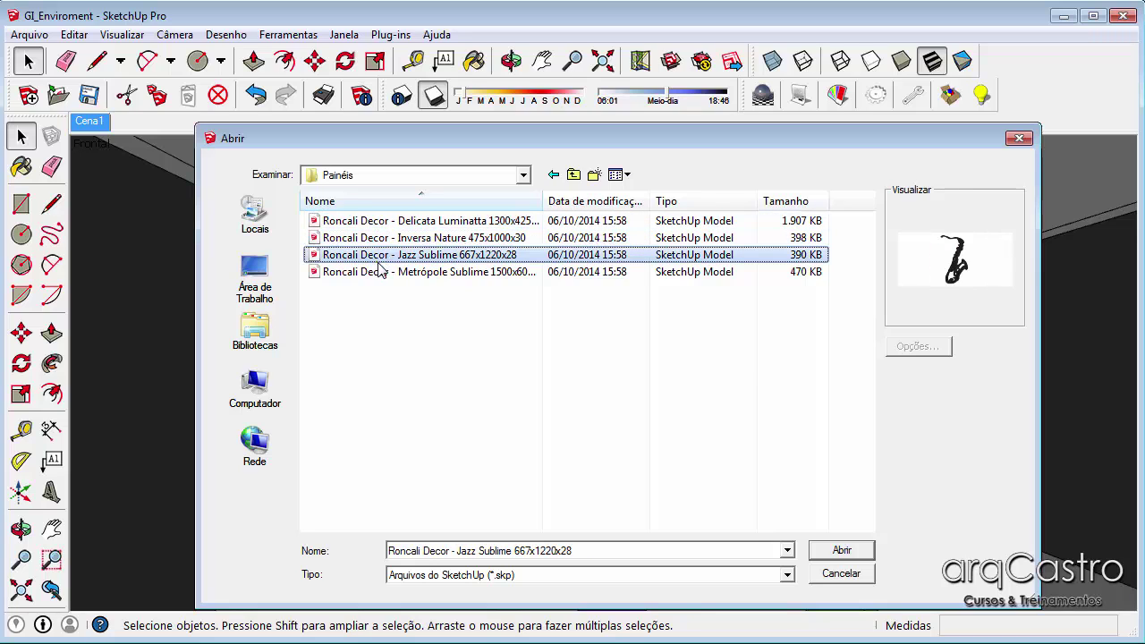
left_click(440, 272)
left_click(445, 255)
left_click(846, 552)
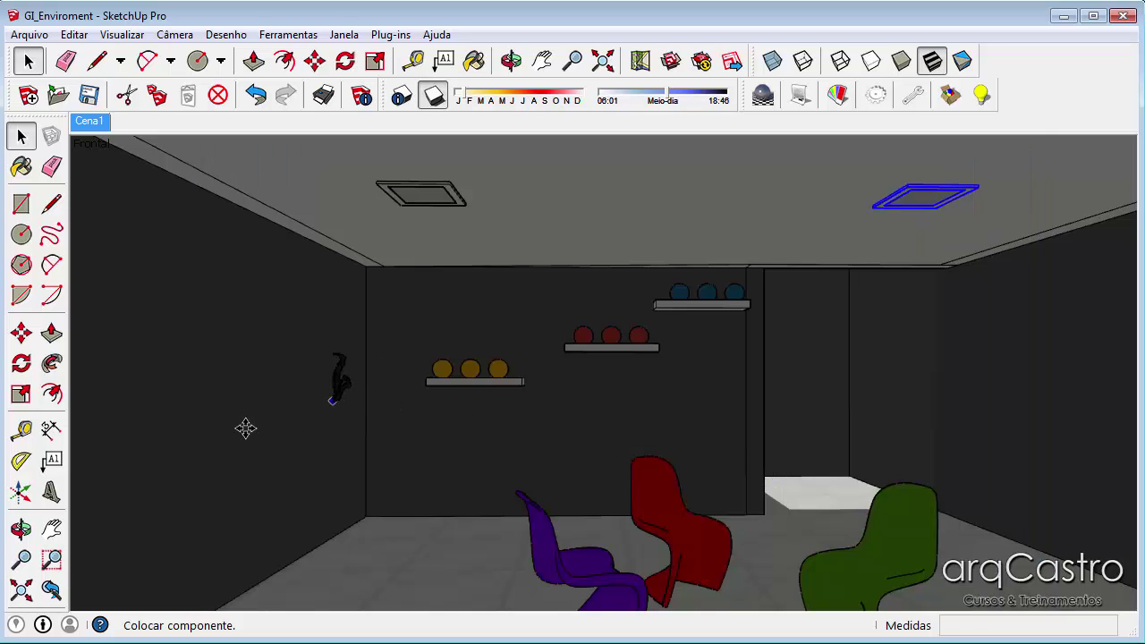
left_click(209, 394)
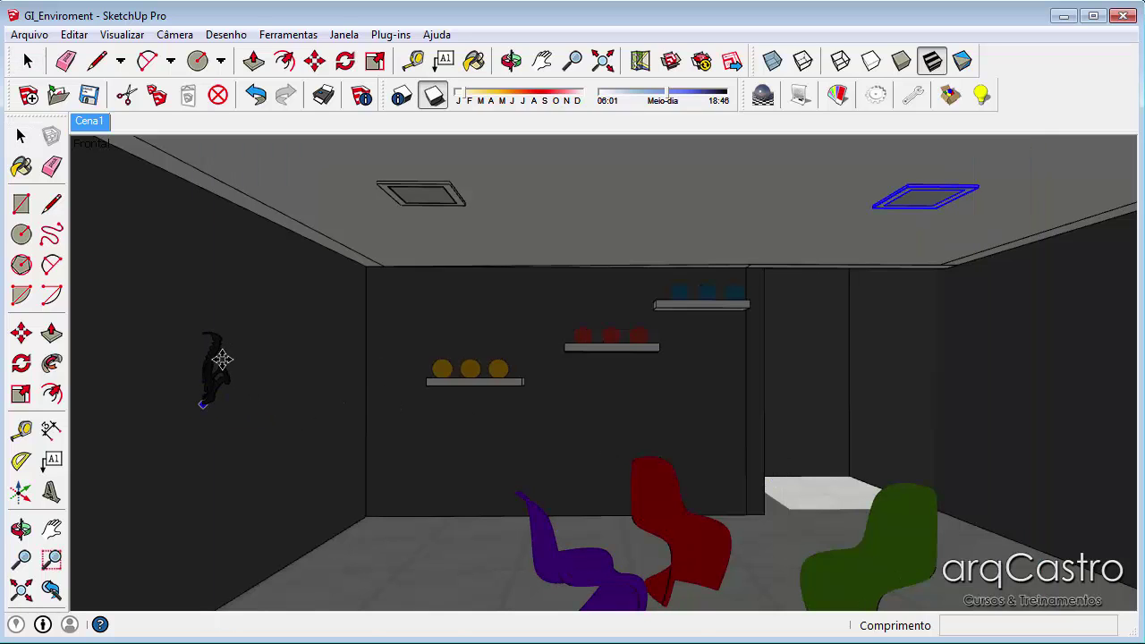
Rotate the imported saxophone panel 90° about the vertical axis so that it is parallel to the left wall
scroll(211, 386, "up", 4)
middle_click_drag(128, 436, 189, 416)
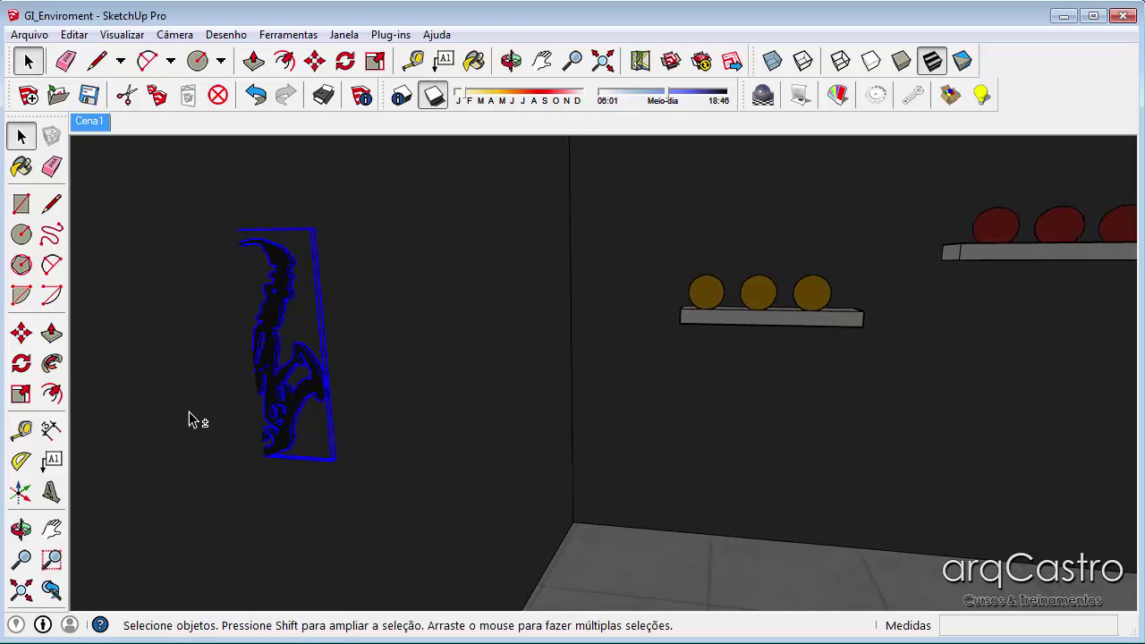
scroll(265, 370, "up", 5)
scroll(278, 350, "down", 5)
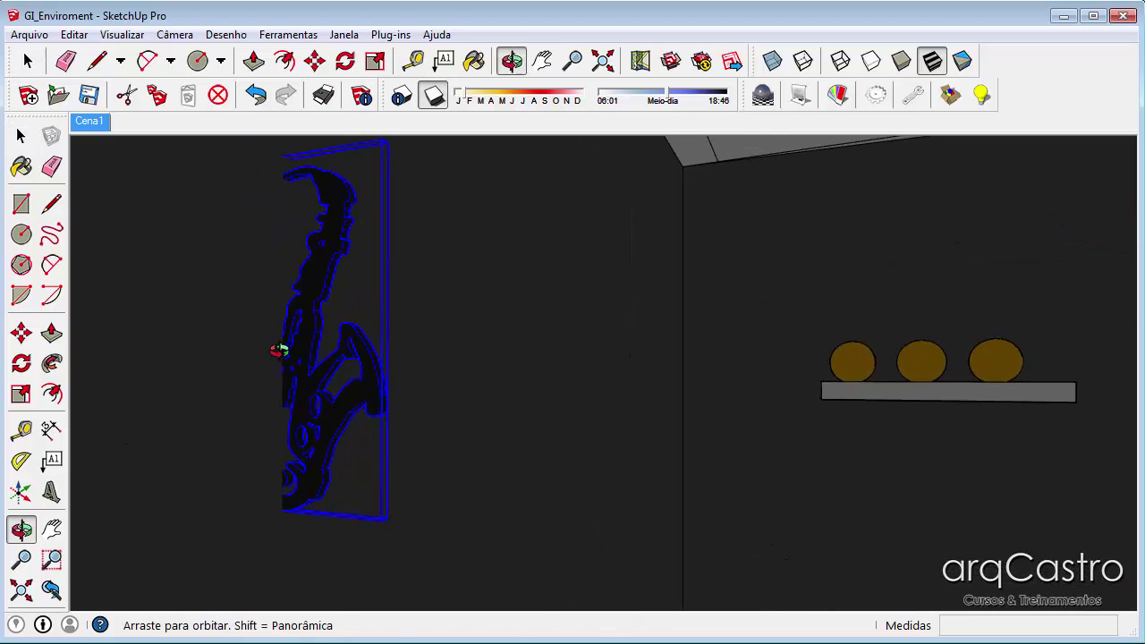
scroll(295, 393, "up", 2)
scroll(299, 403, "up", 3)
key("q")
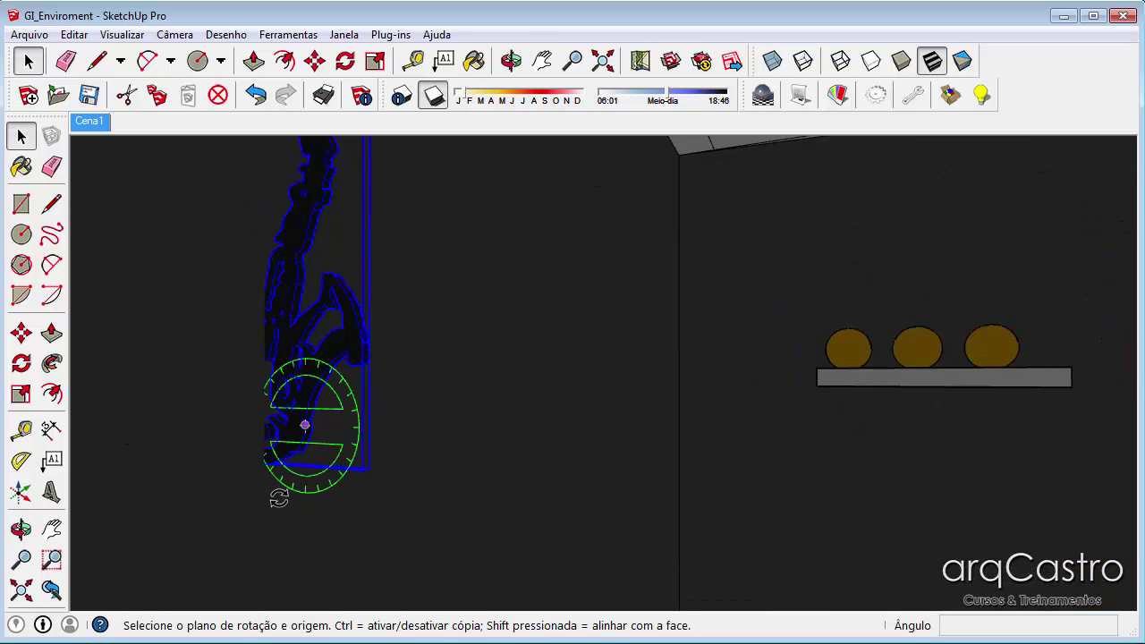
middle_click_drag(259, 476, 228, 269)
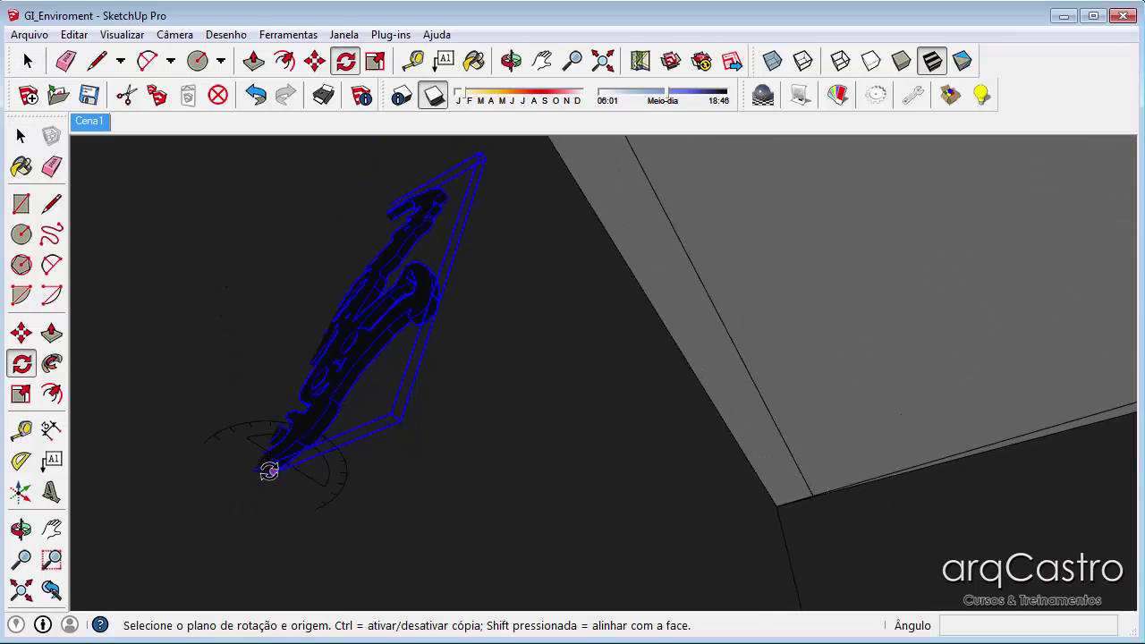
left_click(564, 162)
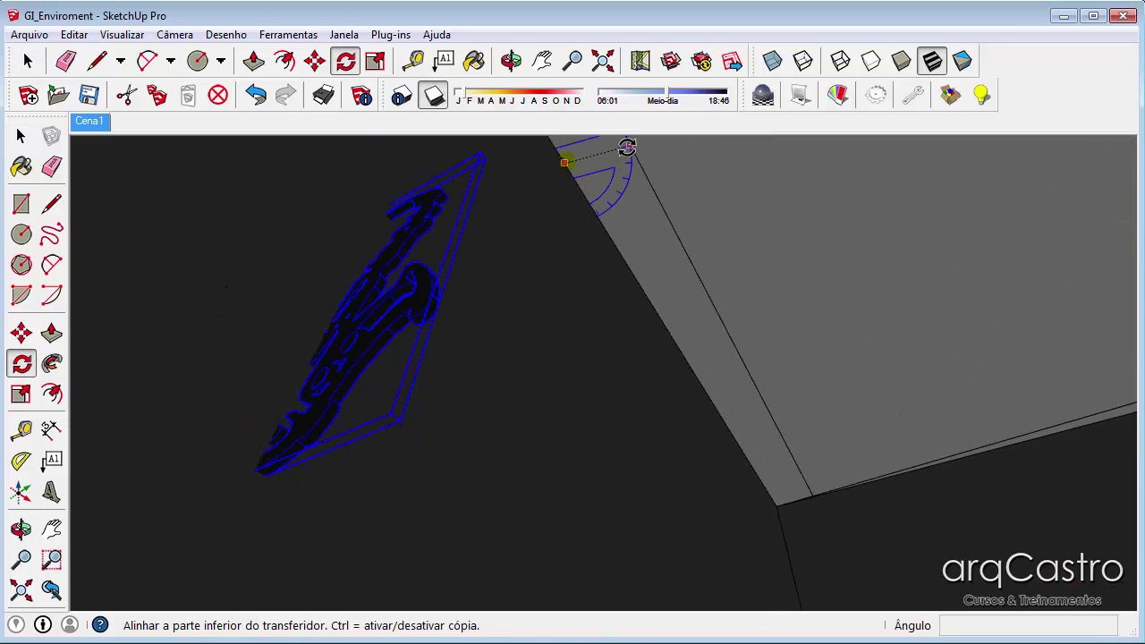
left_click(628, 141)
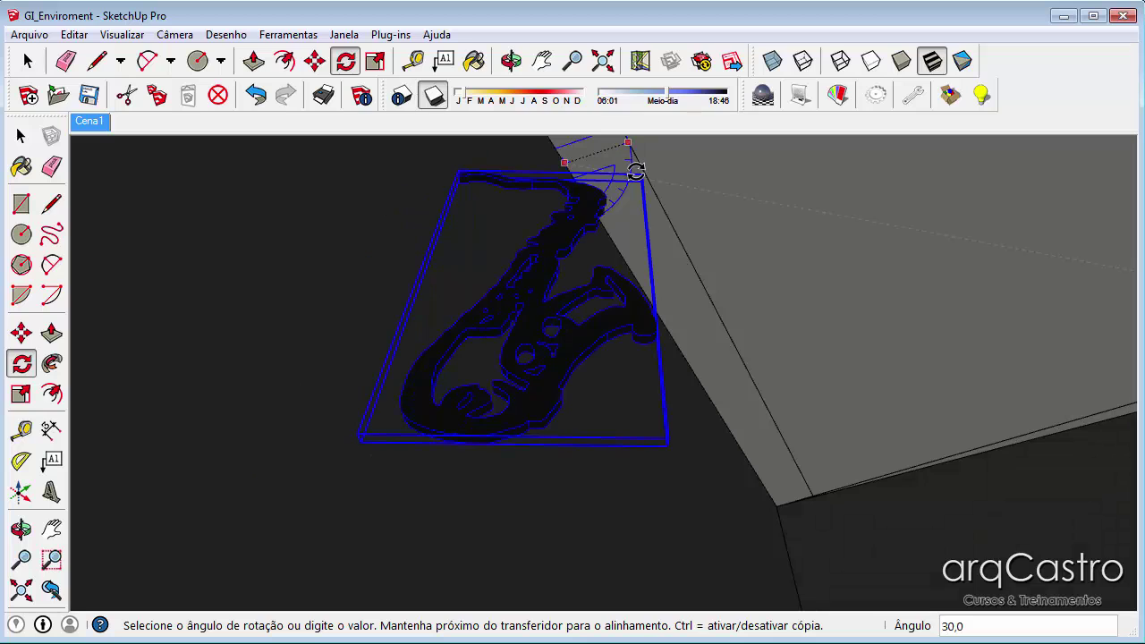
middle_click_drag(640, 189, 615, 286, "shift")
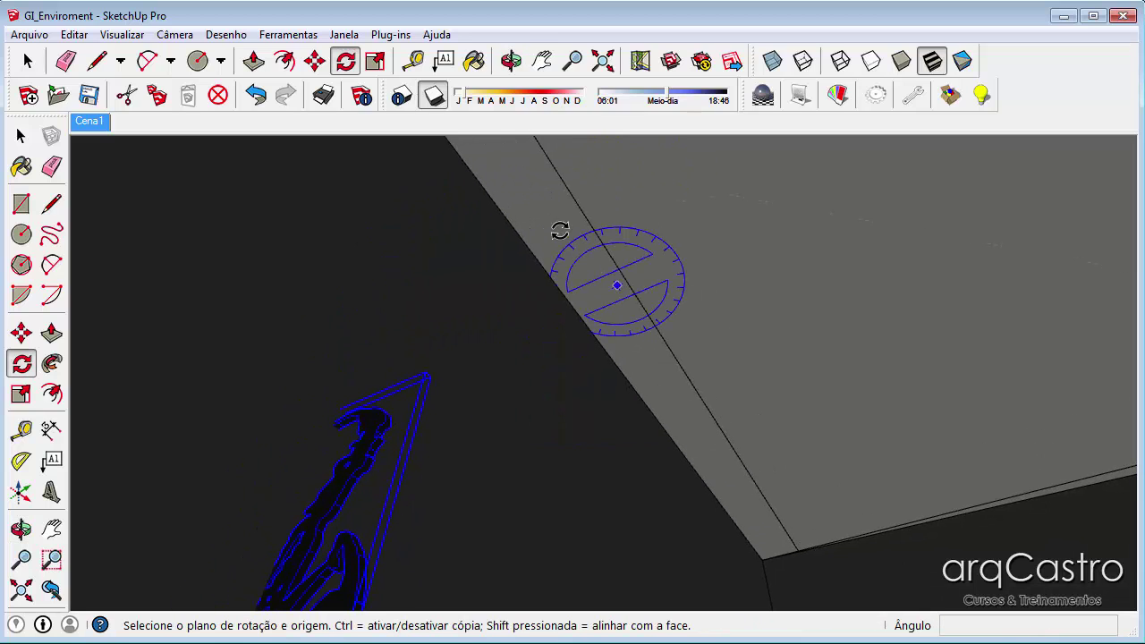
left_click(554, 221)
left_click(640, 179)
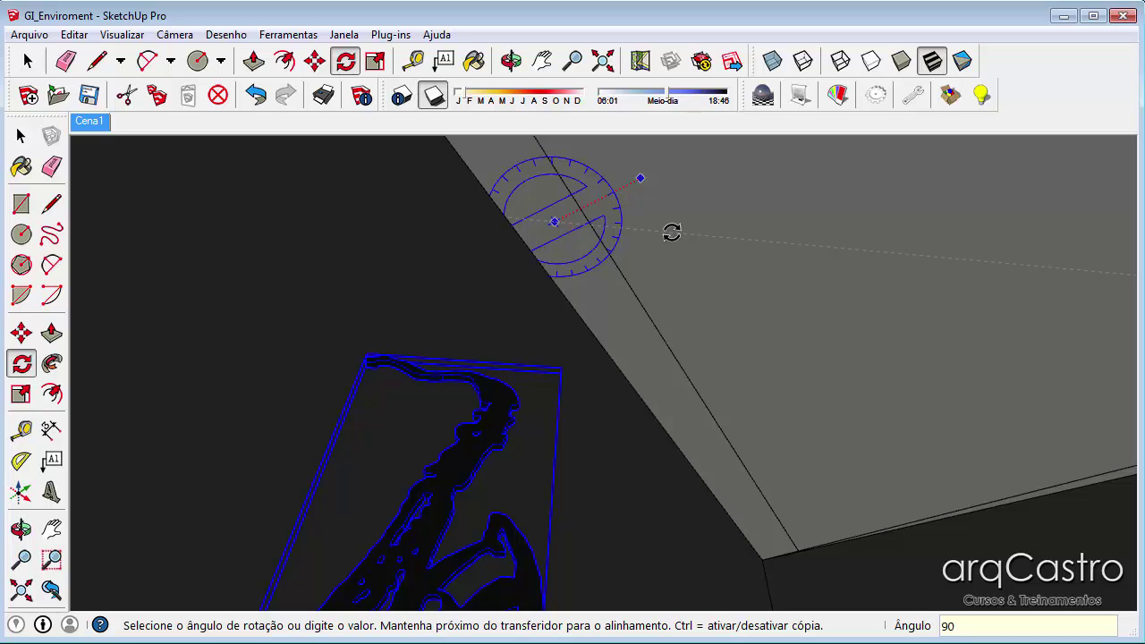
left_click(672, 232)
middle_click_drag(745, 340, 698, 317, "shift")
key("q")
Move the saxophone panel about 1.07 m along the red axis onto the left wall
key("m")
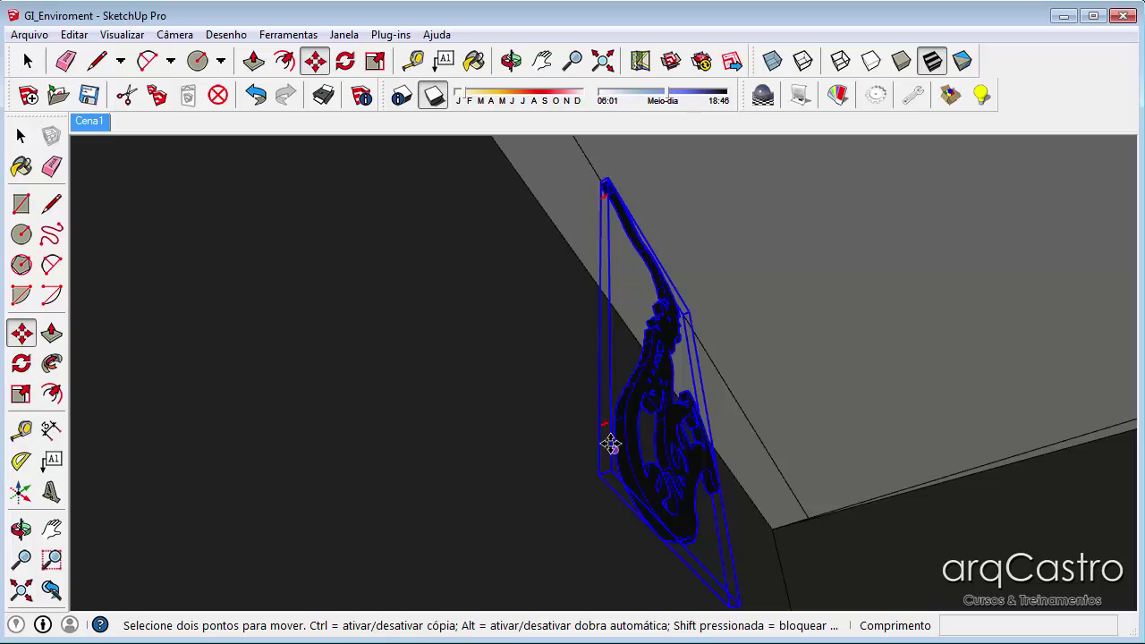
left_click(609, 444)
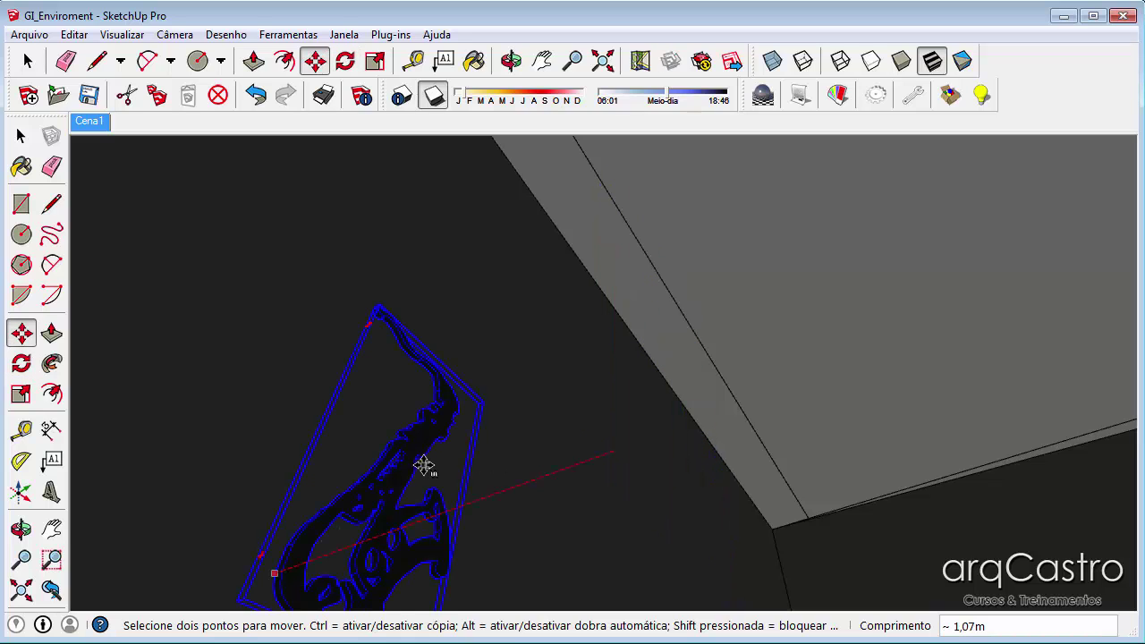
left_click(402, 467)
key("space")
Paint the saxophone inside its component with the colour 0083_turquesa_escuro, leave the component and close the materials window
scroll(401, 469, "up", 3)
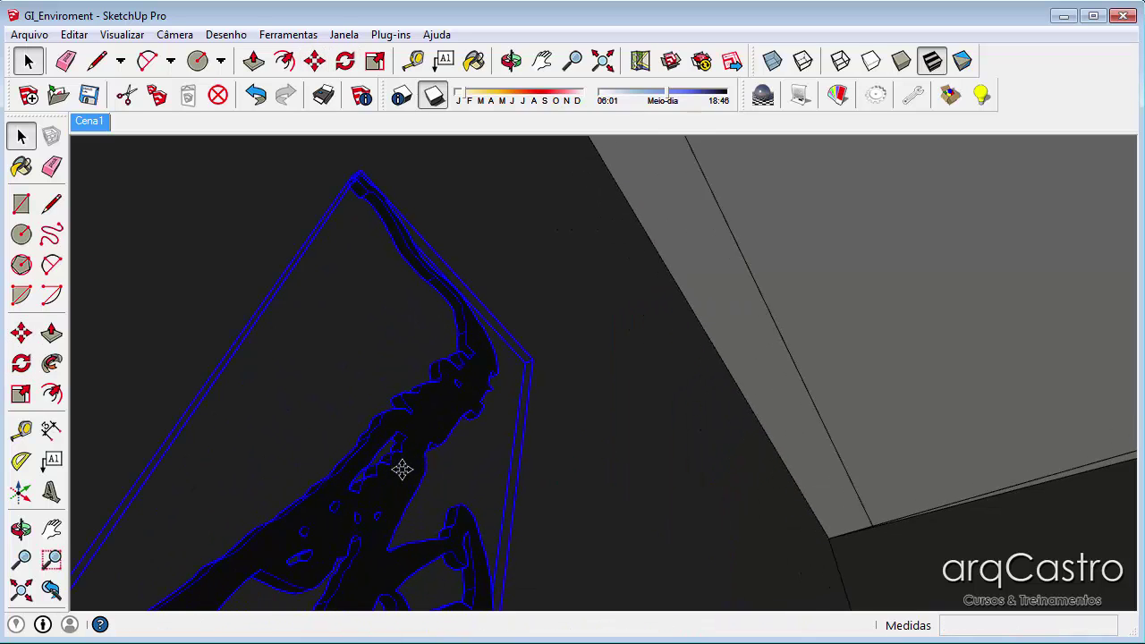
middle_click_drag(401, 468, 389, 245)
scroll(390, 241, "up", 3)
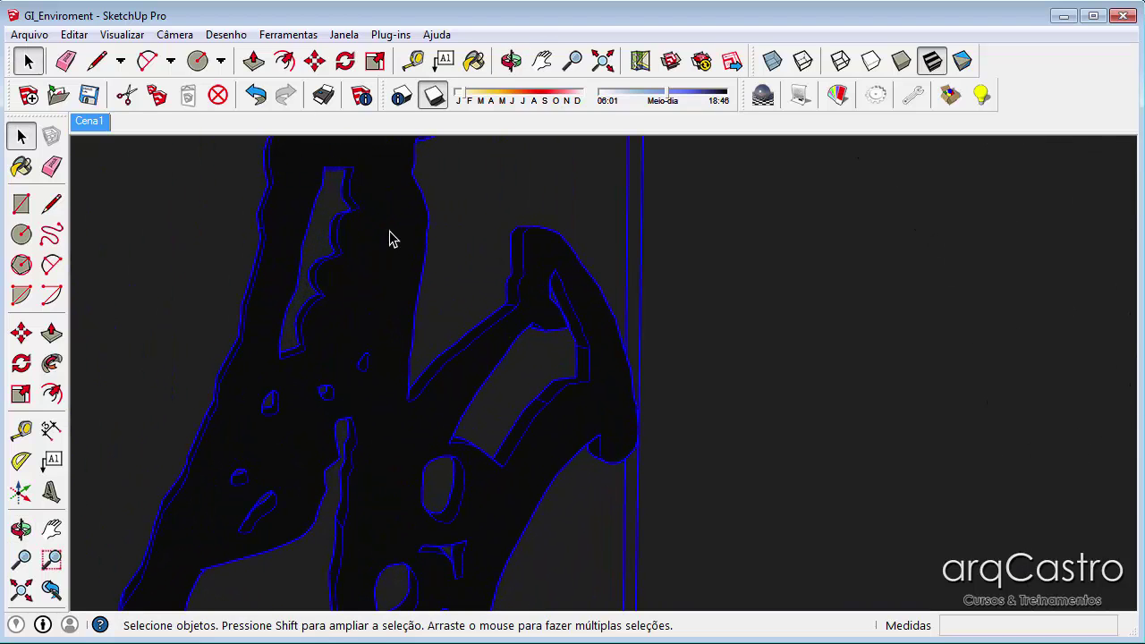
scroll(419, 290, "up", 1)
double_click(419, 290)
key("b")
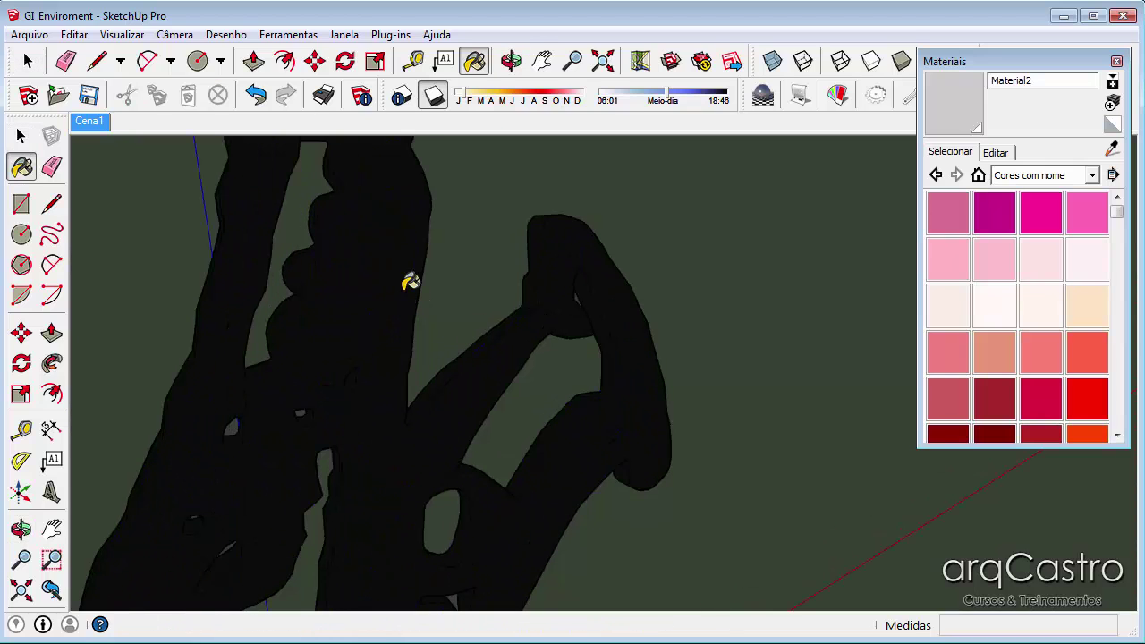
left_click_drag(1116, 210, 1116, 326)
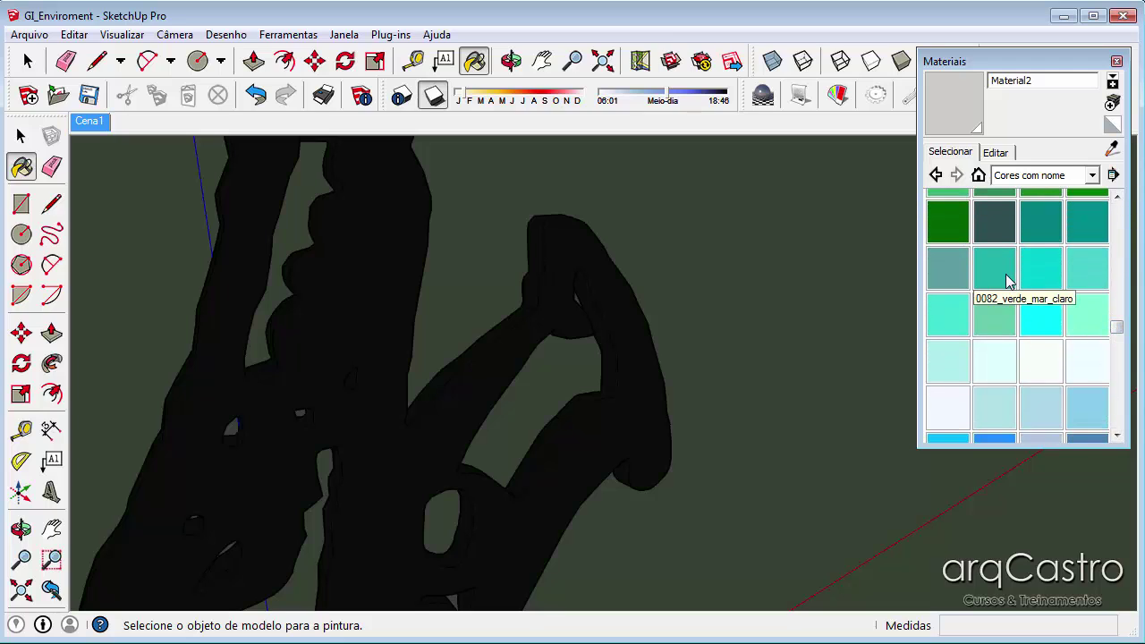
left_click(1034, 275)
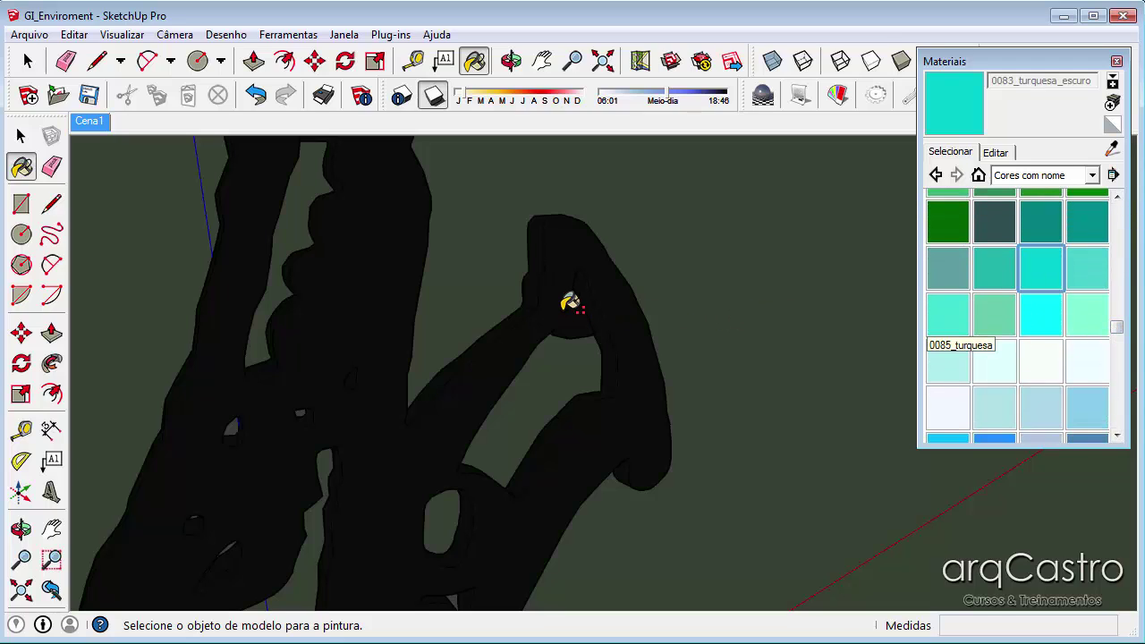
left_click(569, 302)
scroll(570, 302, "down", 10)
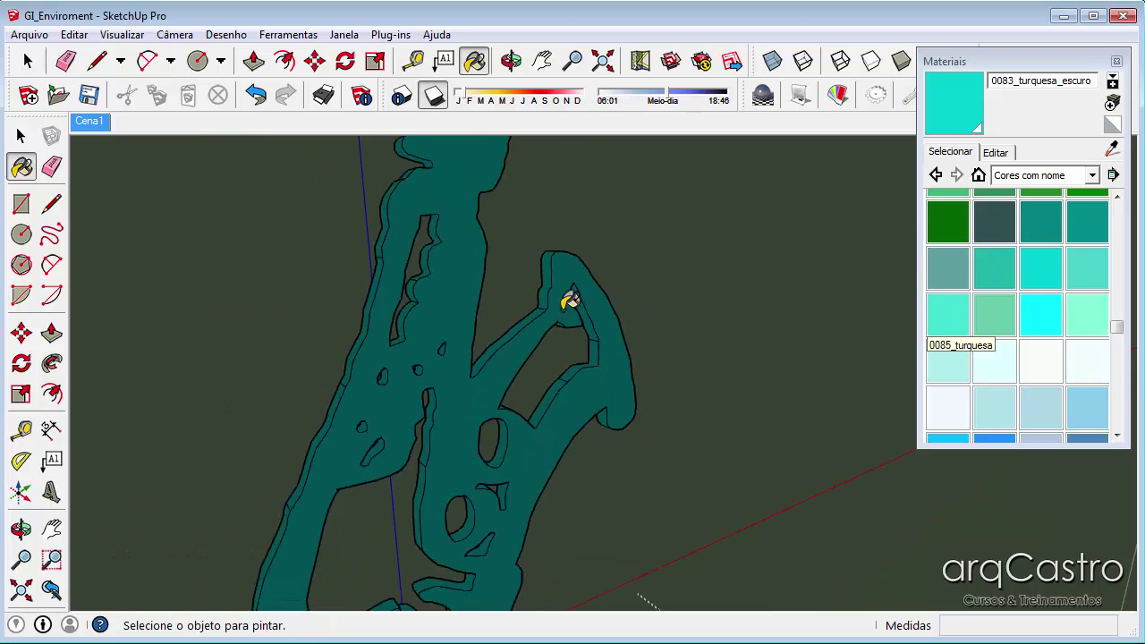
key("space")
left_click(476, 377)
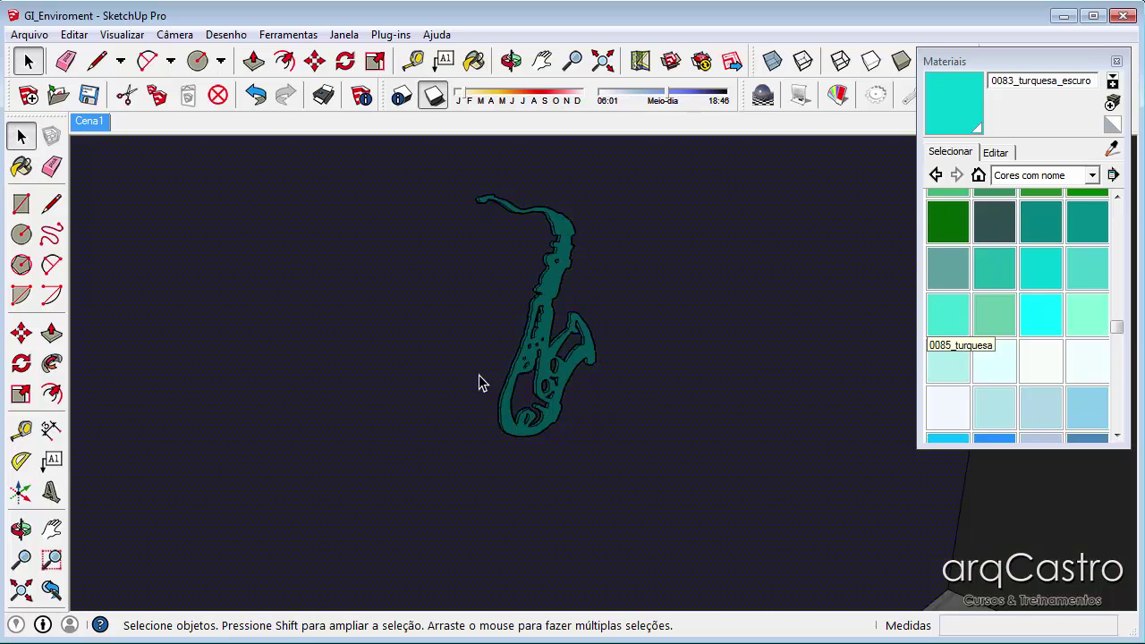
scroll(643, 380, "up", 4)
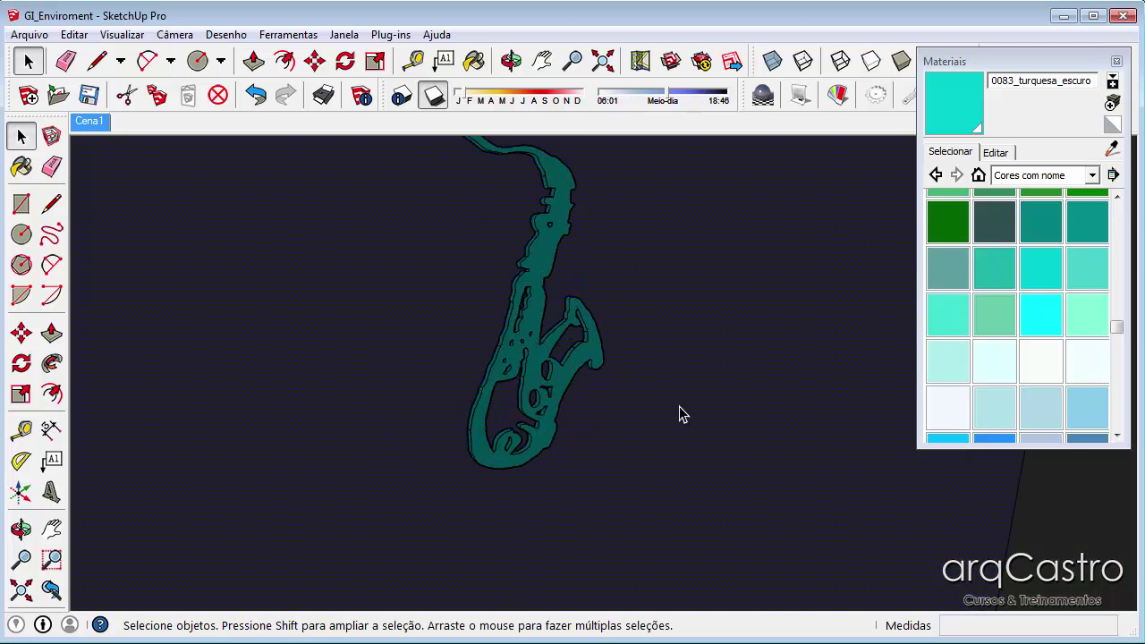
left_click(1115, 61)
Sample the saxophone's turquoise material in Podium's material properties, set its light power to 2 with High Intensity enabled, and apply it
left_click(837, 94)
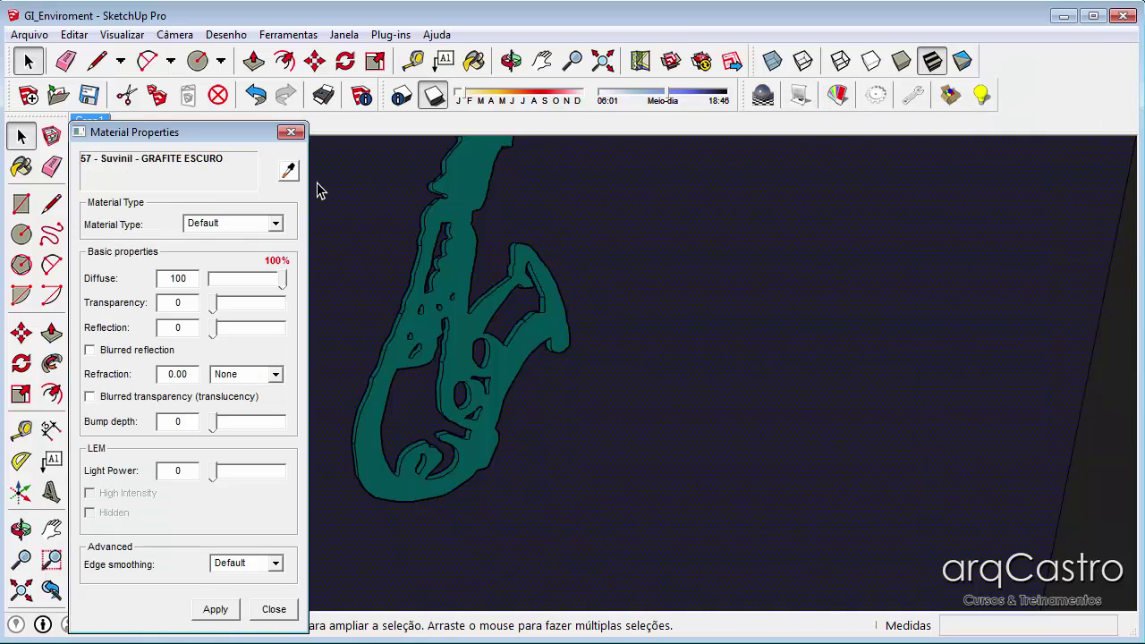
left_click(288, 170)
left_click(476, 163)
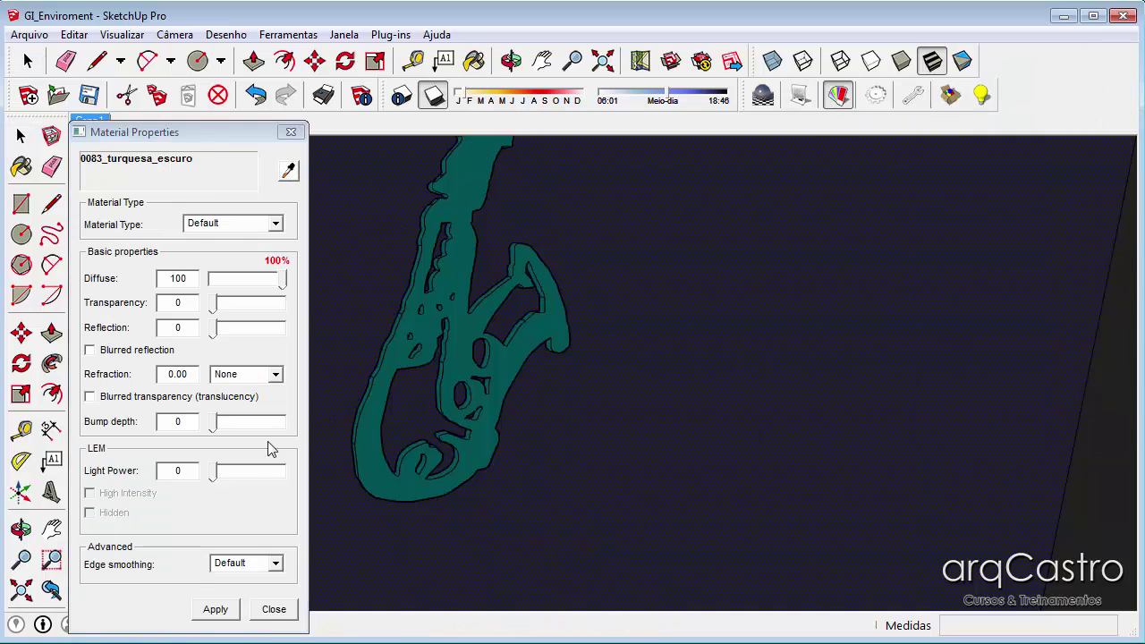
left_click(184, 422)
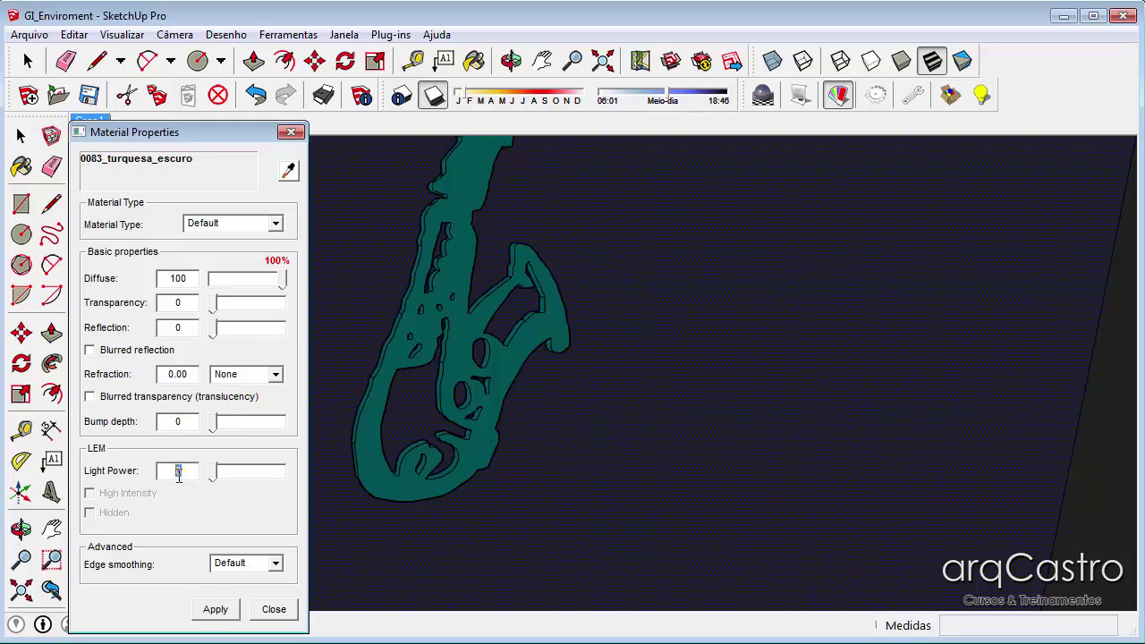
type("2")
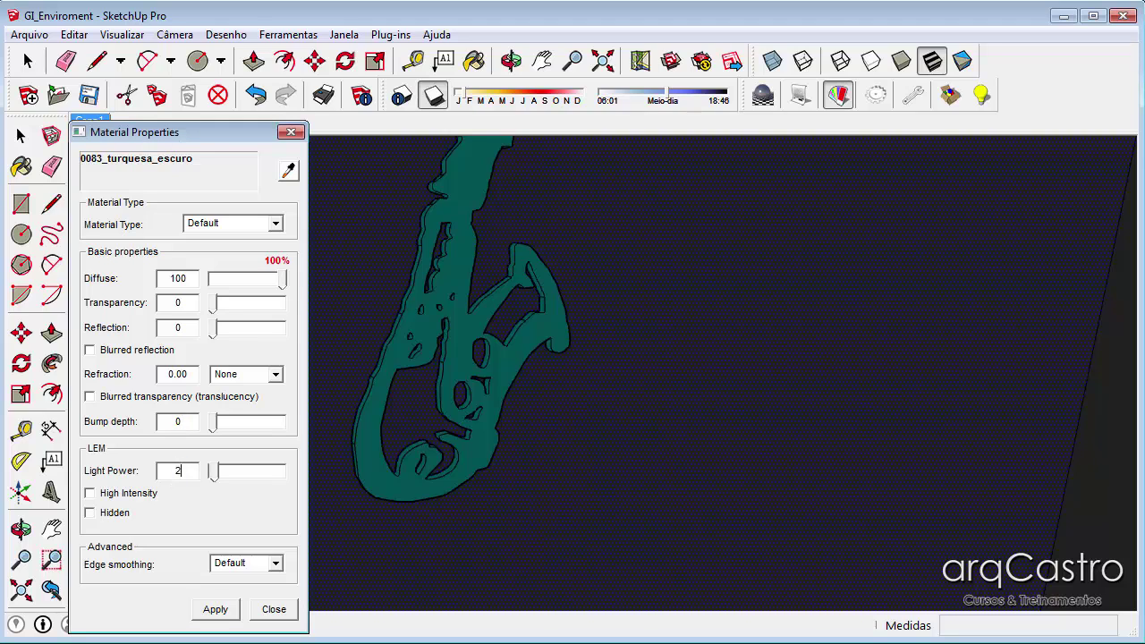
left_click(94, 493)
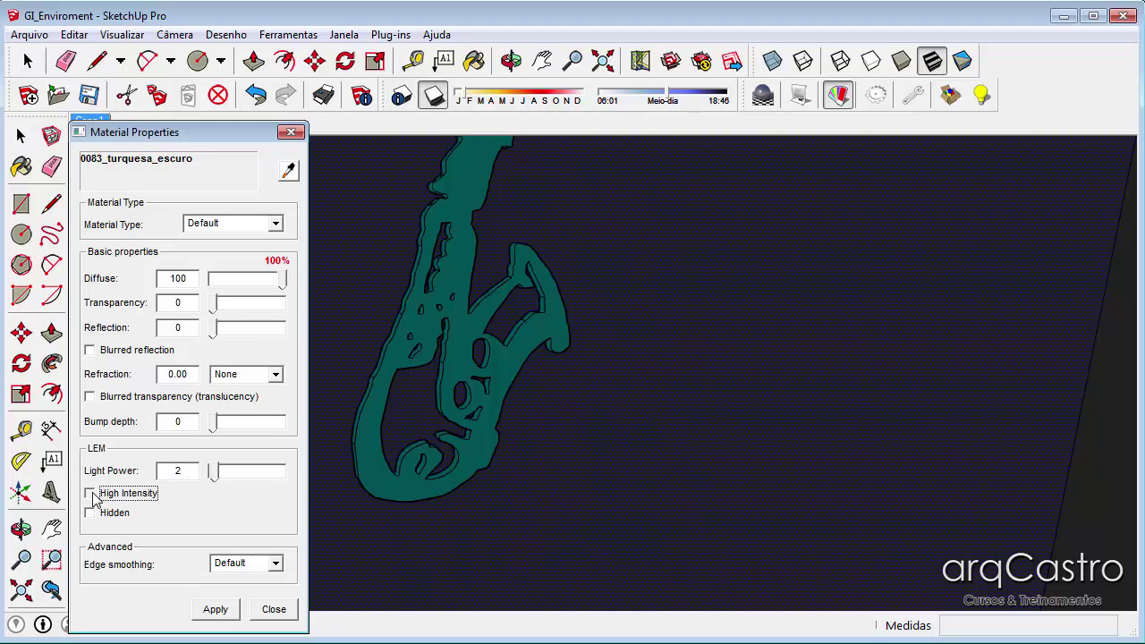
left_click(226, 611)
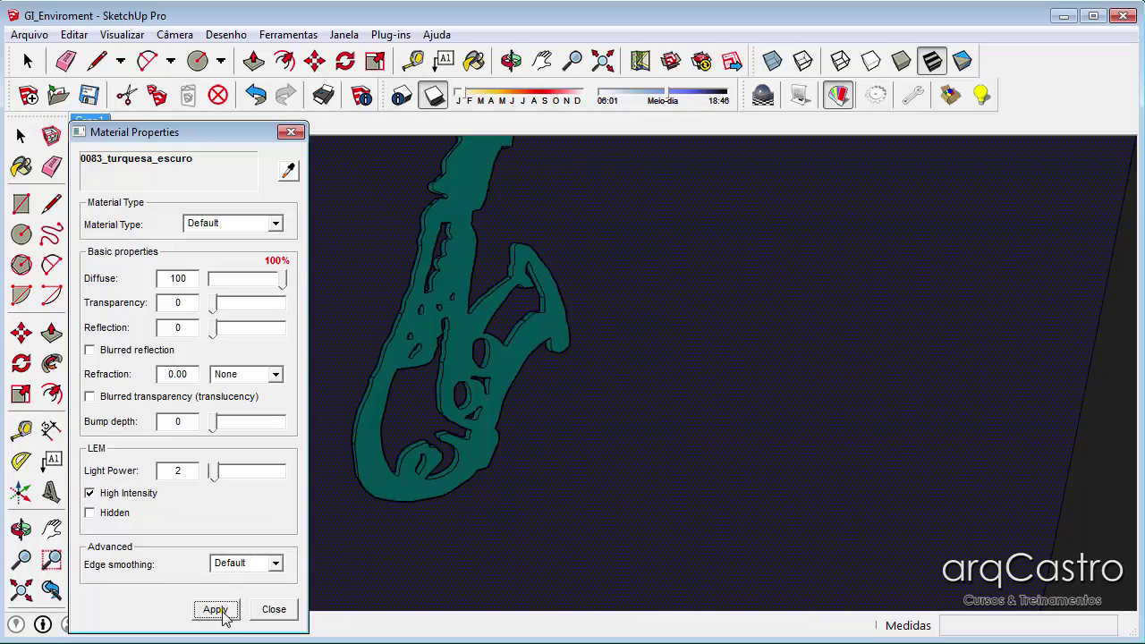
left_click(298, 134)
Return to the Cena1 view and uniformly enlarge the saxophone panel on the left wall from its lower corner
left_click(88, 122)
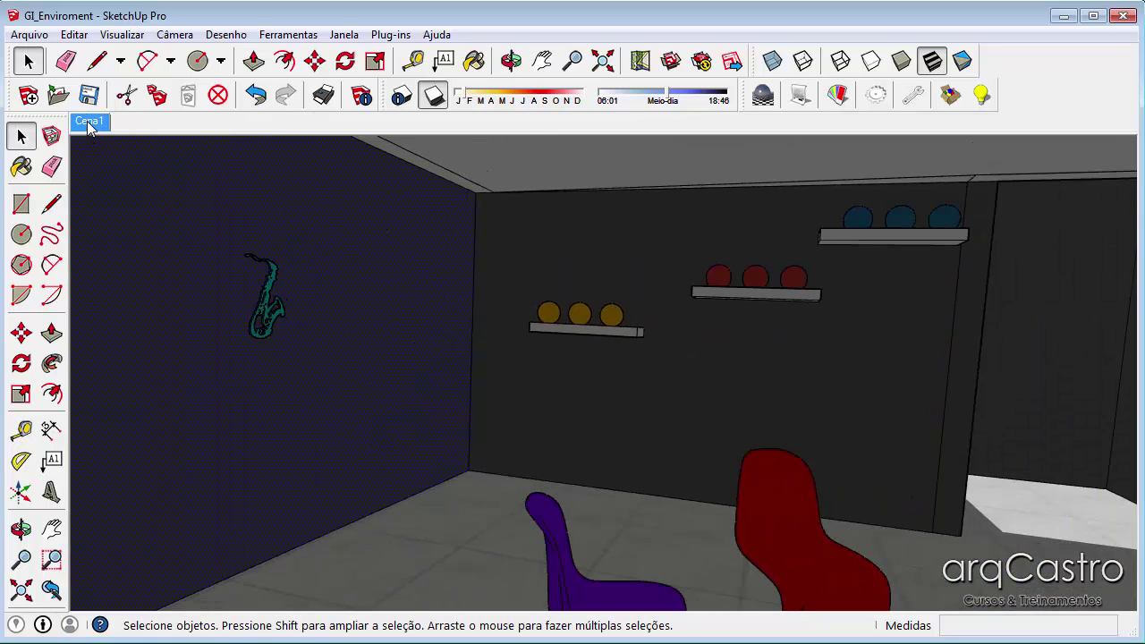
left_click(253, 335)
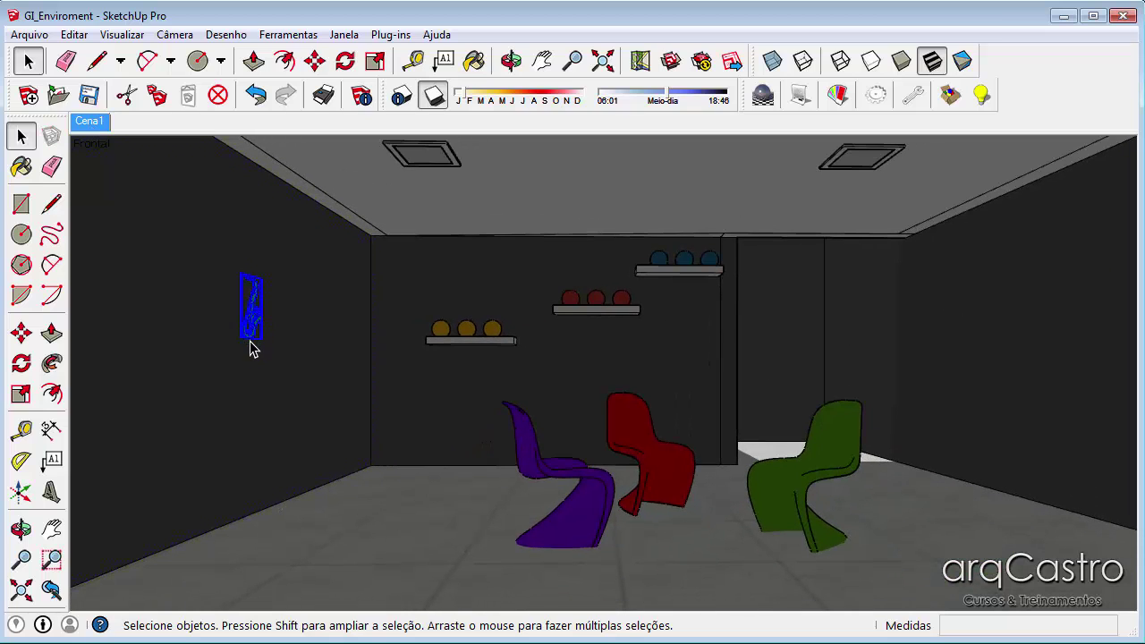
key("s")
scroll(259, 353, "up", 3)
left_click_drag(271, 331, 310, 392)
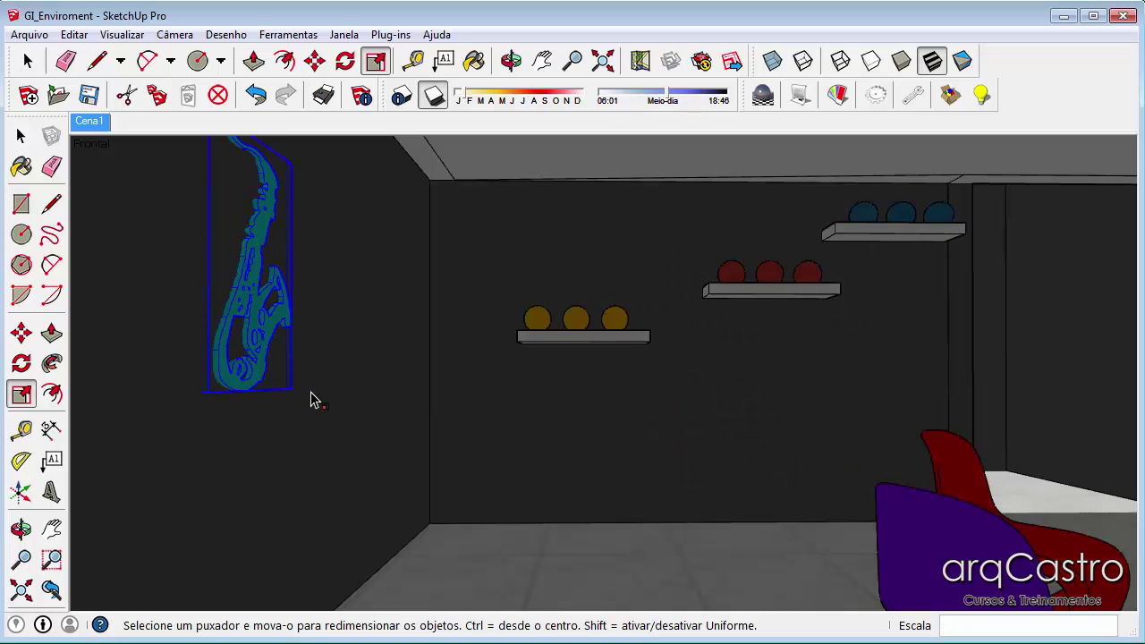
scroll(313, 389, "down", 1)
key("space")
left_click(327, 354)
scroll(327, 354, "down", 3)
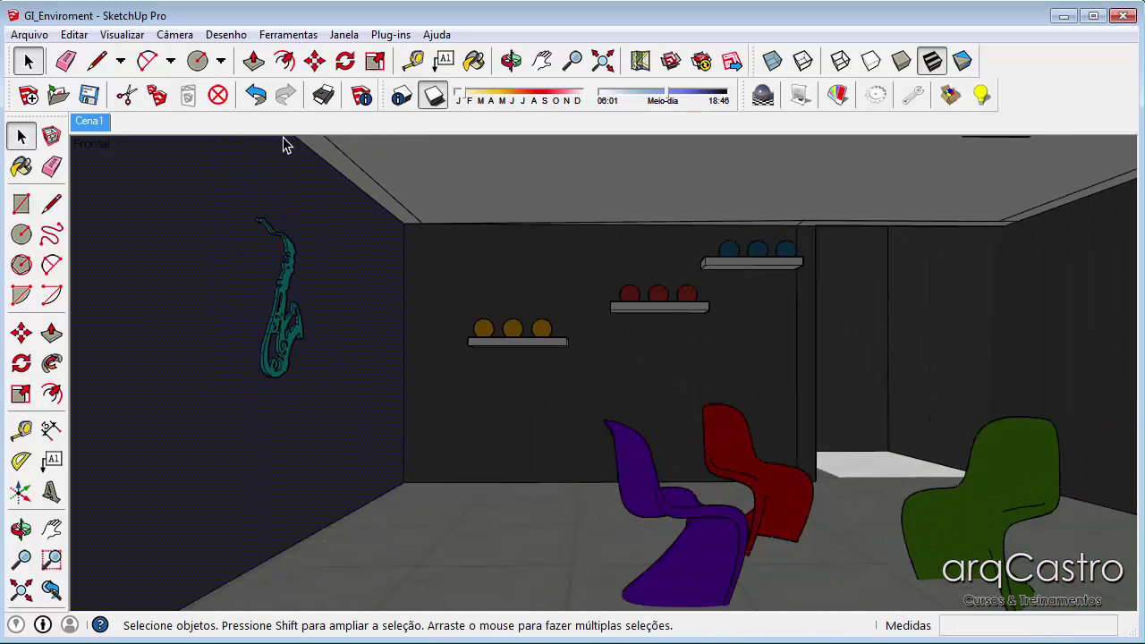
Render the Cena1 view with Podium, view the newest image from the Podium folder and return to SketchUp
left_click(98, 122)
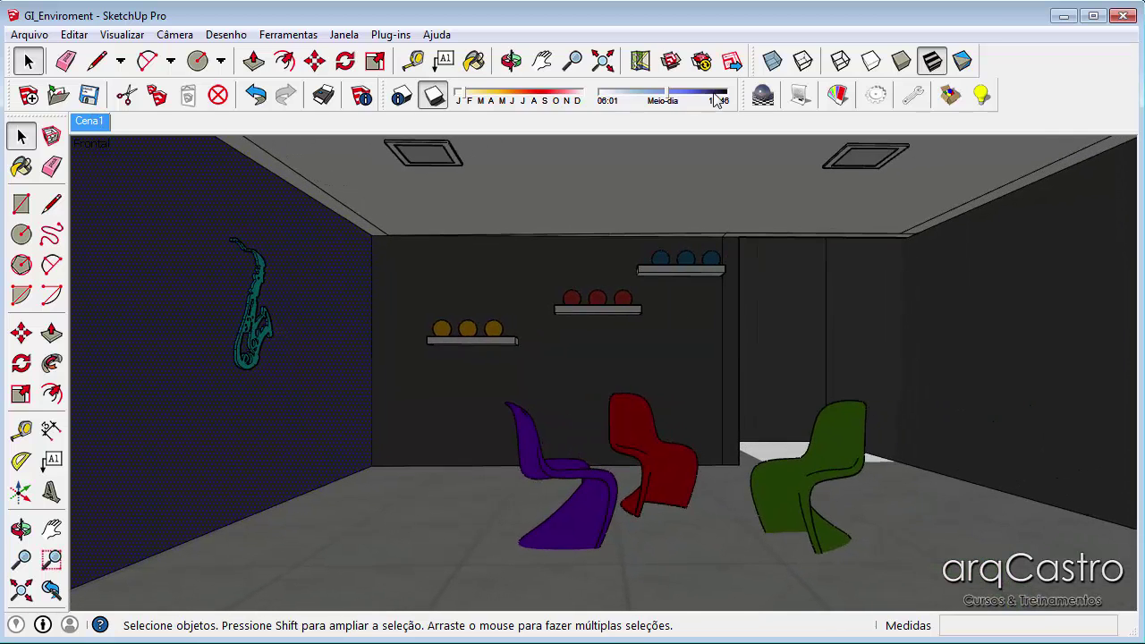
left_click(762, 95)
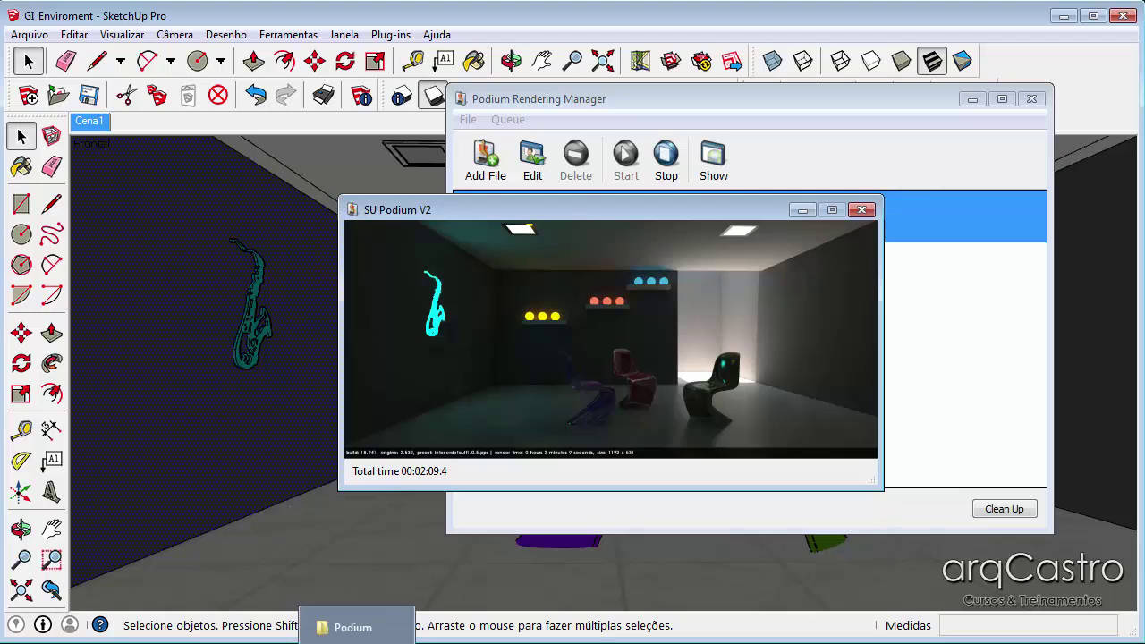
left_click(357, 641)
left_click(513, 505)
double_click(268, 295)
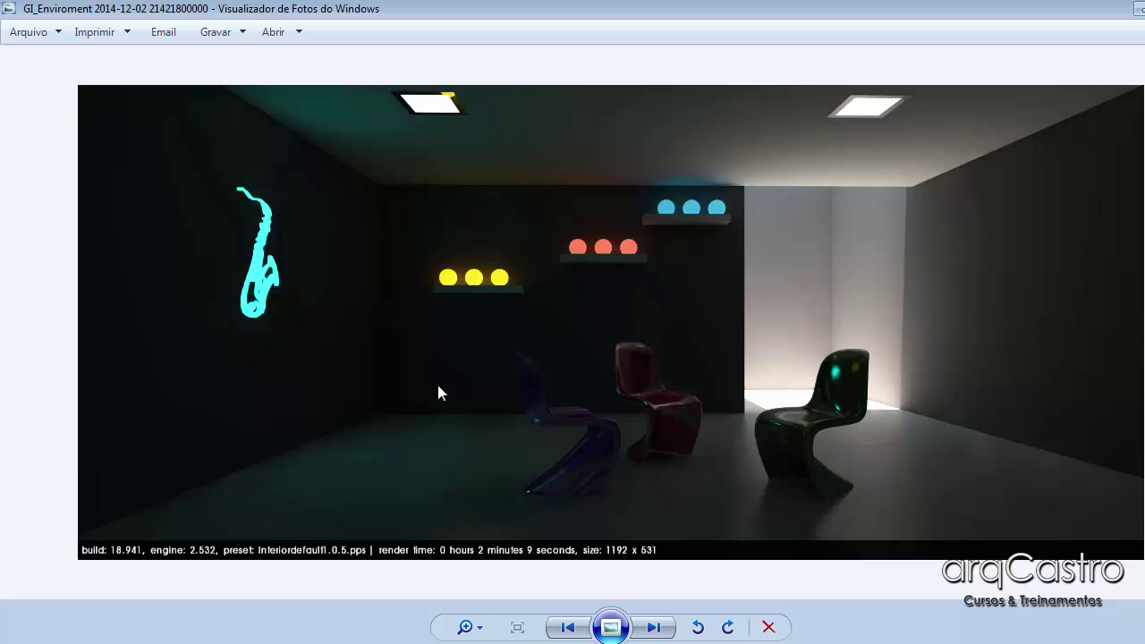
left_click(487, 643)
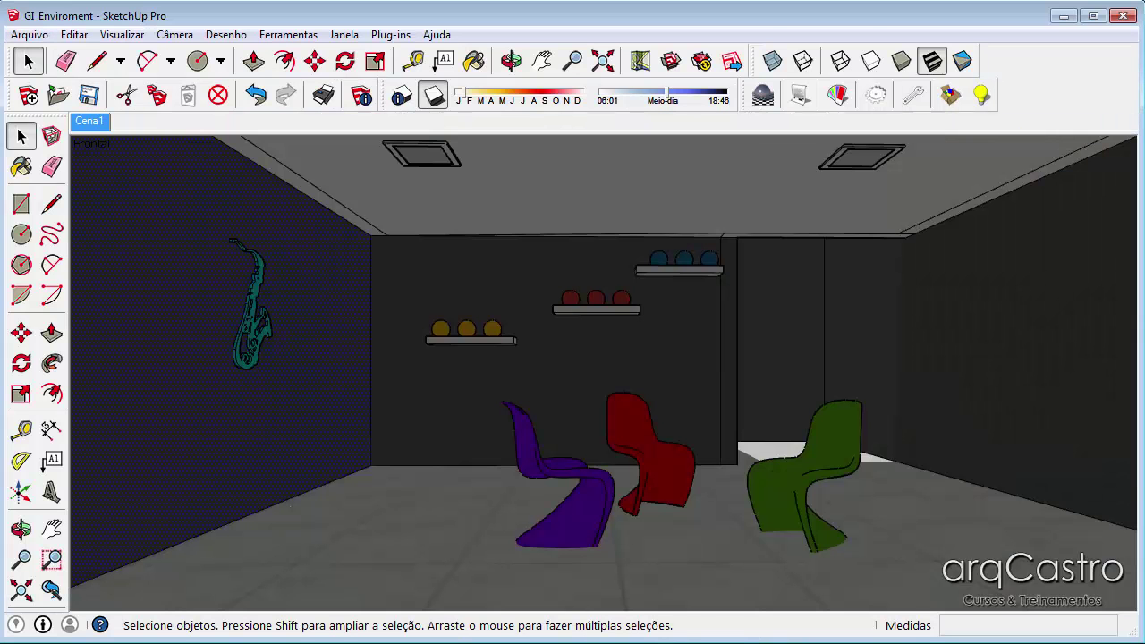
Compare the light power settings of 0083_turquesa_escuro in Podium's material properties with the saved render
mouse_move(495, 643)
left_click(837, 94)
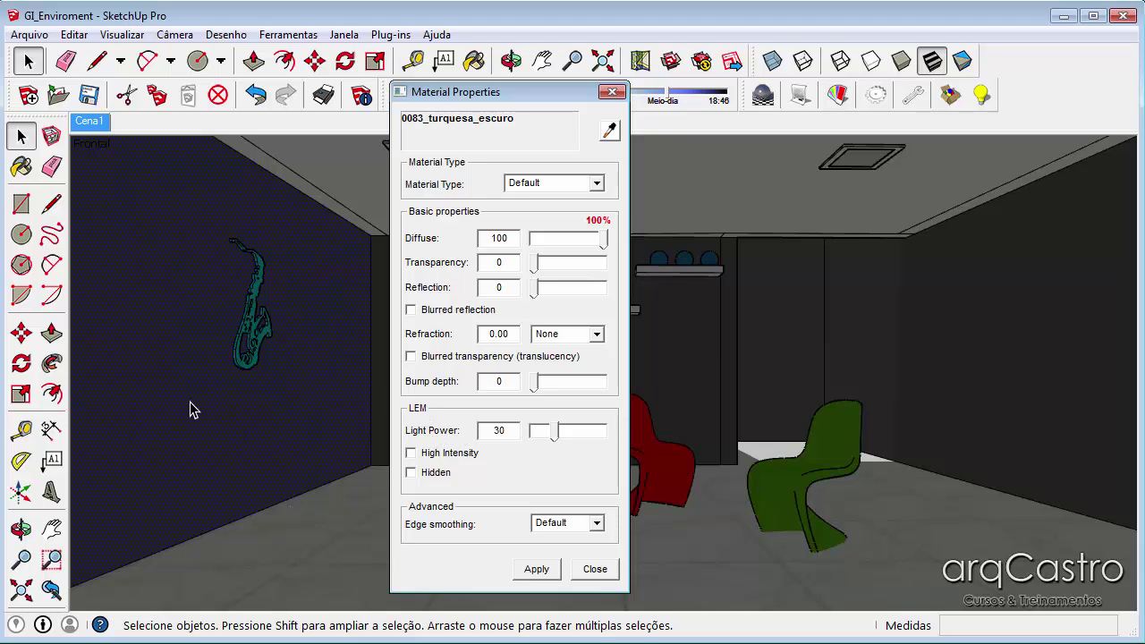
left_click(510, 642)
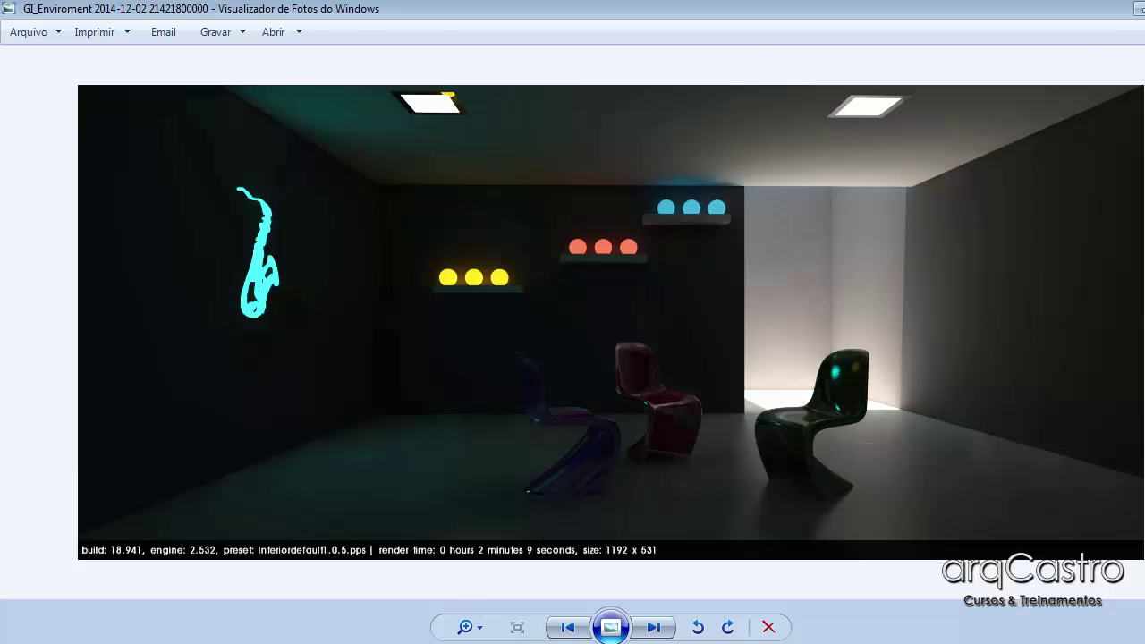
left_click(432, 643)
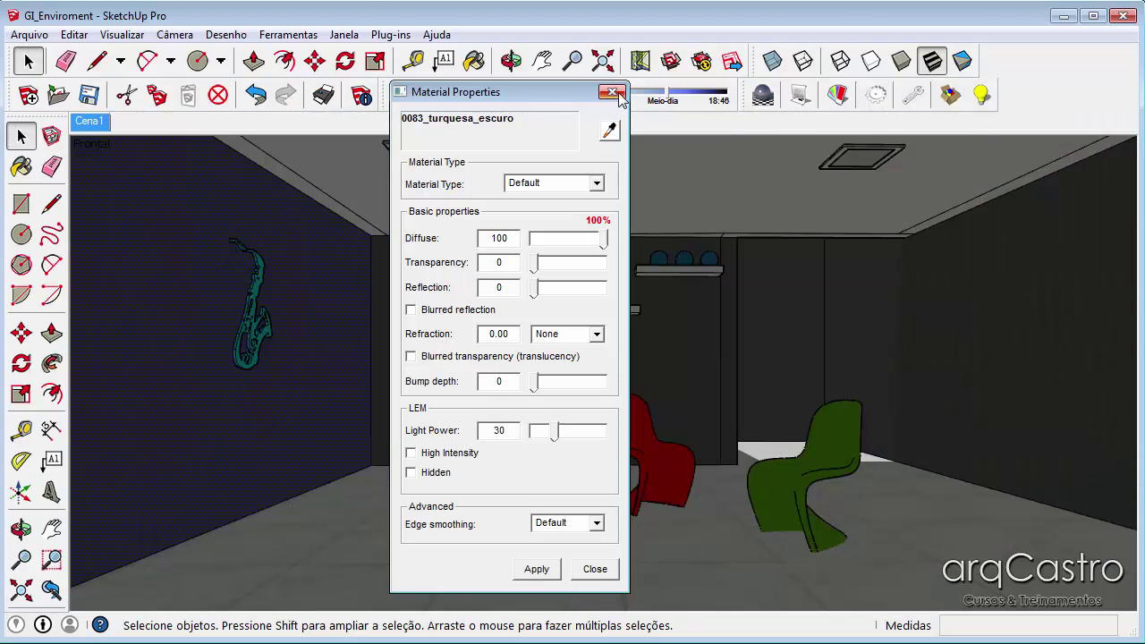
Close the material properties and delete the saxophone panel from the left wall
left_click(618, 94)
left_click(424, 643)
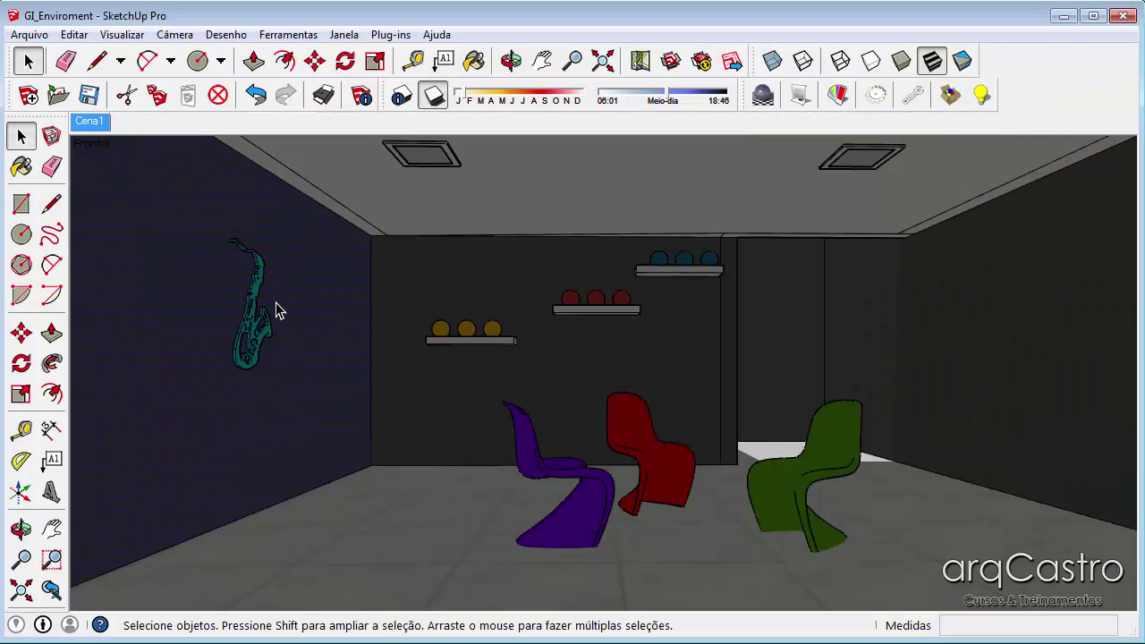
left_click(252, 308)
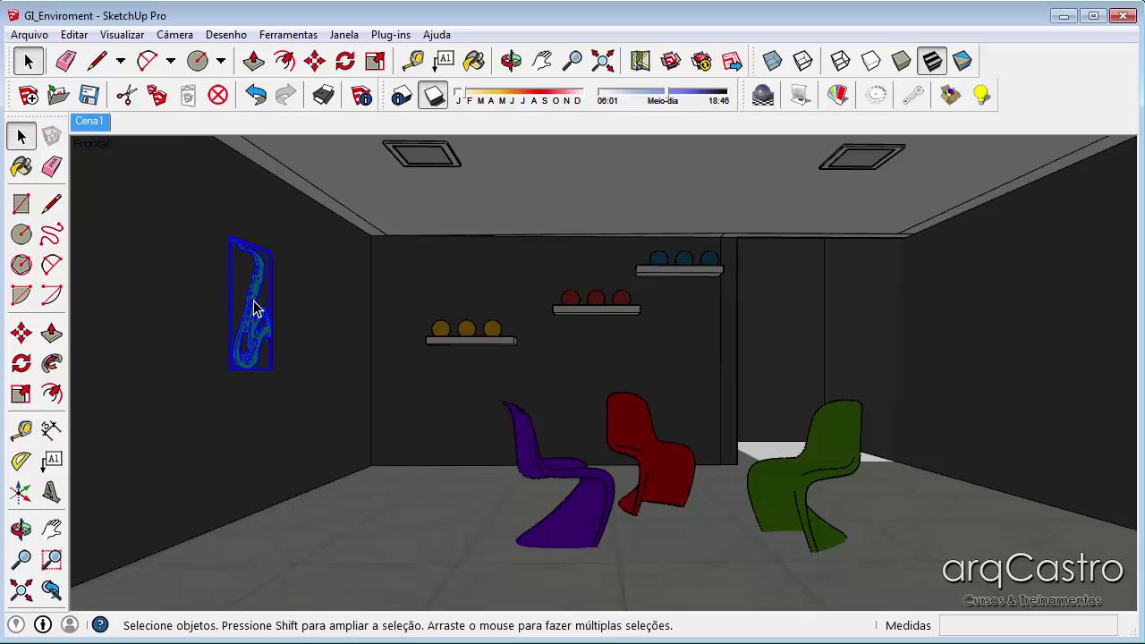
key("Delete")
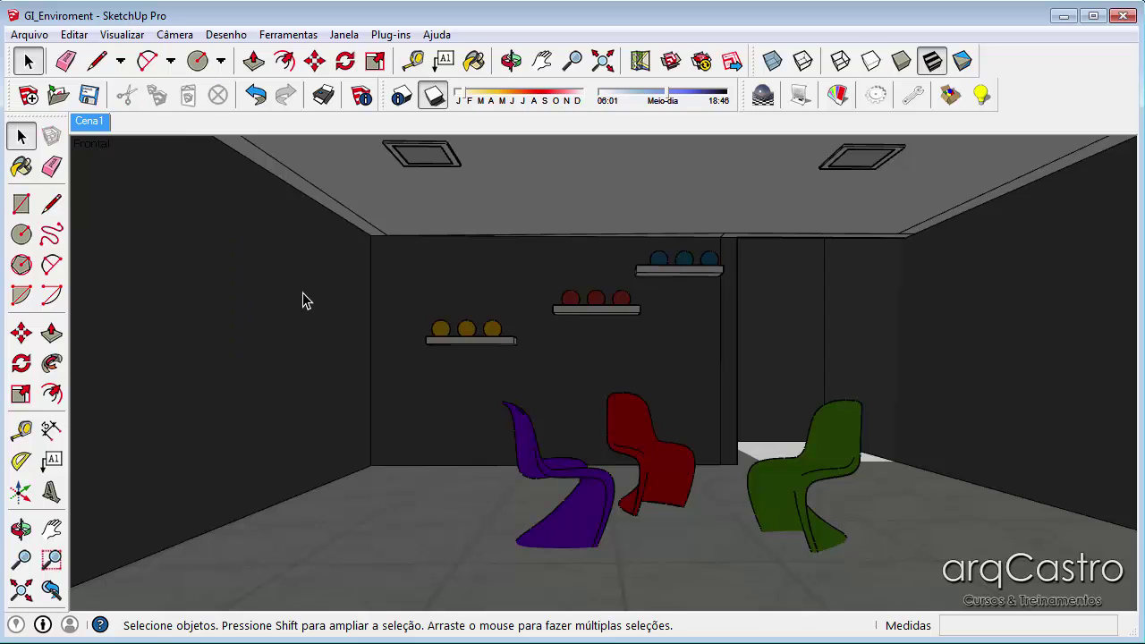
Open the Podium Light System, move its window clear of the chairs and choose Omni as the light type
middle_click_drag(467, 306, 723, 250)
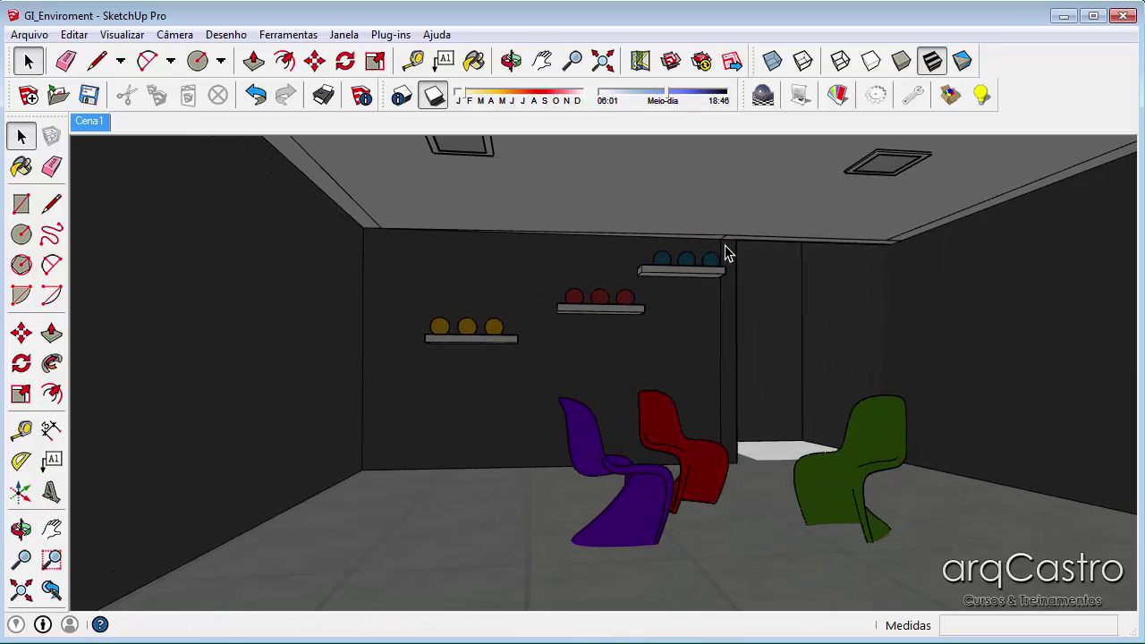
left_click(981, 95)
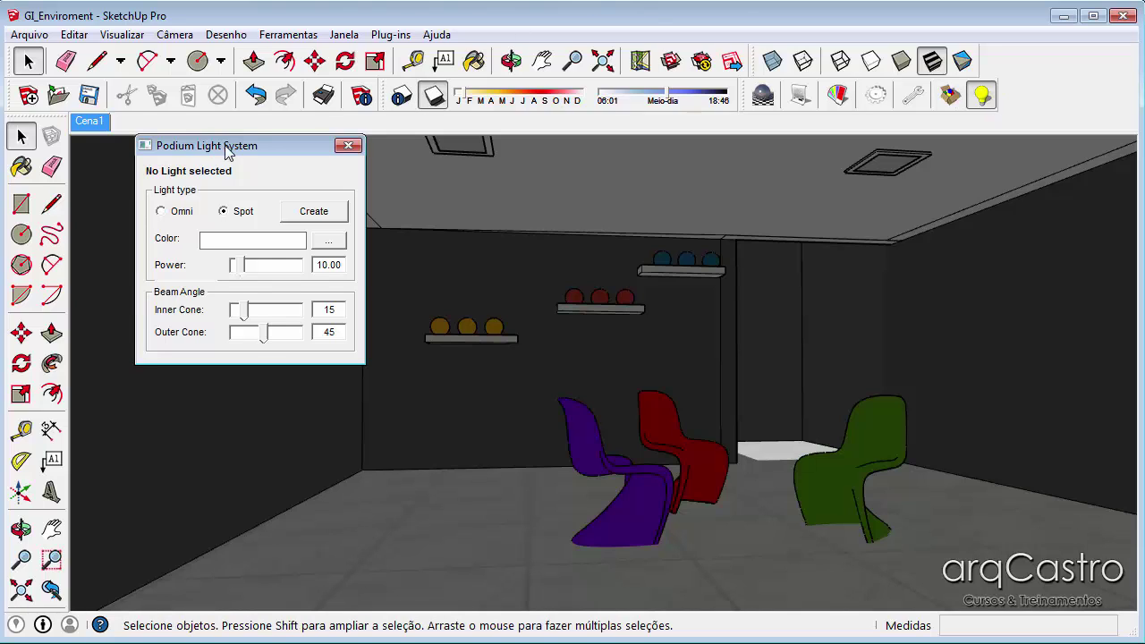
left_click_drag(226, 151, 180, 169)
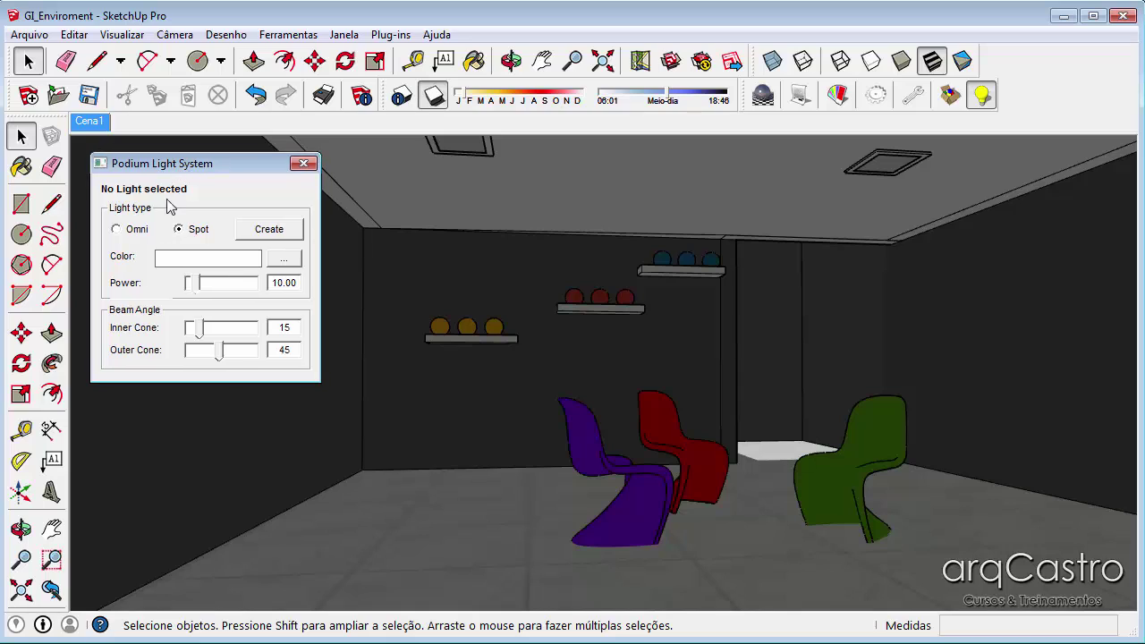
left_click(117, 231)
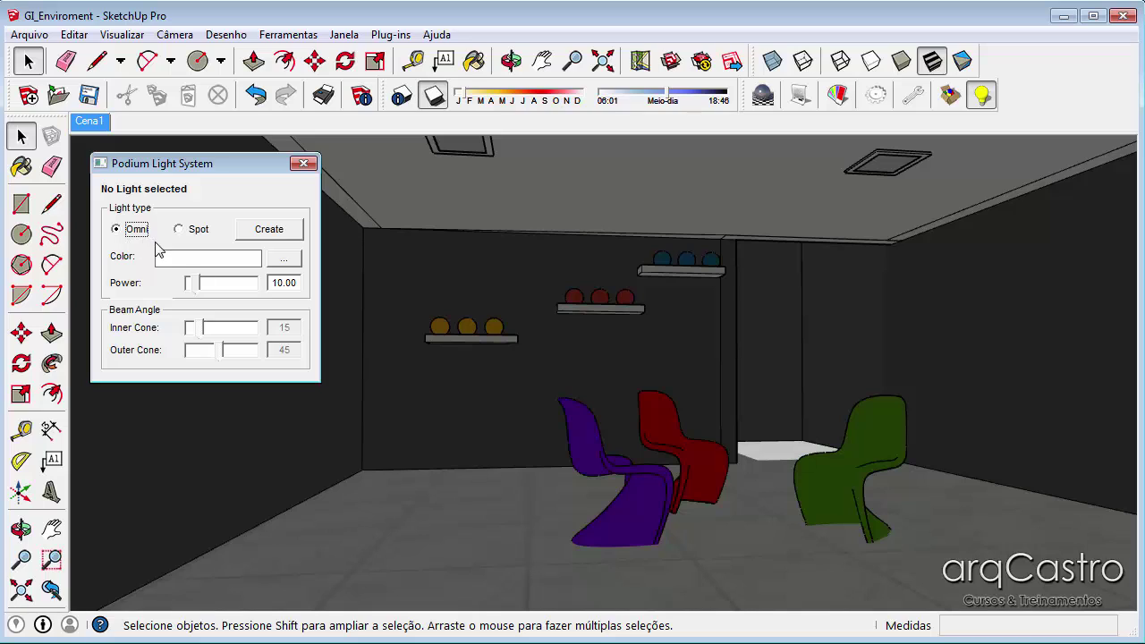
left_click(283, 259)
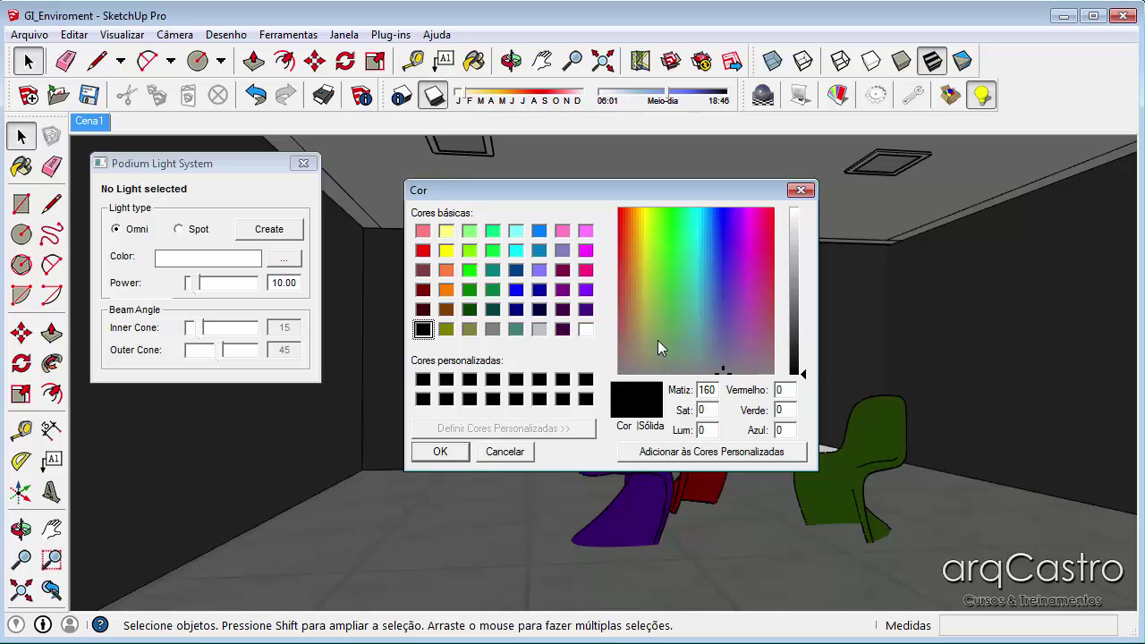
left_click_drag(707, 274, 718, 268)
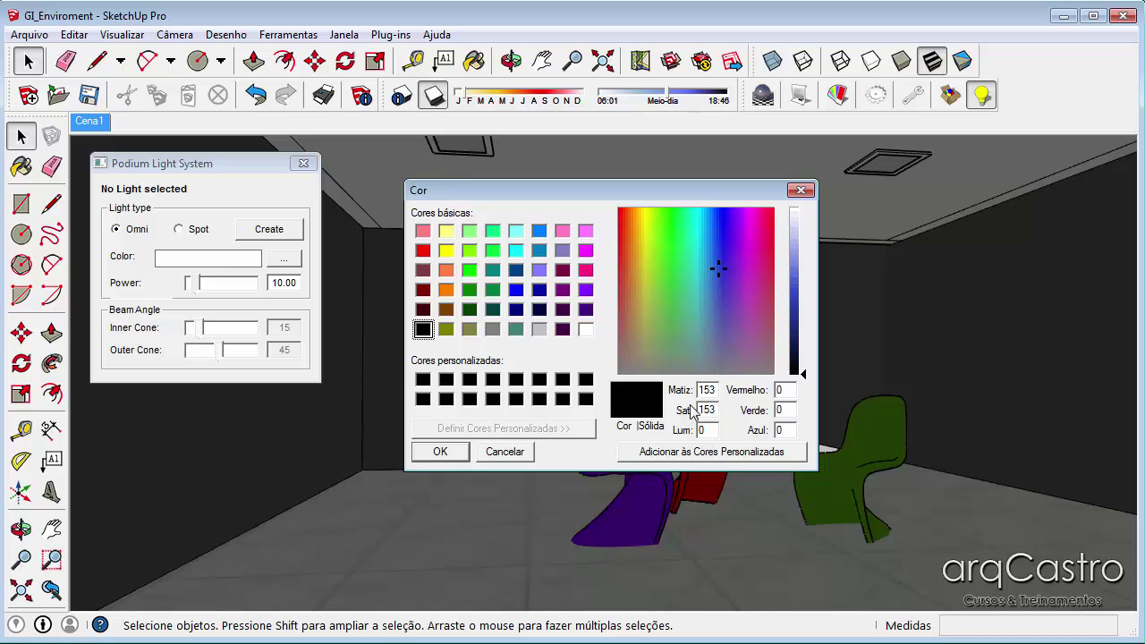
left_click(502, 453)
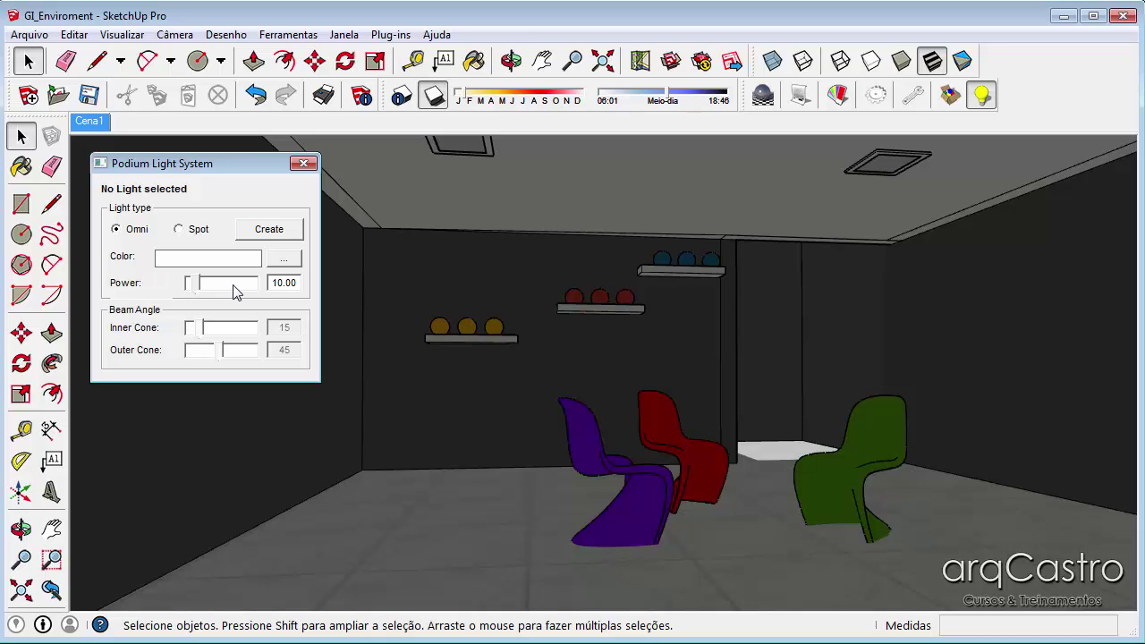
Create a white omni light with power 10.00 in the middle of the room, raised along the blue axis above the chairs
left_click(274, 236)
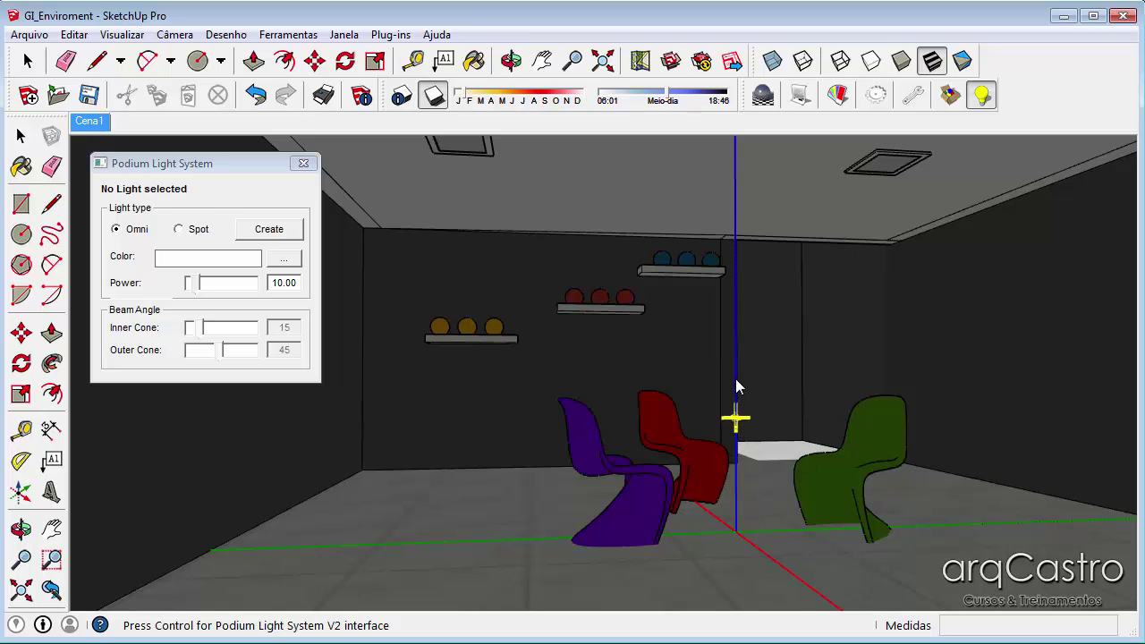
left_click(735, 305)
key("space")
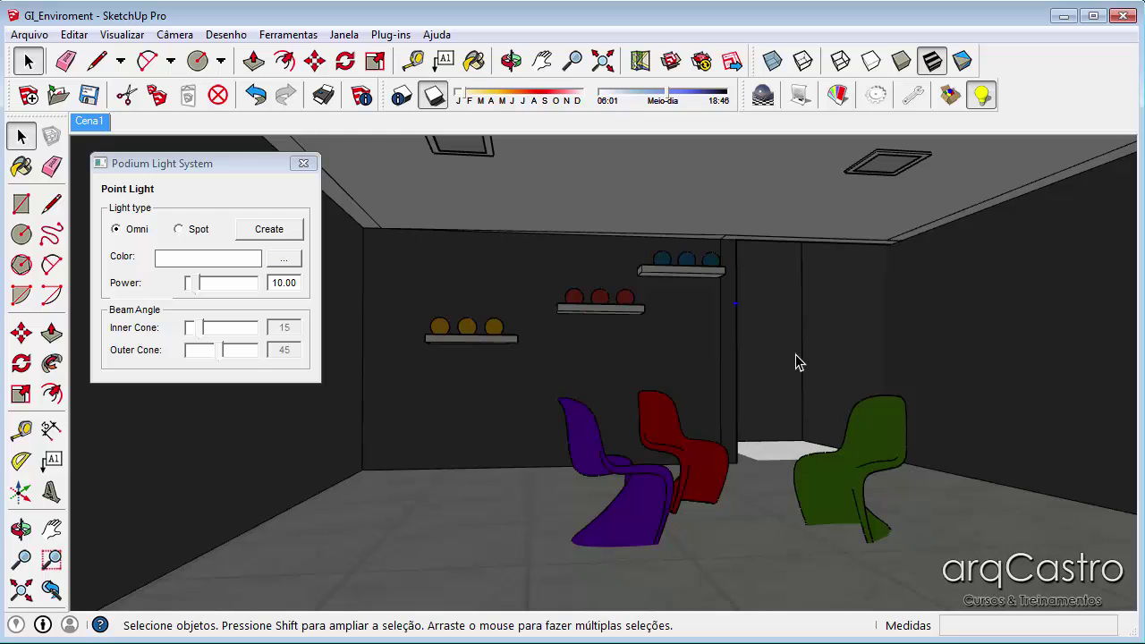
key("o")
left_click_drag(685, 335, 647, 354)
key("space")
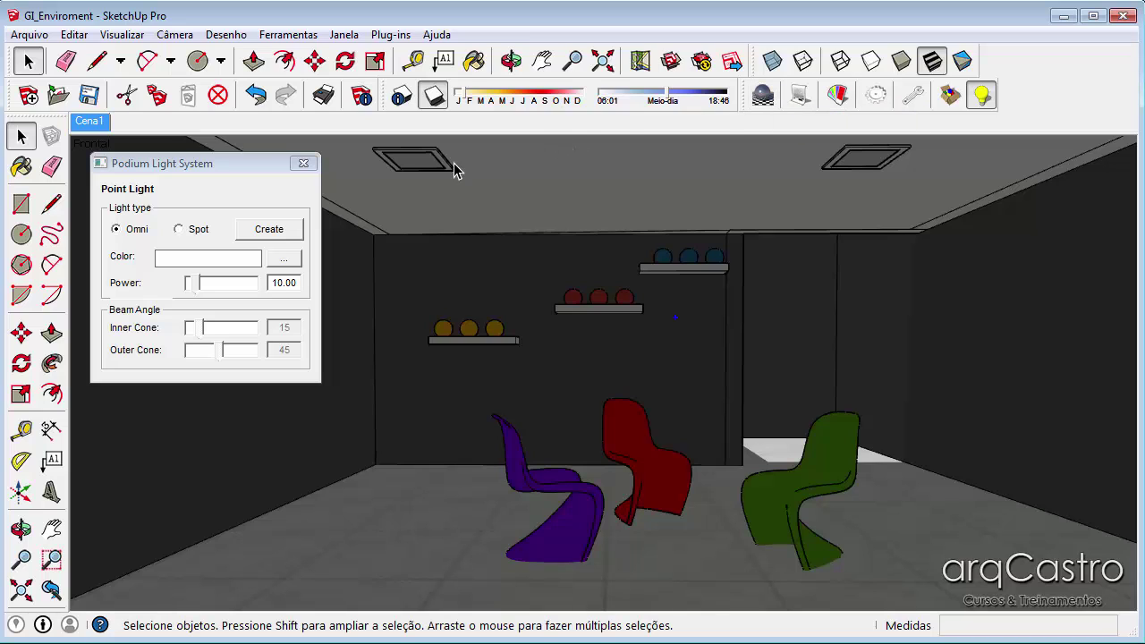
Render the room lit by the omni light with Podium, view the newest saved image and return to SketchUp
left_click(763, 96)
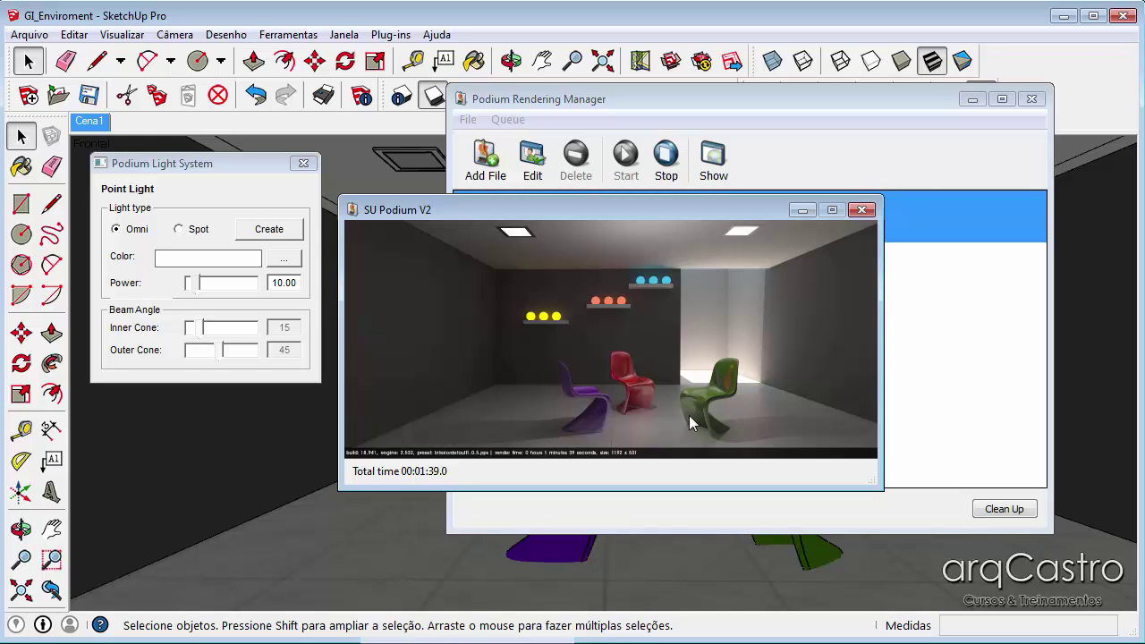
left_click(375, 642)
left_click(572, 469)
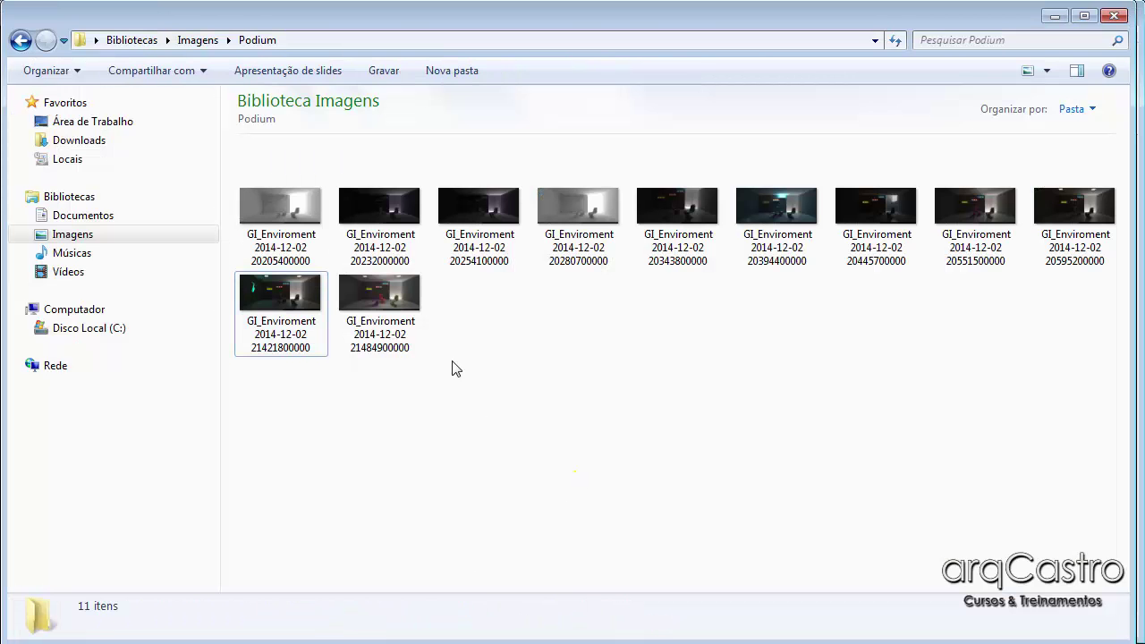
left_click(392, 303)
double_click(392, 301)
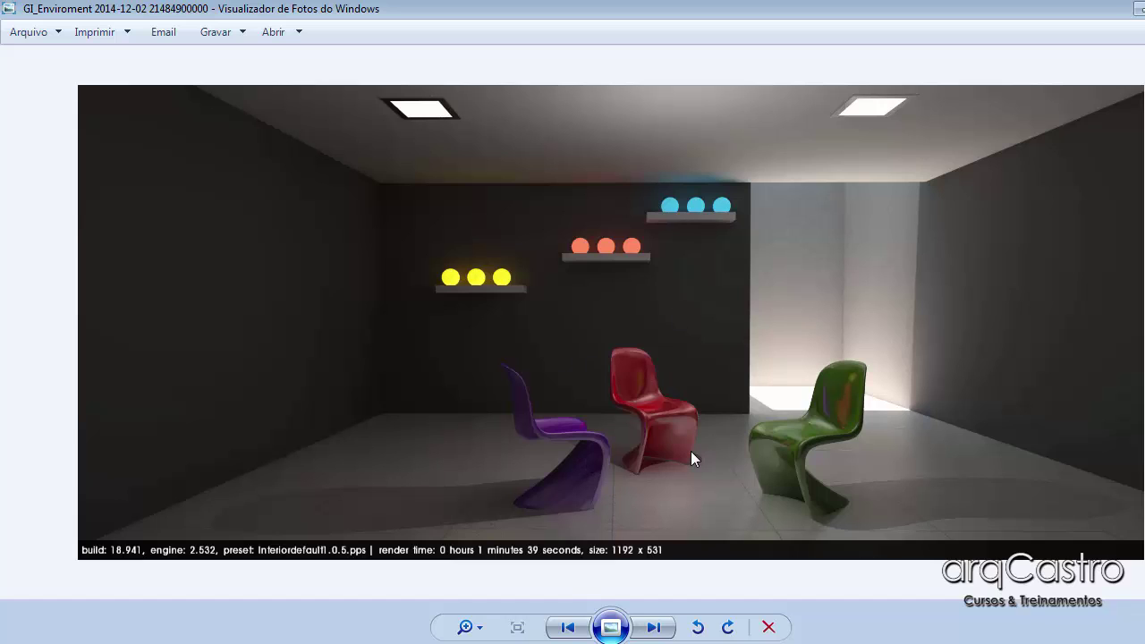
left_click(547, 643)
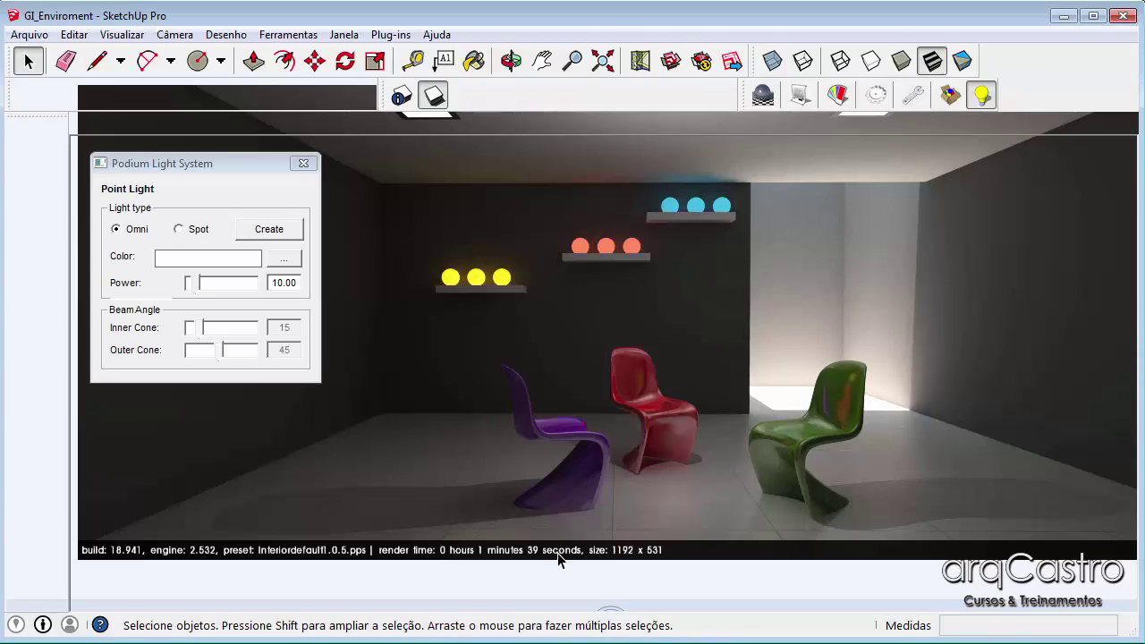
Set the omni light's colour to the bright green basic colour
left_click(243, 262)
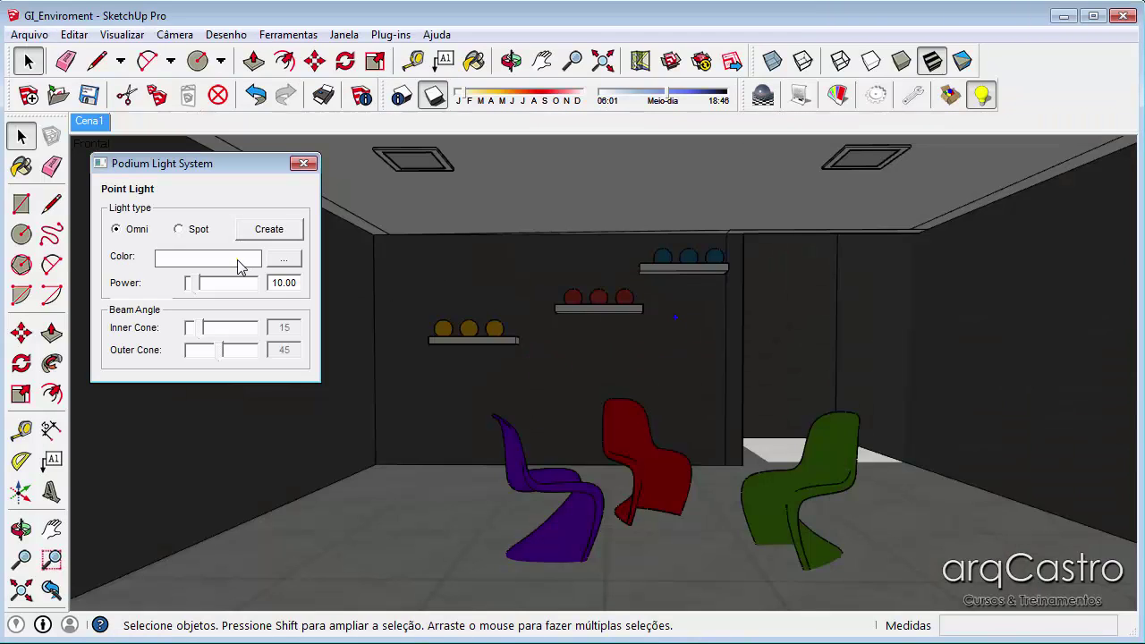
left_click(284, 259)
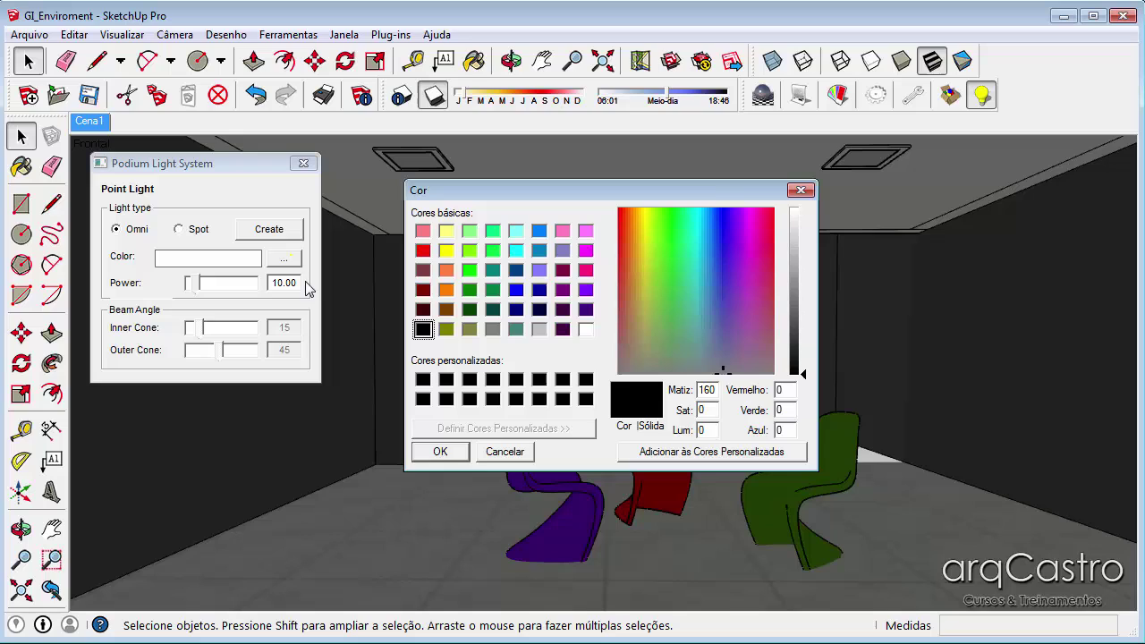
left_click(463, 269)
left_click(440, 450)
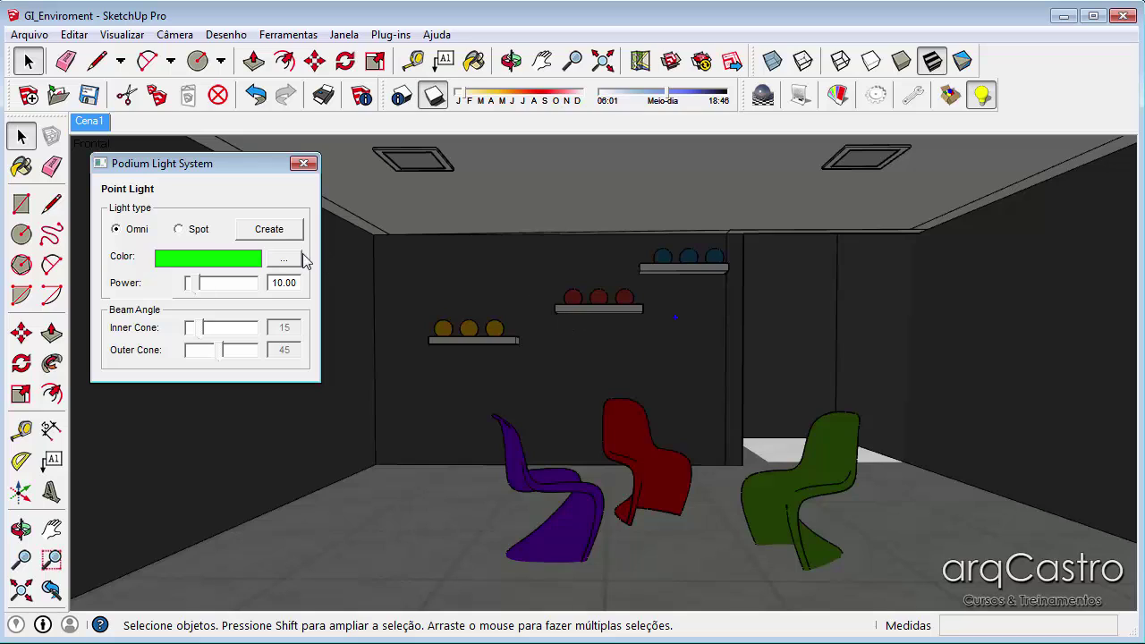
Start a Podium render with the green omni light, closing the previous render window and showing the Podium Rendering Manager
left_click(762, 95)
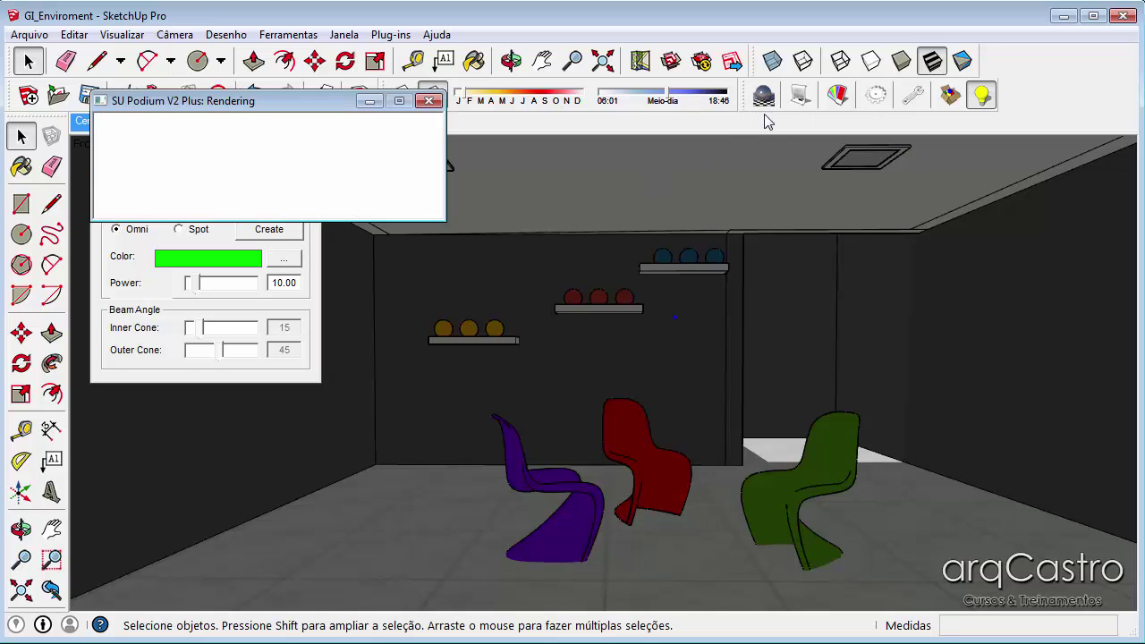
left_click(493, 631)
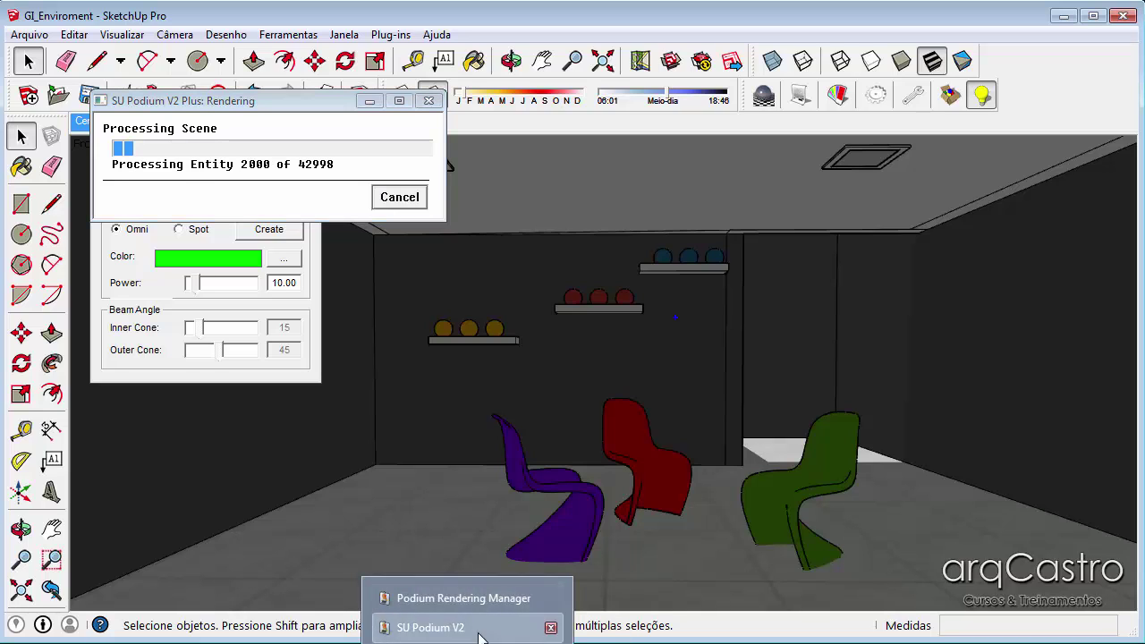
left_click(479, 625)
left_click(860, 210)
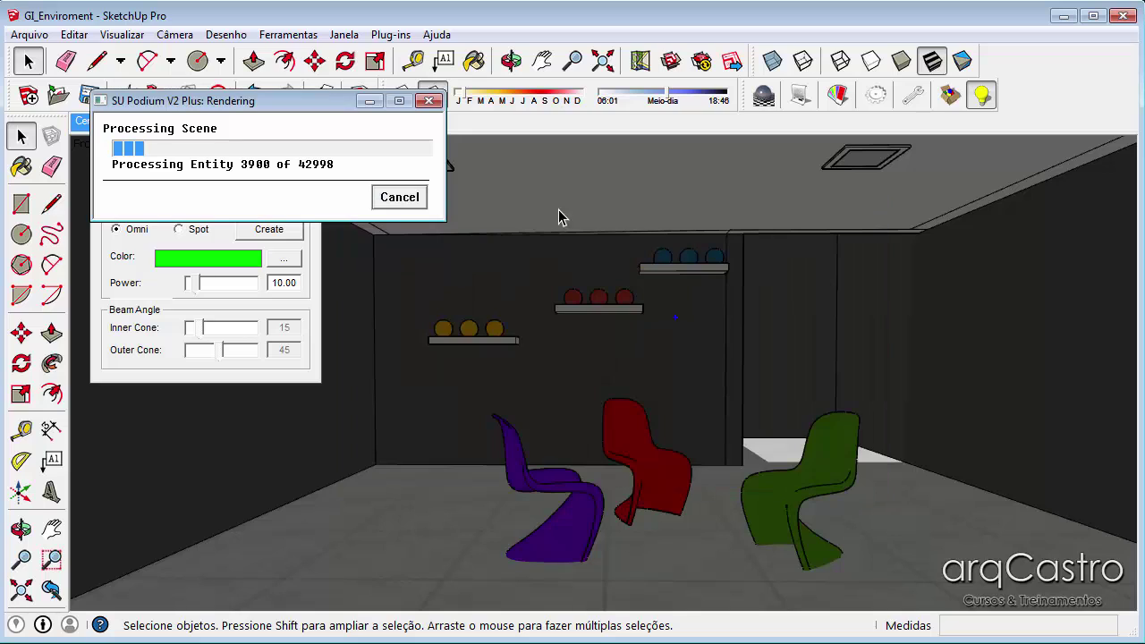
mouse_move(422, 642)
mouse_move(469, 642)
left_click(476, 623)
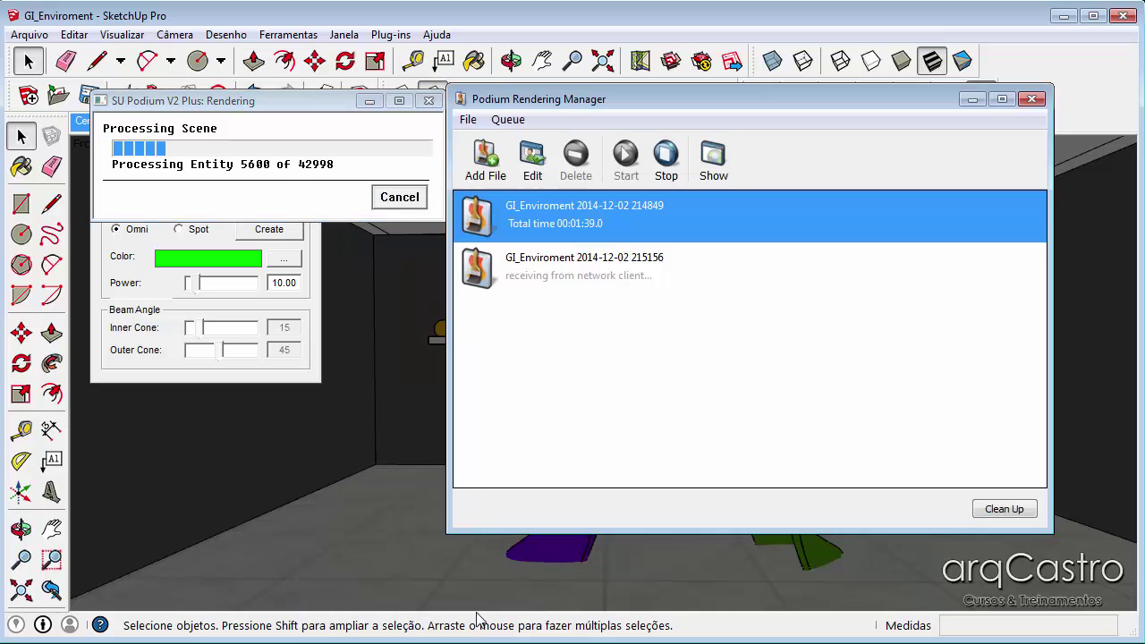
Clear the finished render from the Podium queue and show the preview of the green omni light render in progress
left_click(1006, 515)
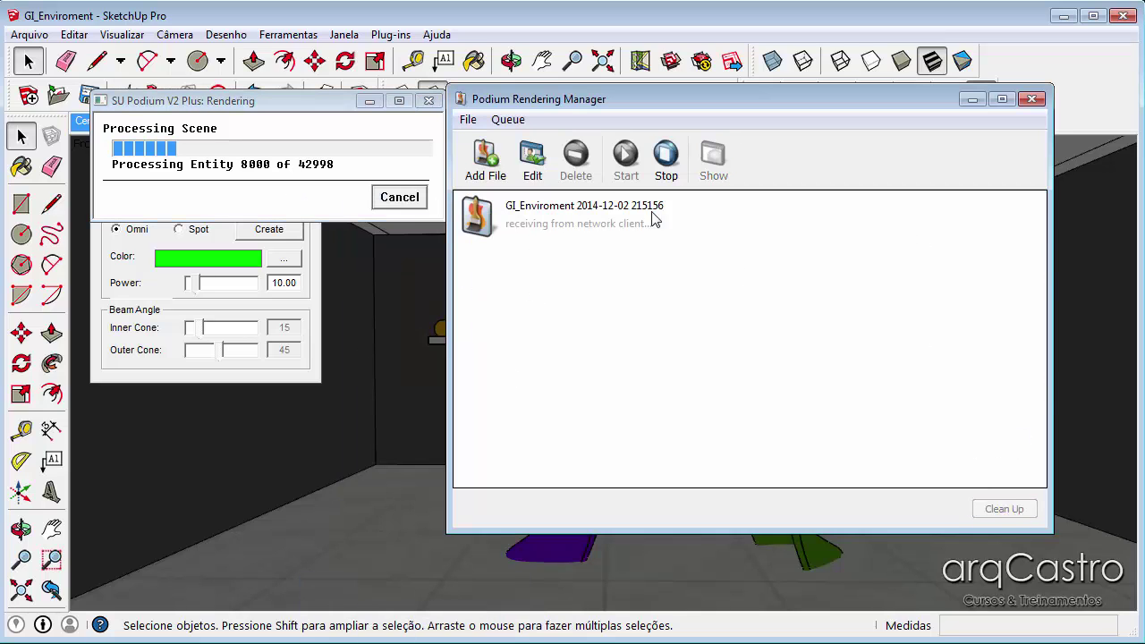
left_click(613, 211)
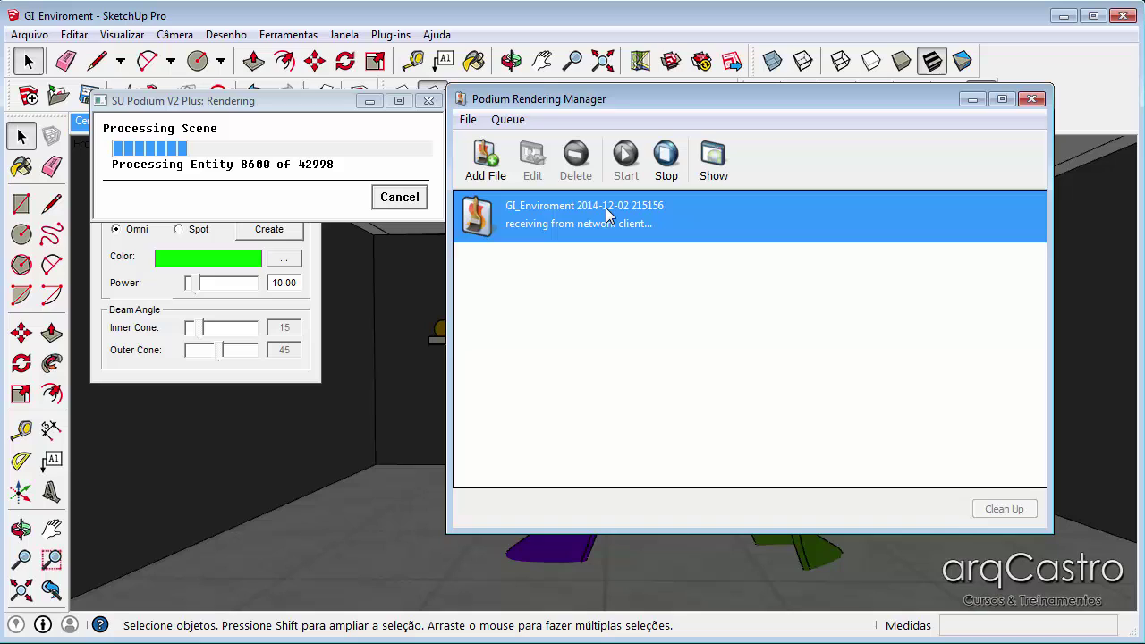
left_click(713, 159)
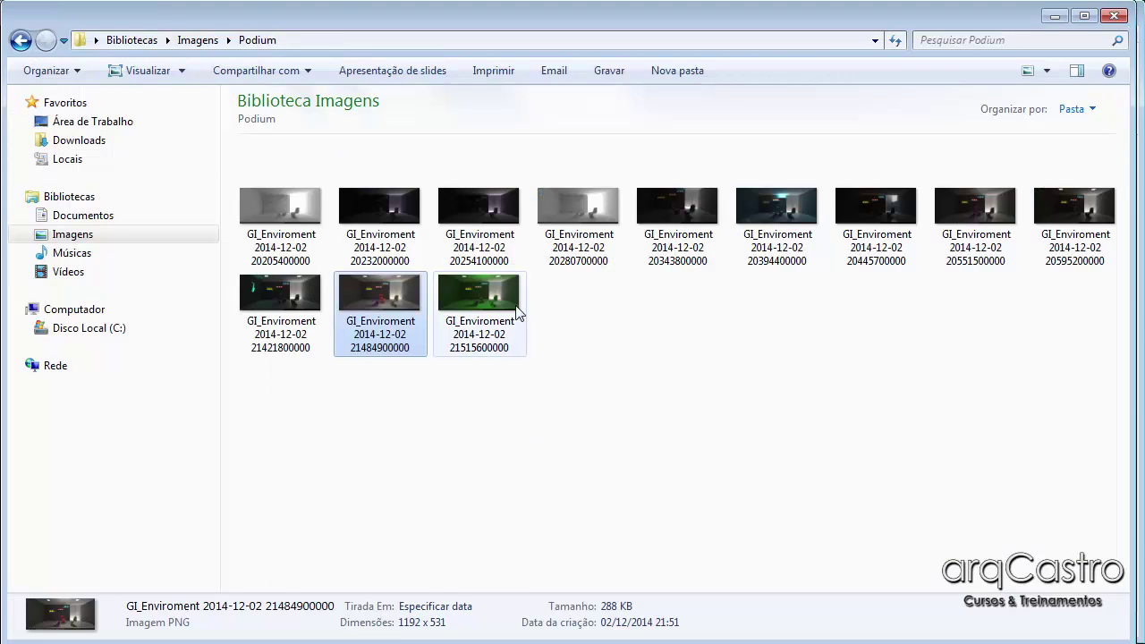
View the newest saved image of the green-lit room in the Podium folder and return to SketchUp
double_click(517, 308)
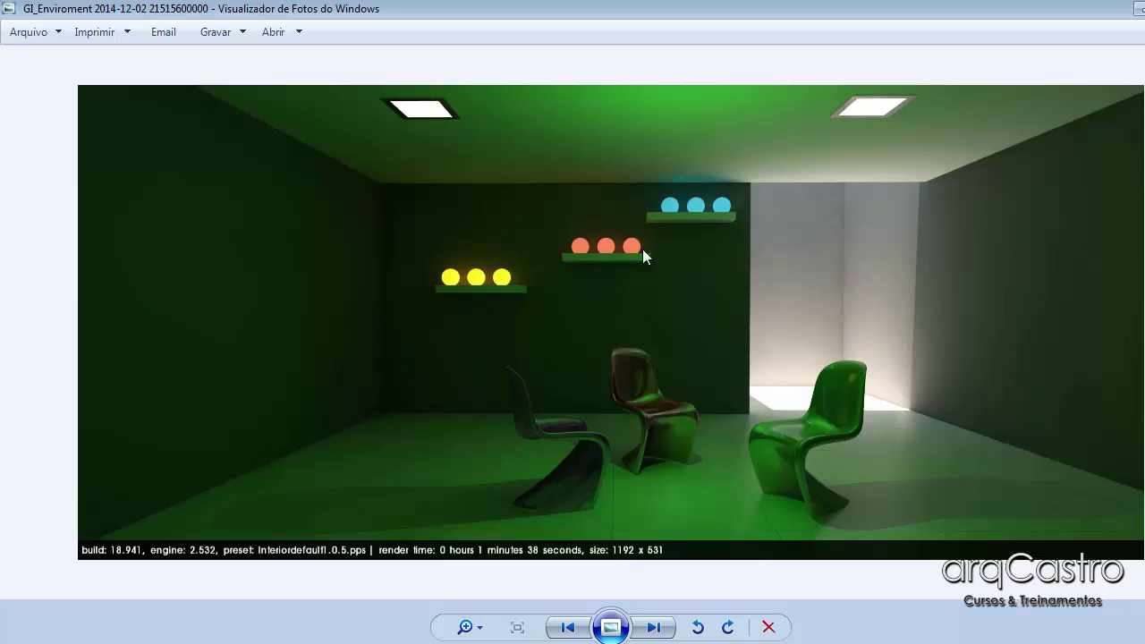
left_click(467, 643)
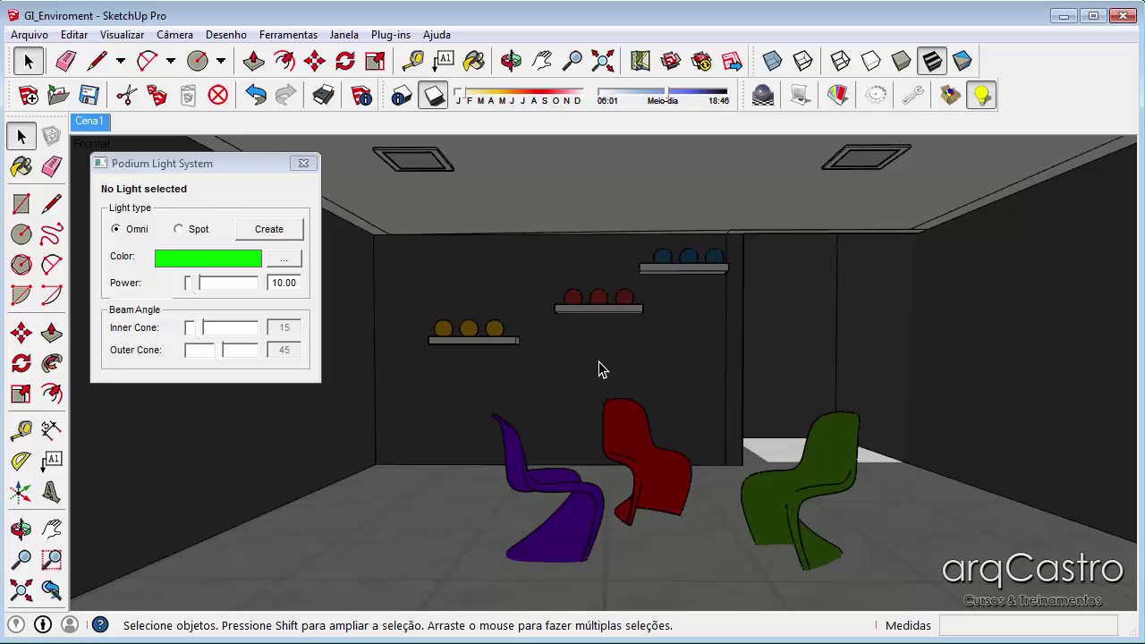
Create a white spot light with power 10.00, inner cone 15 and outer cone 45 near the ceiling, aimed straight down between the chairs
left_click(180, 230)
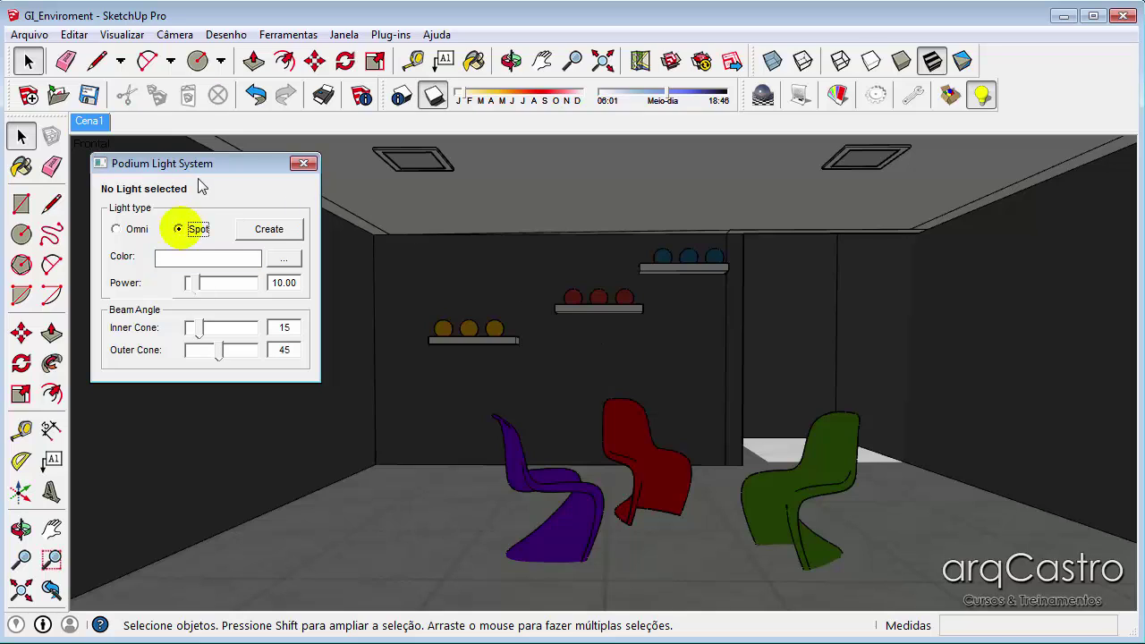
left_click_drag(203, 167, 182, 133)
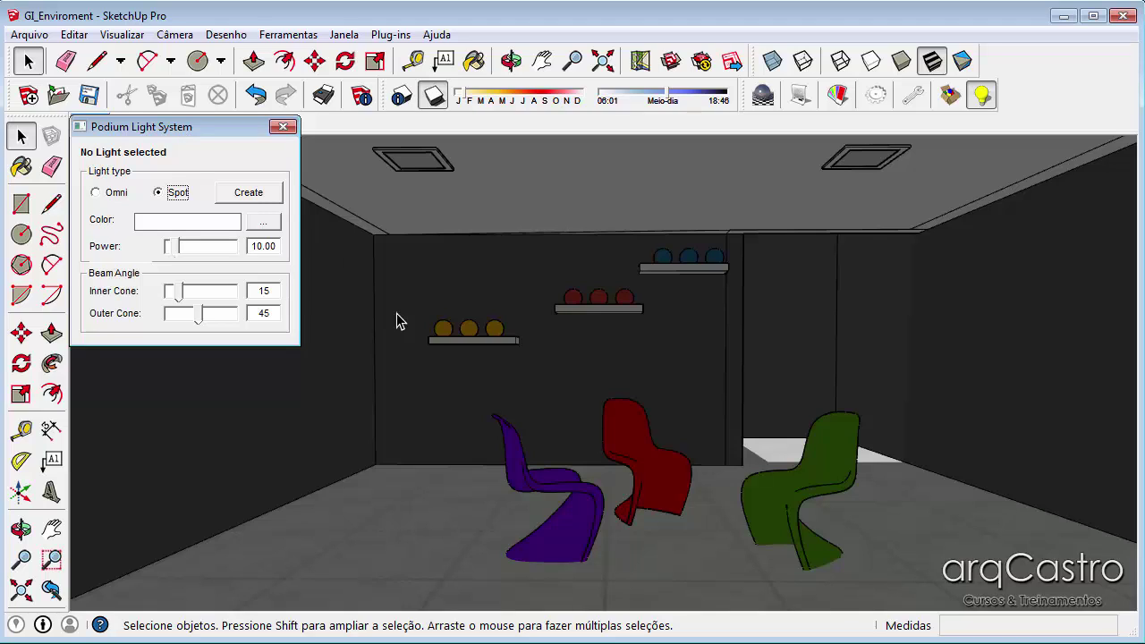
left_click(242, 192)
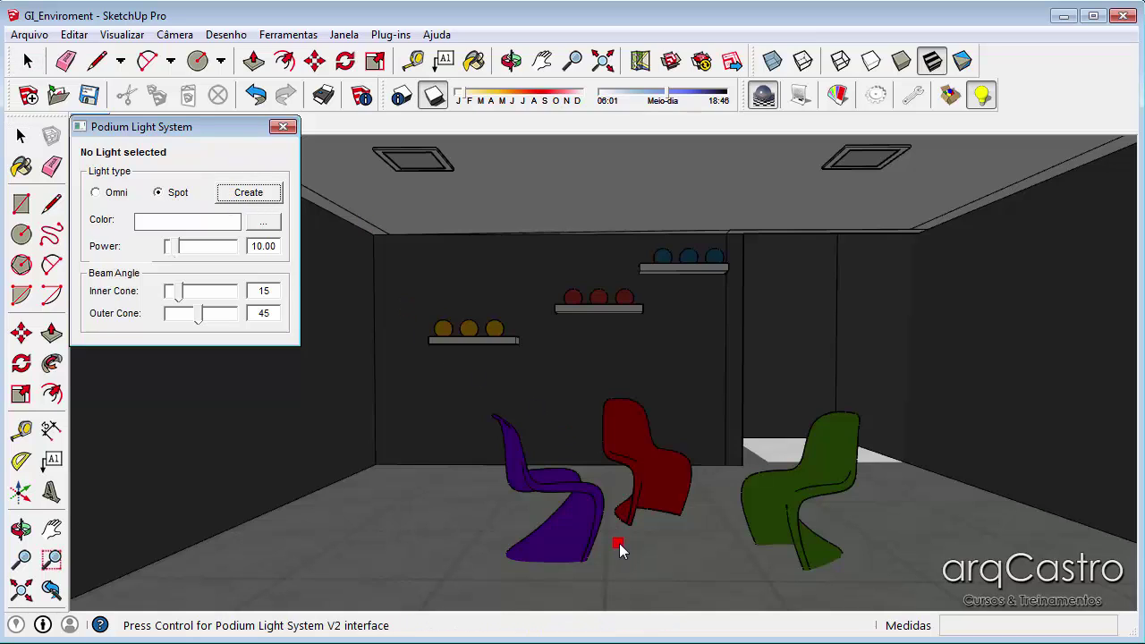
left_click(672, 538)
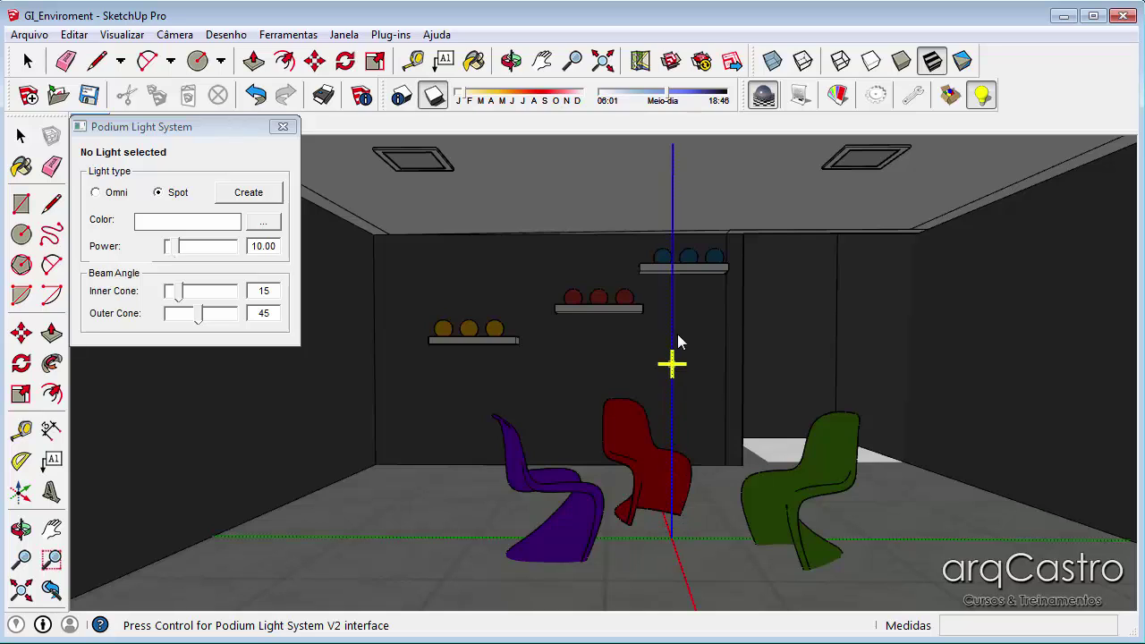
left_click(673, 212)
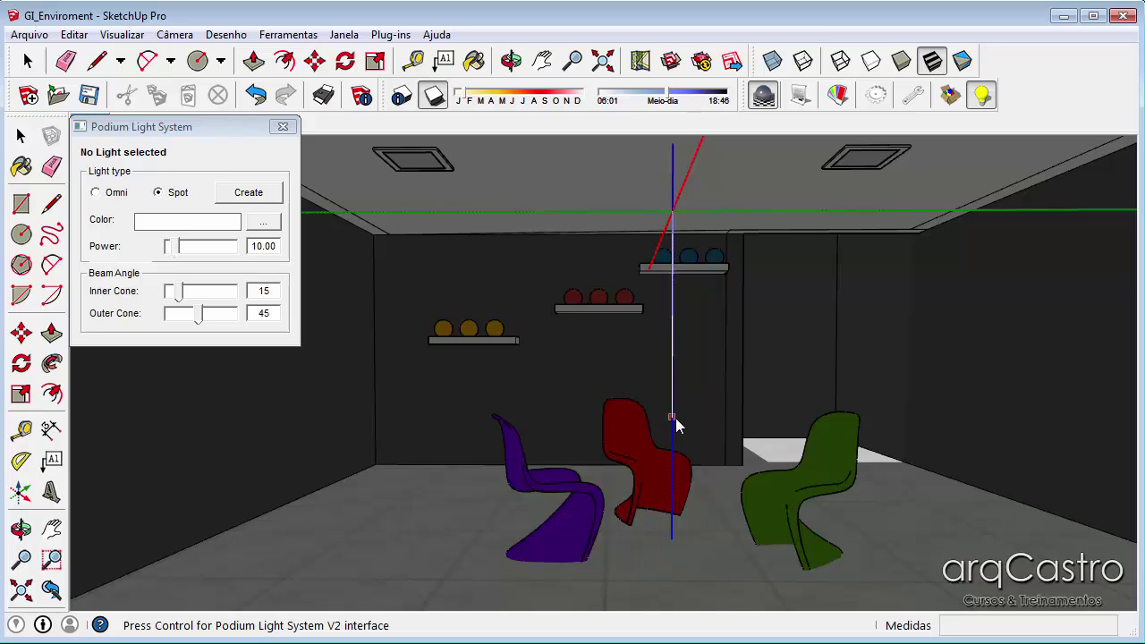
left_click(675, 420)
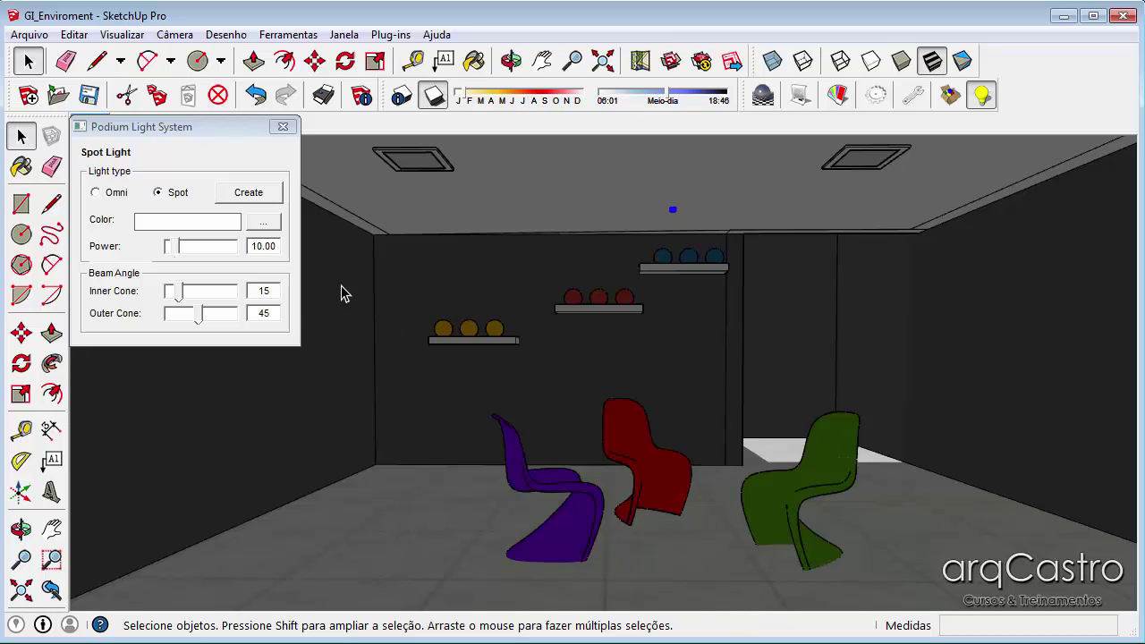
Render the room lit by the spot light with Podium and open the newest saved image from the Podium folder
left_click(762, 95)
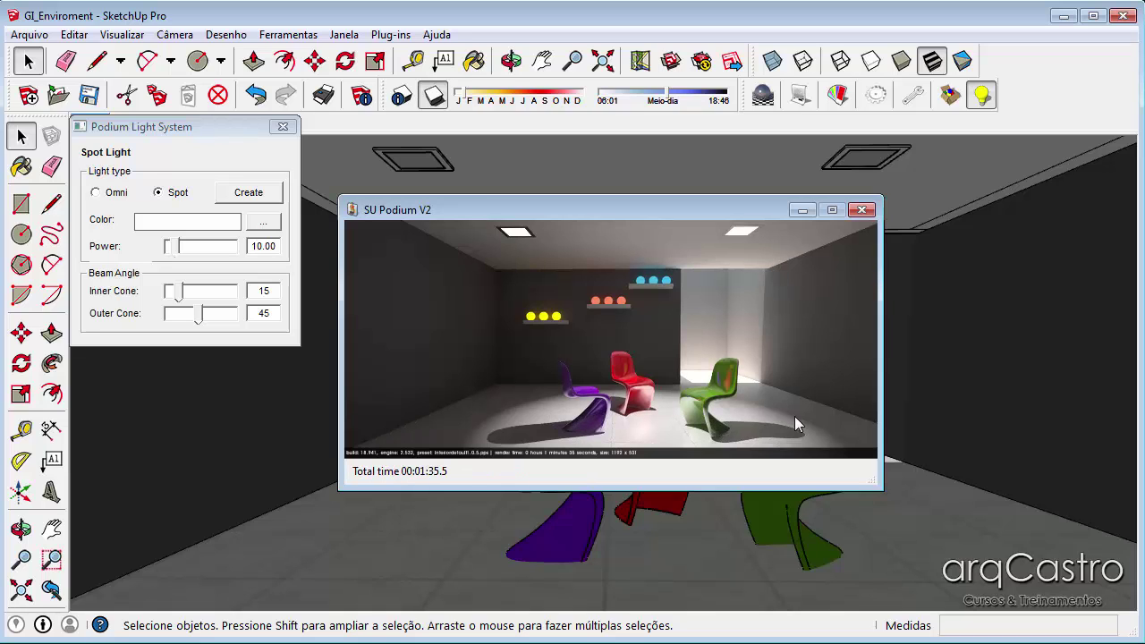
left_click(331, 624)
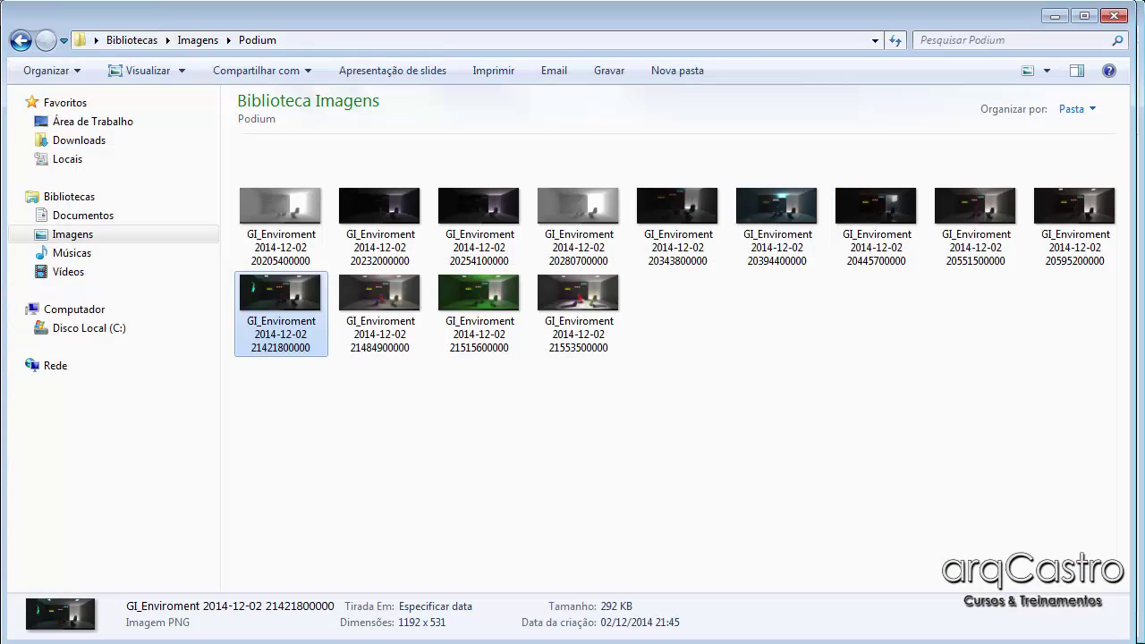
left_click(565, 261)
double_click(581, 304)
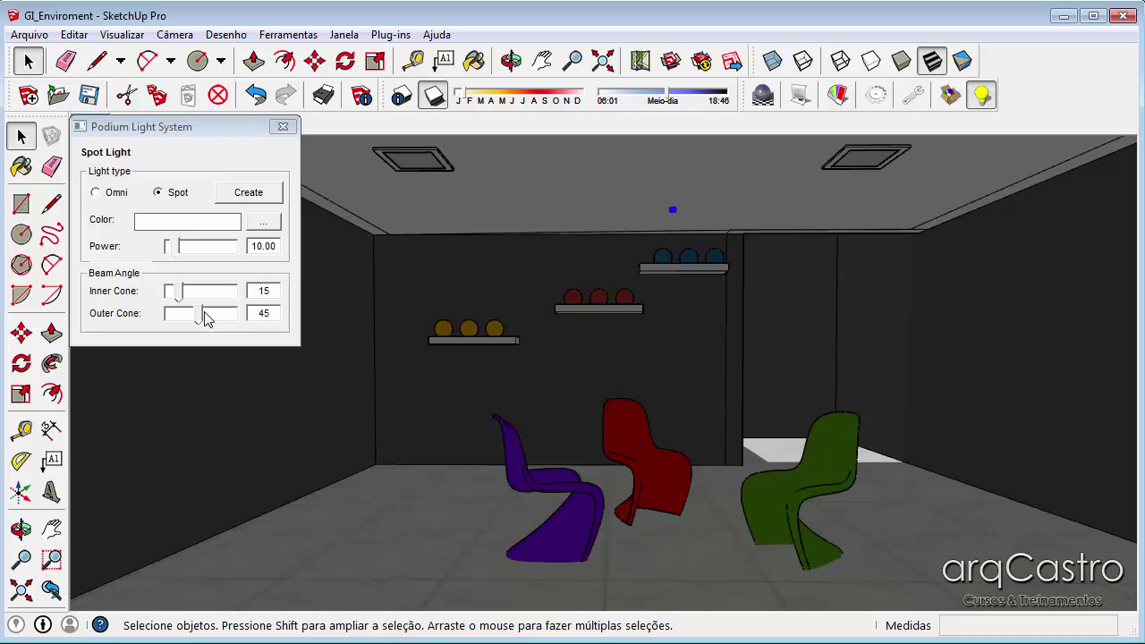
Set the spot light's outer cone to 15 and start a Podium render
left_click(198, 318)
left_click_drag(198, 318, 178, 318)
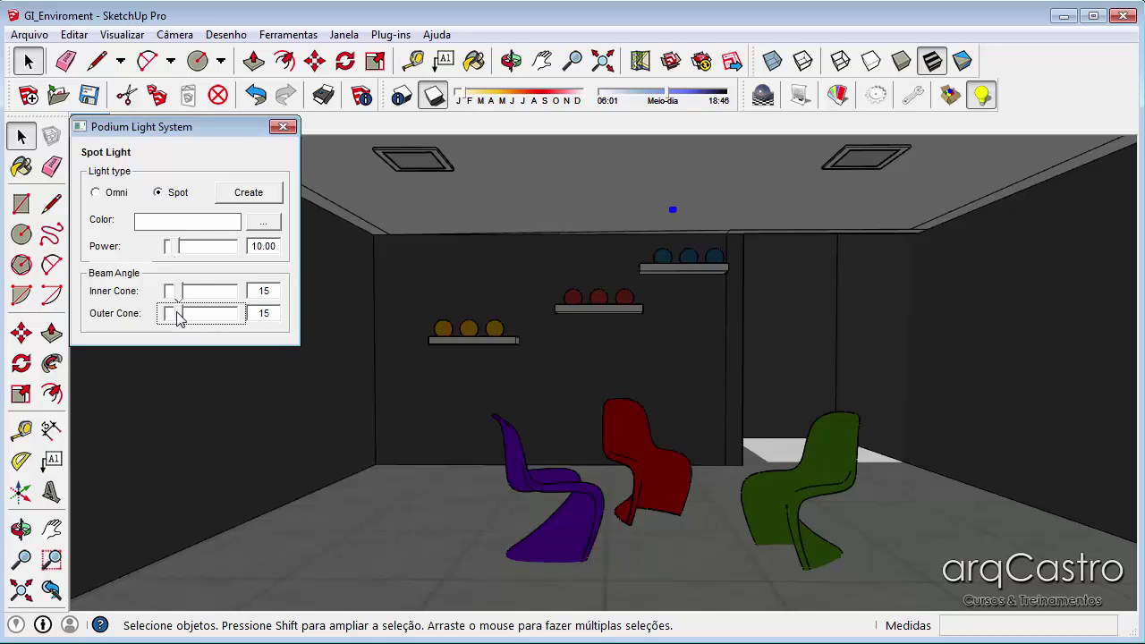
left_click(761, 96)
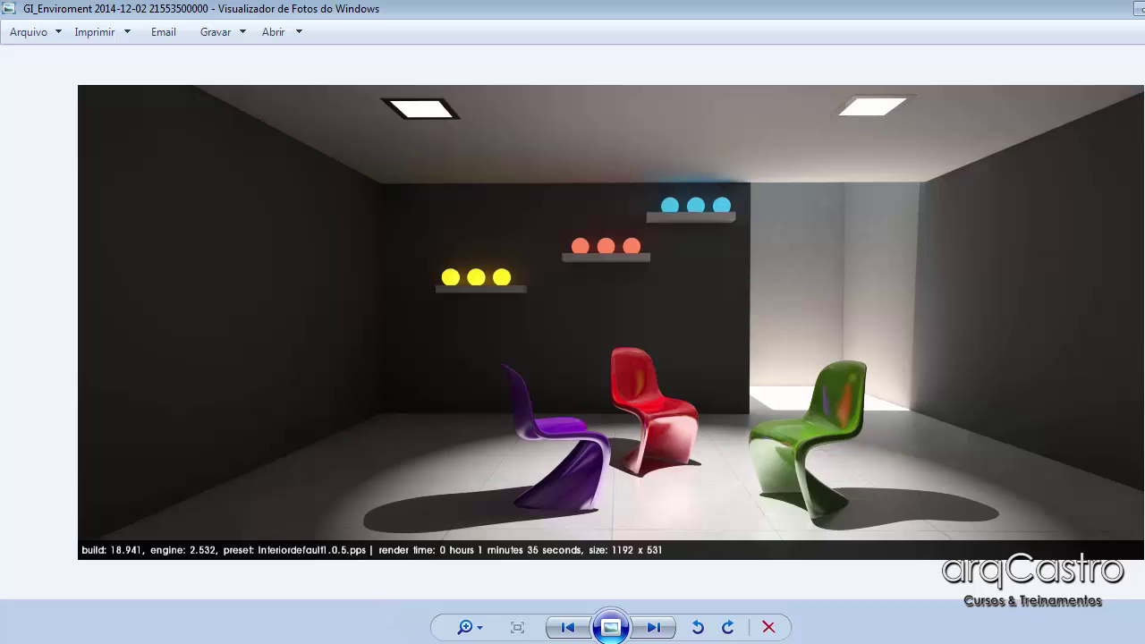
Bring up the Podium Rendering Manager and clear the finished render from its queue
left_click(468, 643)
left_click(459, 598)
left_click(411, 638)
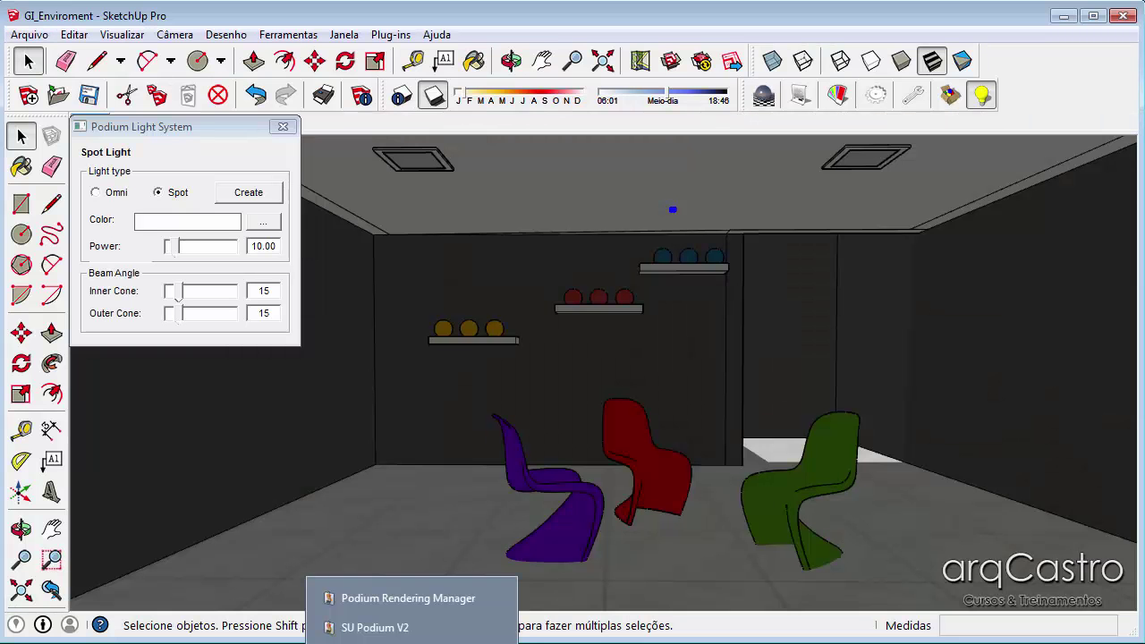
left_click(420, 598)
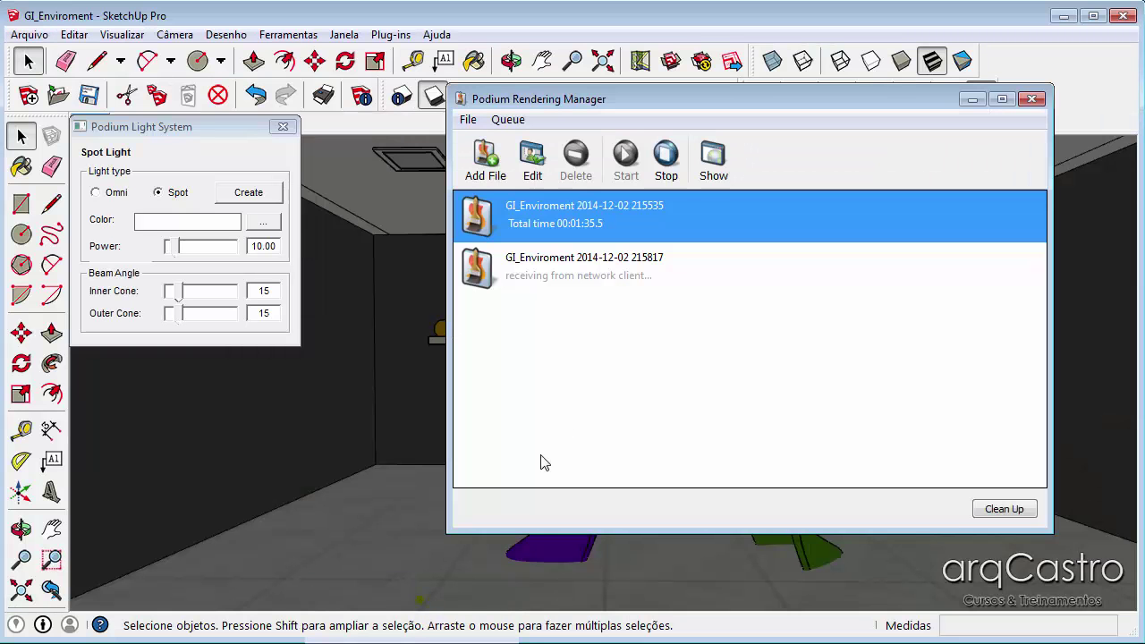
left_click(993, 508)
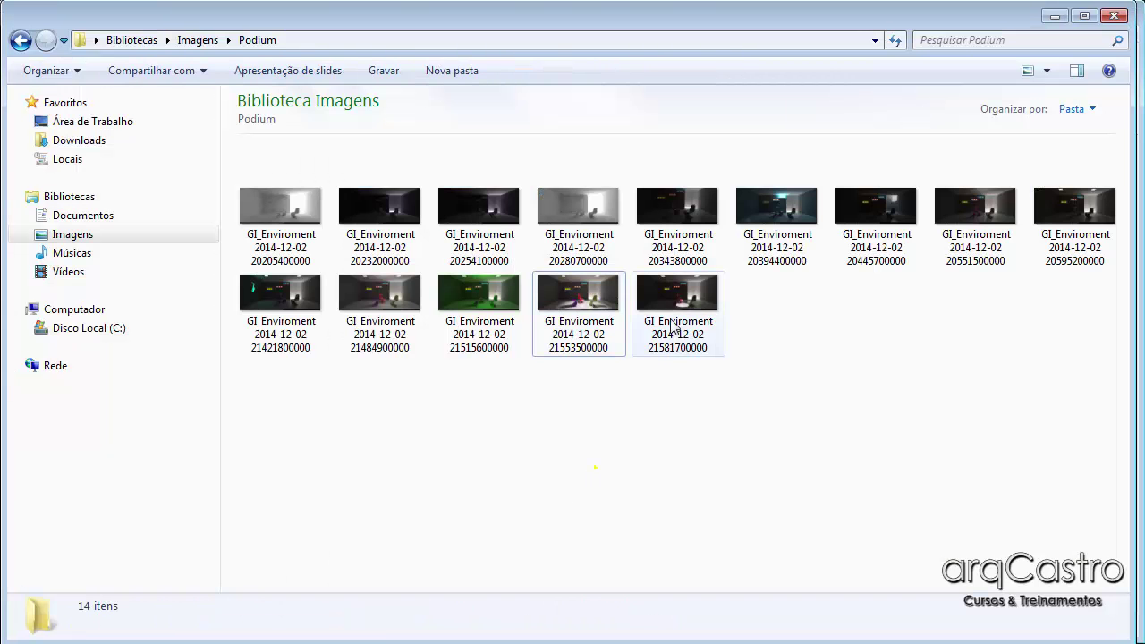
Open the newest saved render with the 15-degree outer cone and compare it with the preceding spot light image
double_click(677, 313)
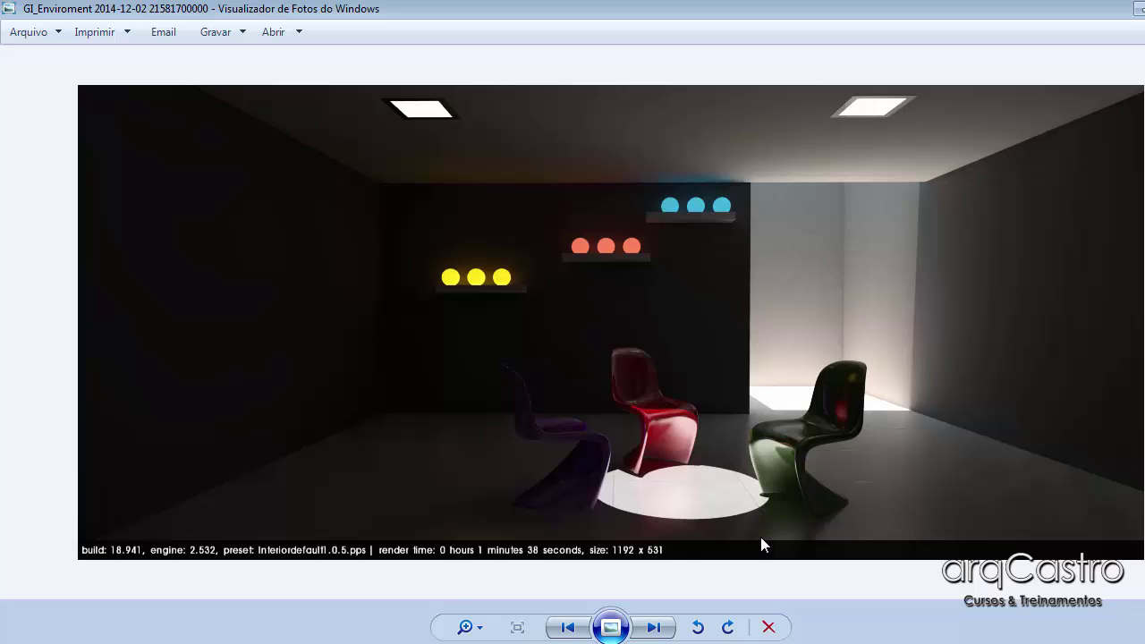
left_click(567, 627)
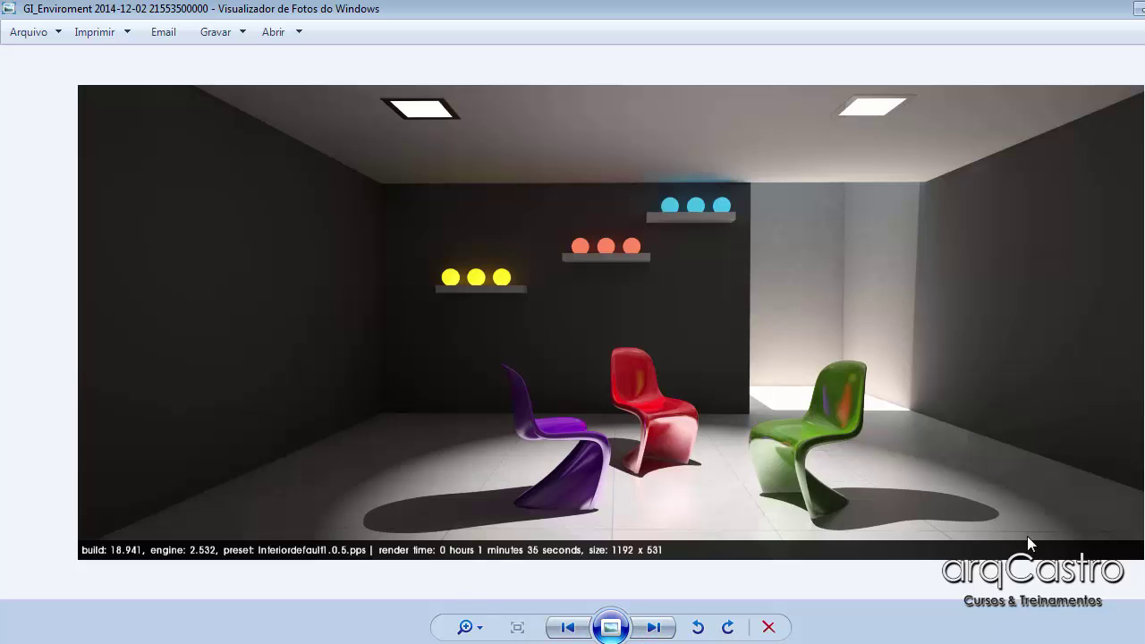
left_click(654, 627)
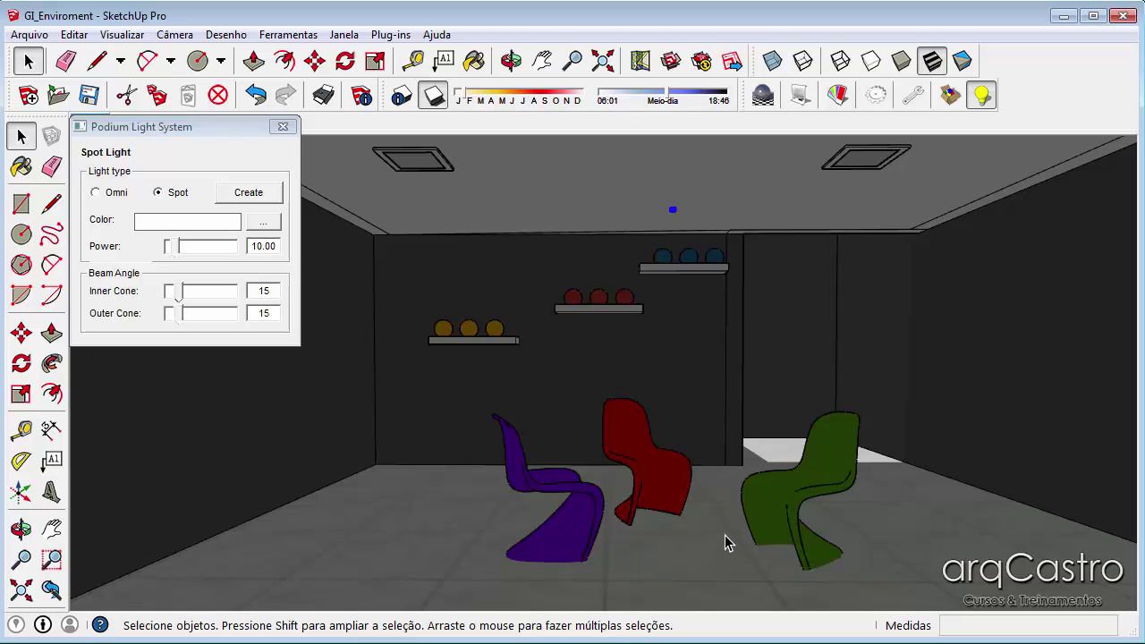
Set the spot light's inner cone to 7 and outer cone to 73, and start a Podium render
left_click_drag(180, 291, 212, 291)
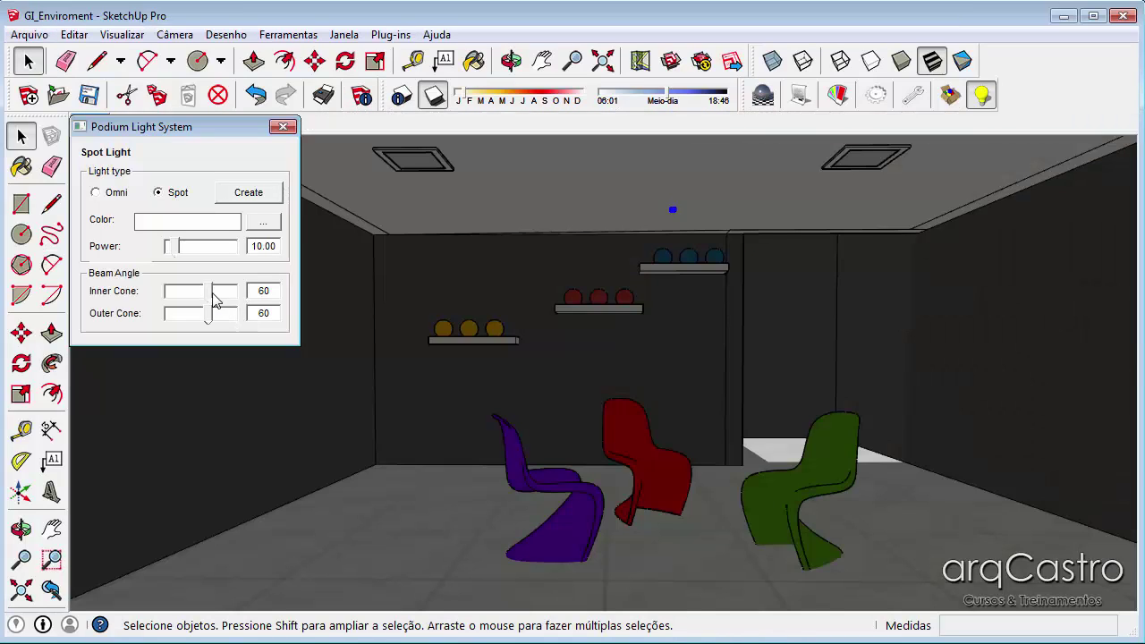
left_click_drag(213, 300, 173, 307)
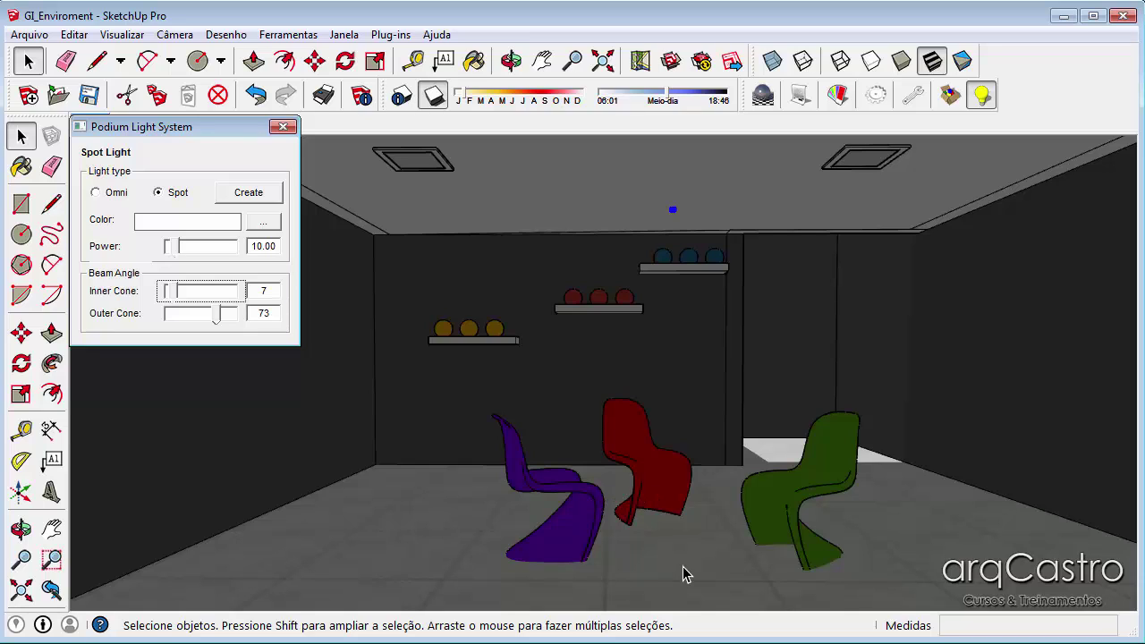
left_click(763, 99)
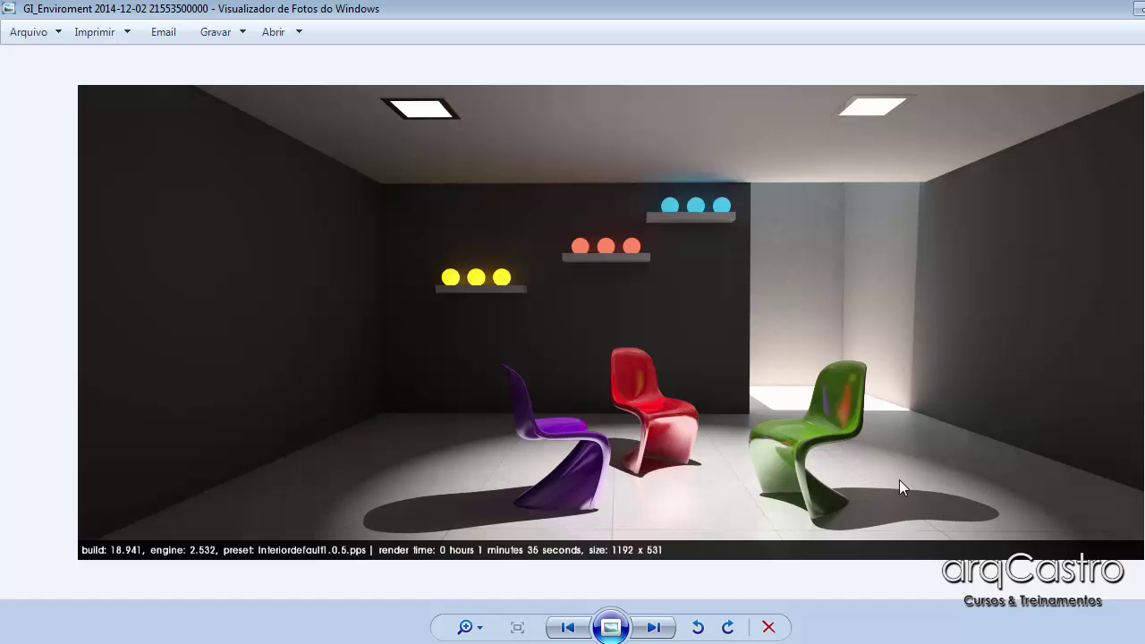
left_click(654, 626)
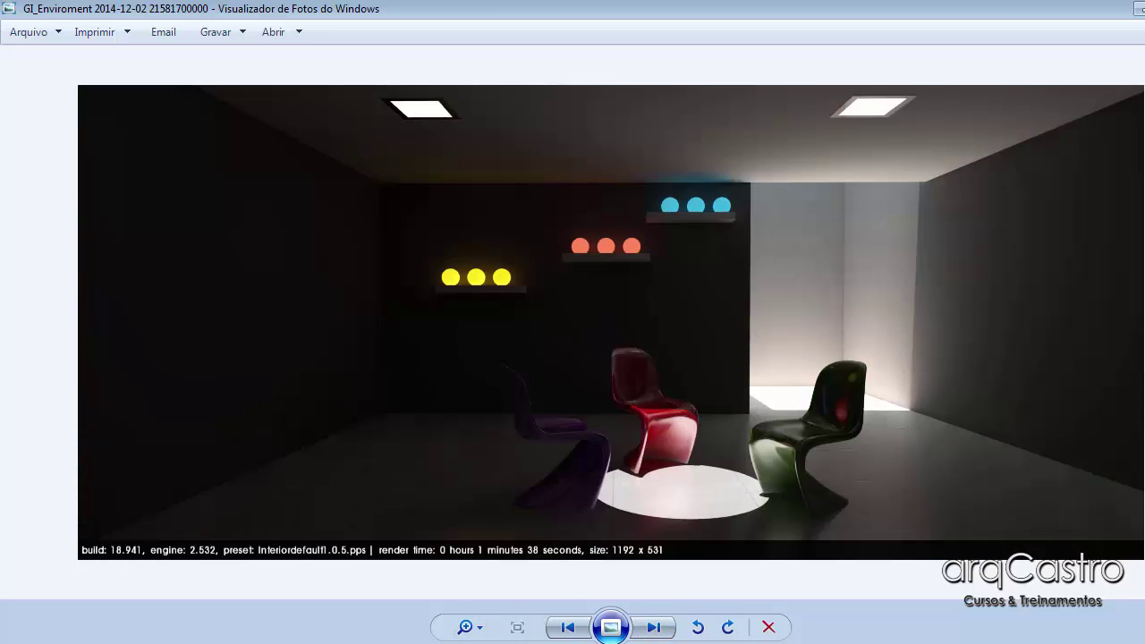
left_click(483, 624)
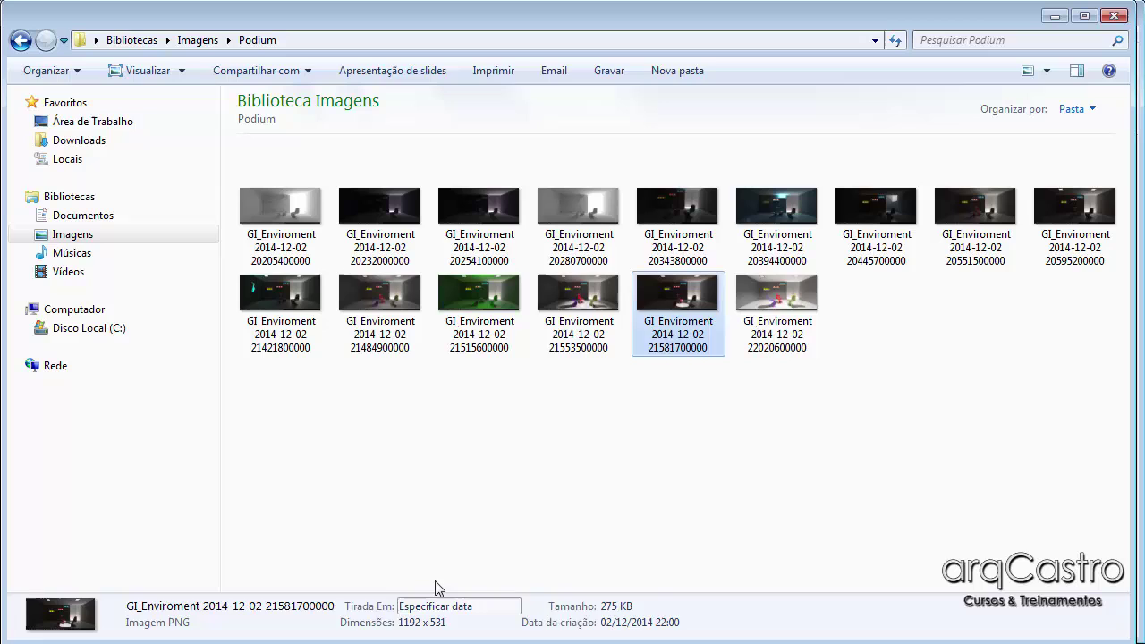
left_click(614, 417)
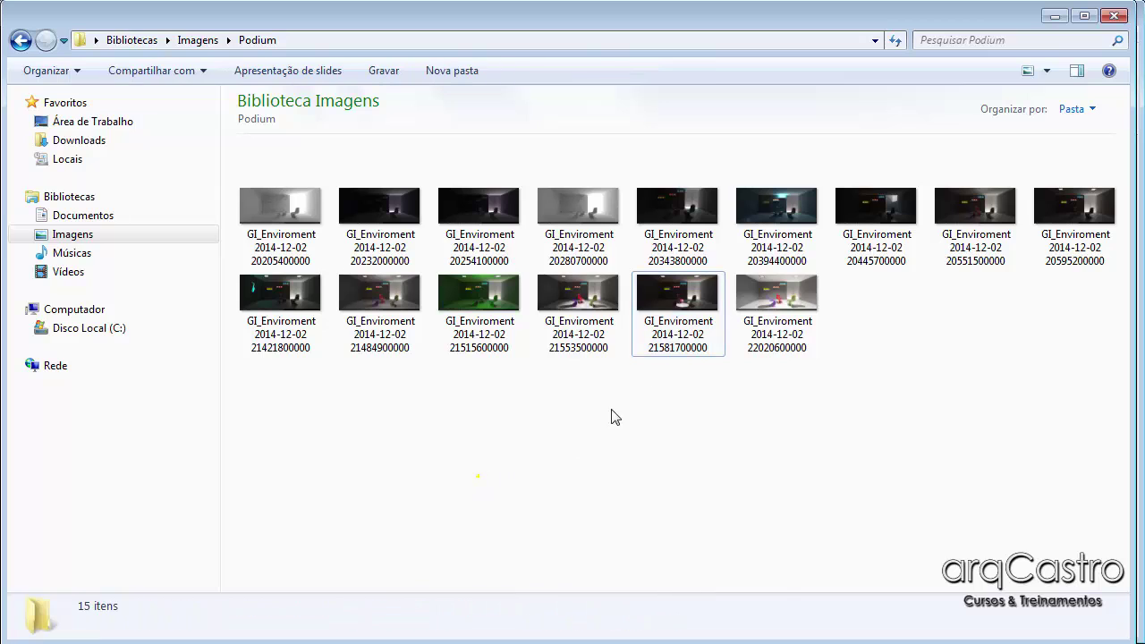
double_click(741, 312)
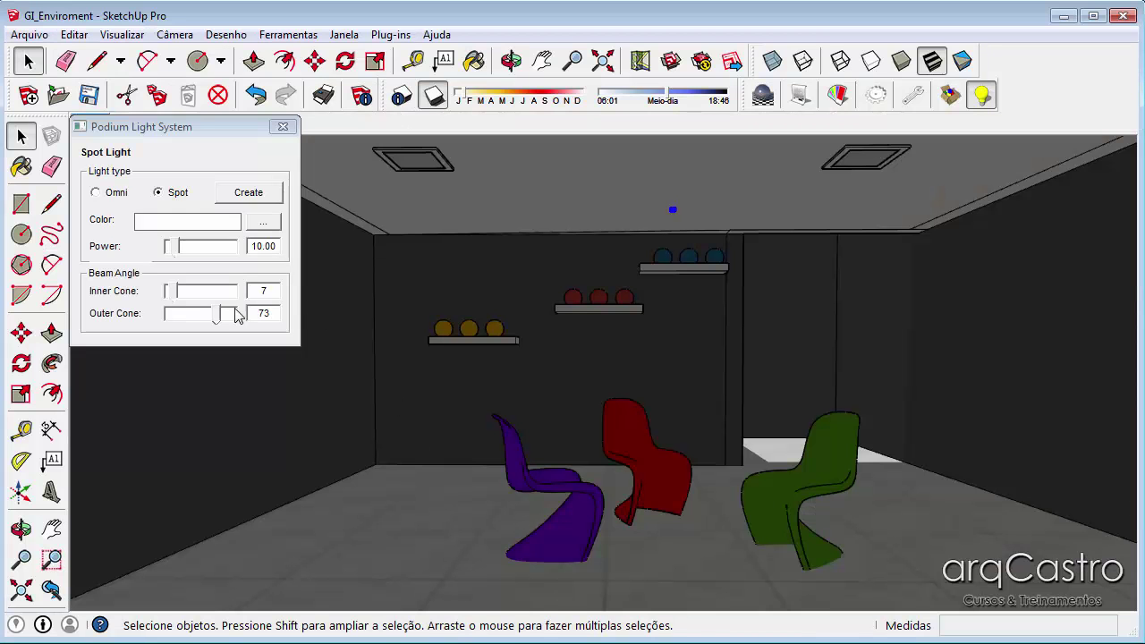
Set the spot light's outer cone to 40 and inner cone to 3, and render the scene with Podium
left_click_drag(220, 319, 203, 326)
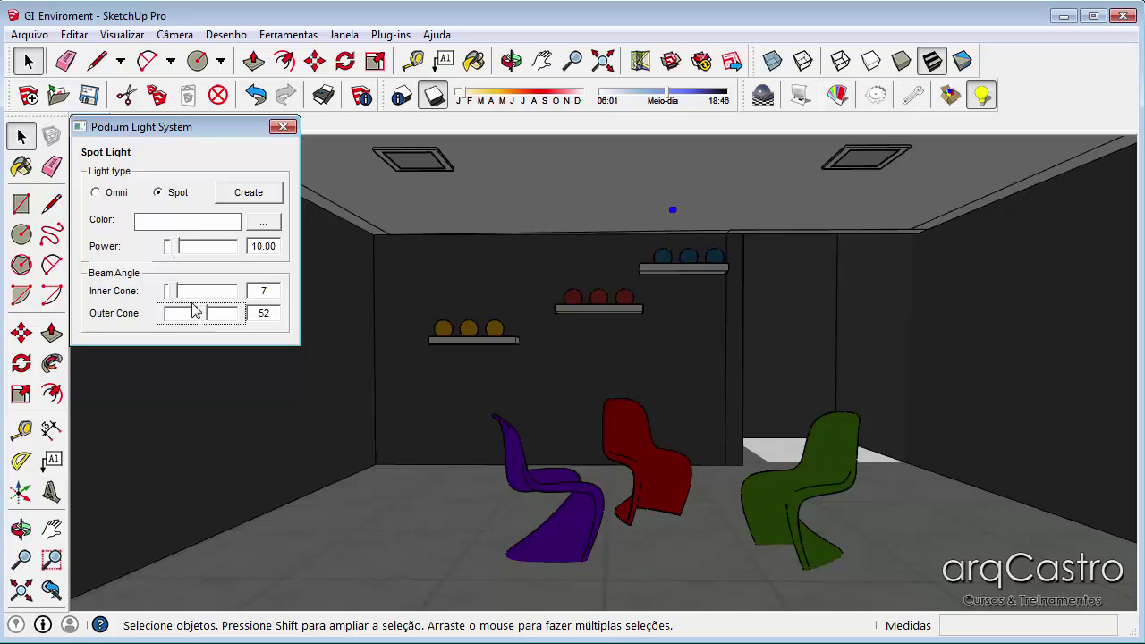
left_click_drag(201, 319, 176, 296)
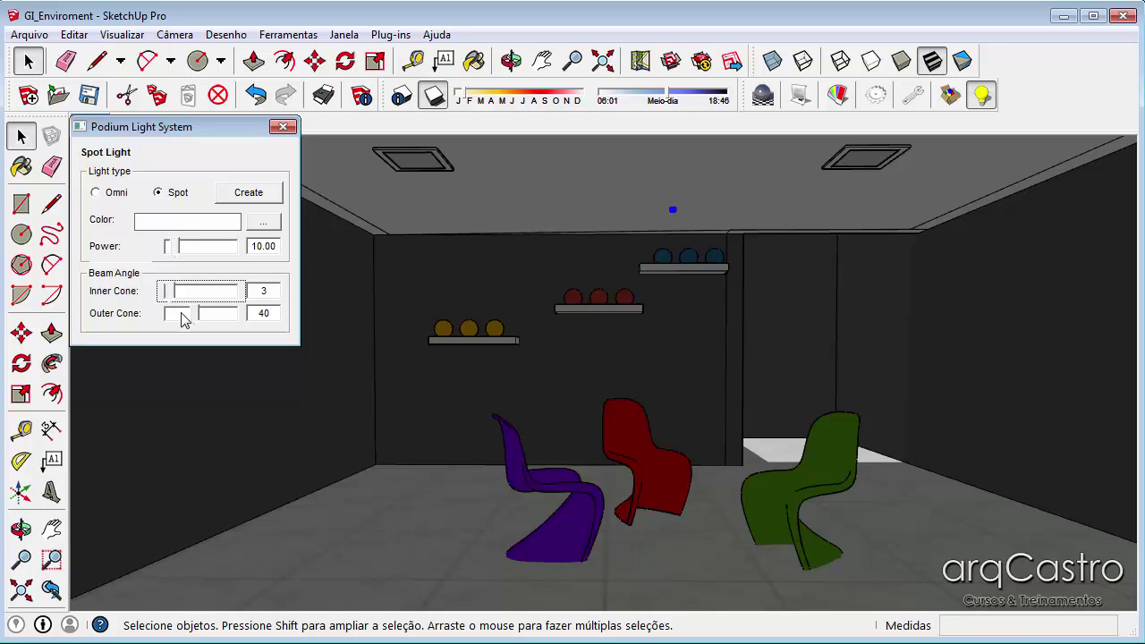
left_click(762, 97)
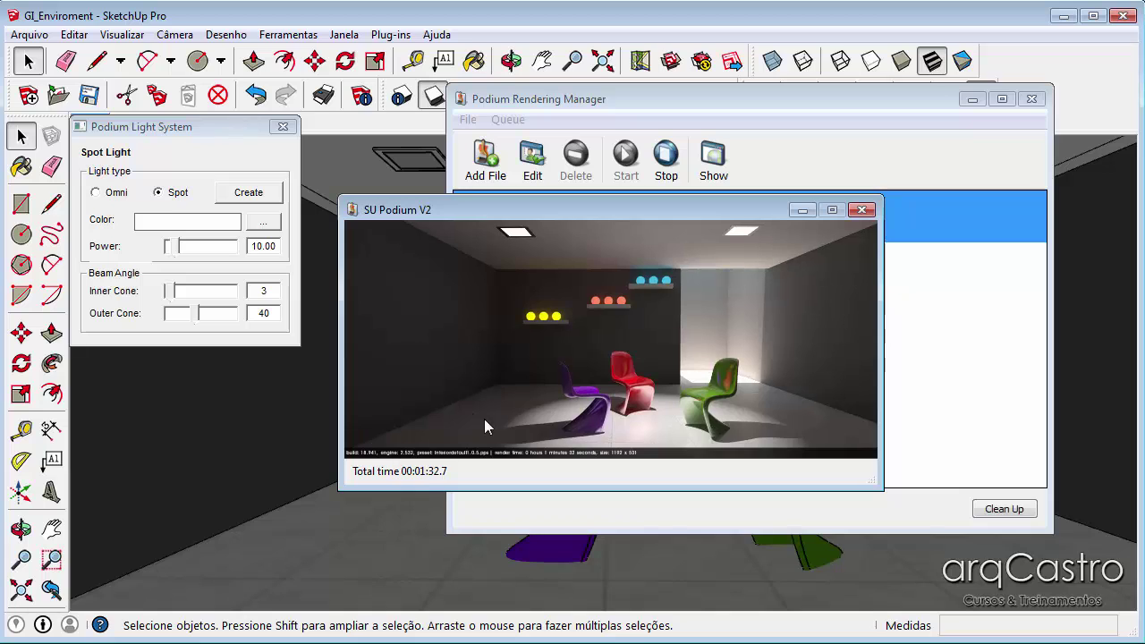
left_click(353, 627)
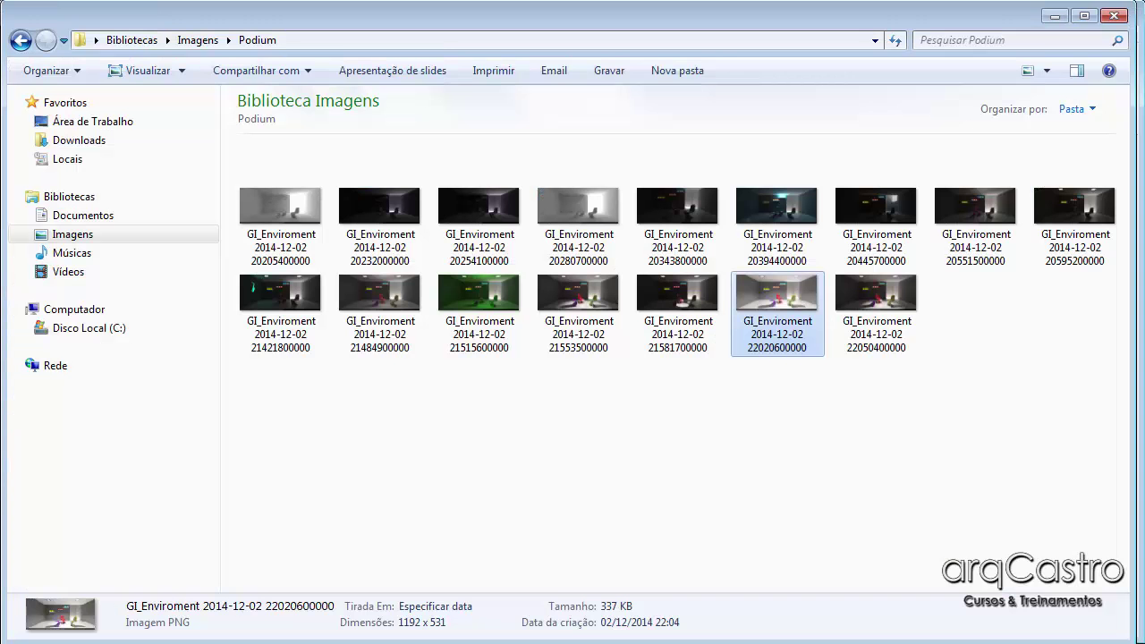
double_click(841, 301)
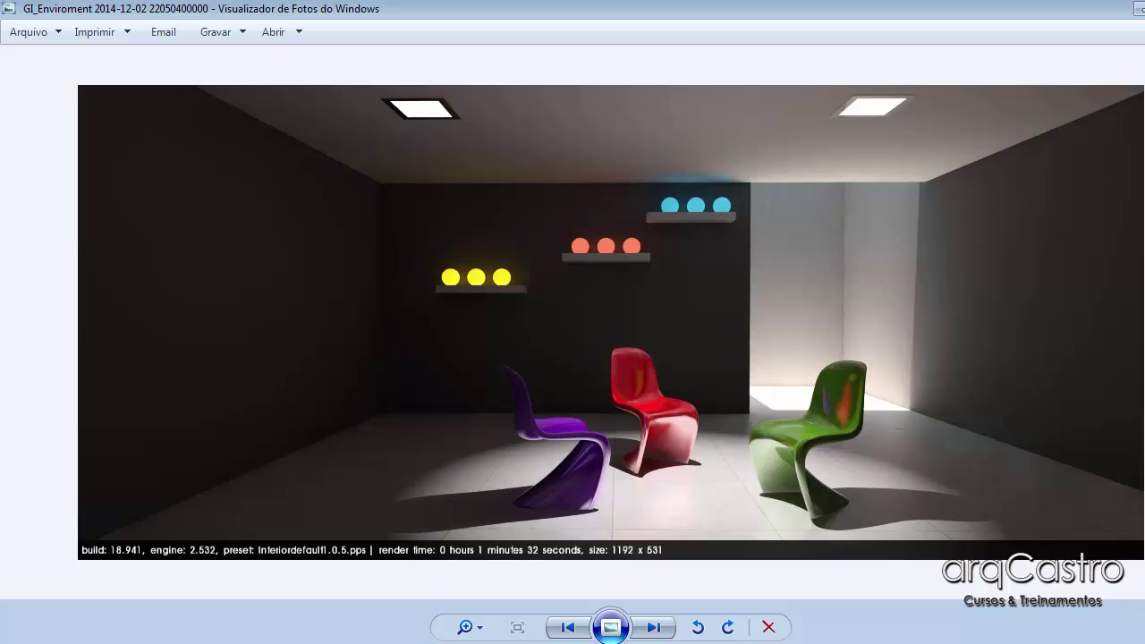
left_click(438, 643)
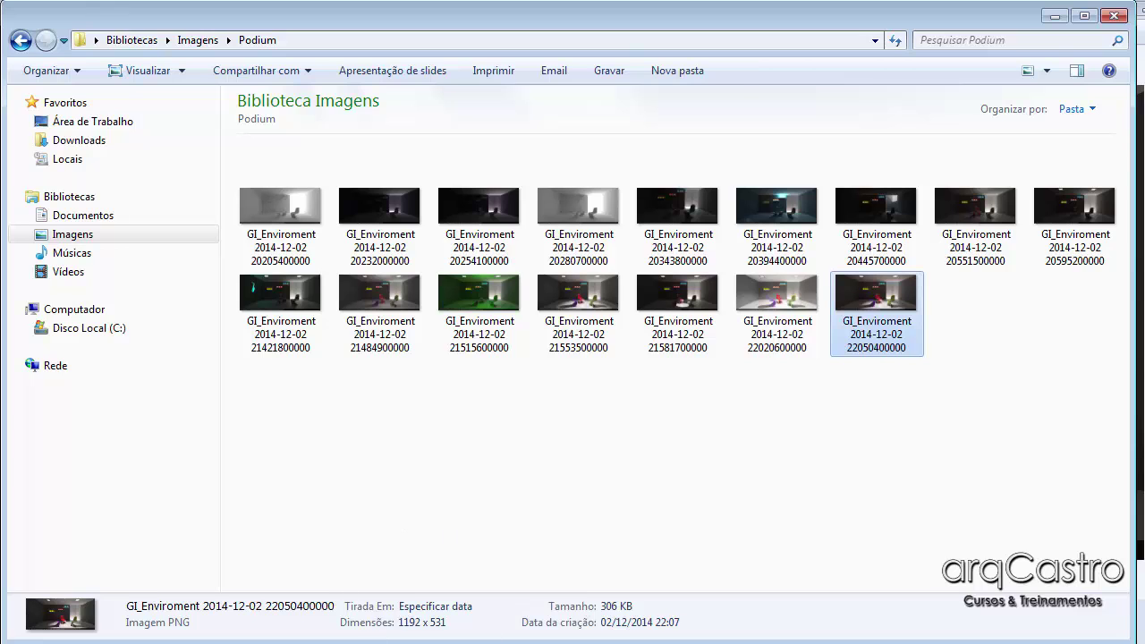
left_click(384, 643)
type("0")
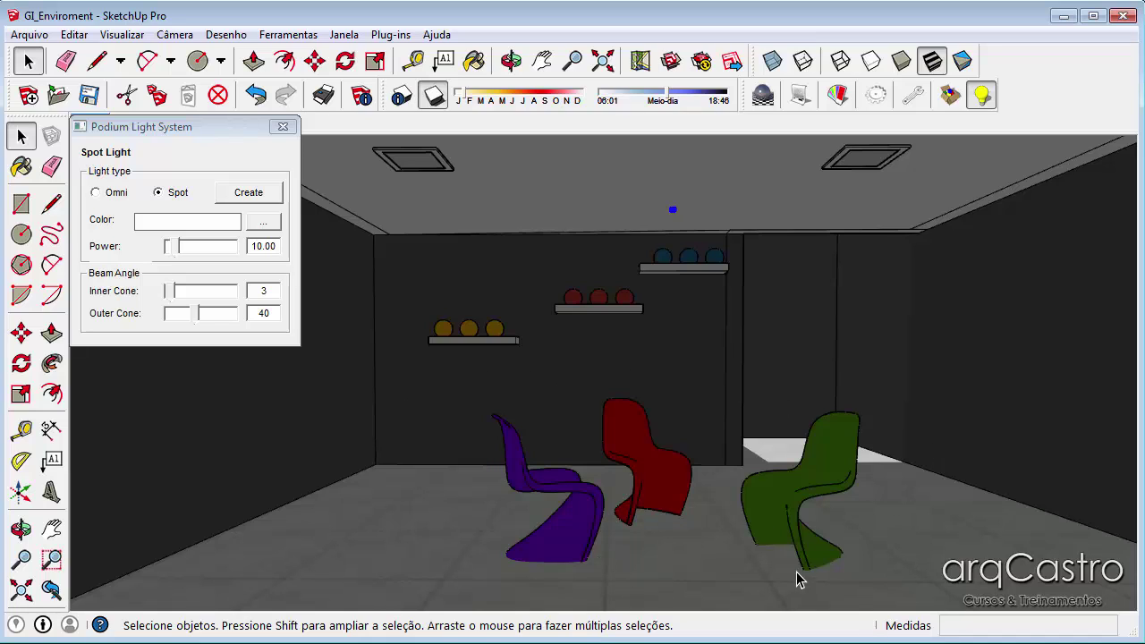
mouse_move(468, 637)
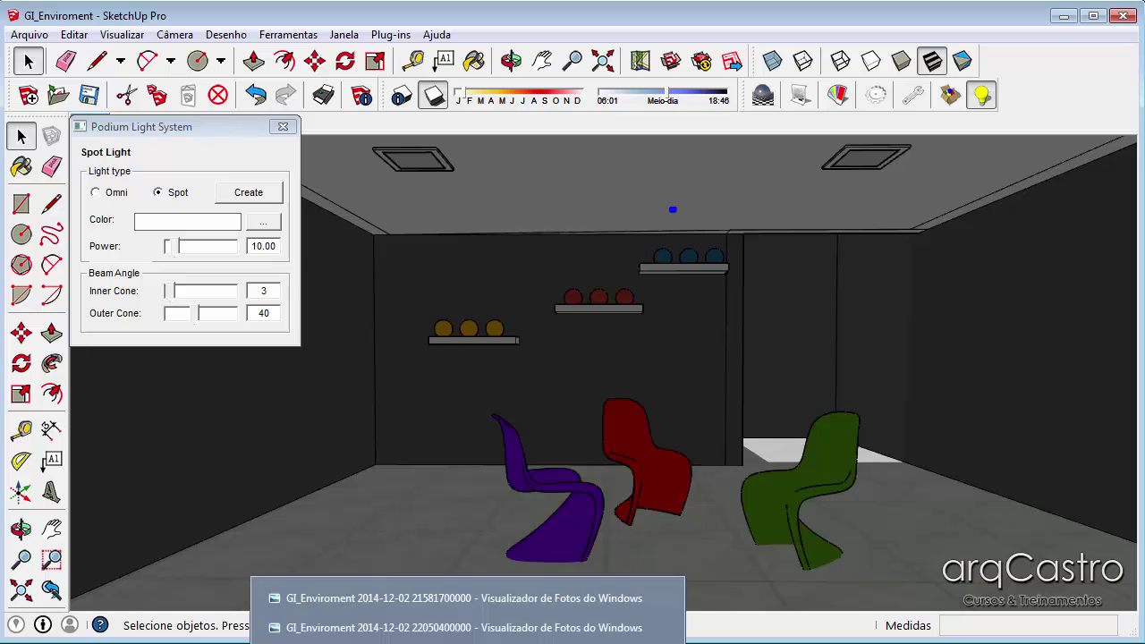
left_click(663, 598)
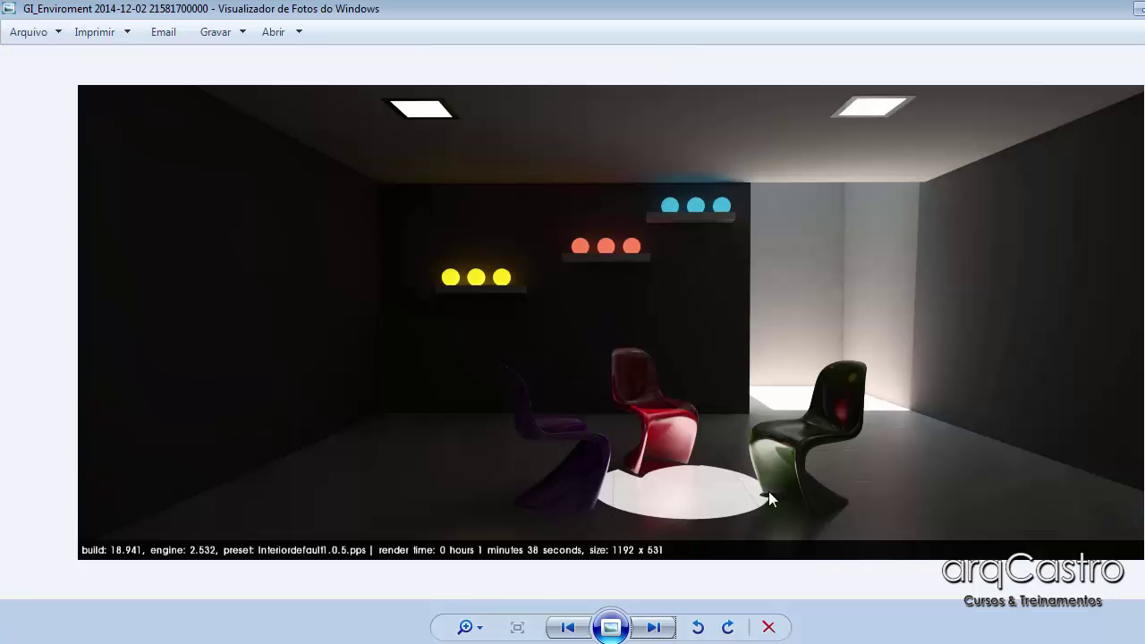
left_click(652, 628)
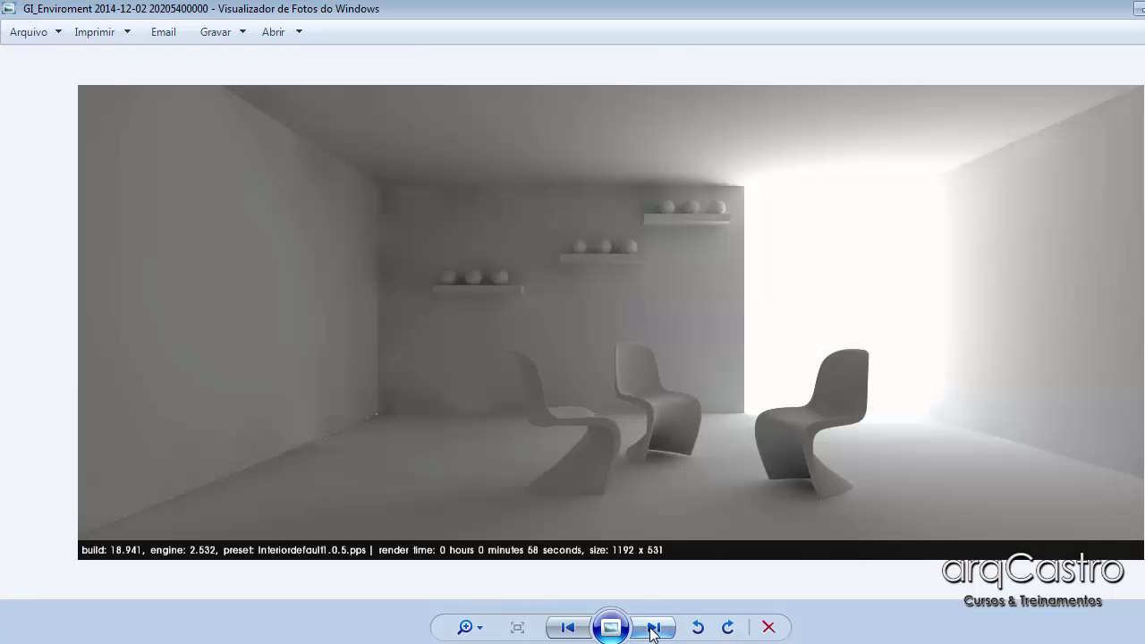
key("alt+Tab")
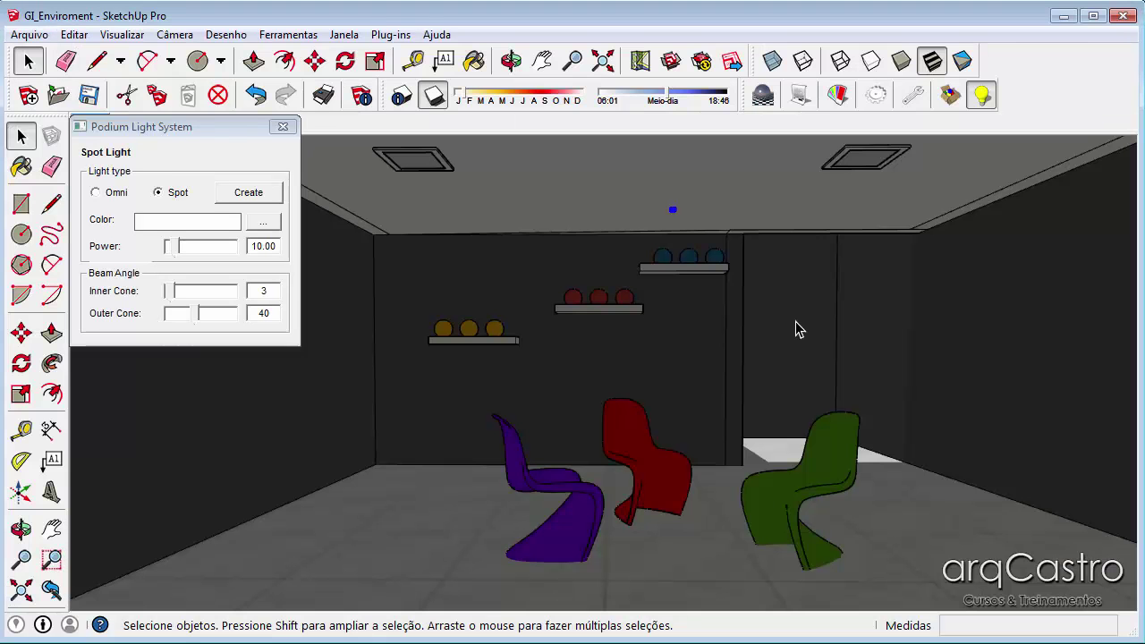
left_click(563, 625)
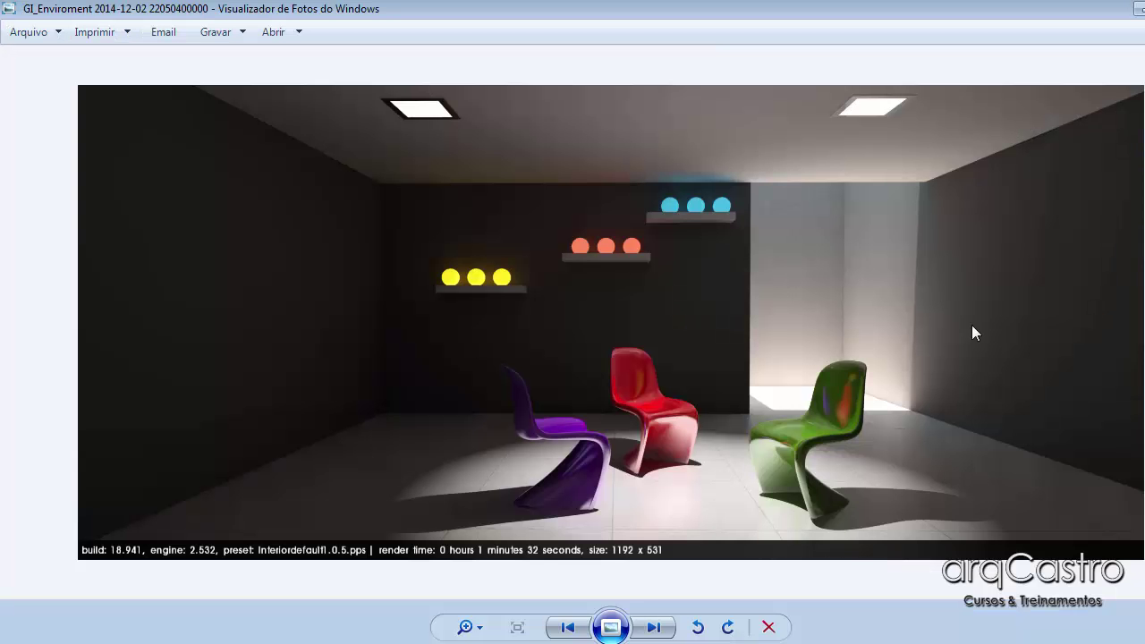
left_click(497, 638)
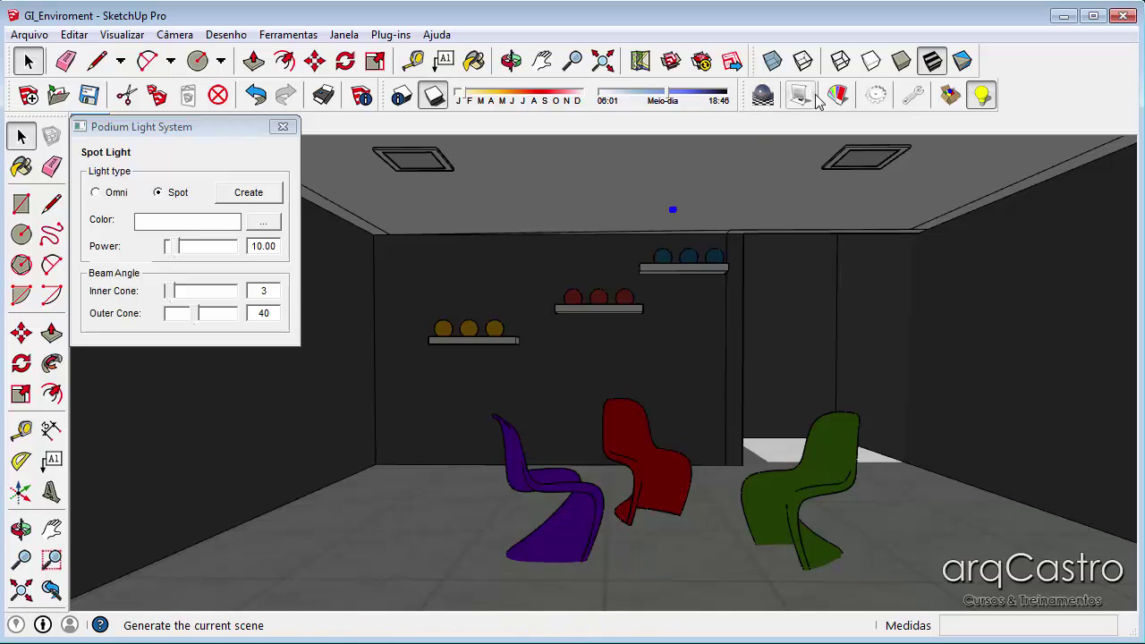
Look over Podium's material properties, and close both the material and light system dialogs
left_click(845, 96)
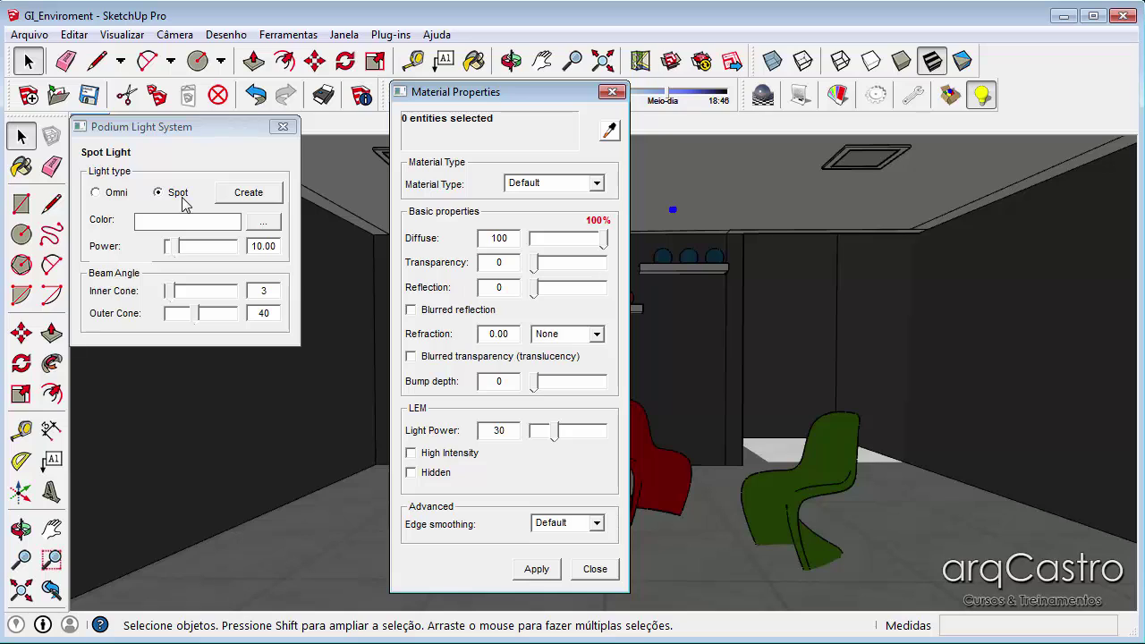
left_click(612, 92)
left_click(282, 126)
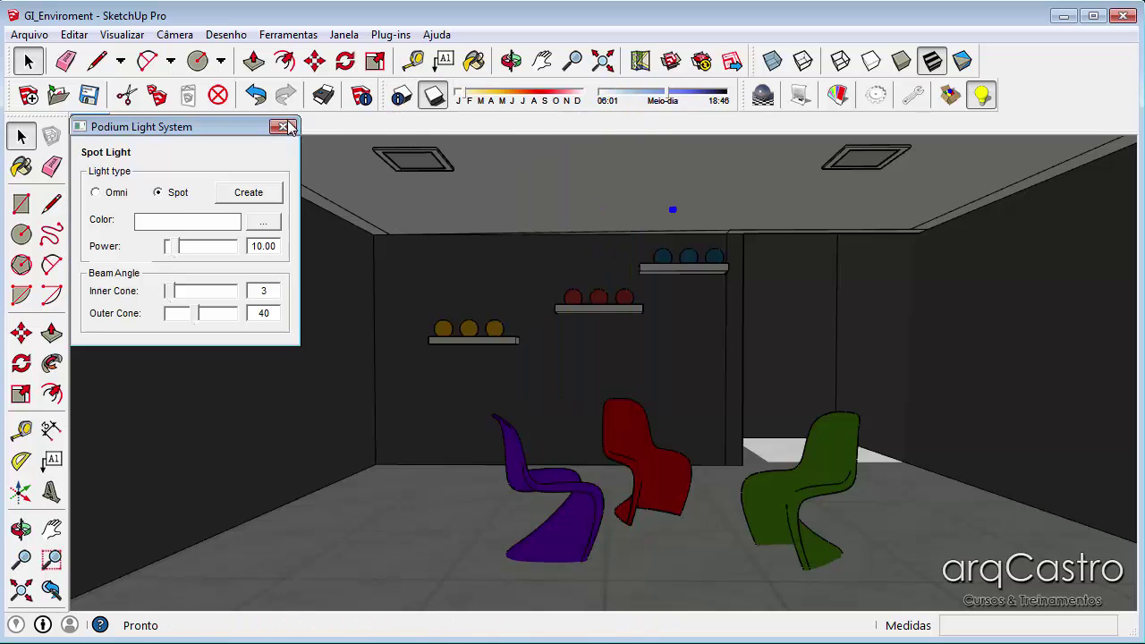
Try to open the Podium Browser and dismiss its message
left_click(950, 94)
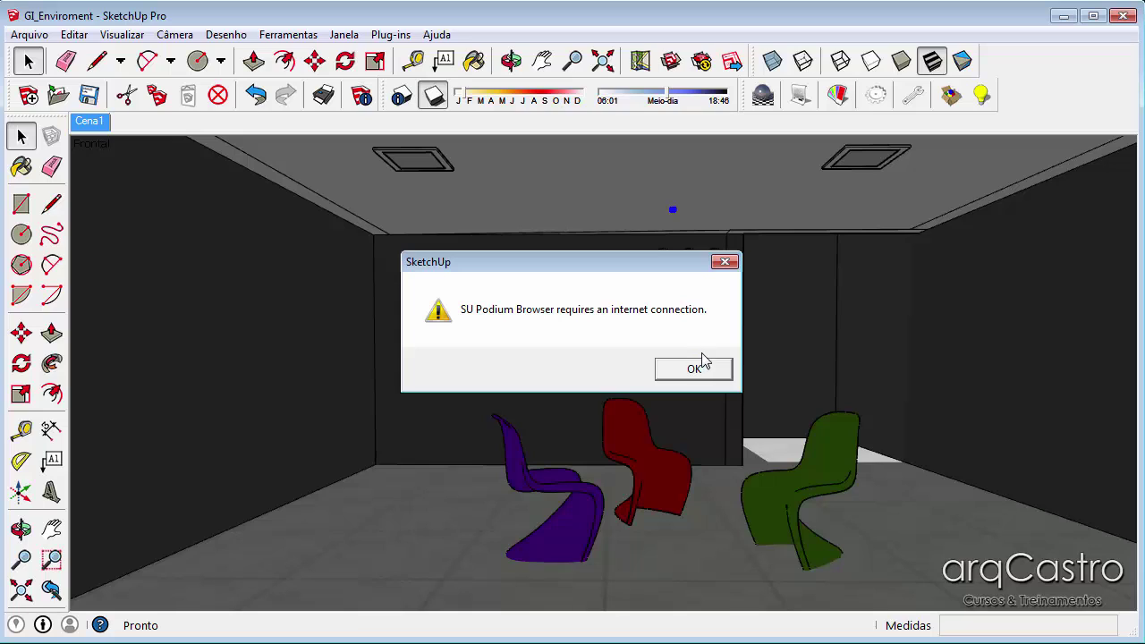
left_click(677, 371)
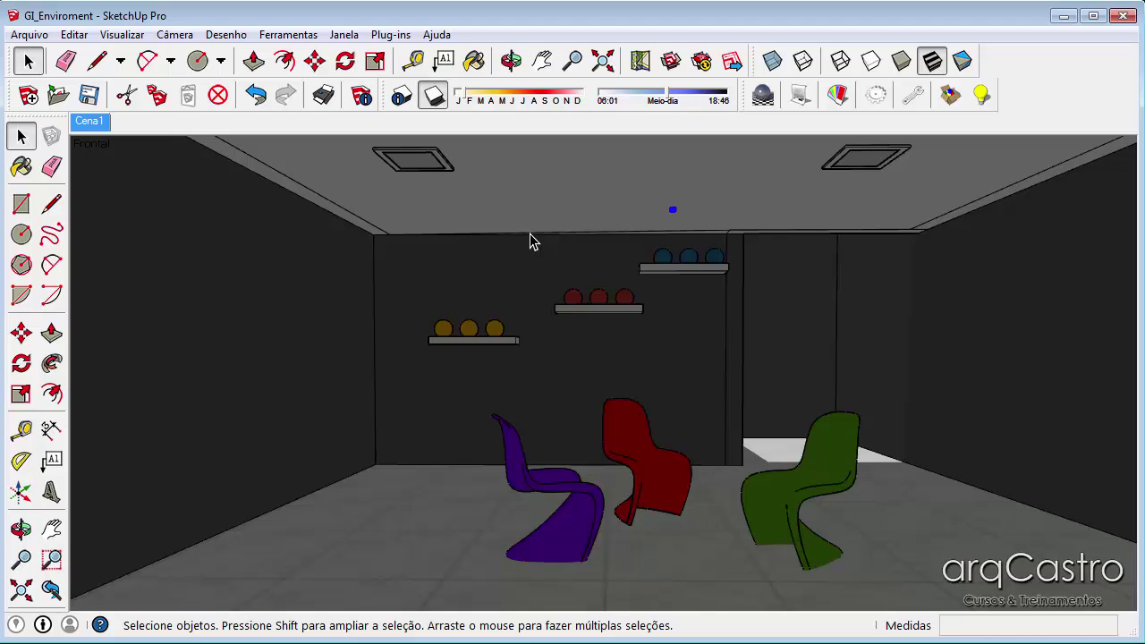
Delete the selected spot light near the ceiling of the room
key("Delete")
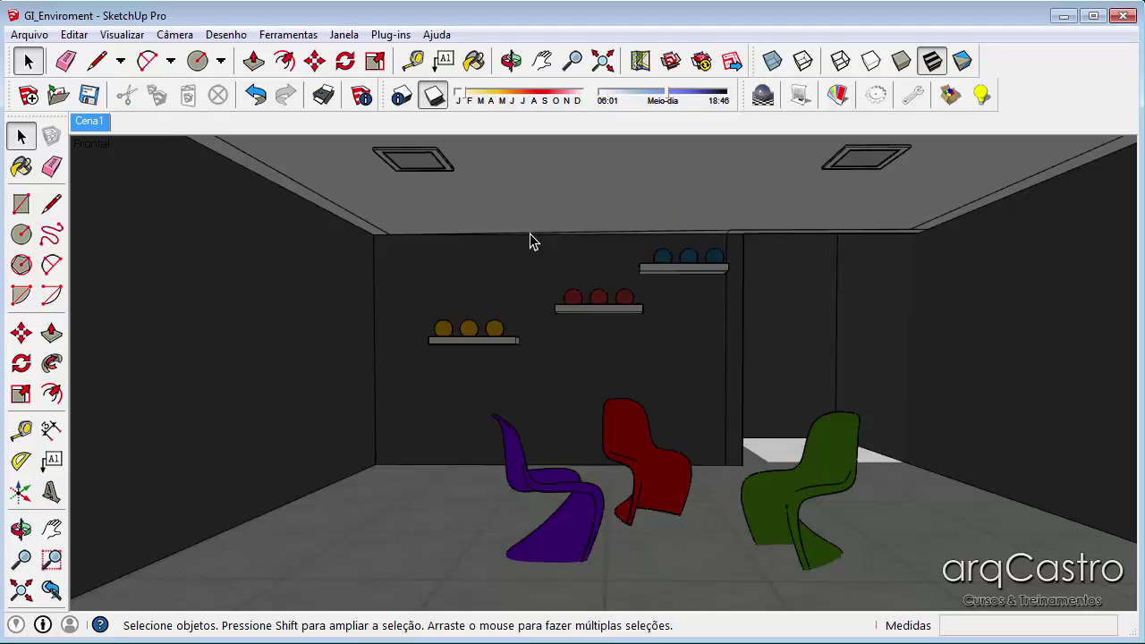